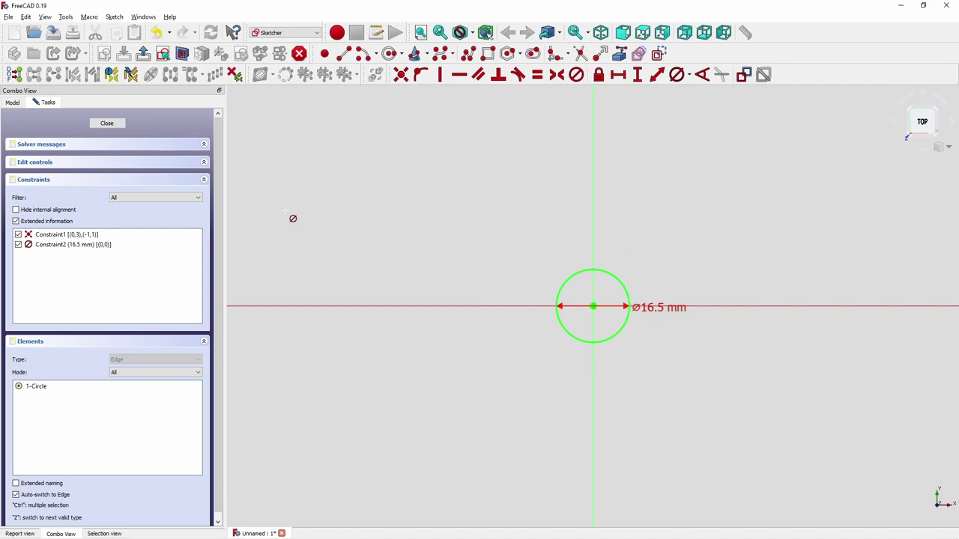
Finish the circle sketch and pad it 3 mm to form the knob's base disc
left_click(104, 124)
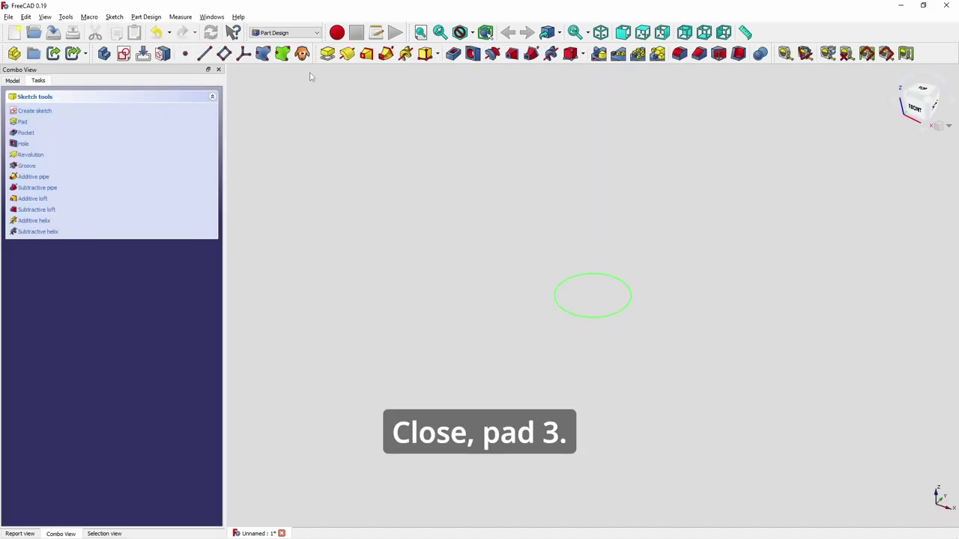
left_click(327, 54)
type("3")
key("Return")
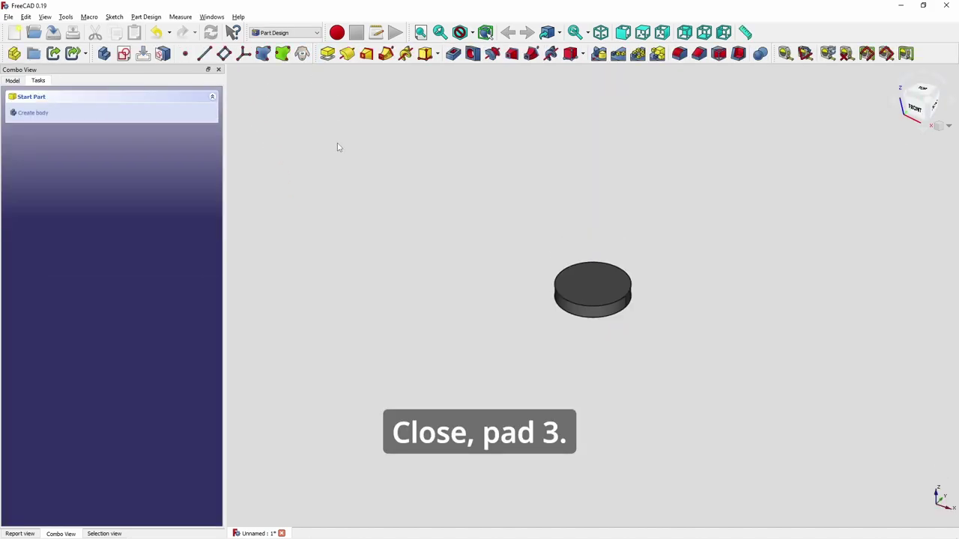
Fillet the disc's top edge with a radius of 0.75 mm
scroll(532, 262, "up", 2)
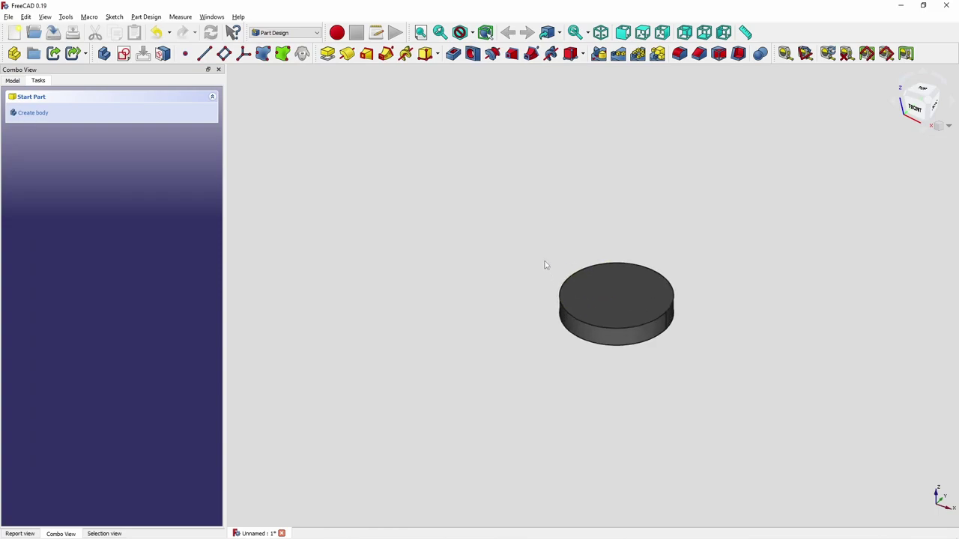
left_click(585, 323)
left_click(680, 53)
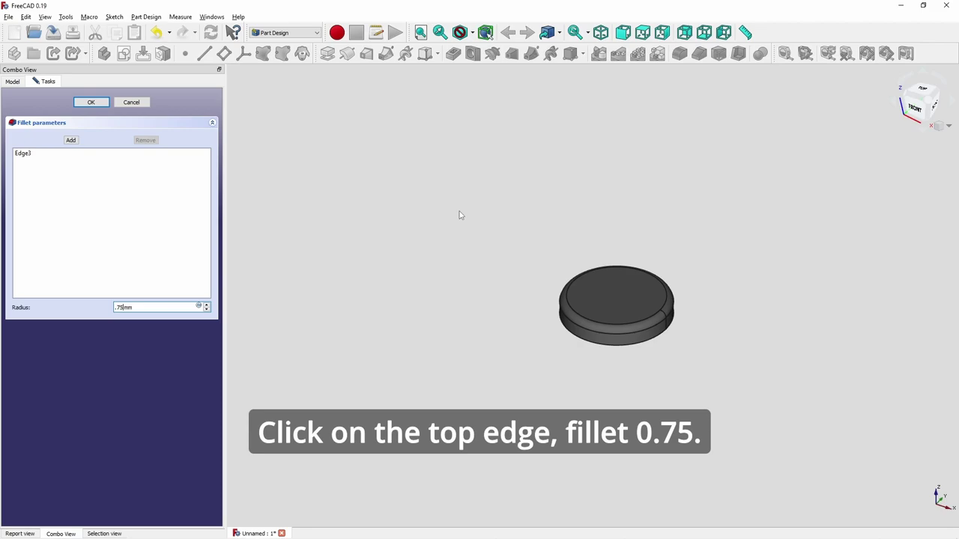
type(".75")
key("Return")
Create a new sketch on the disc's flat top face
left_click(601, 298)
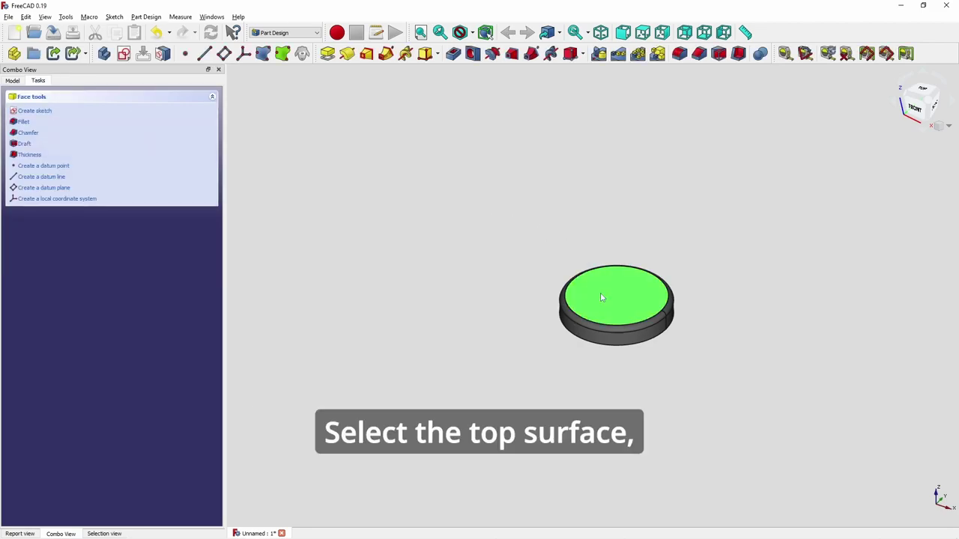
left_click(124, 53)
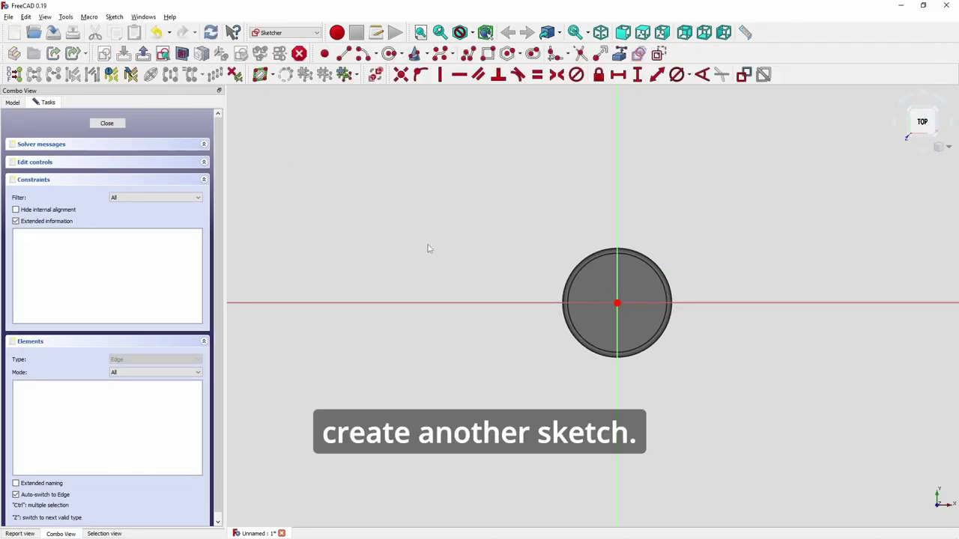
Switch to the PowerPoint slide show, read the rectangle, line and arc instructions on the next slide, and return to FreeCAD
key("alt+Tab")
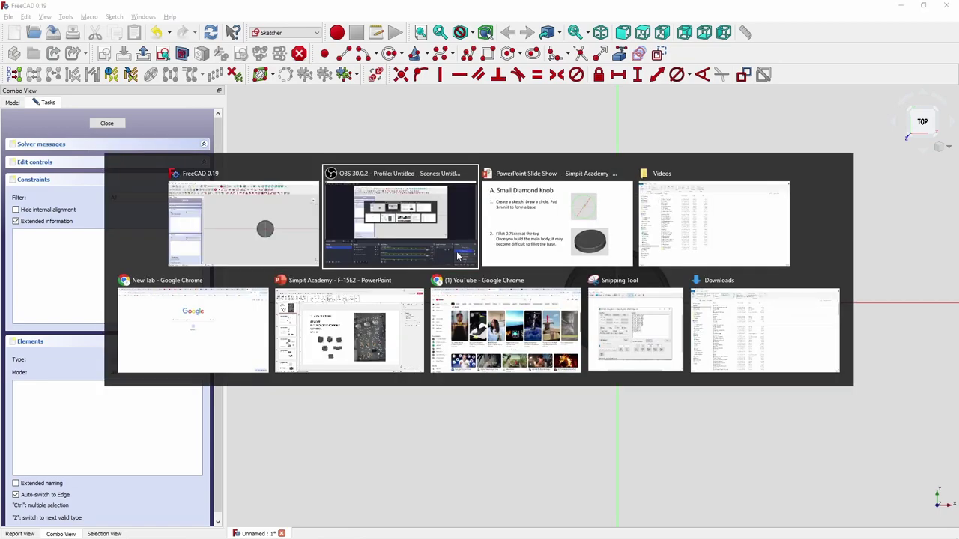
key("Right")
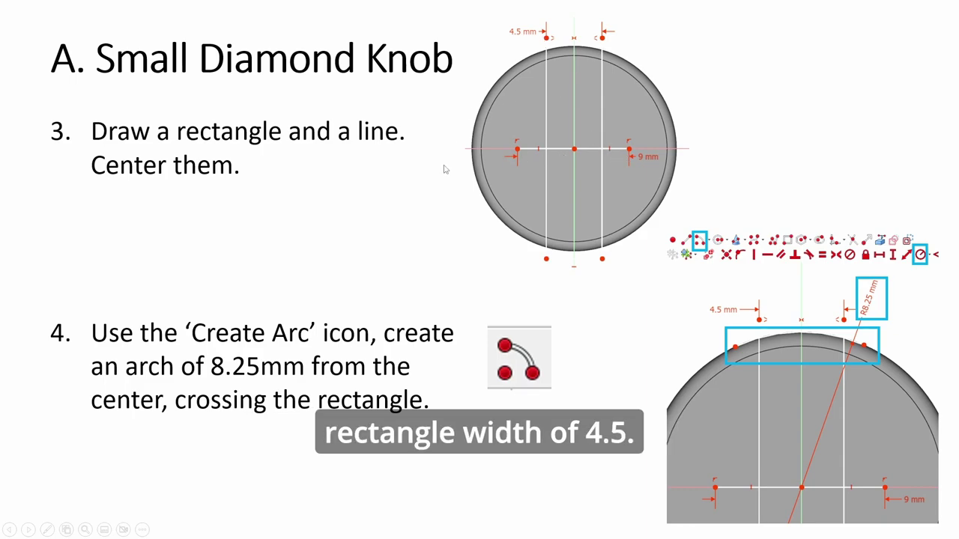
key("alt+Tab")
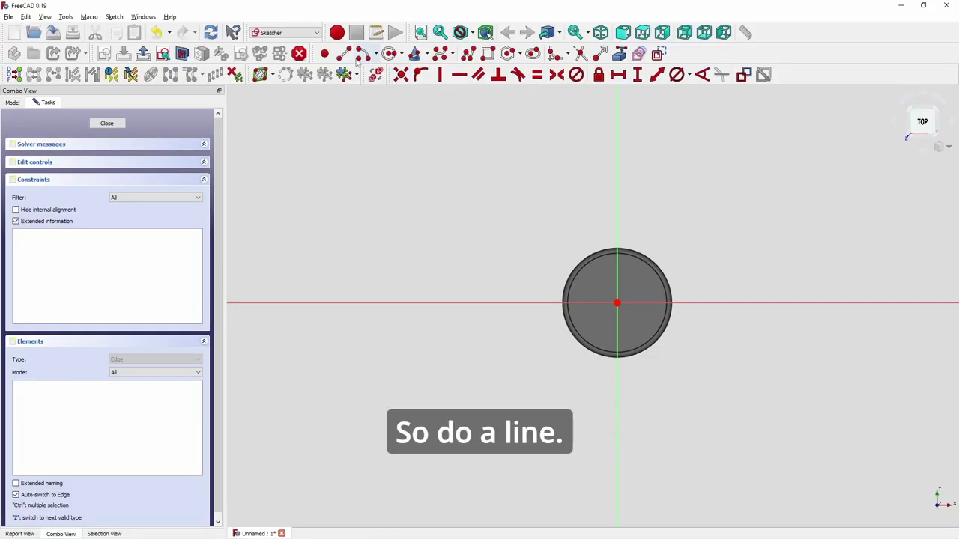
Sketch a line about 8.8 mm long on the horizontal axis, running across both sides of the origin
left_click(344, 54)
scroll(621, 321, "up", 2)
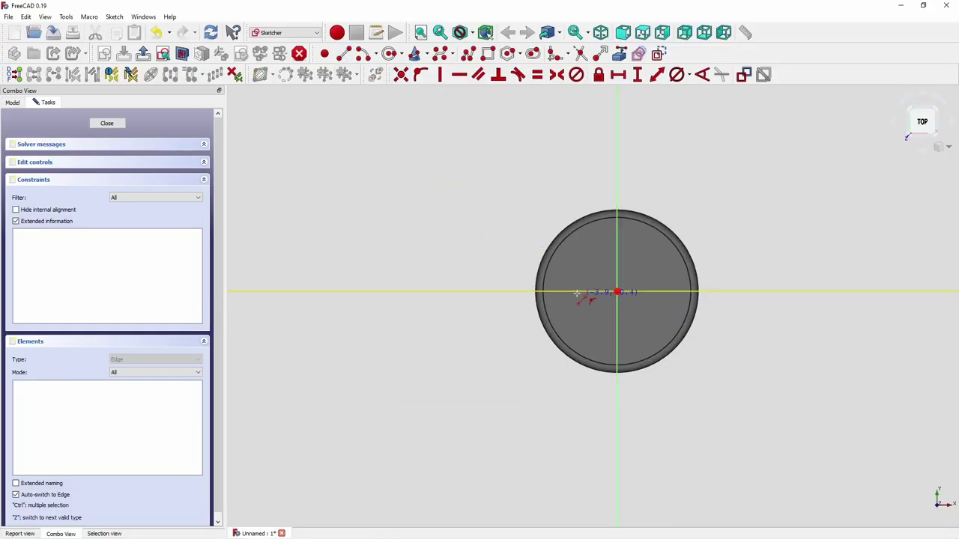
left_click(571, 292)
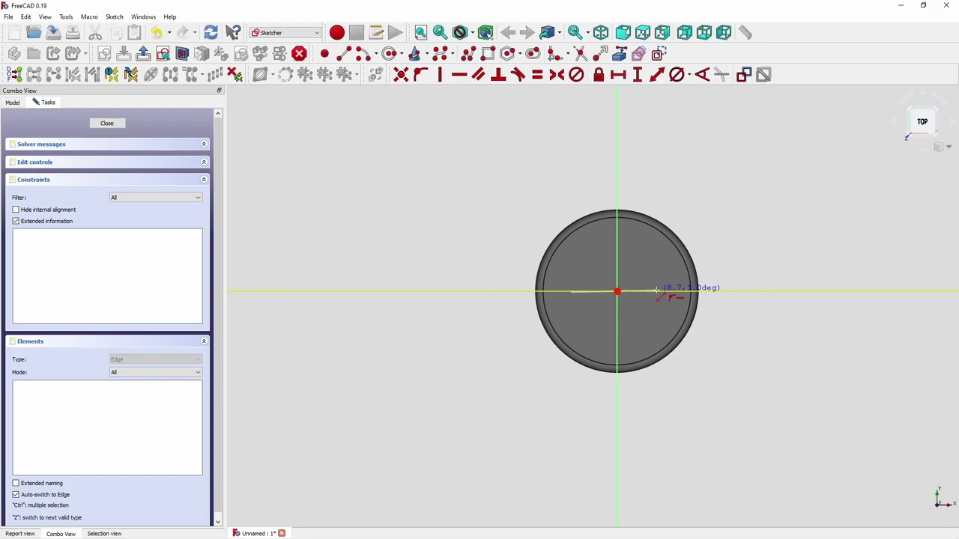
left_click(657, 291)
right_click(488, 124)
Sketch a tall rectangle about 6.6 mm wide around the vertical axis, extending past the disc above and below
left_click(488, 53)
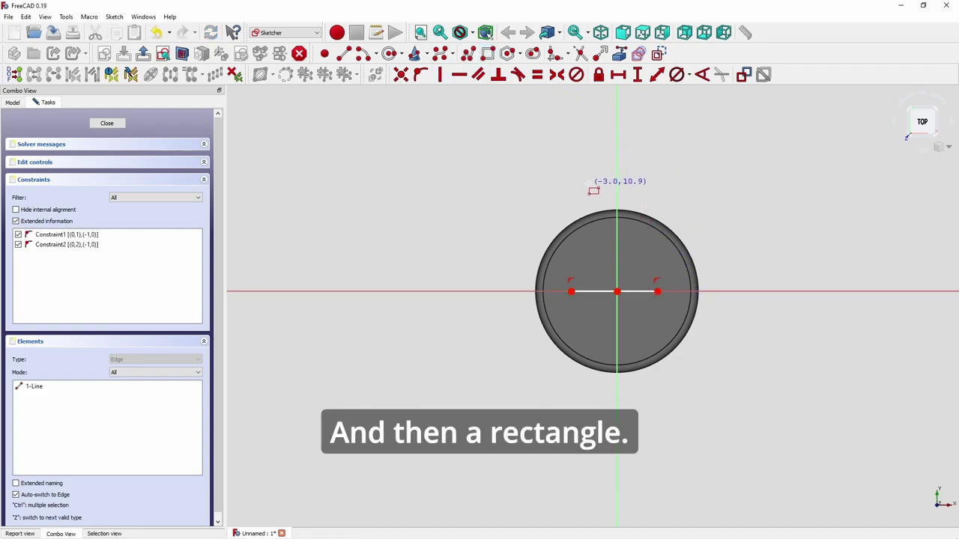
left_click(585, 185)
left_click(651, 410)
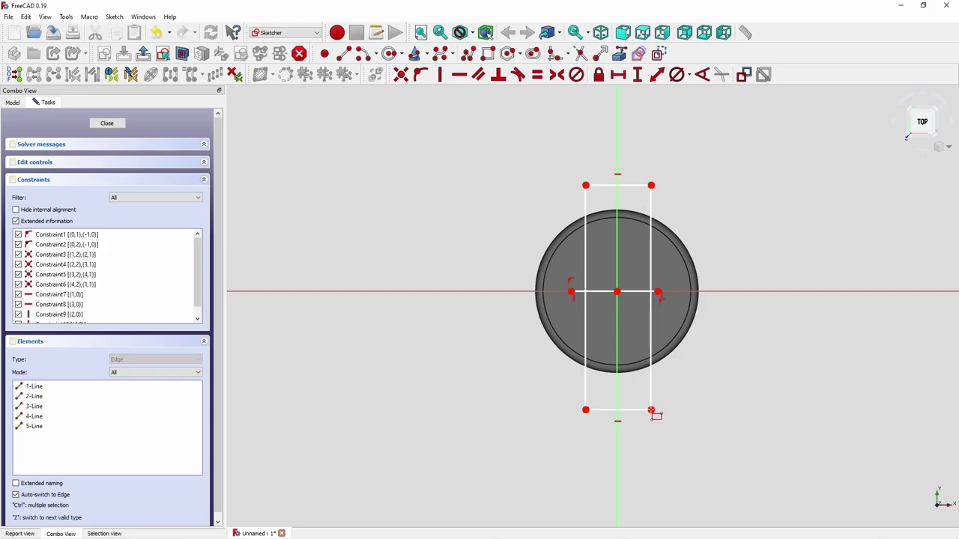
scroll(558, 338, "up", 5)
scroll(562, 327, "down", 3)
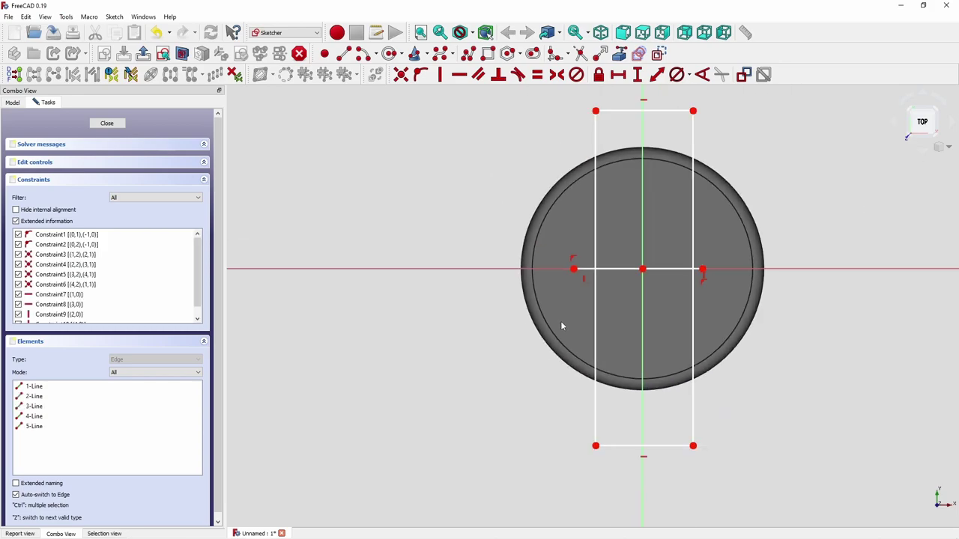
Constrain the horizontal line's length to 9 mm
left_click(589, 277)
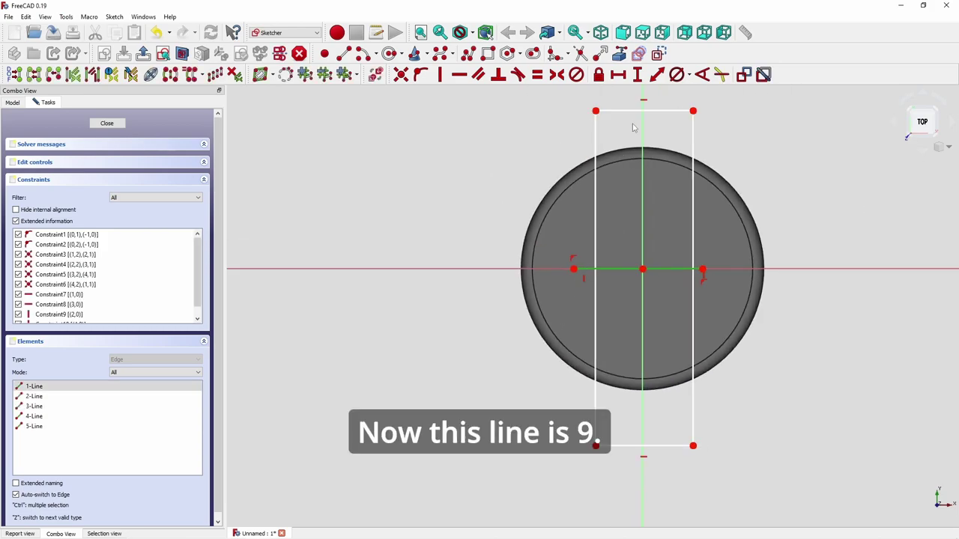
left_click(618, 75)
type("9mm")
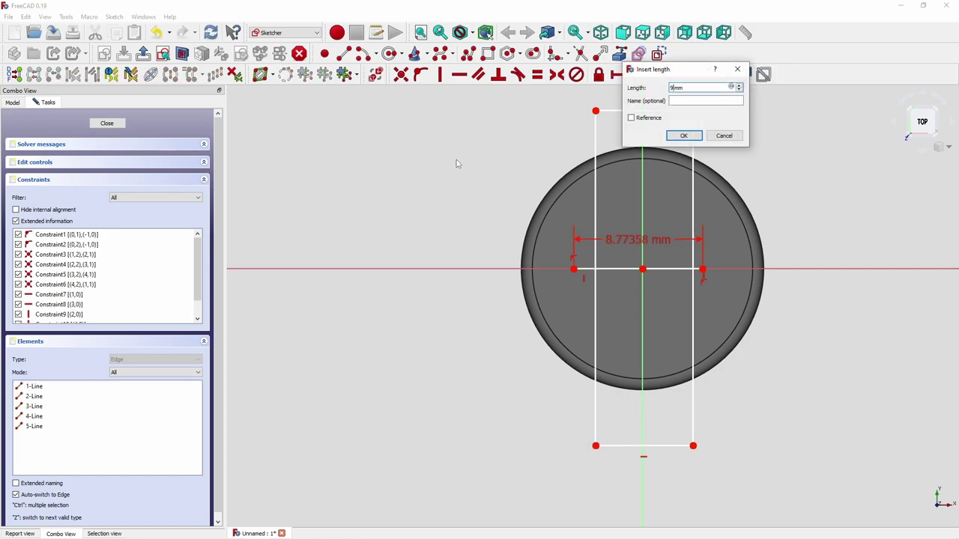
key("Return")
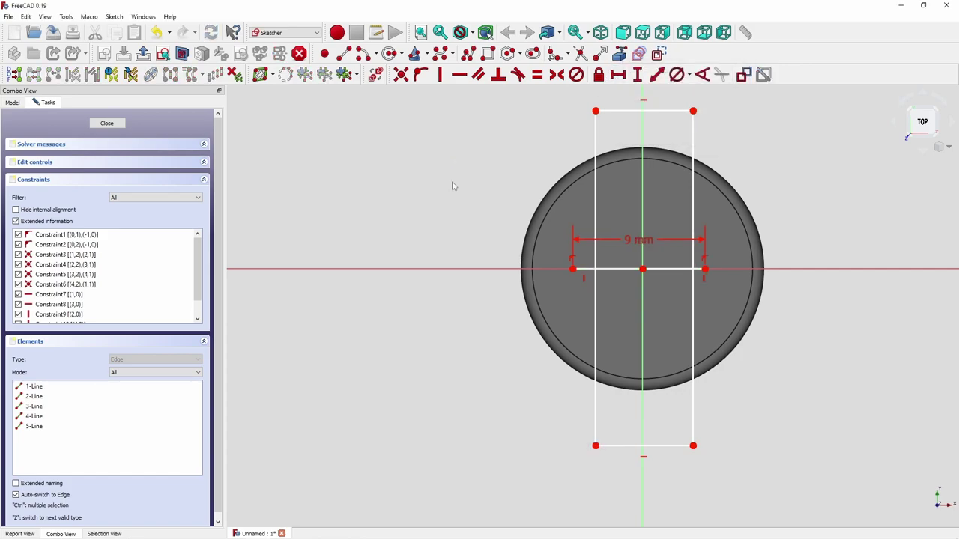
Make the horizontal line's two endpoints symmetric about the vertical axis
left_click(573, 269)
left_click(705, 270)
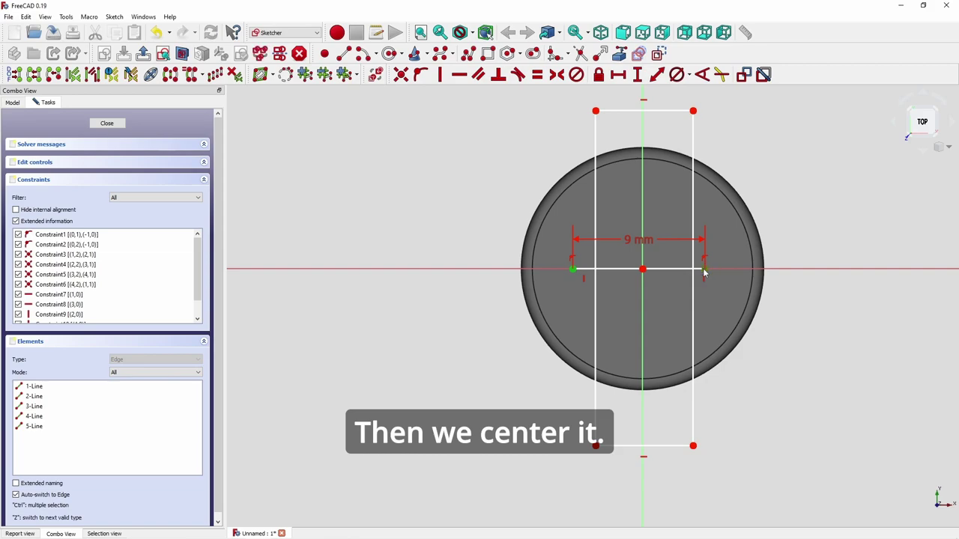
left_click(645, 324)
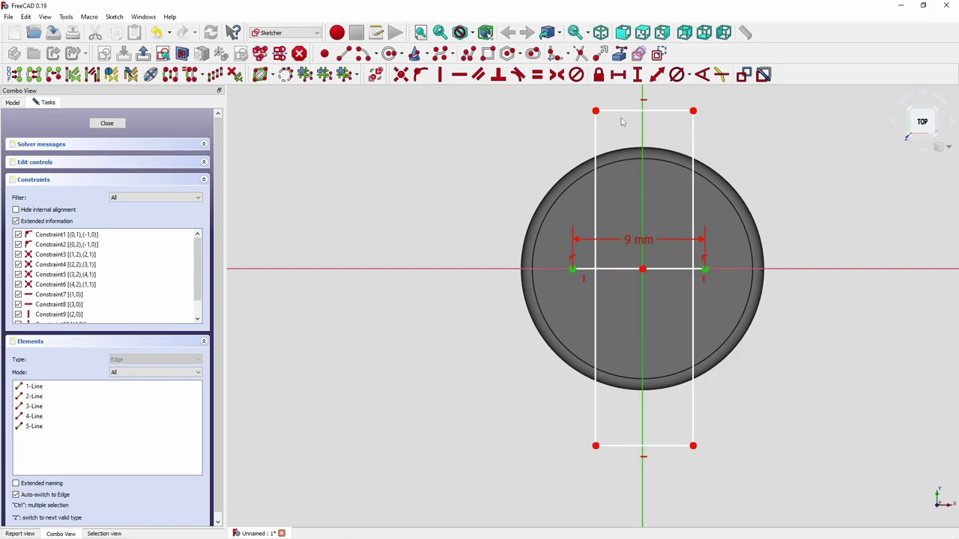
left_click(557, 74)
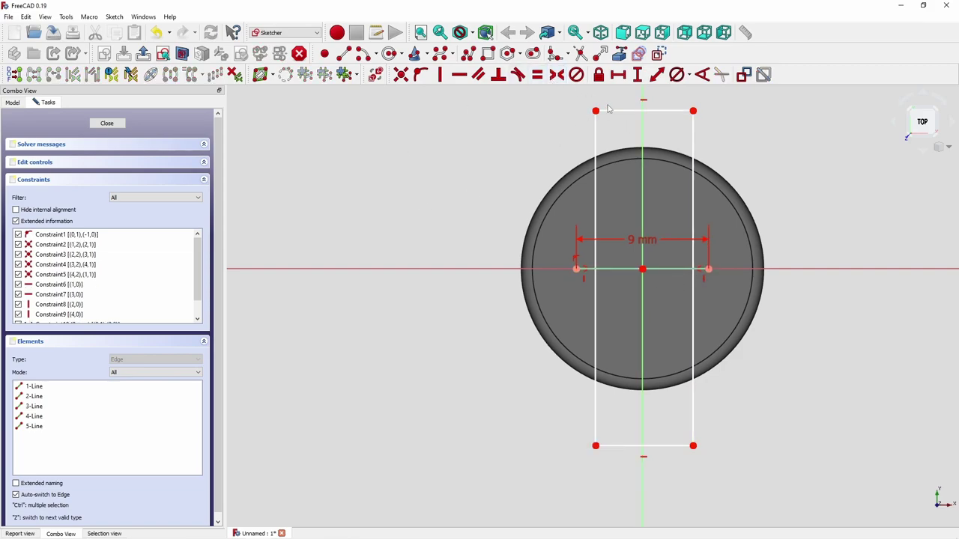
Constrain the horizontal width of the rectangle's top edge to 4.5 mm
left_click(617, 111)
left_click(618, 75)
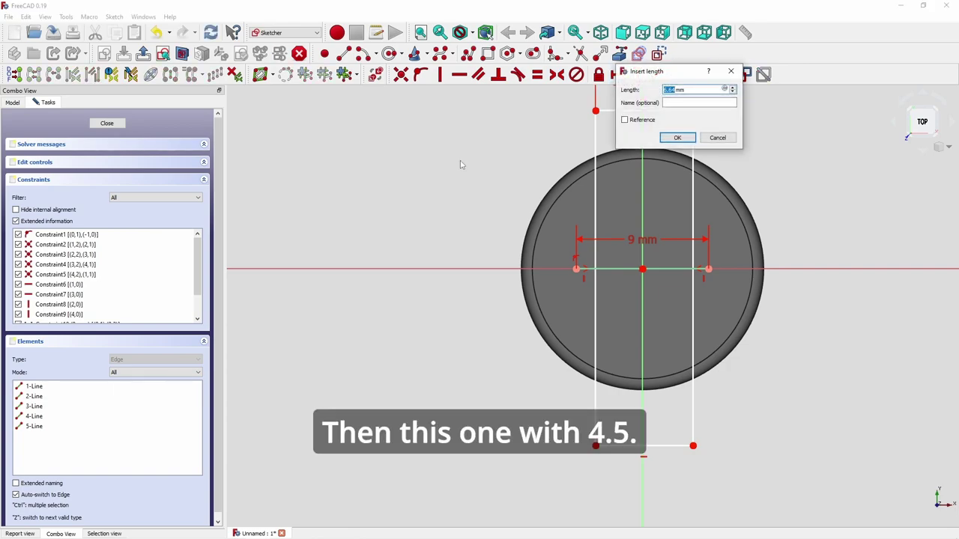
type("4.5")
key("Return")
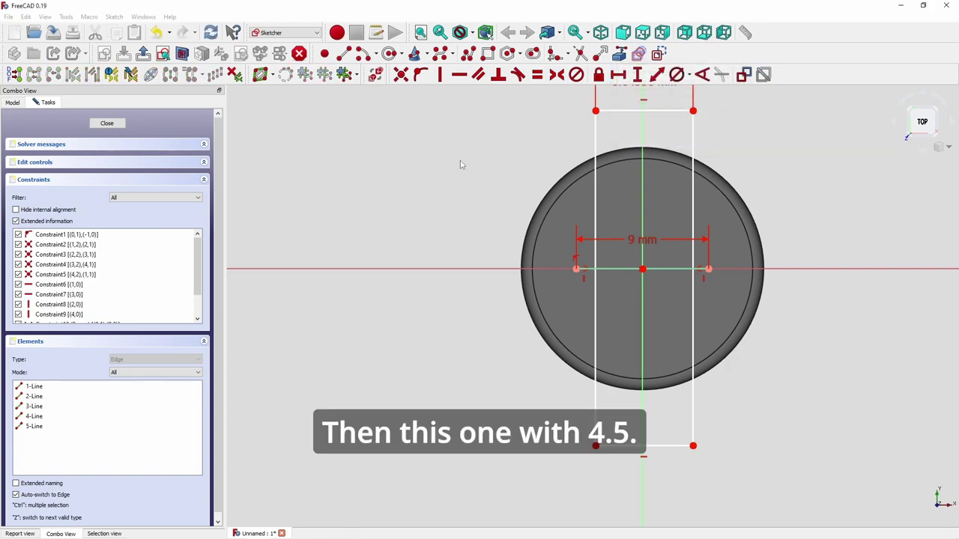
Make the rectangle's two top corners symmetric about the vertical axis
left_click(644, 123)
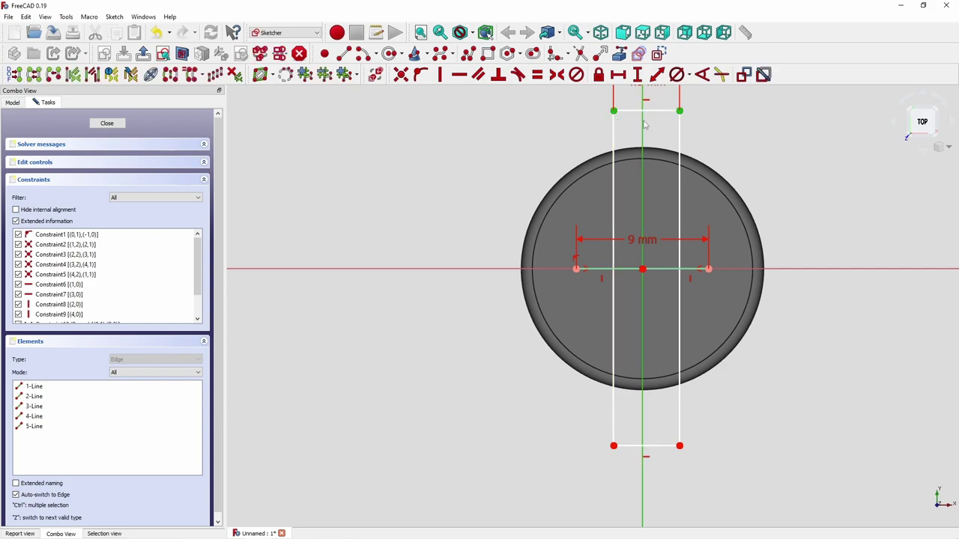
left_click(557, 74)
middle_click_drag(540, 177, 412, 247)
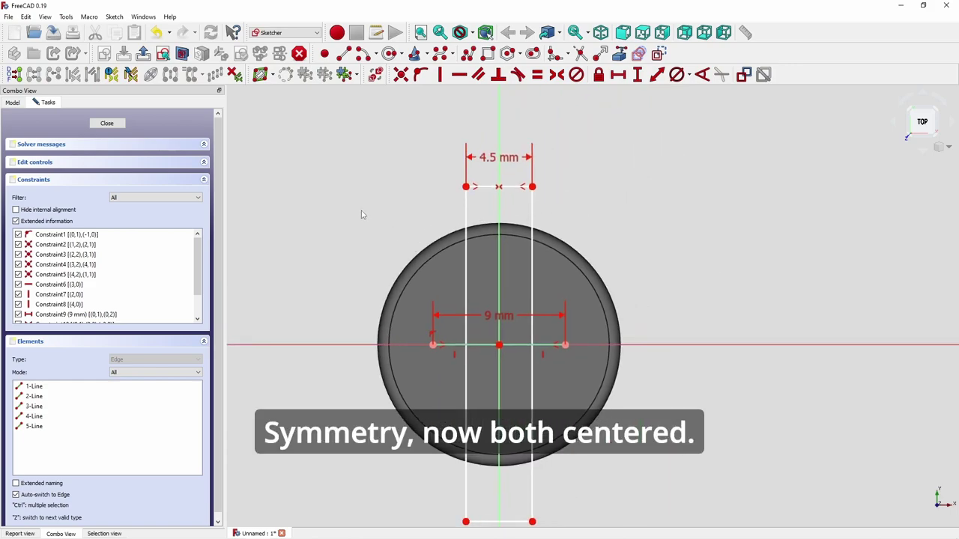
Draw an arc of about 8.36 mm radius centred on the origin, joining the rectangle's two long sides near the disc's upper rim
key("alt+Tab")
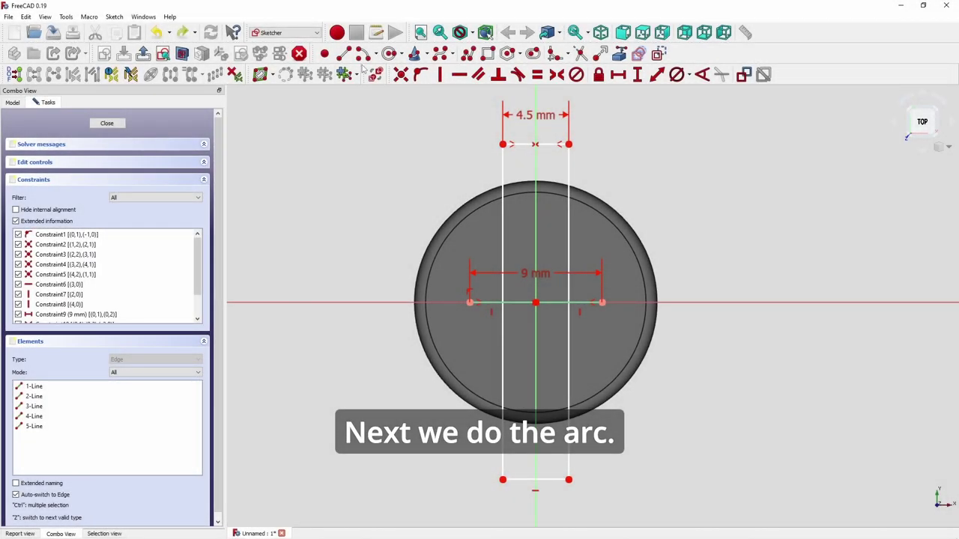
left_click(362, 57)
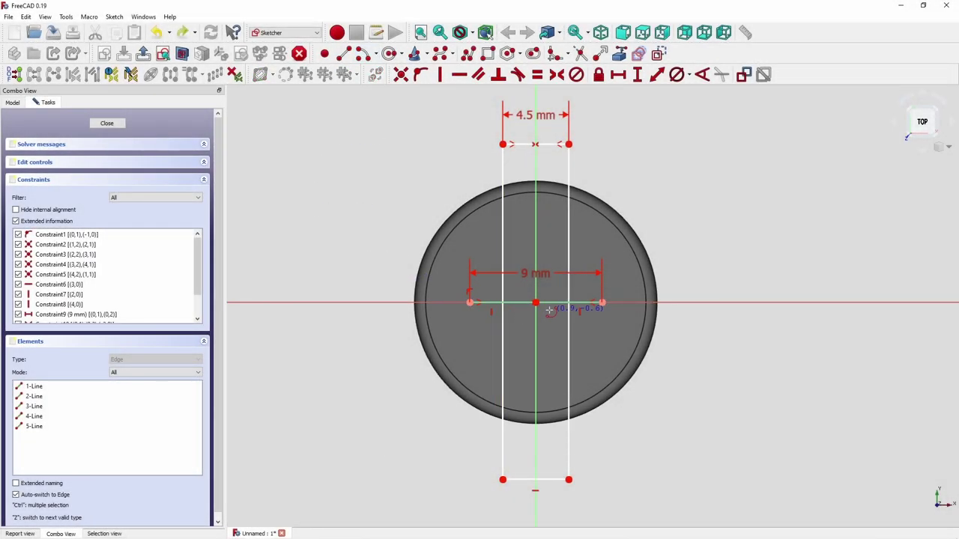
left_click(536, 303)
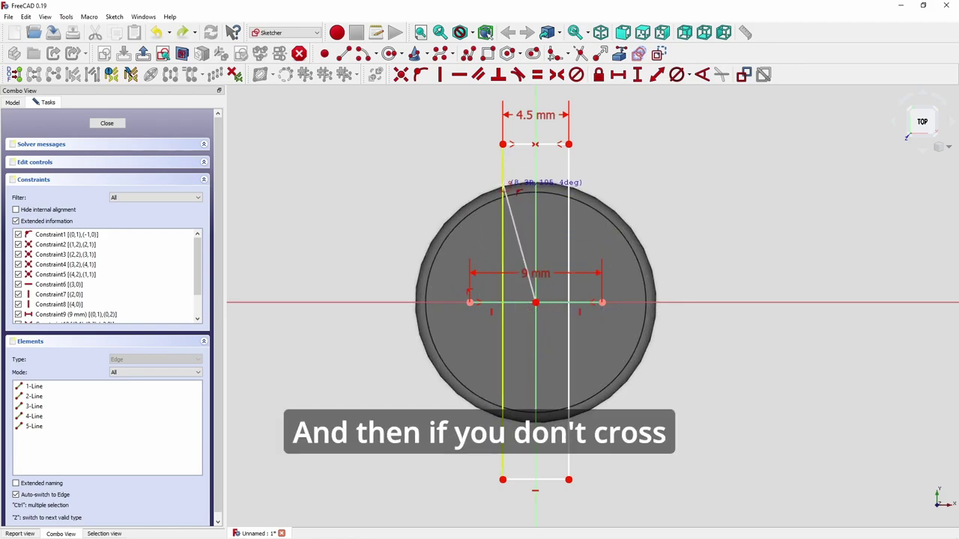
left_click(504, 186)
left_click(568, 186)
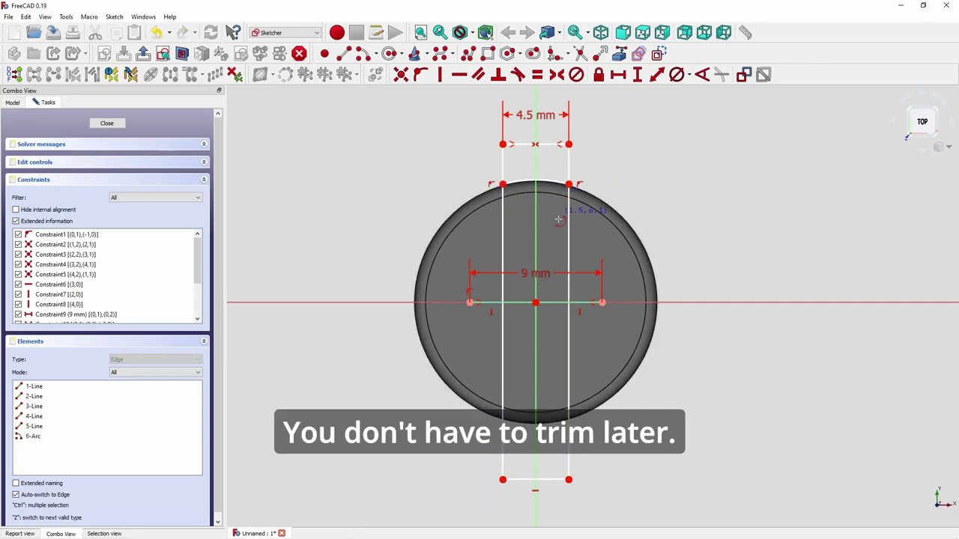
Draw a second arc centred on the origin, joining the rectangle's two long sides near the disc's lower rim
left_click(362, 54)
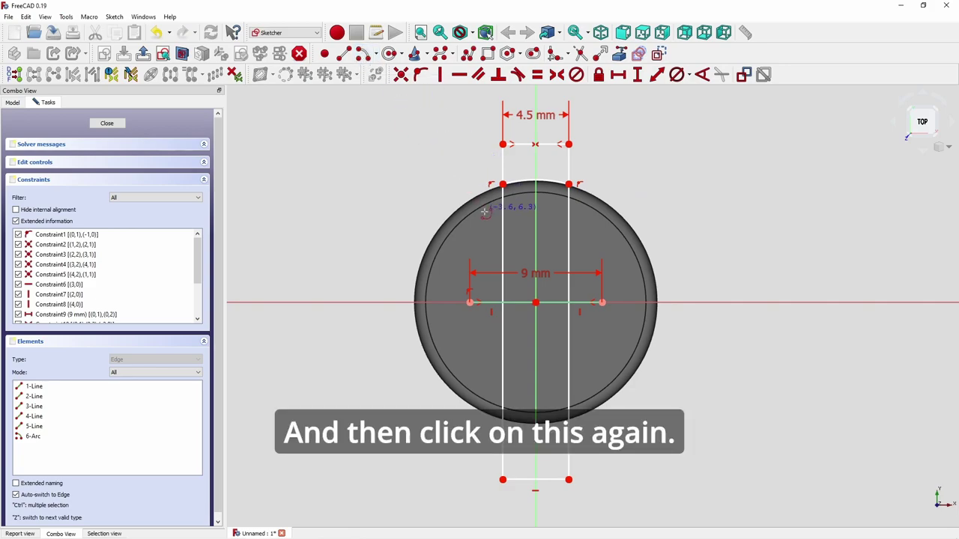
left_click(536, 302)
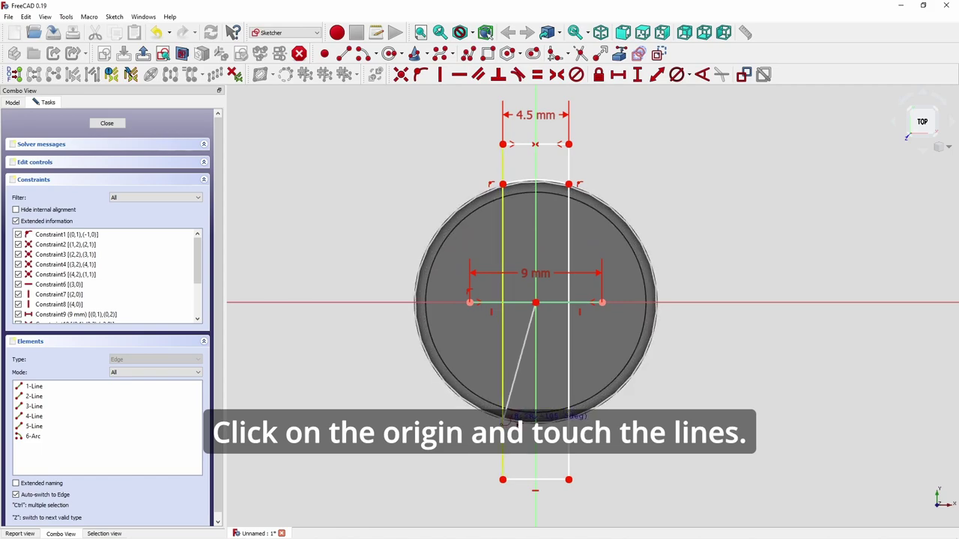
left_click(503, 414)
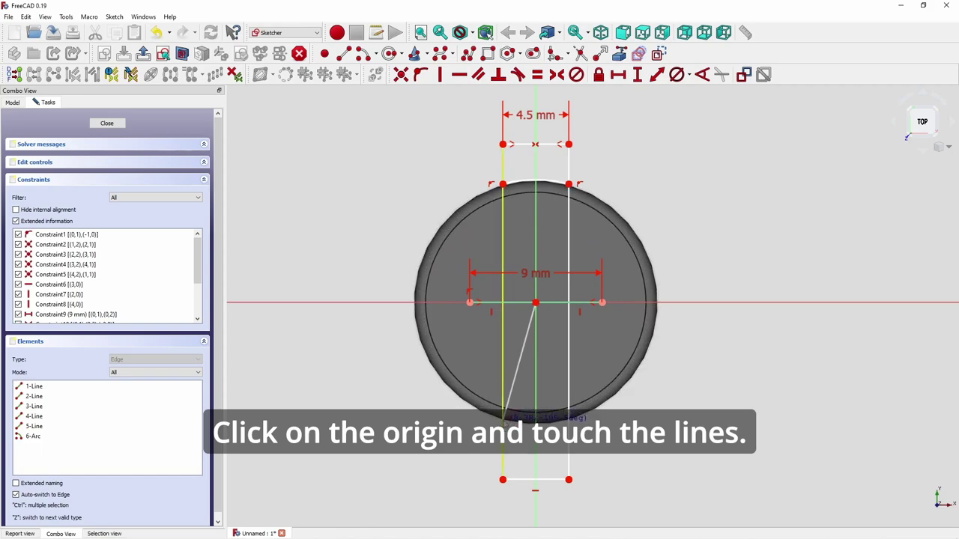
left_click(569, 414)
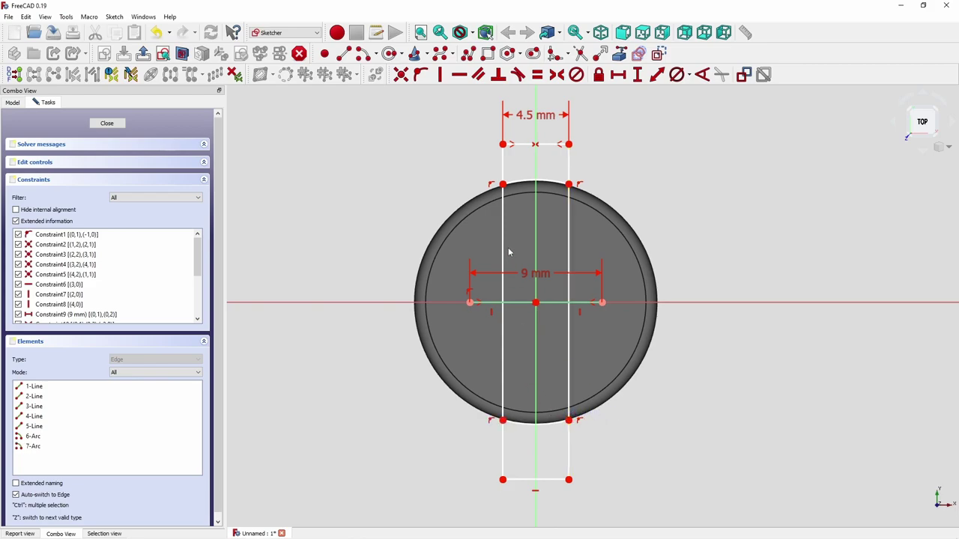
Constrain the radius of the arc near the disc's upper rim to 8.25 mm
left_click(519, 186)
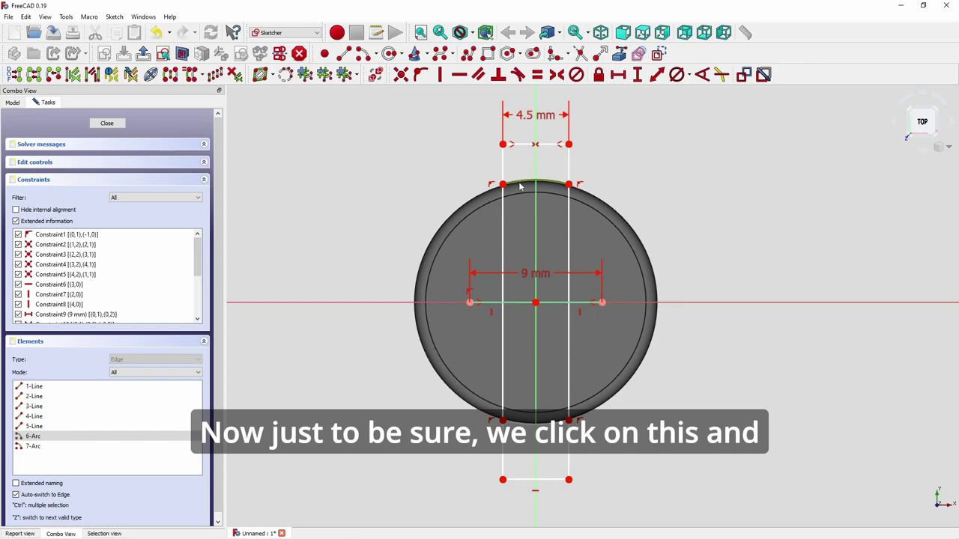
left_click(688, 75)
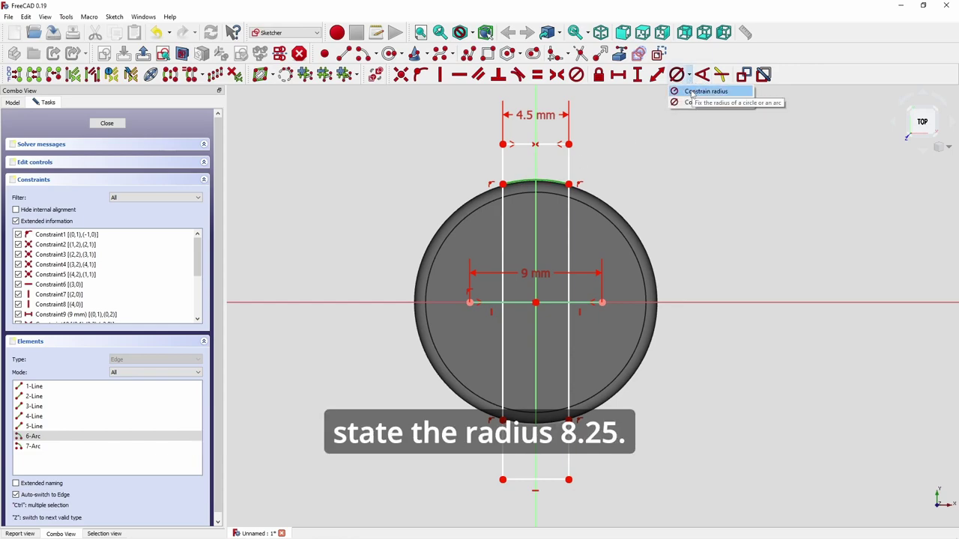
left_click(697, 91)
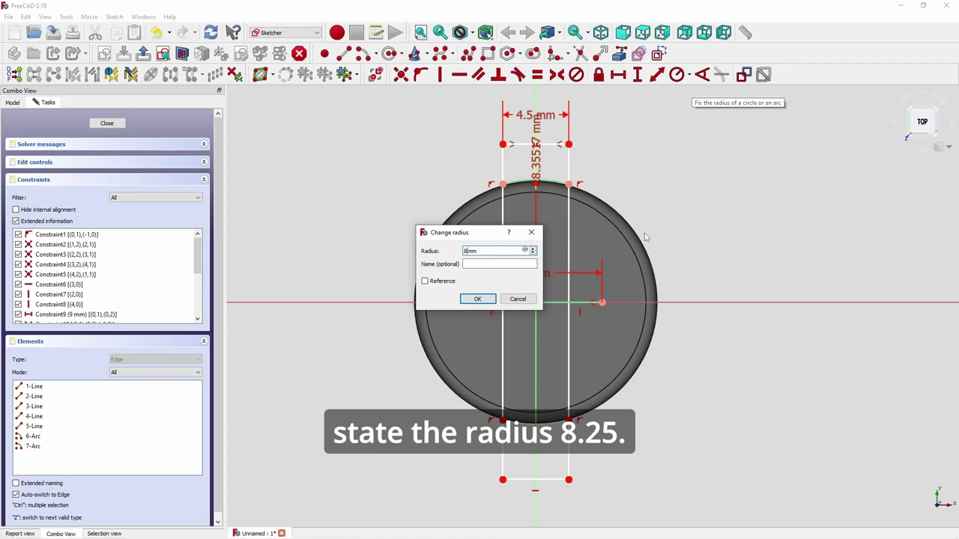
key("Return")
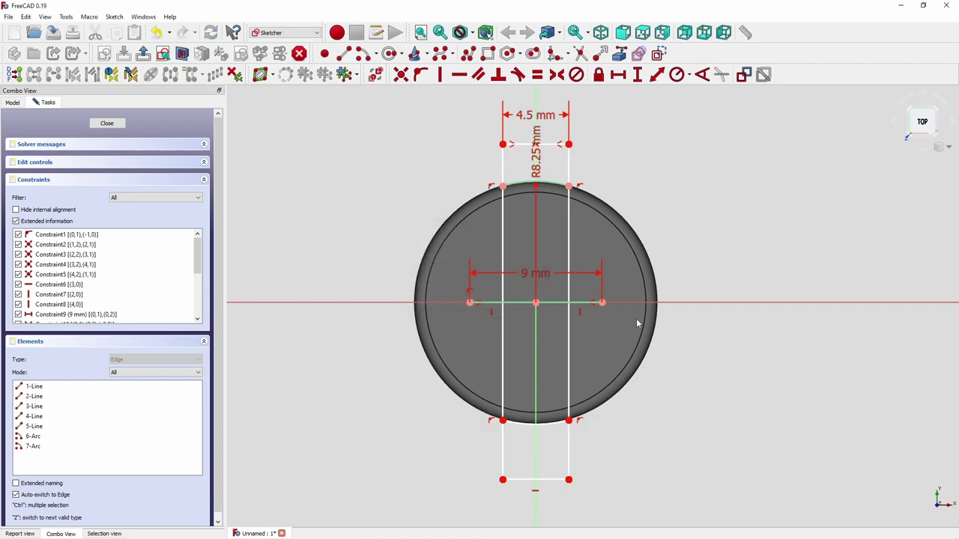
Constrain the radius of the arc near the disc's lower rim to 8.25 mm
left_click(554, 423)
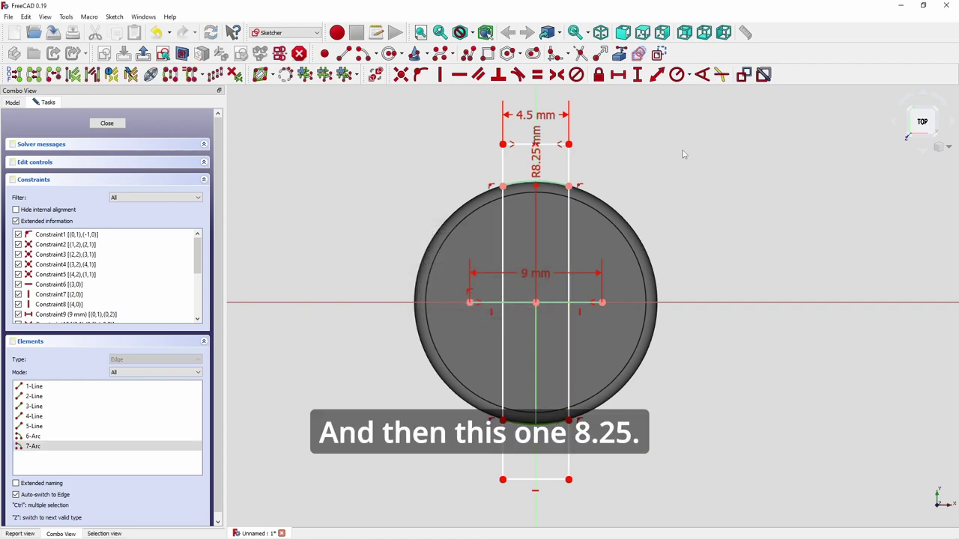
left_click(678, 76)
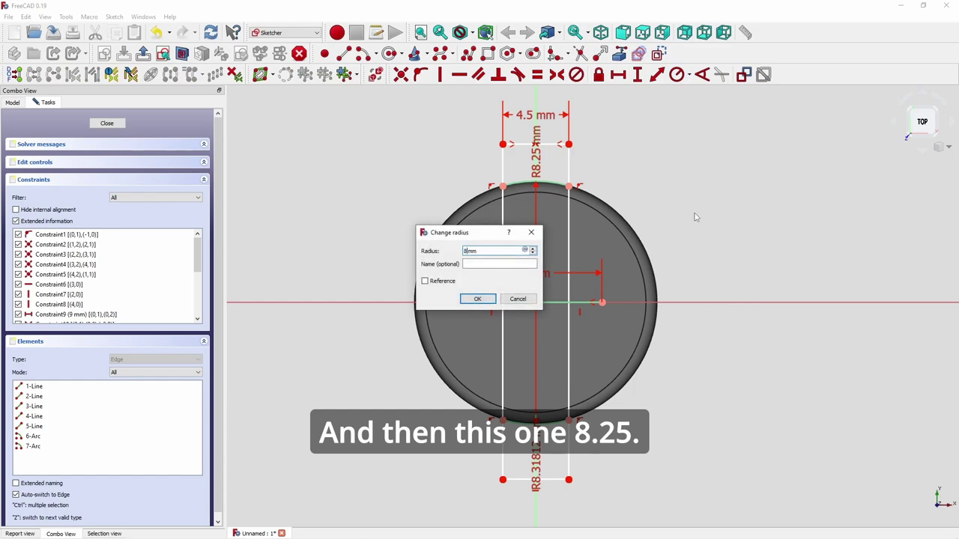
type("8.25")
key("Return")
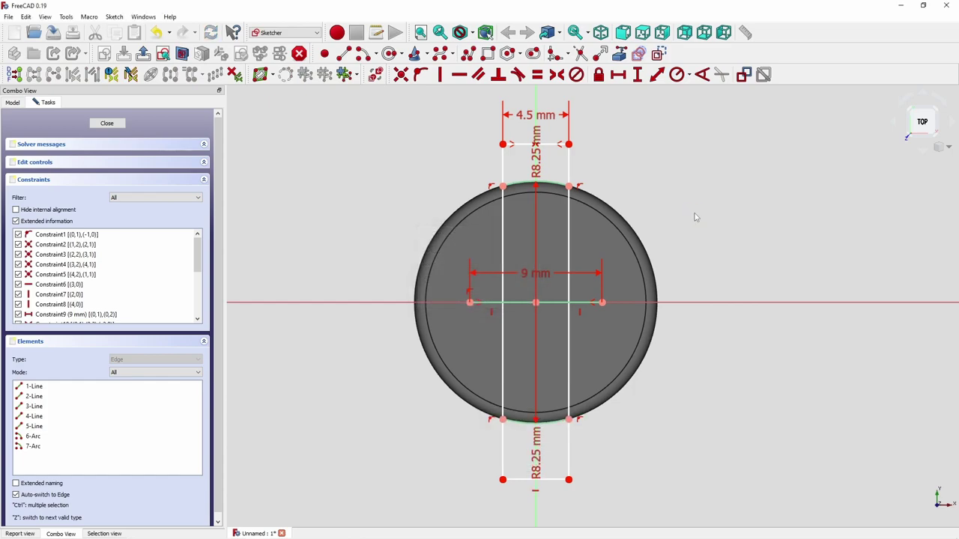
Trim the rectangle's two long sides above the upper arc and delete the rectangle's top edge
scroll(710, 241, "up", 4)
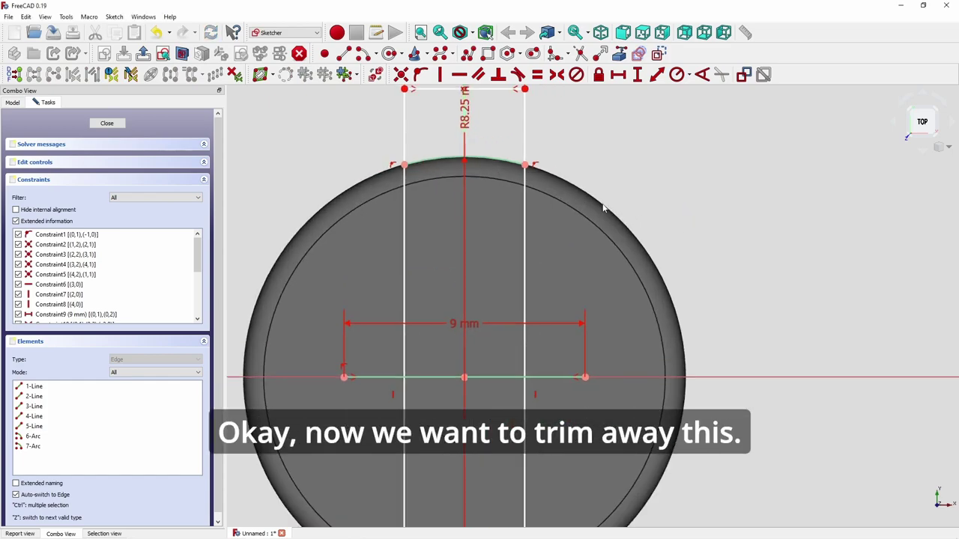
scroll(558, 209, "down", 2)
scroll(738, 260, "up", 1)
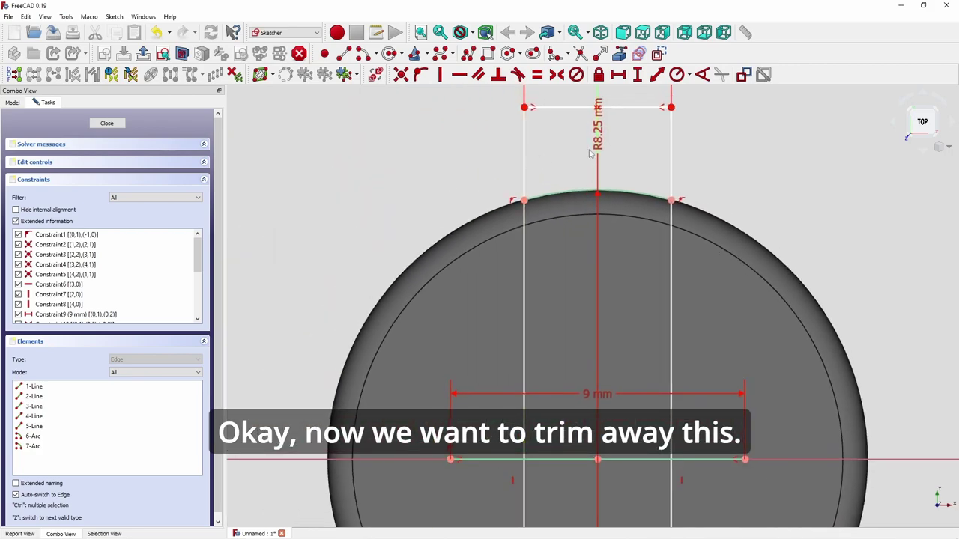
left_click(582, 54)
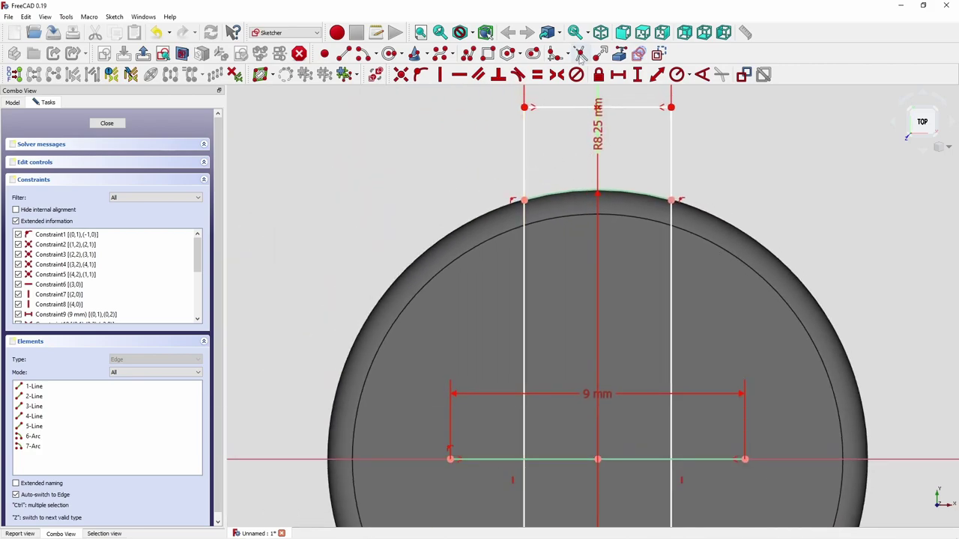
left_click(525, 166)
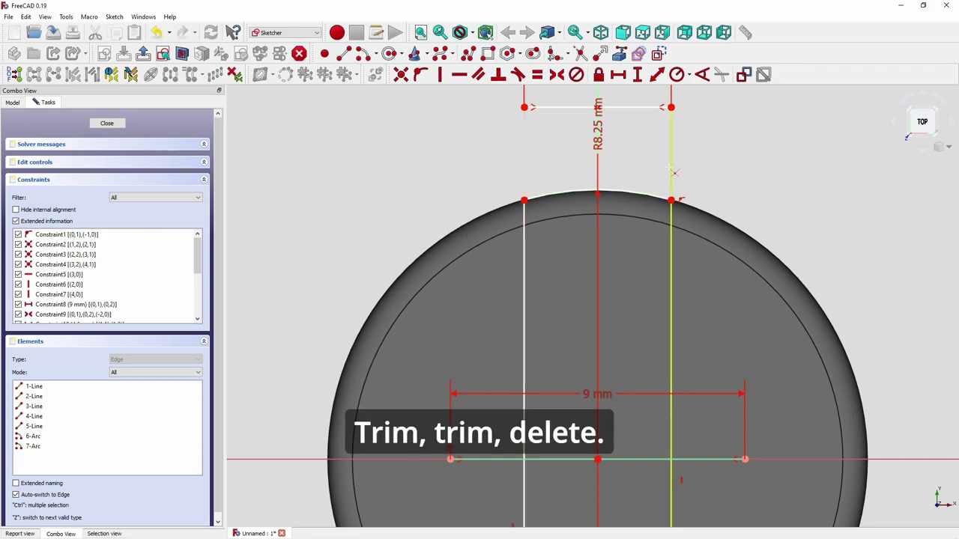
left_click(670, 171)
right_click(633, 110)
left_click(628, 109)
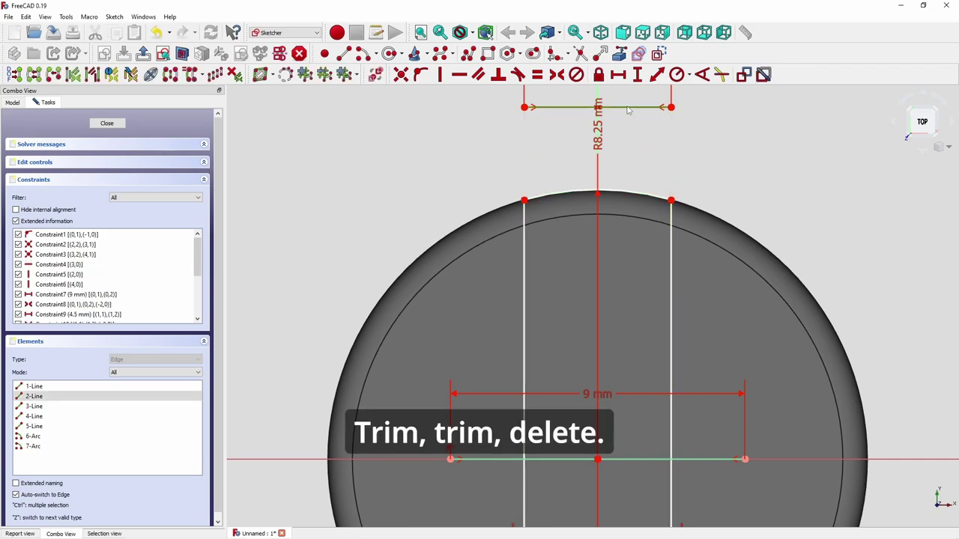
key("Delete")
Trim the rectangle's two long sides below the lower arc and delete the rectangle's bottom edge
scroll(623, 316, "down", 5)
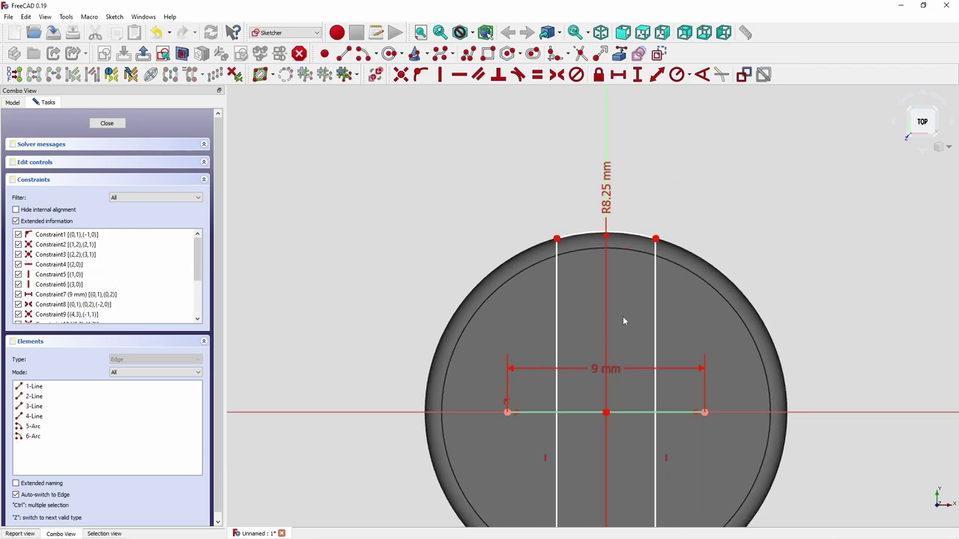
scroll(622, 300, "up", 6)
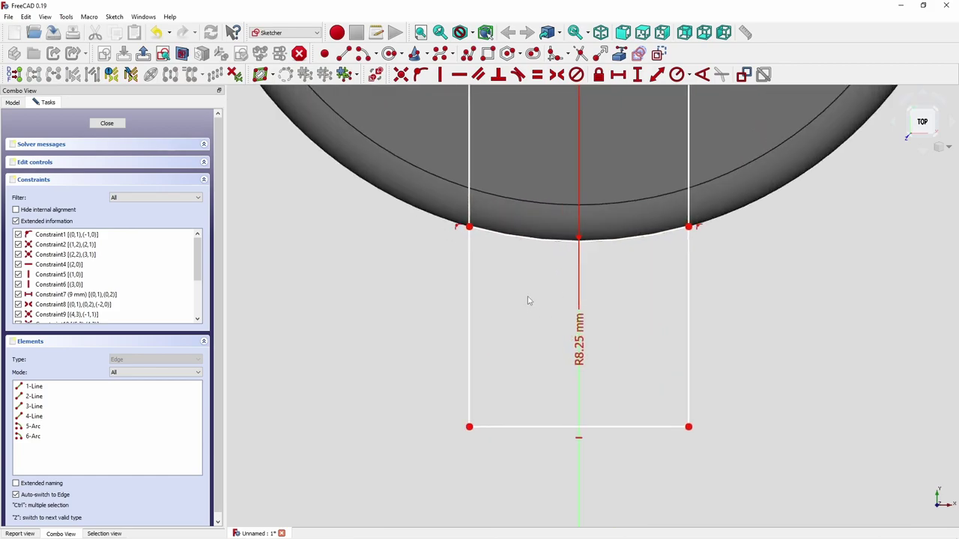
left_click(582, 53)
left_click(469, 280)
left_click(688, 289)
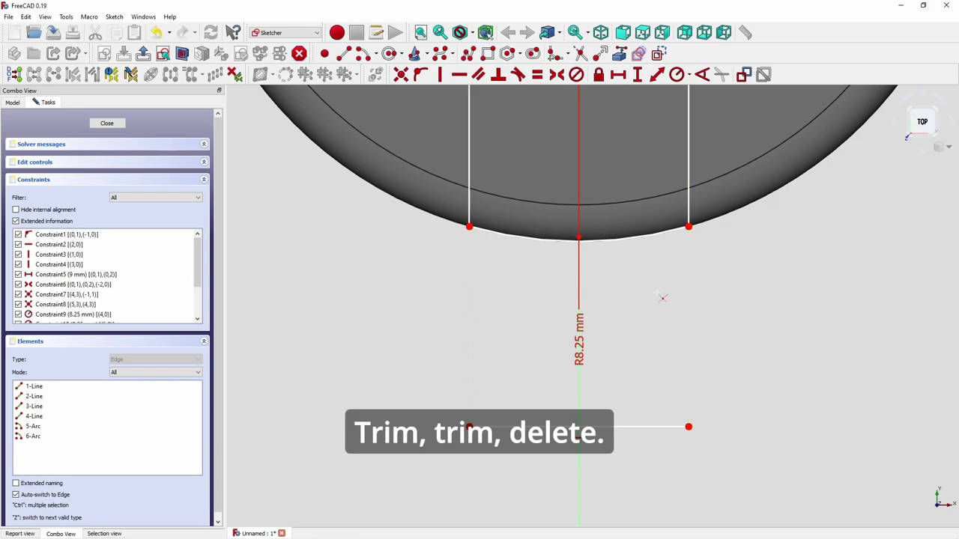
left_click(638, 427)
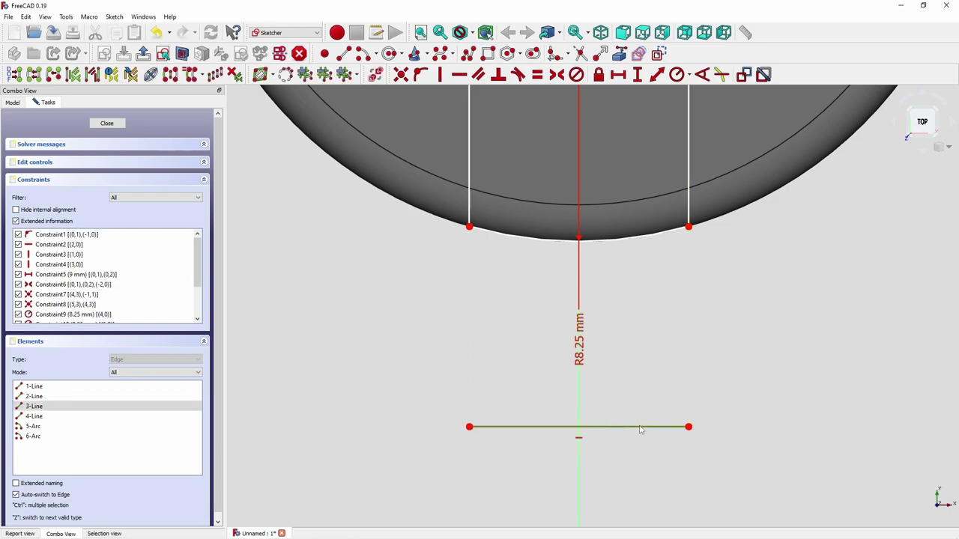
key("Delete")
Draw two lines joining the left ends of both arcs to the left endpoint of the 9 mm horizontal line
scroll(637, 402, "down", 5)
scroll(590, 268, "down", 3)
scroll(561, 217, "up", 3)
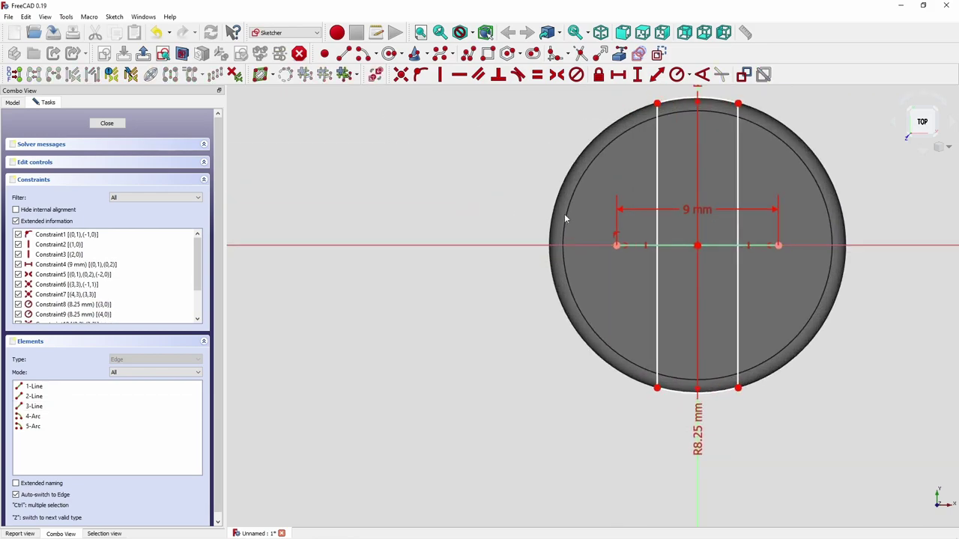
left_click(344, 53)
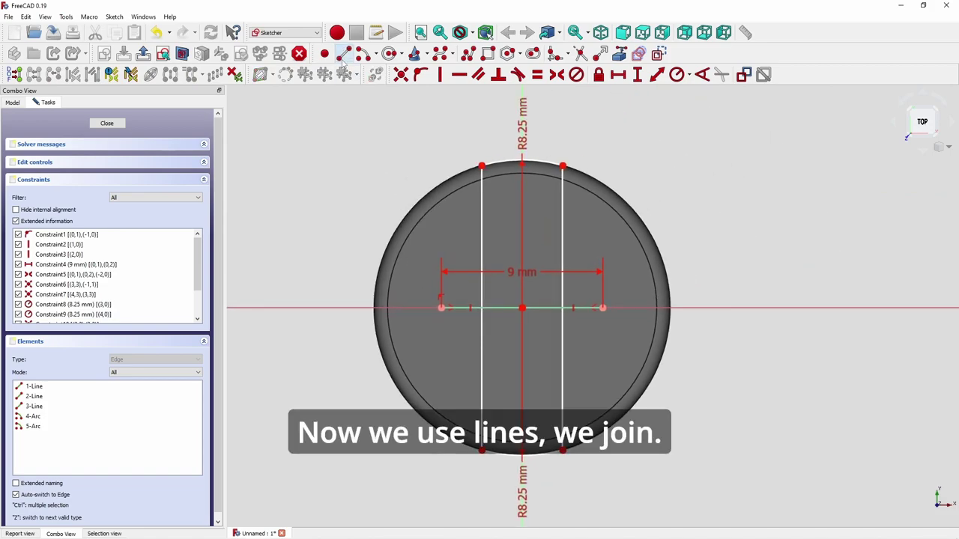
left_click(482, 167)
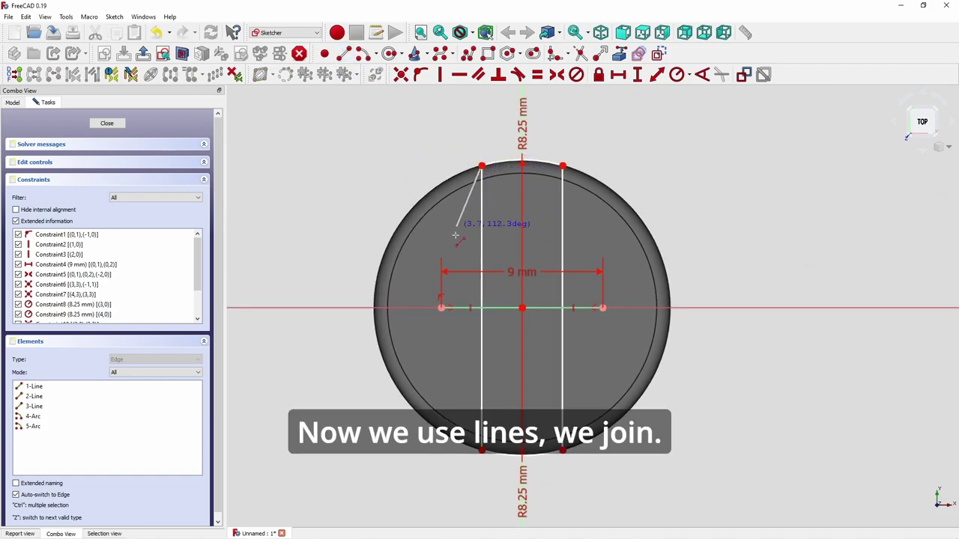
left_click(442, 307)
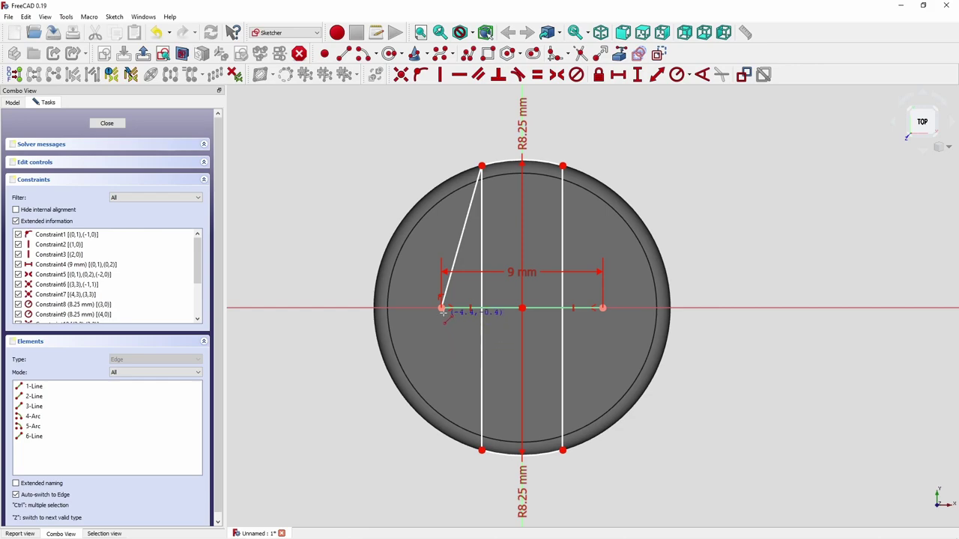
left_click(441, 307)
left_click(482, 450)
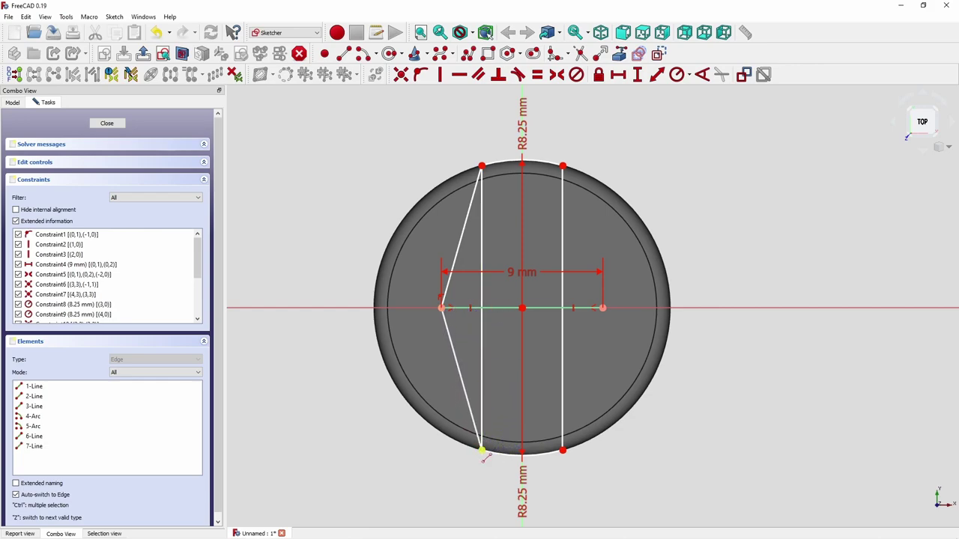
Draw two lines joining the right ends of both arcs to the right endpoint of the 9 mm horizontal line
left_click(562, 450)
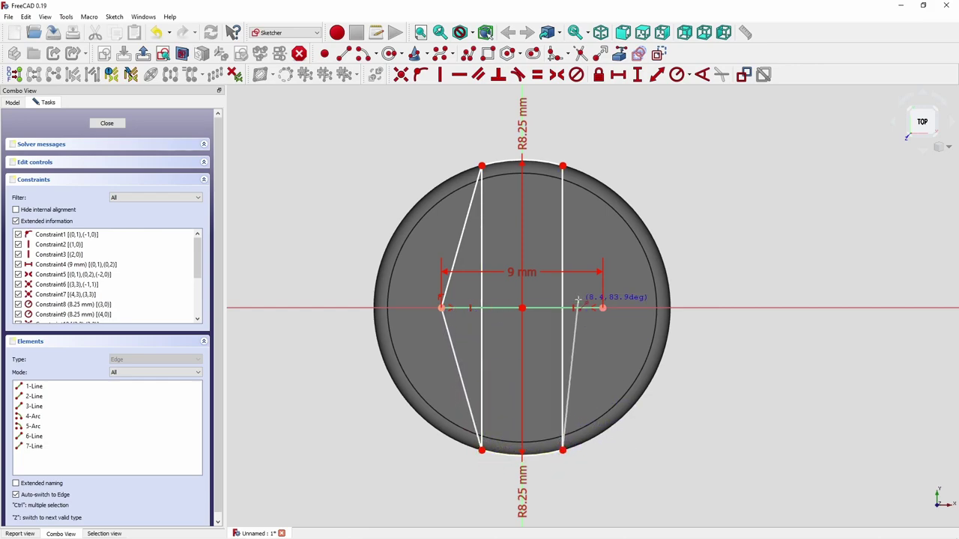
left_click(603, 308)
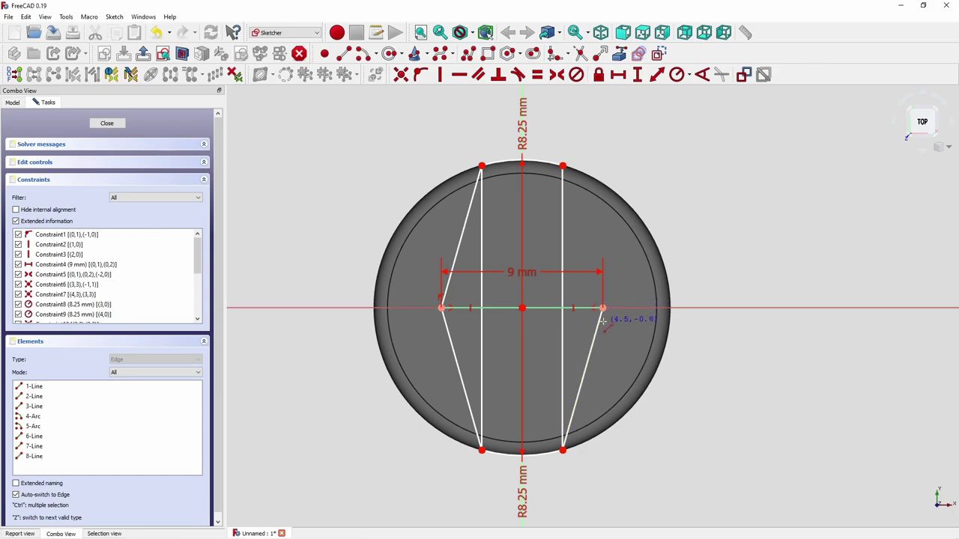
left_click(603, 308)
left_click(563, 165)
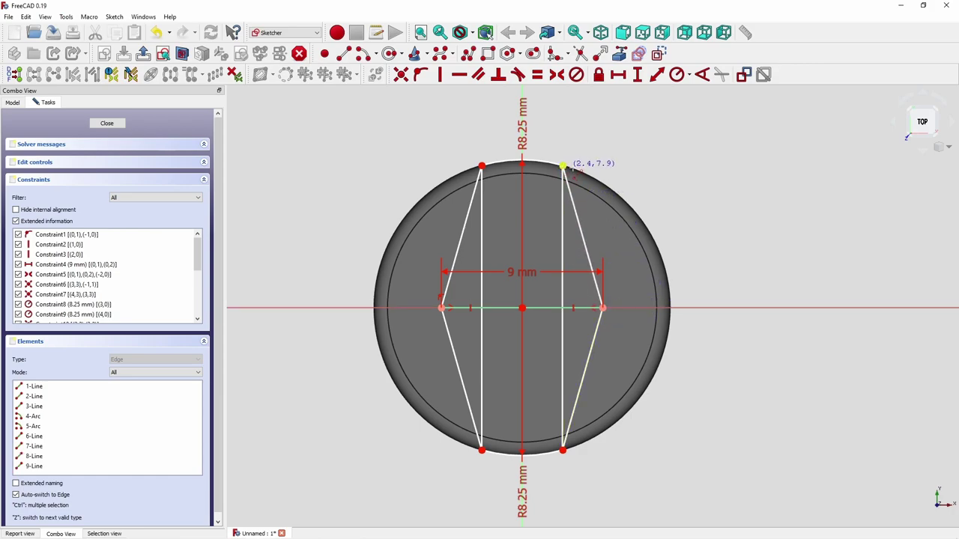
Delete the two vertical lines and the horizontal line inside the diamond outline, and close the sketch
left_click(562, 231)
left_click(482, 247)
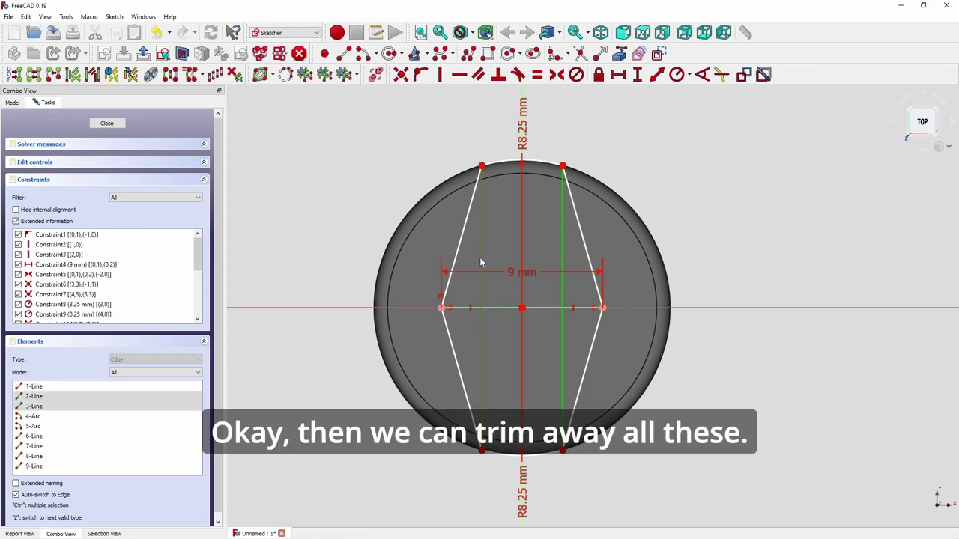
left_click(492, 308)
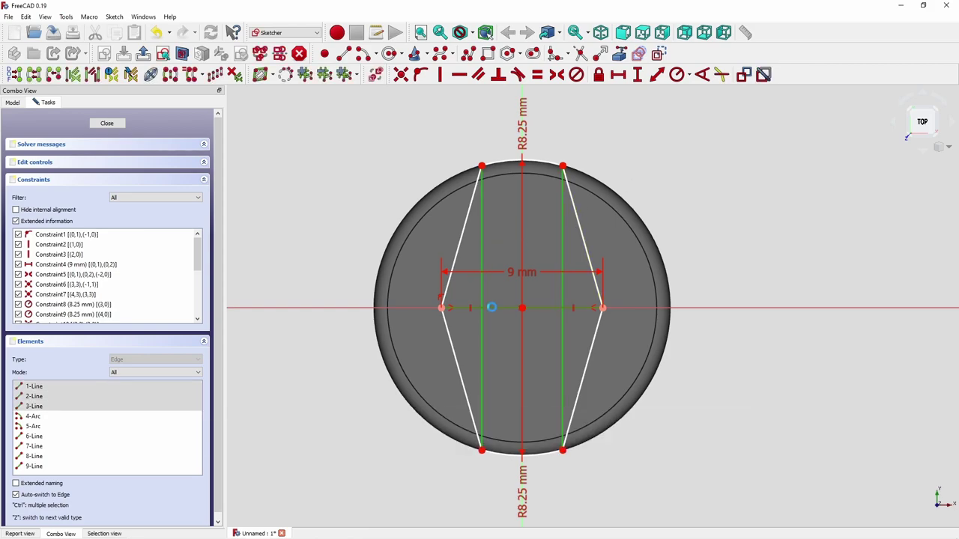
key("Delete")
scroll(551, 272, "down", 2)
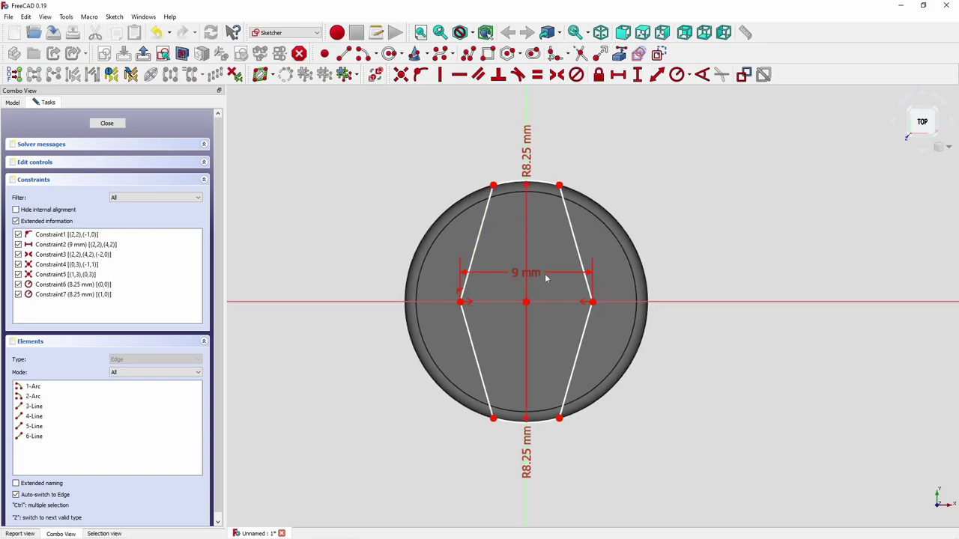
left_click(106, 124)
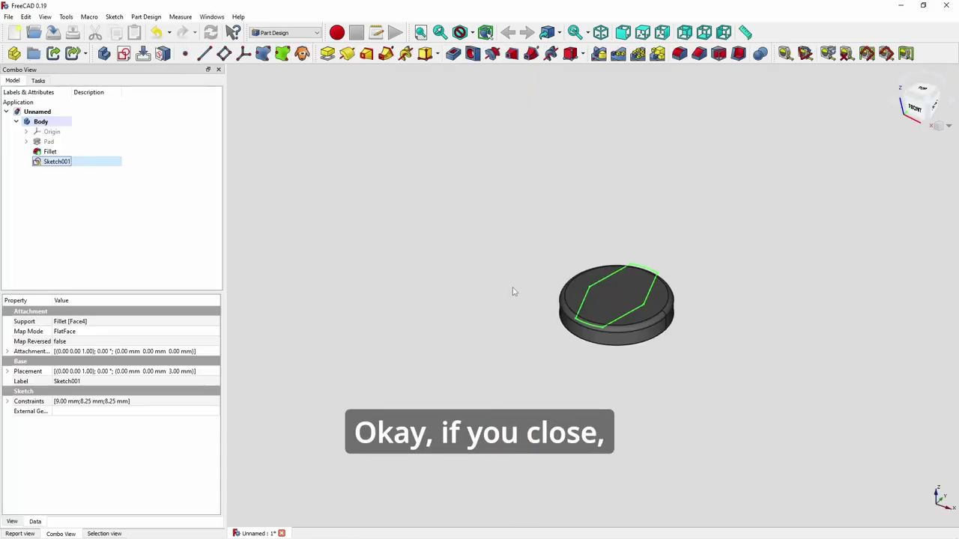
scroll(614, 306, "up", 2)
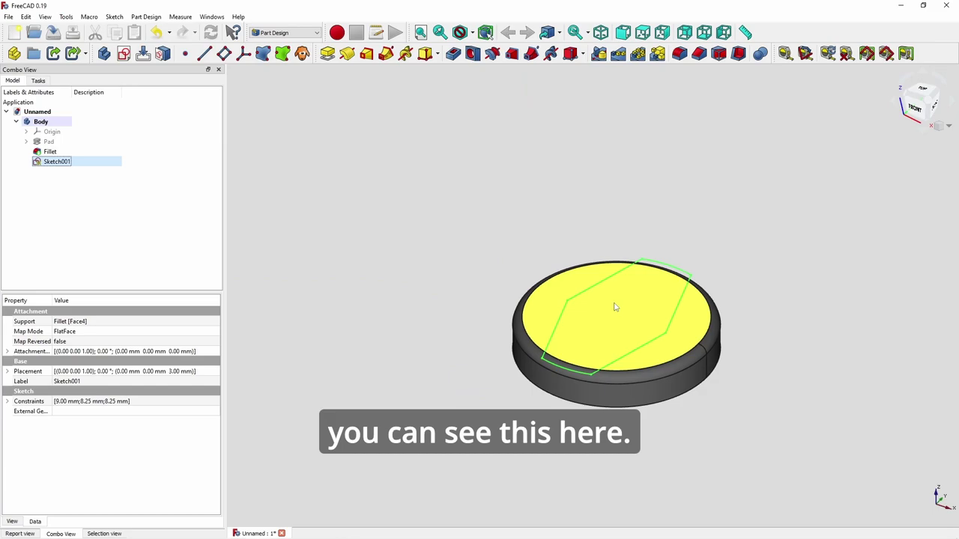
Switch to the instruction slides, read steps 10 and 11 of the Small Diamond Knob, and return to FreeCAD
key("alt+Tab")
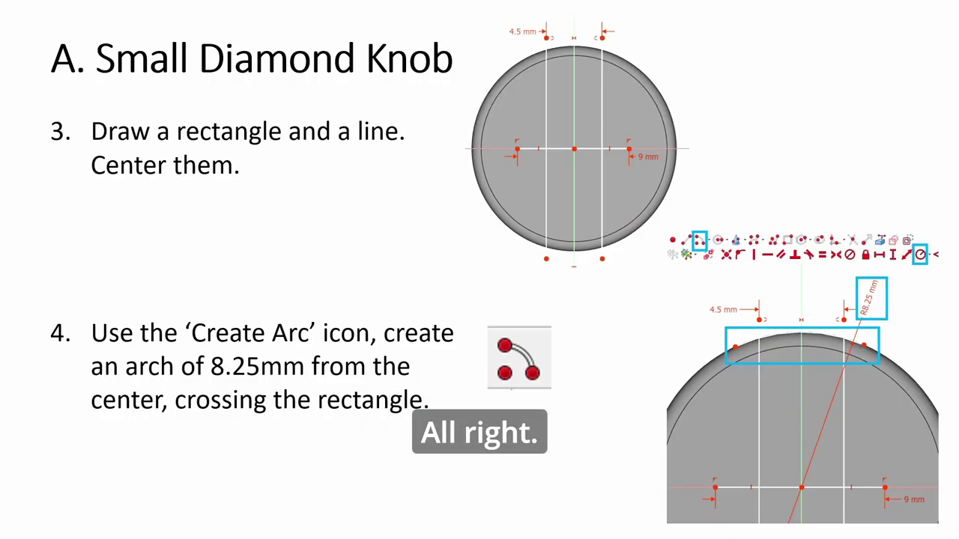
key("Right")
key("Right")
key("Right")
key("Right")
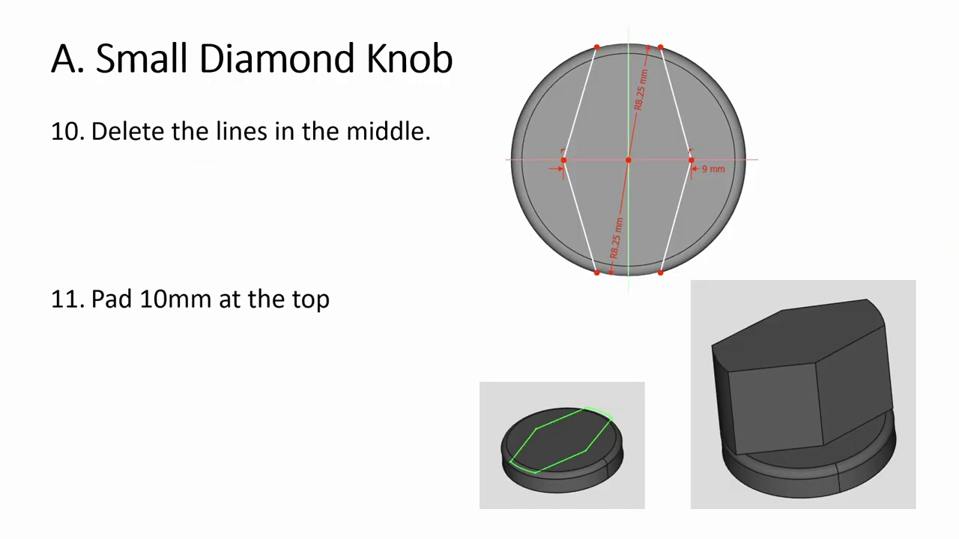
key("alt+Tab")
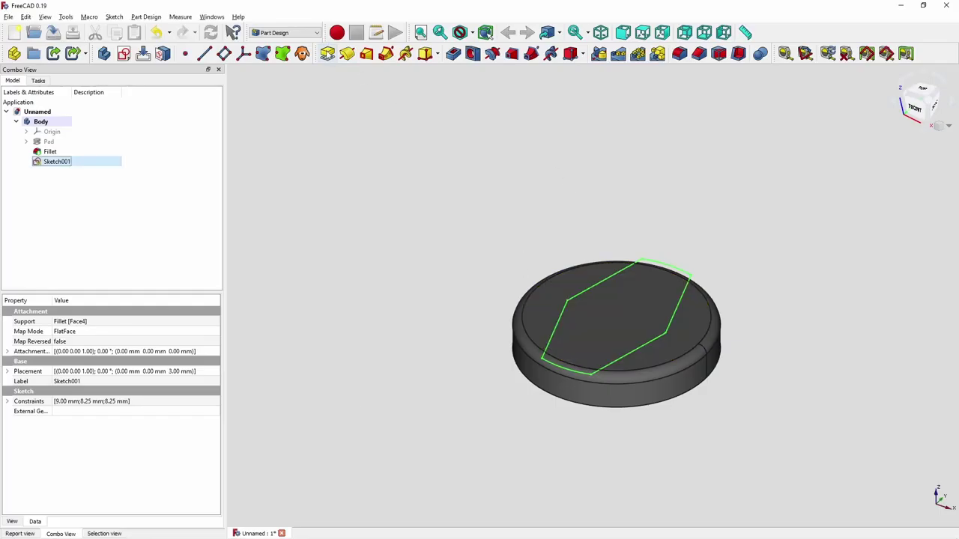
Pad the diamond sketch 10 mm upward from the disc's top face
left_click(327, 53)
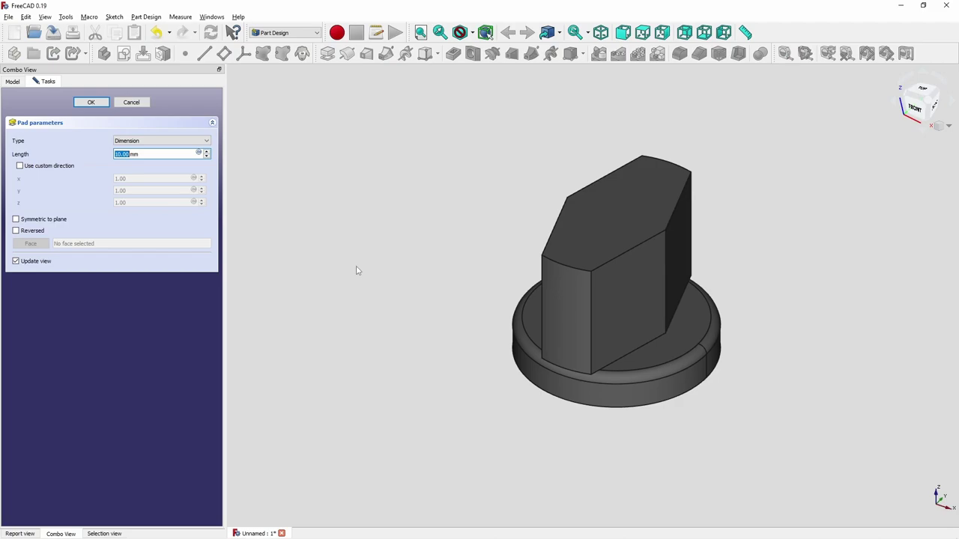
key("Return")
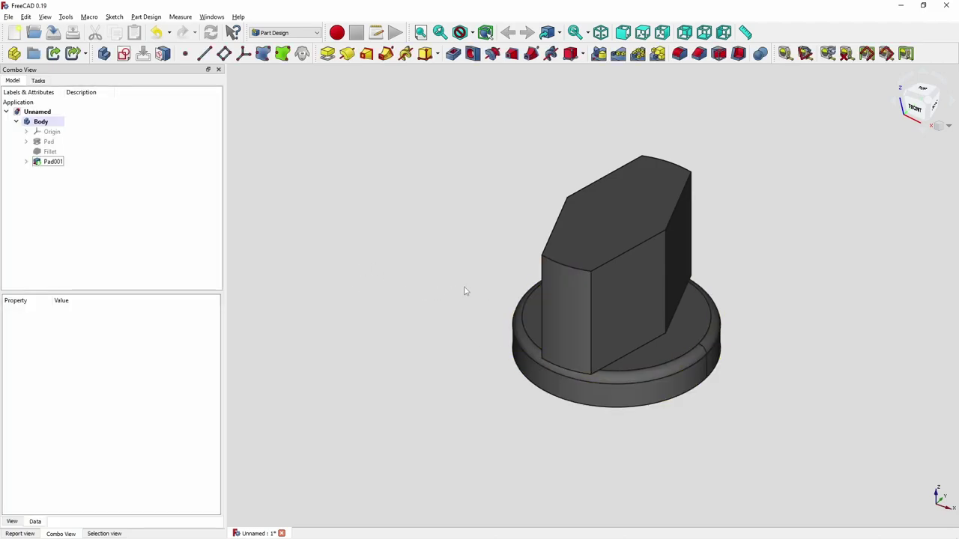
Fillet the six vertical edges of the diamond-shaped pad with a 0.75 mm radius
left_click(592, 298)
left_click(667, 285)
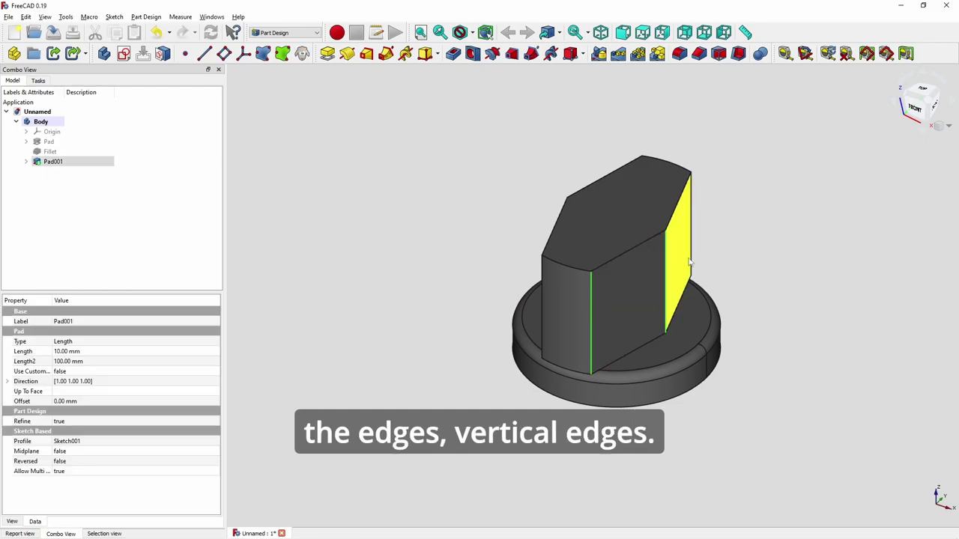
left_click(691, 251)
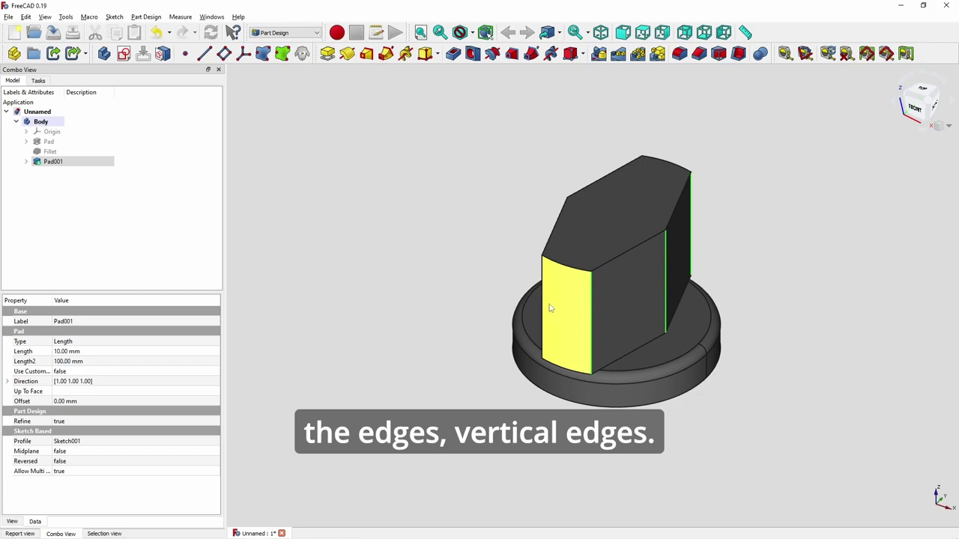
middle_click_drag(524, 307, 709, 337)
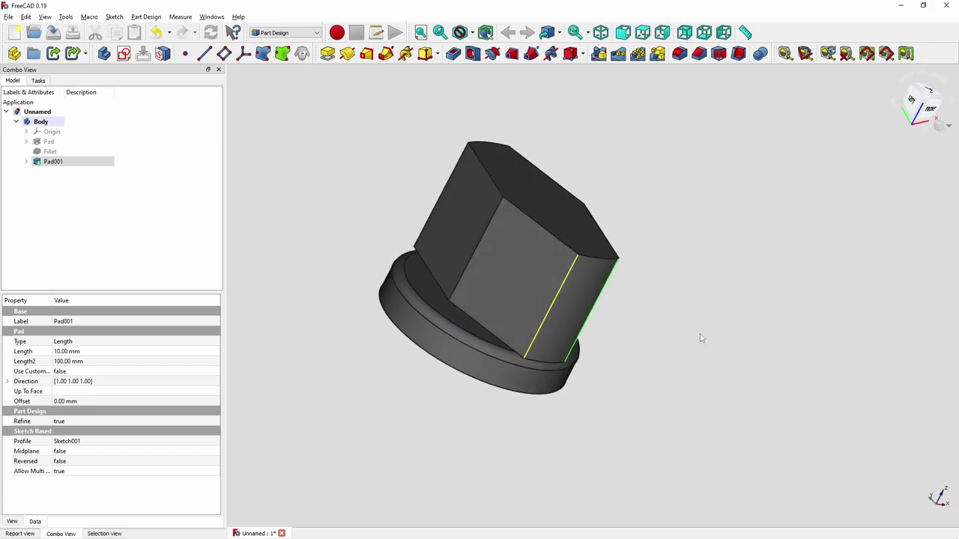
left_click(476, 249, "ctrl")
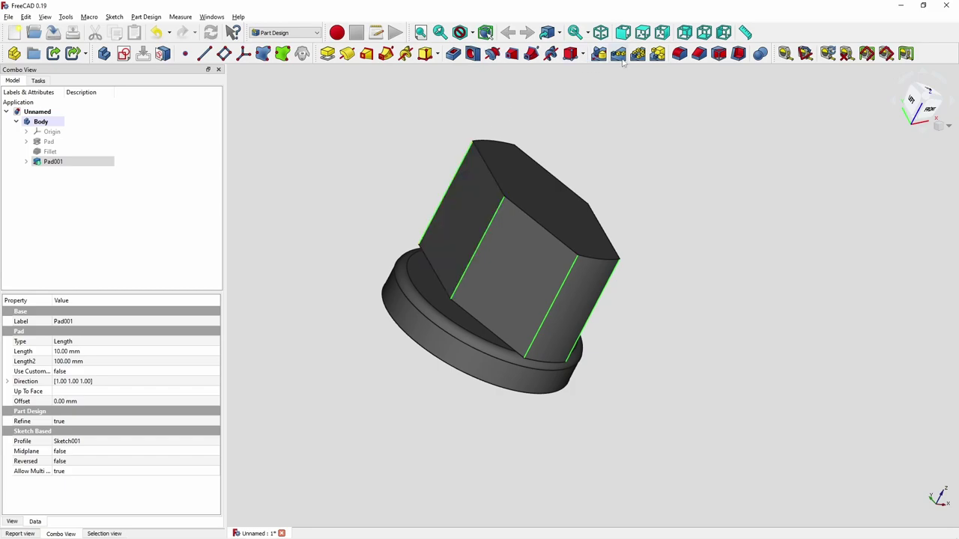
left_click(678, 54)
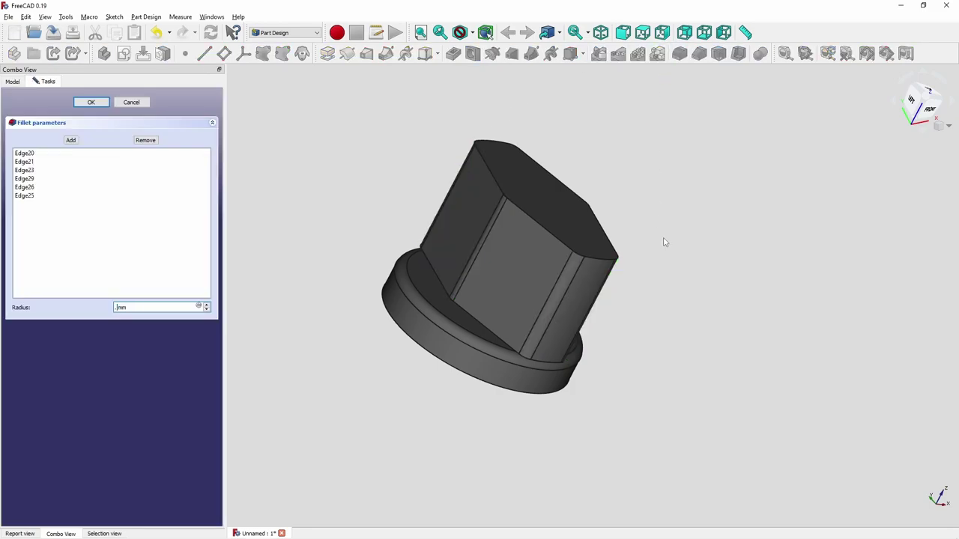
type(".75")
key("Return")
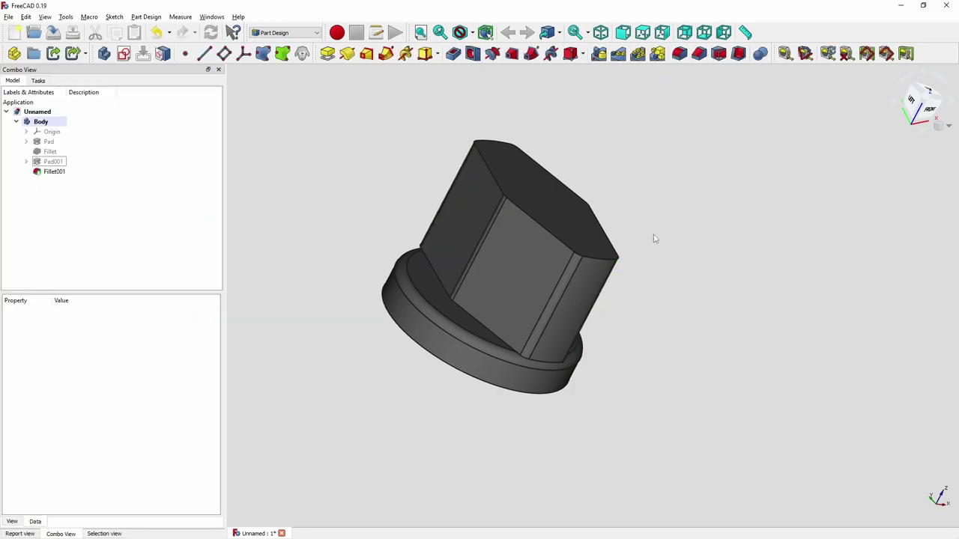
Fillet all the edges around the diamond's top face with a 0.75 mm radius
left_click(542, 230)
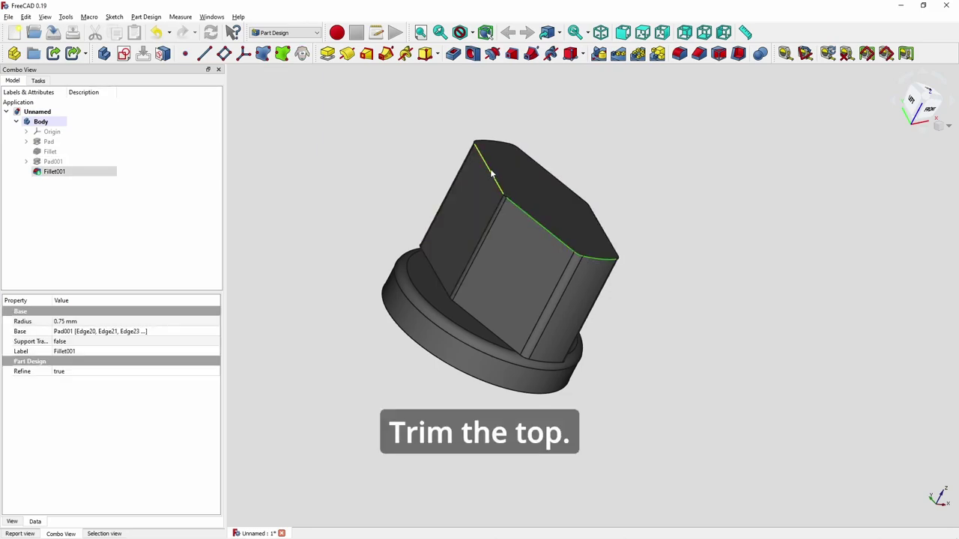
middle_click_drag(516, 191, 472, 185)
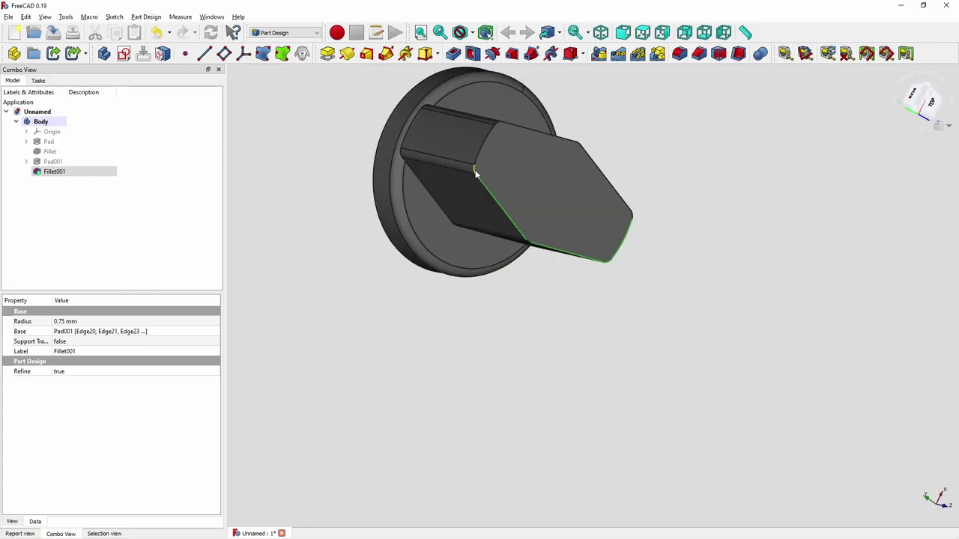
left_click(515, 125, "ctrl")
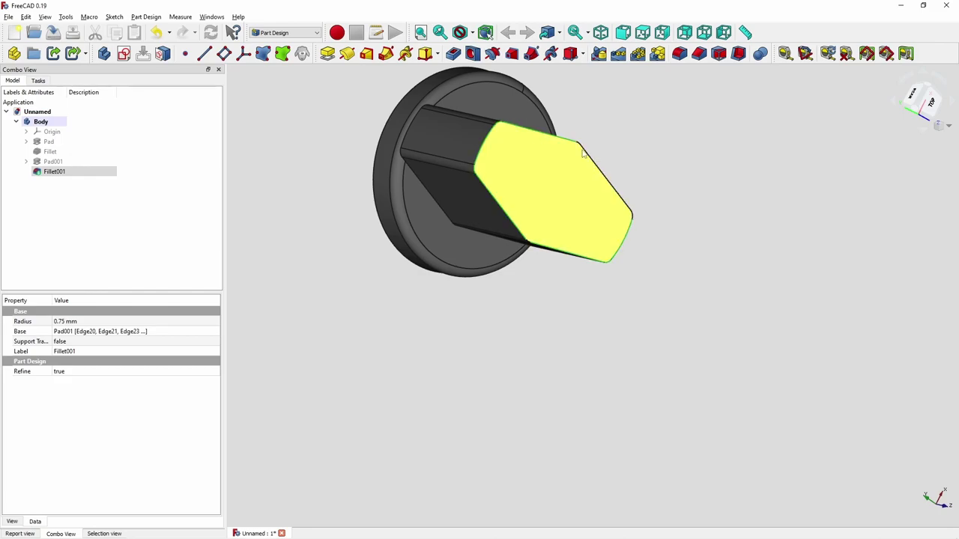
left_click(590, 158, "ctrl")
scroll(592, 160, "up", 3)
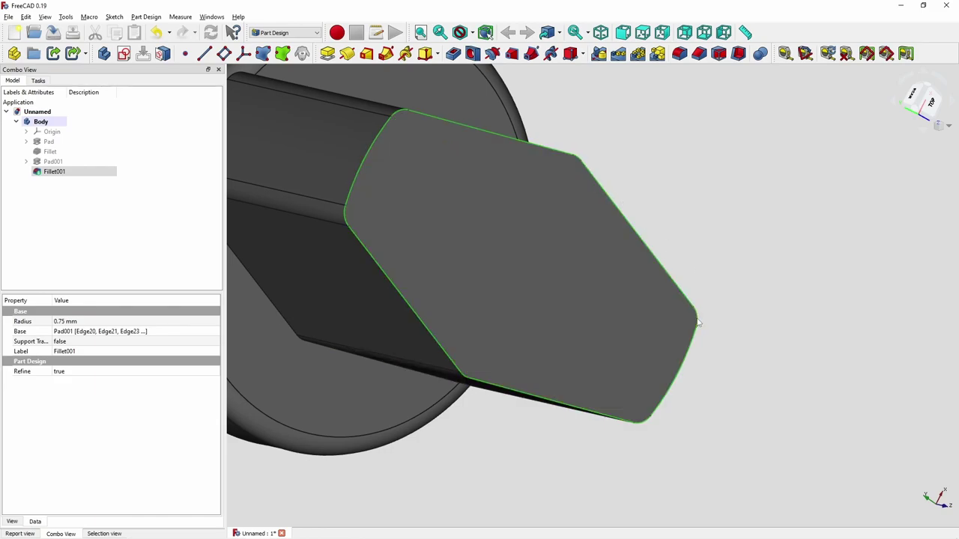
left_click(679, 54)
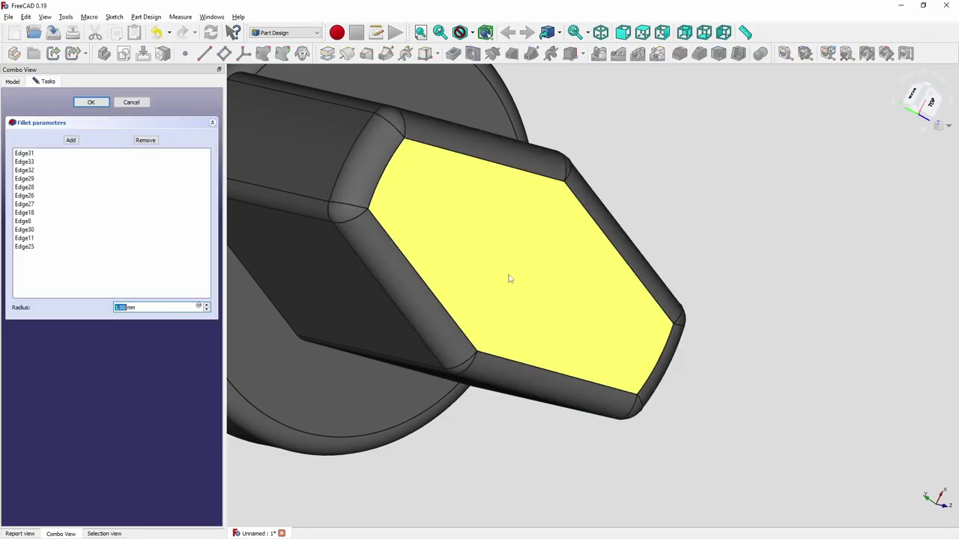
type(".75")
key("Return")
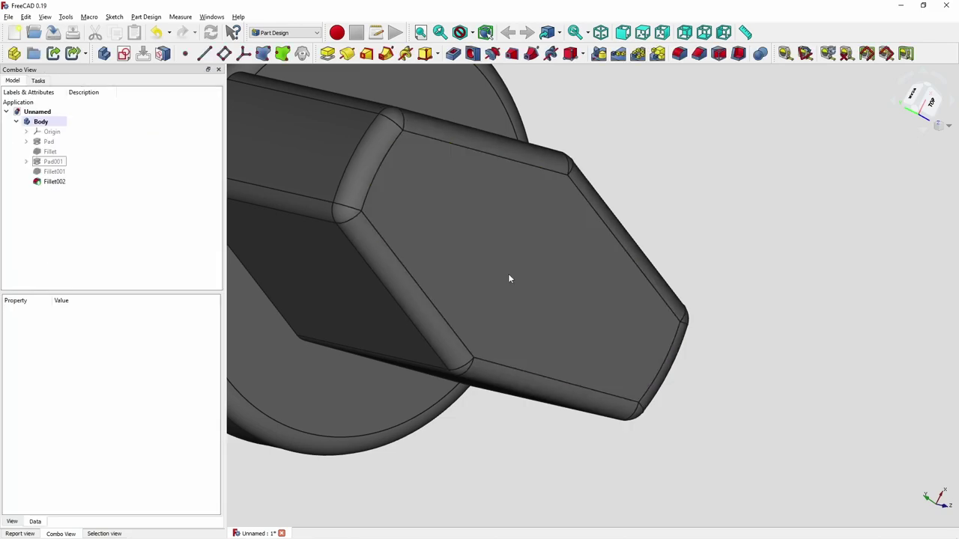
Start a new sketch on the flat bottom face of the base disc
scroll(508, 273, "down", 5)
middle_click_drag(509, 281, 570, 296)
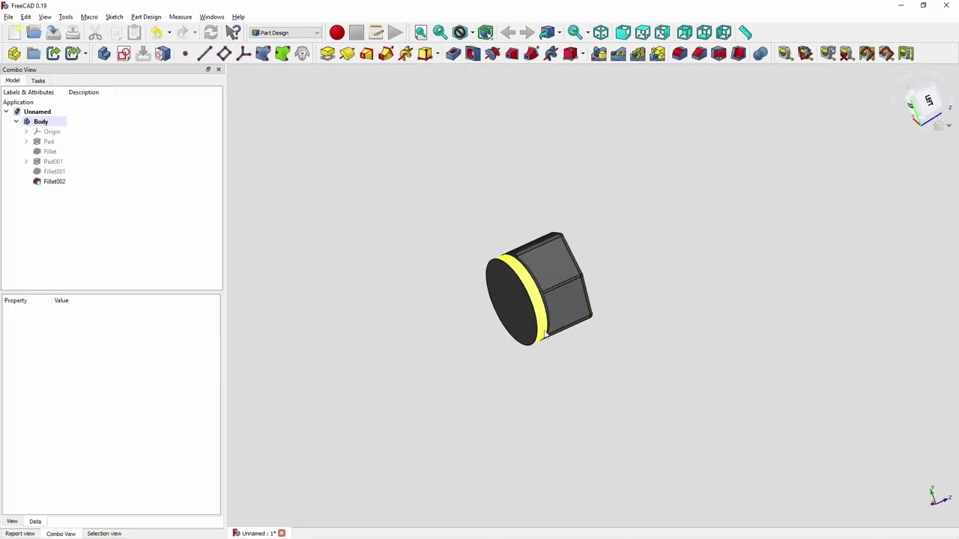
key("5")
left_click(522, 306)
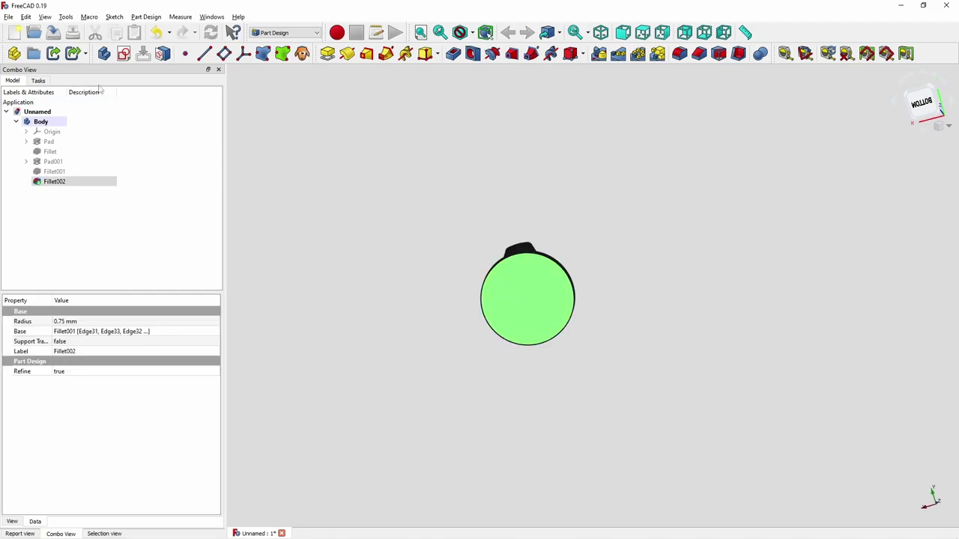
left_click(124, 53)
Switch to the instruction slides, read steps 14 and 15 of the Small Diamond Knob, and return to FreeCAD
key("alt+Tab")
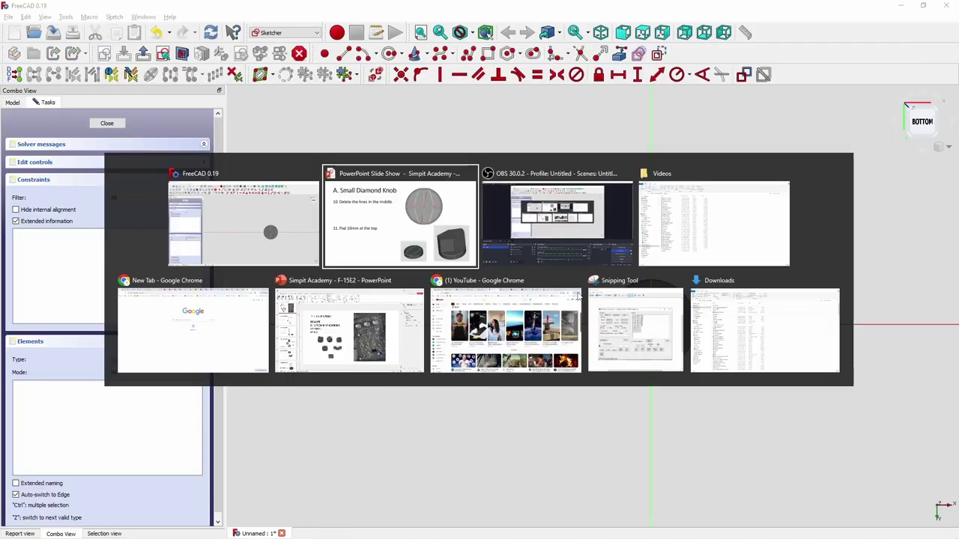
key("Right")
key("Right")
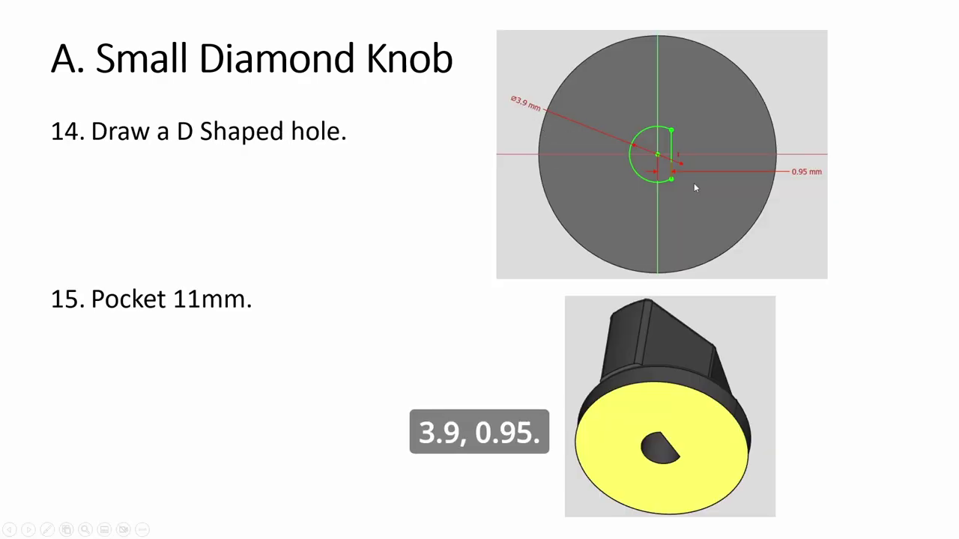
key("alt+Tab")
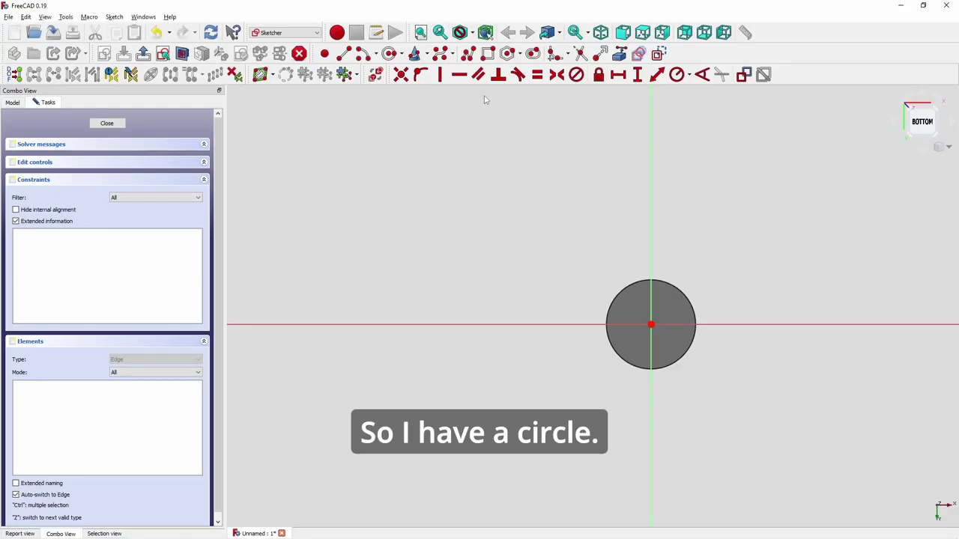
Draw a circle centred on the sketch origin and constrain its diameter to 3.9 mm
scroll(661, 340, "up", 5)
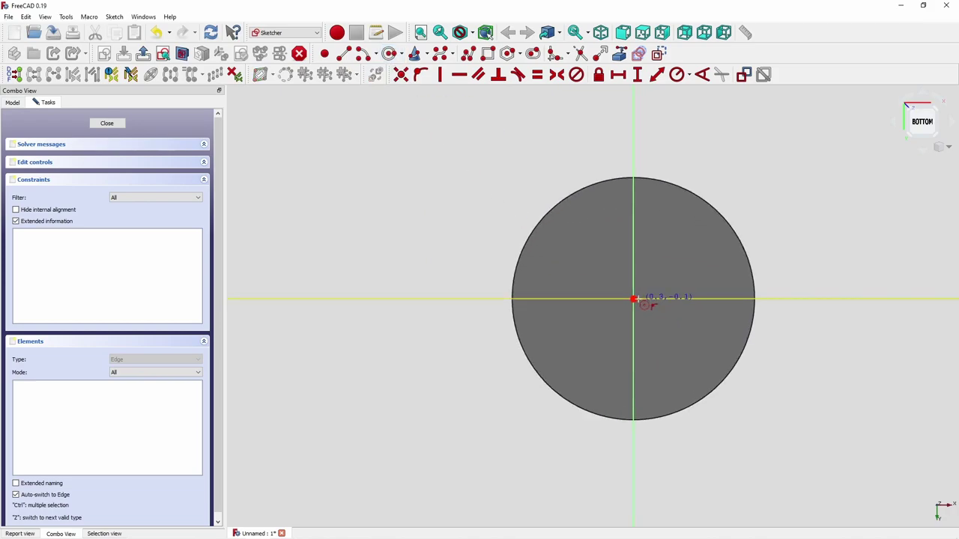
left_click(633, 299)
left_click(677, 329)
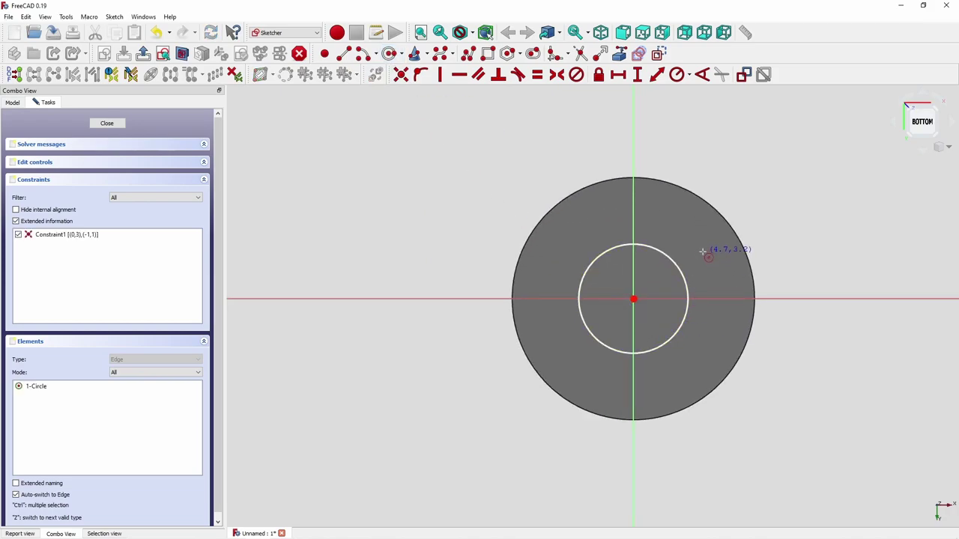
left_click(682, 276)
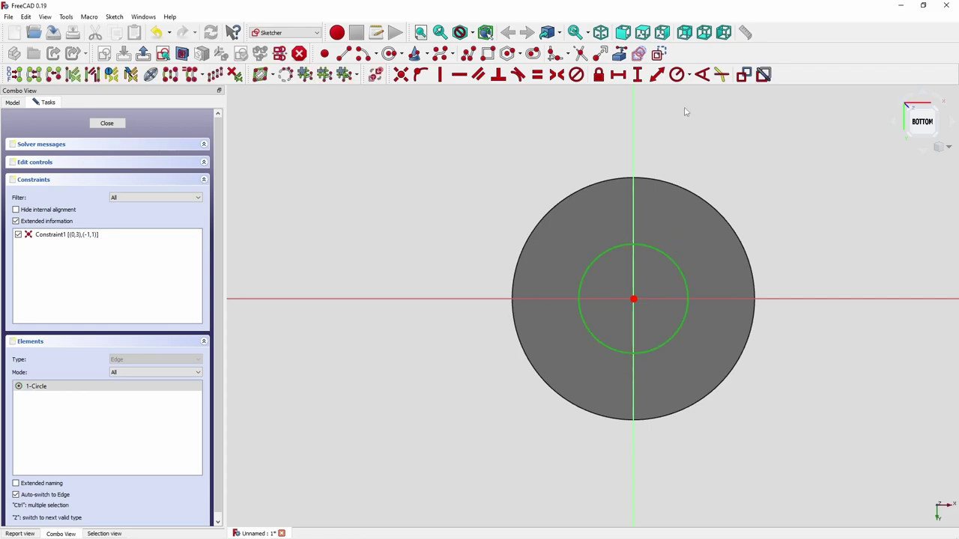
left_click(687, 75)
left_click(696, 103)
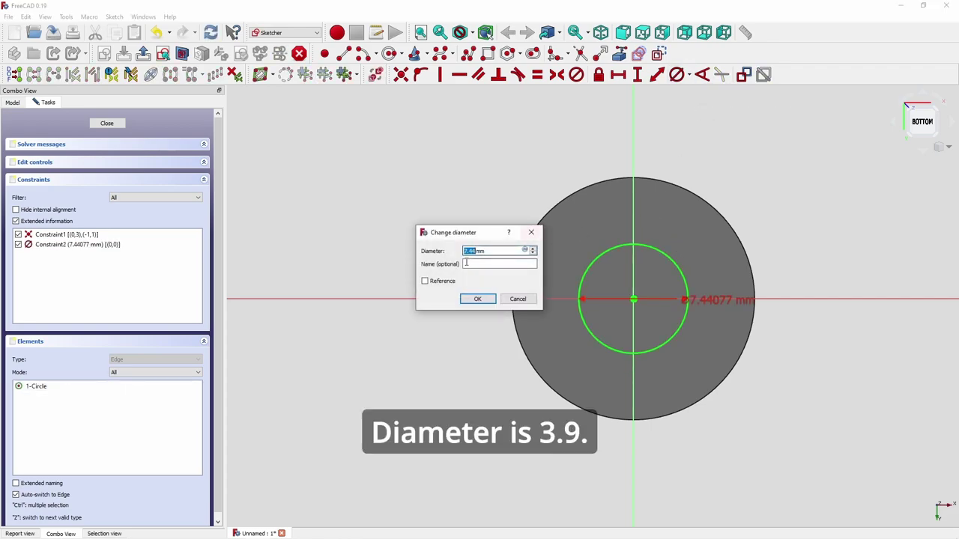
type("3.9")
key("Return")
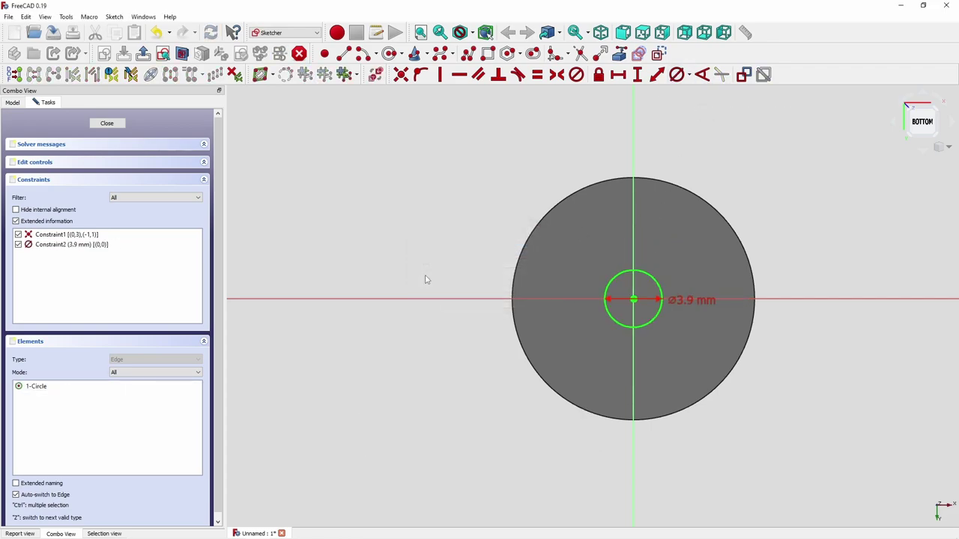
Draw a vertical line crossing the whole circle, about 1 mm to the right of its centre
key("v")
key("s")
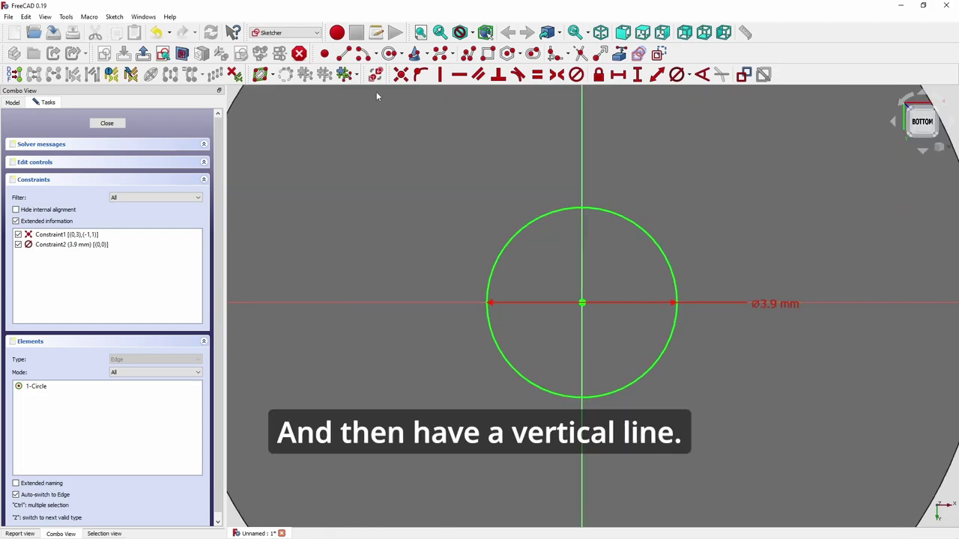
left_click(343, 53)
left_click(631, 172)
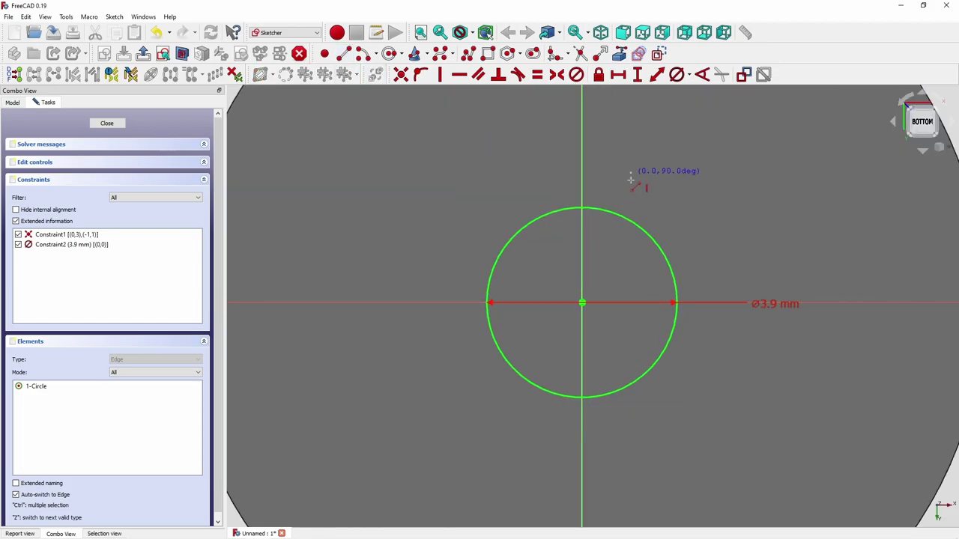
left_click(631, 440)
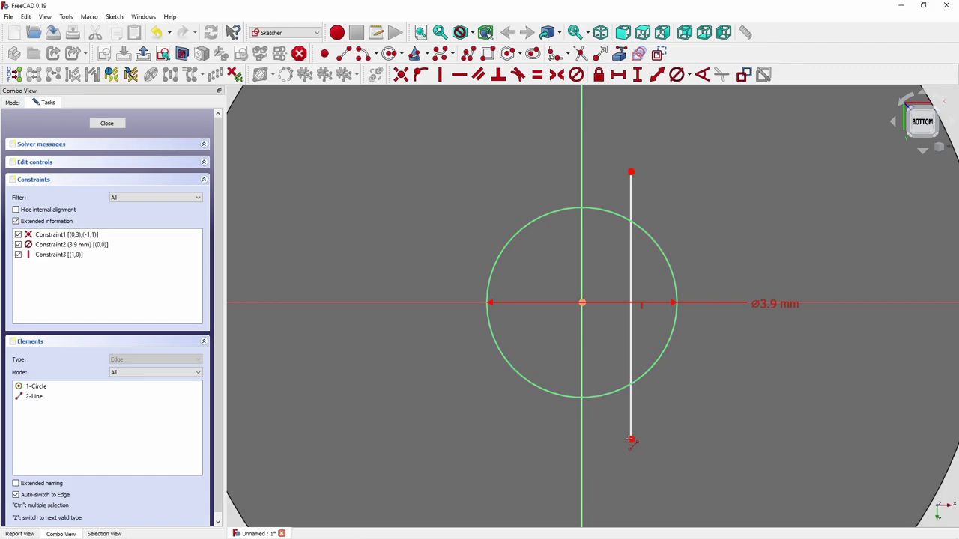
right_click(645, 290)
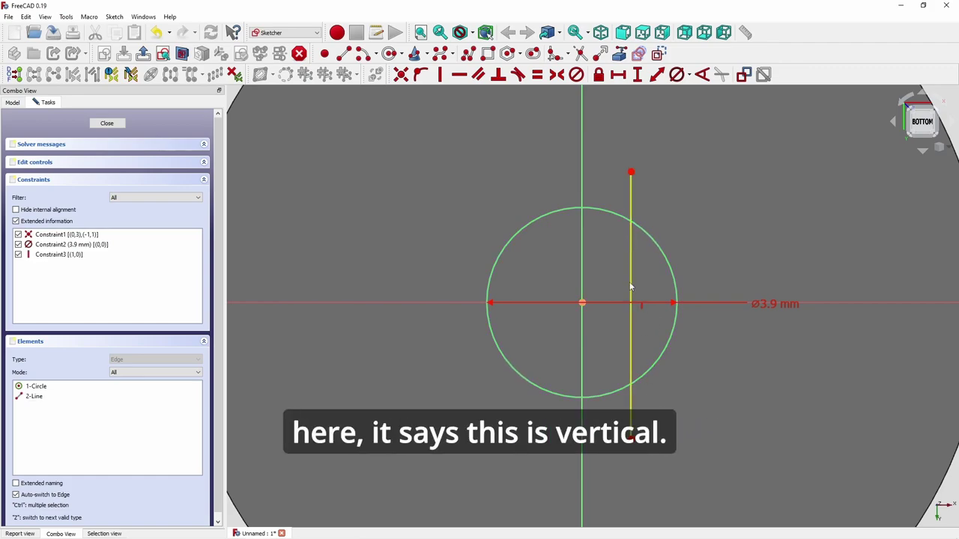
Constrain the horizontal distance between the circle's centre and the vertical line to 0.95 mm
left_click(582, 303)
left_click(631, 172)
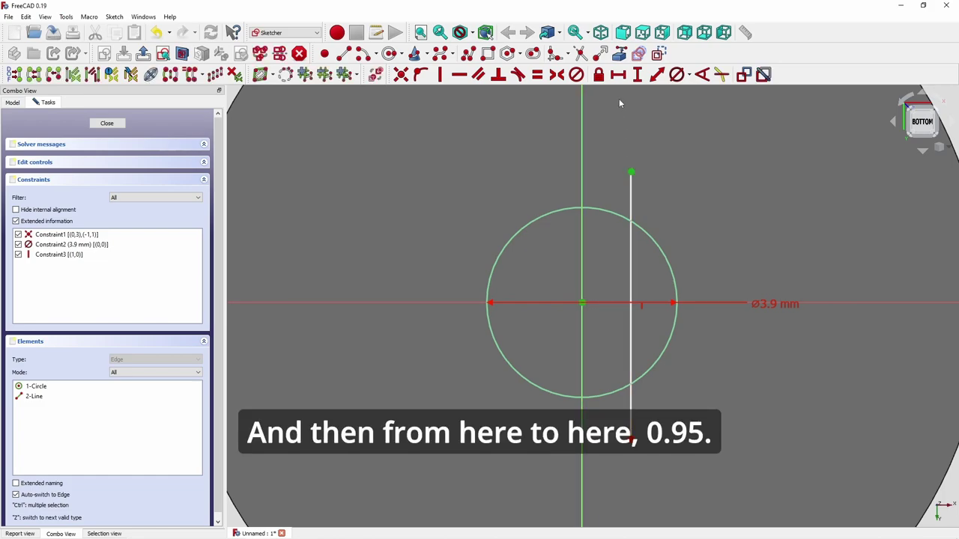
left_click(618, 74)
type("0.95")
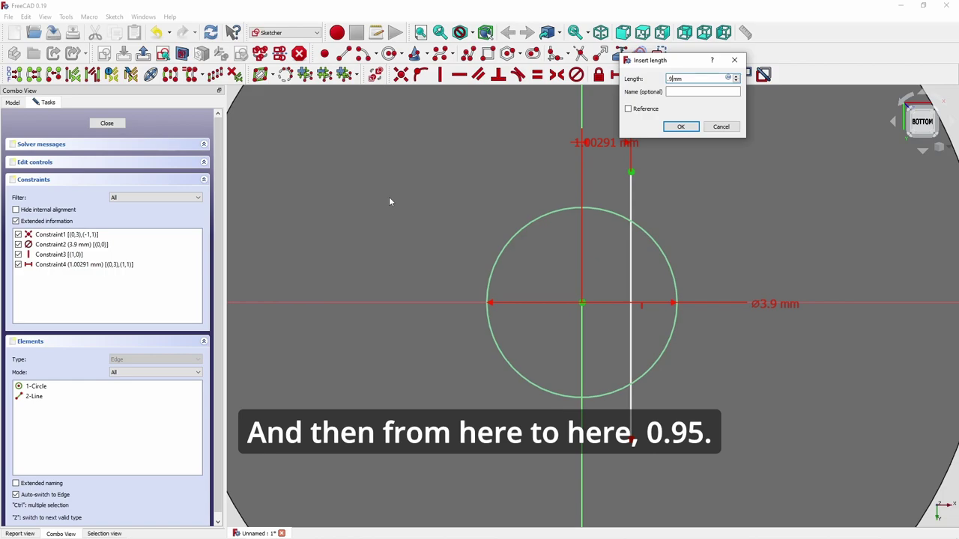
key("Return")
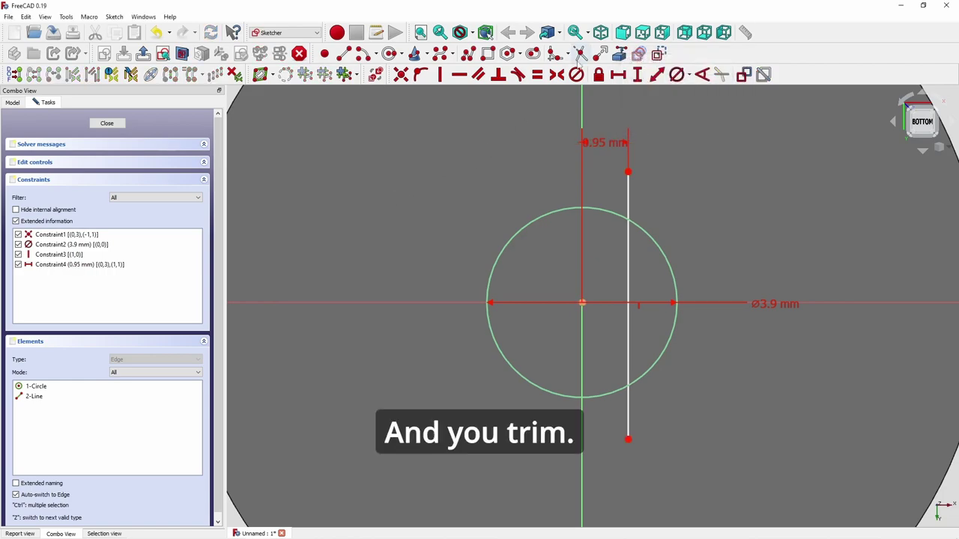
Trim the line ends outside the circle and the arc right of the line to form a D profile, and close the sketch
left_click(582, 54)
left_click(628, 196)
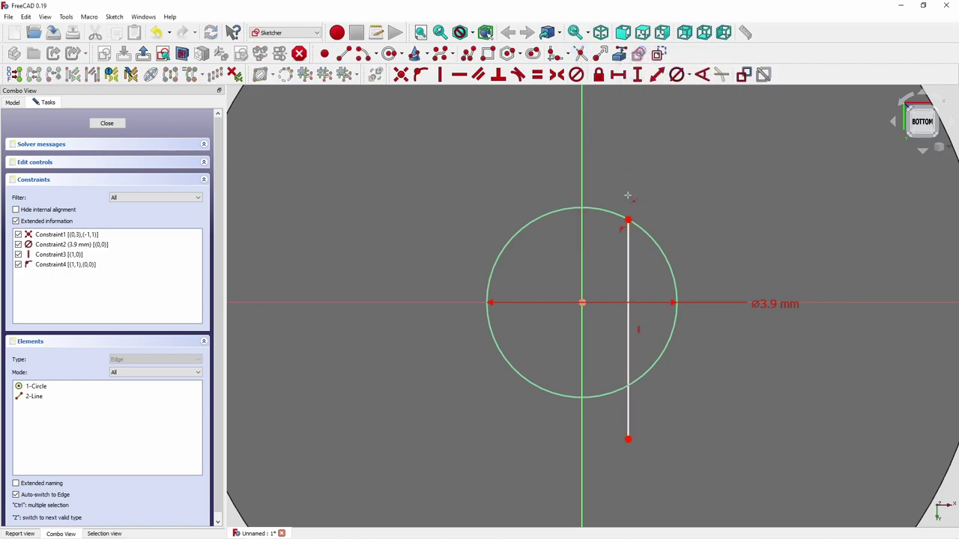
left_click(631, 421)
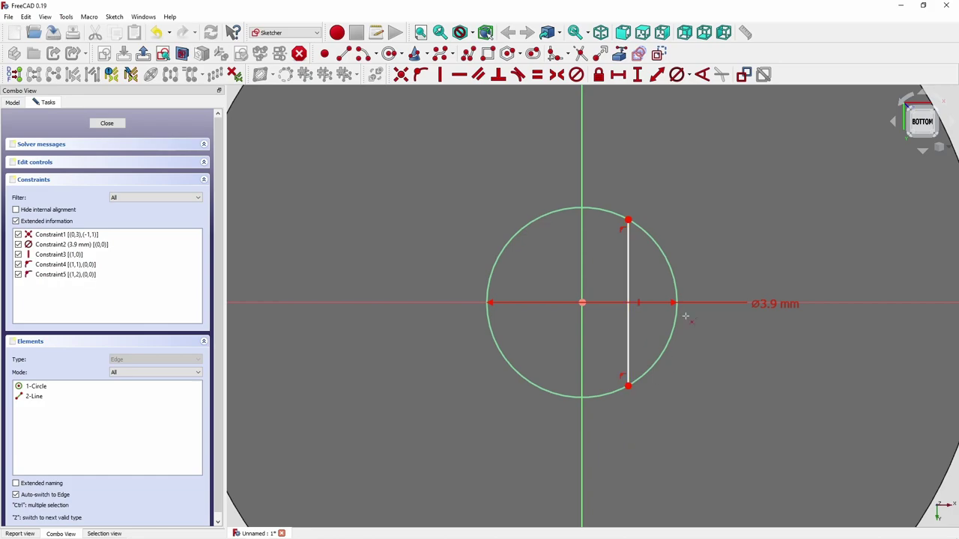
left_click(666, 256)
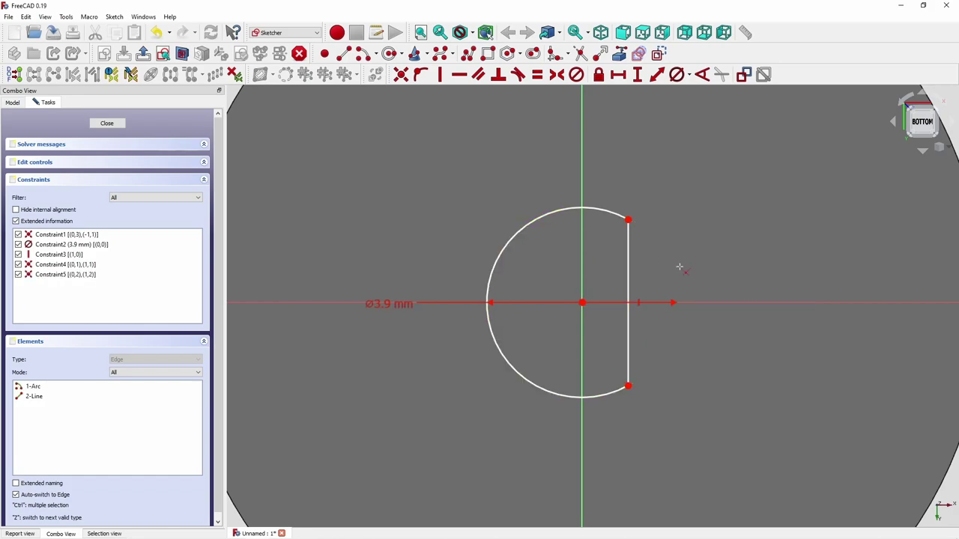
scroll(568, 348, "down", 3)
scroll(568, 348, "down", 2)
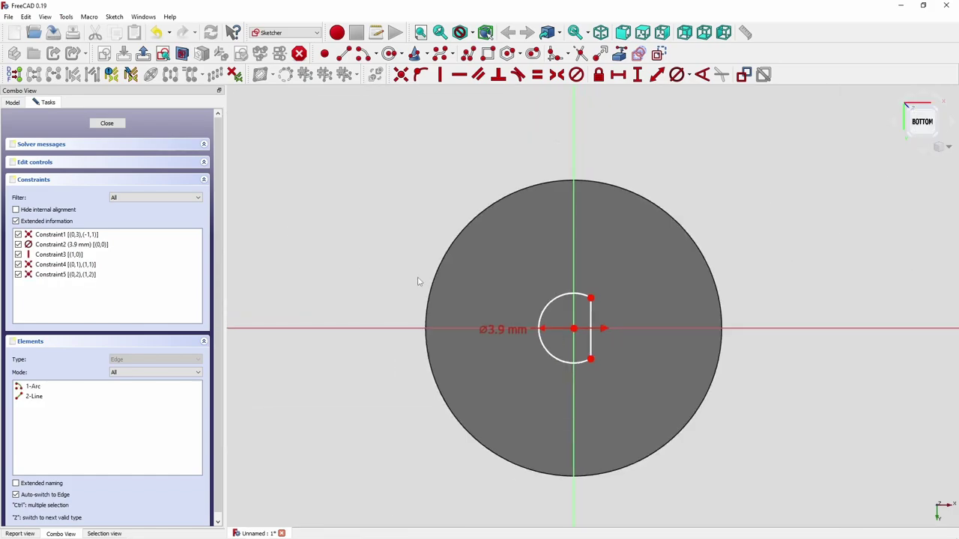
left_click(102, 124)
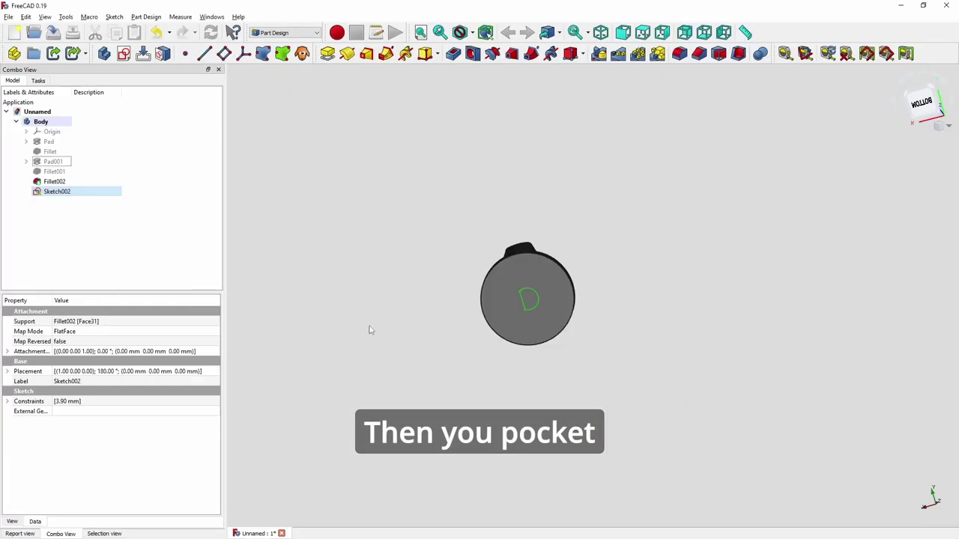
Pocket the D-shaped sketch 11 mm deep into the knob from its base and inspect the finished knob from all sides
left_click(454, 53)
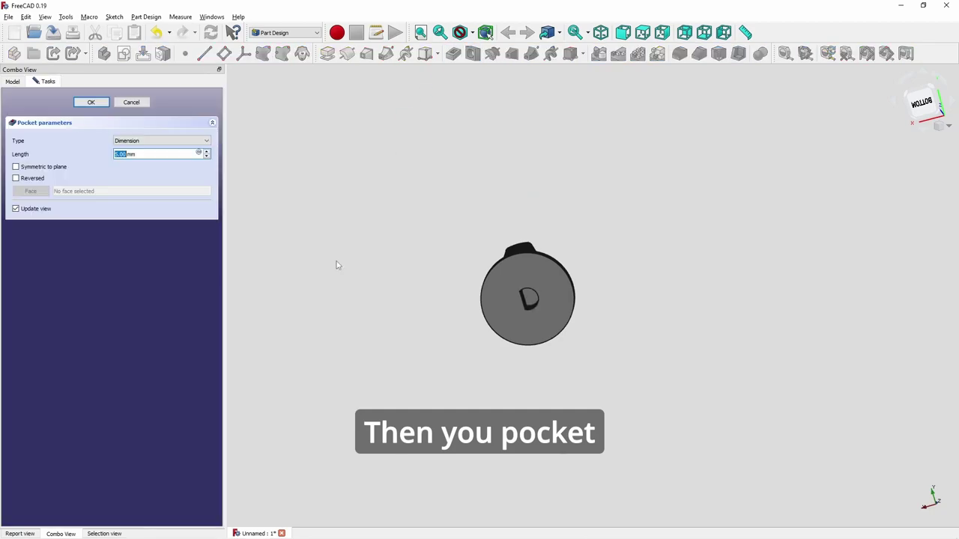
key("Return")
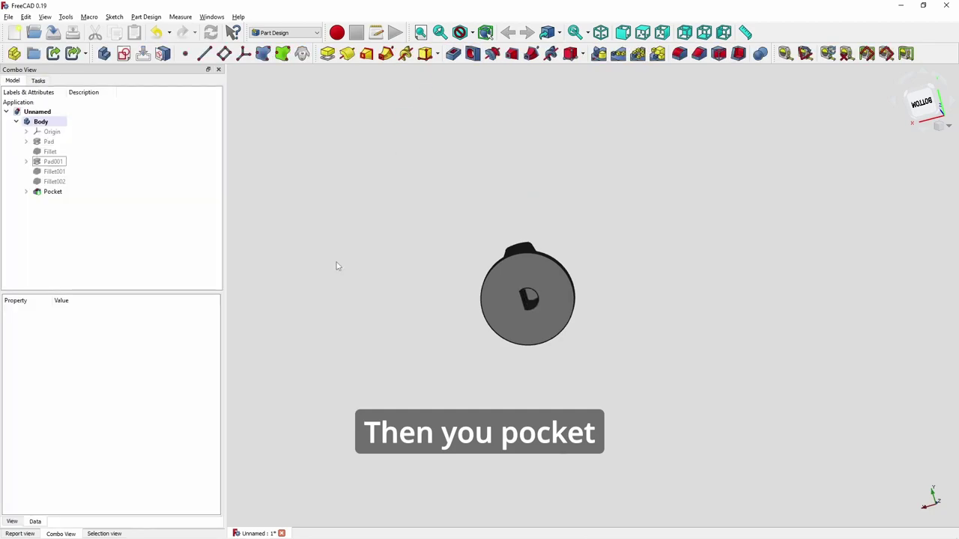
scroll(566, 344, "down", 3)
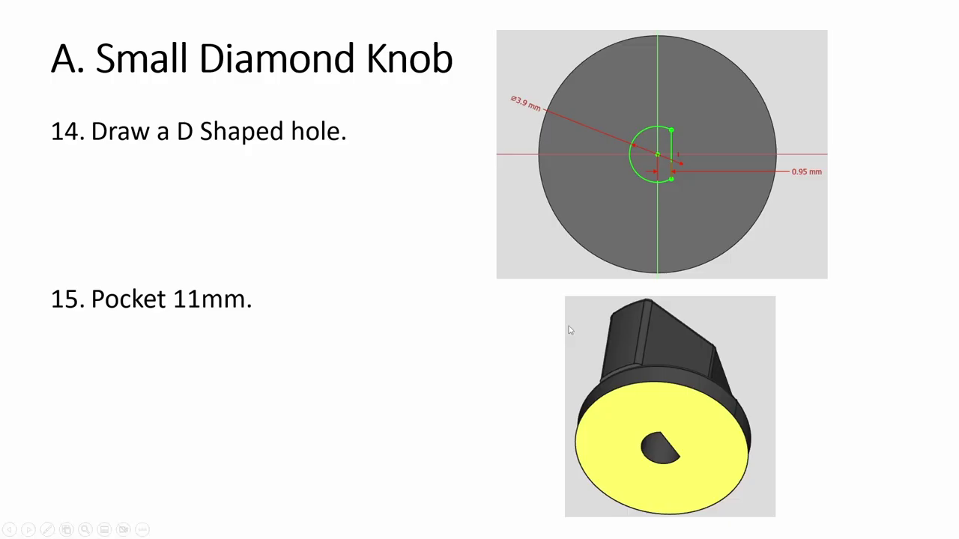
key("Right")
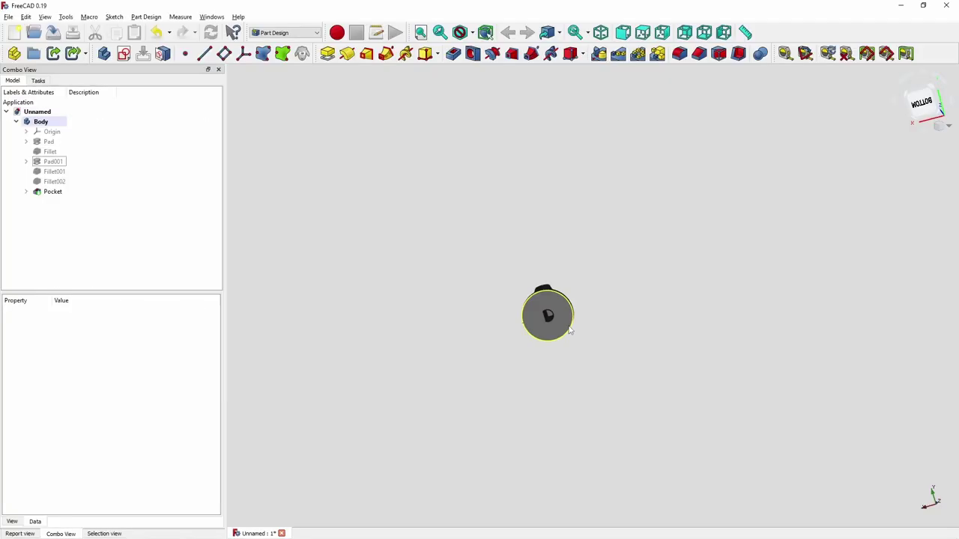
middle_click_drag(569, 330, 496, 481)
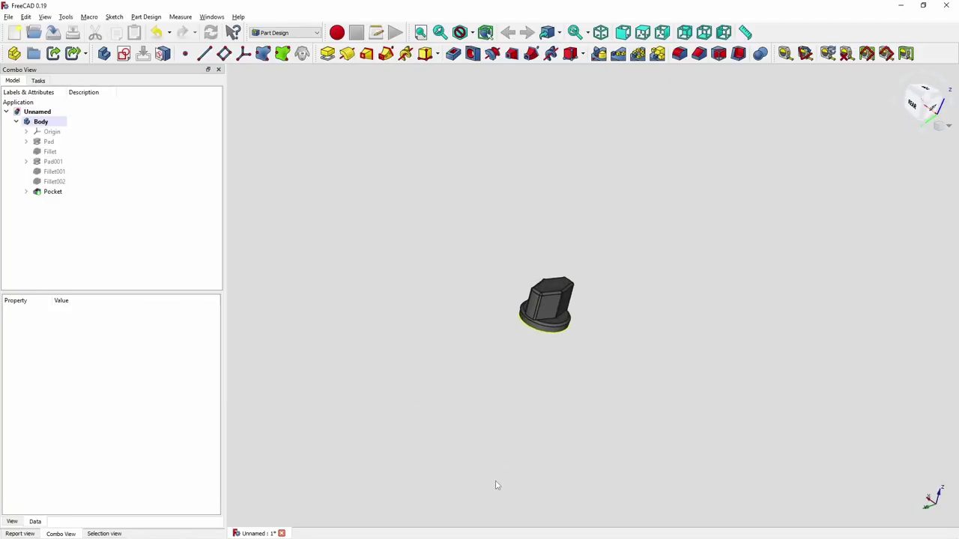
scroll(496, 481, "up", 5)
middle_click_drag(589, 438, 318, 281)
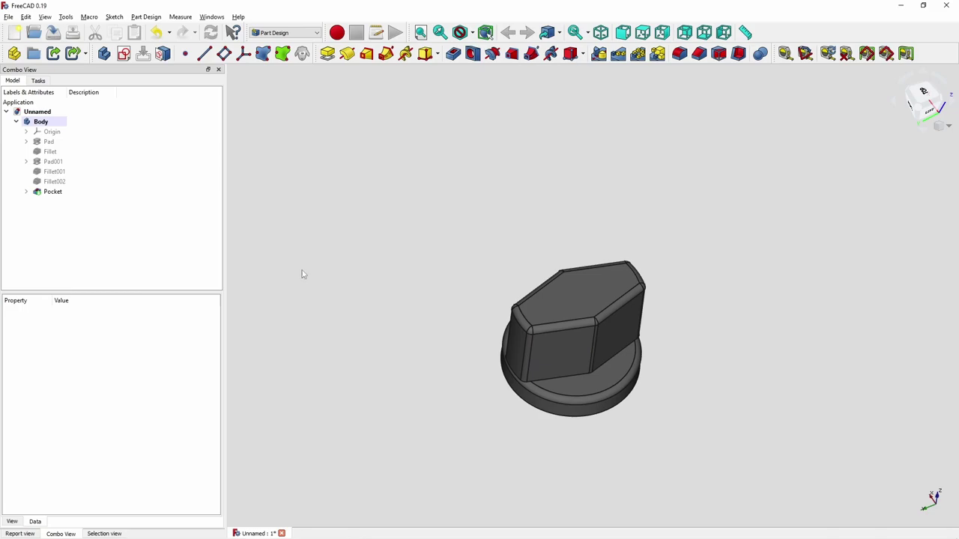
Select the whole knob body and bring up the file export command
left_click(33, 125)
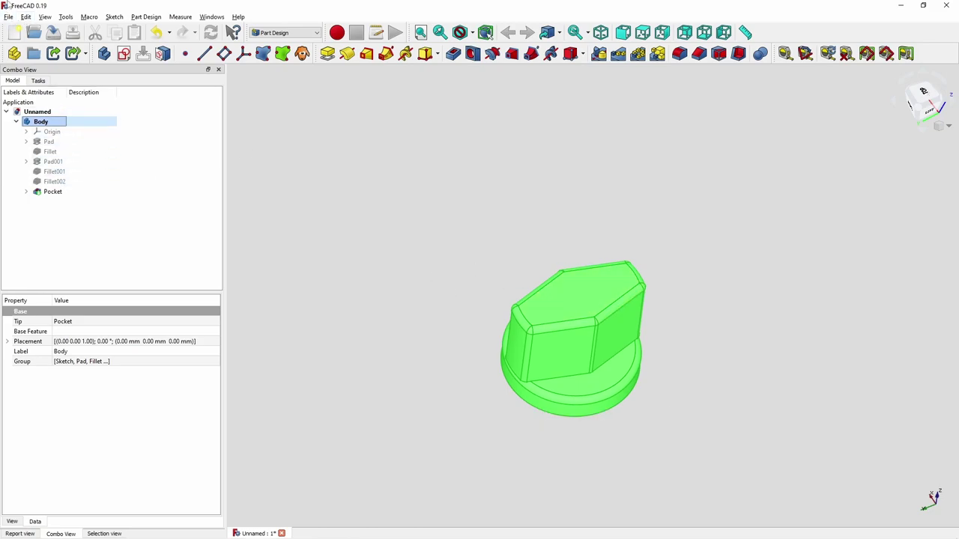
left_click(8, 16)
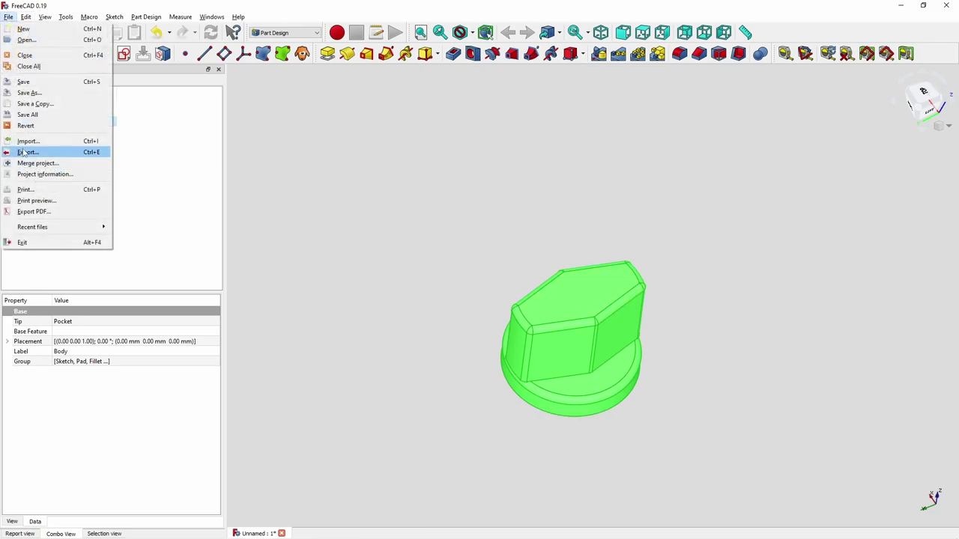
left_click(424, 199)
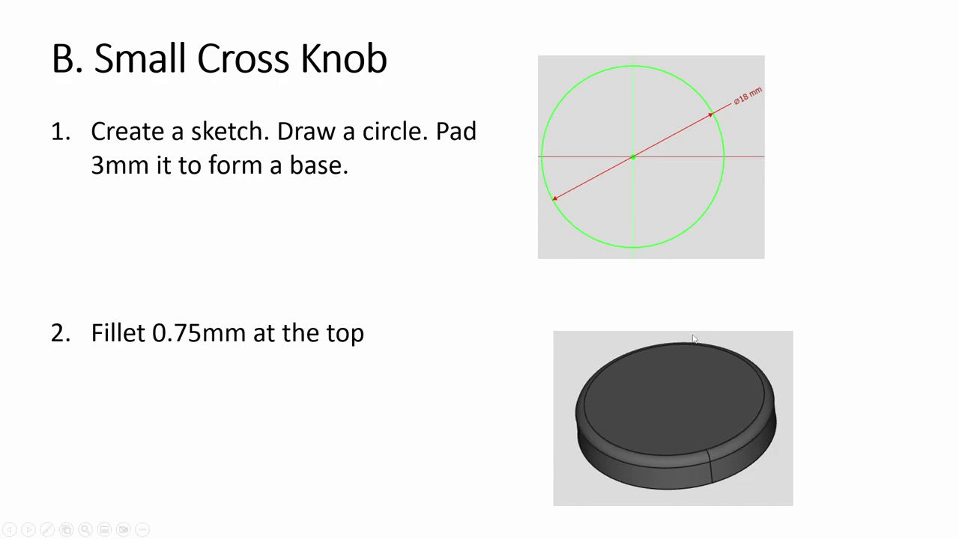
left_click(475, 385)
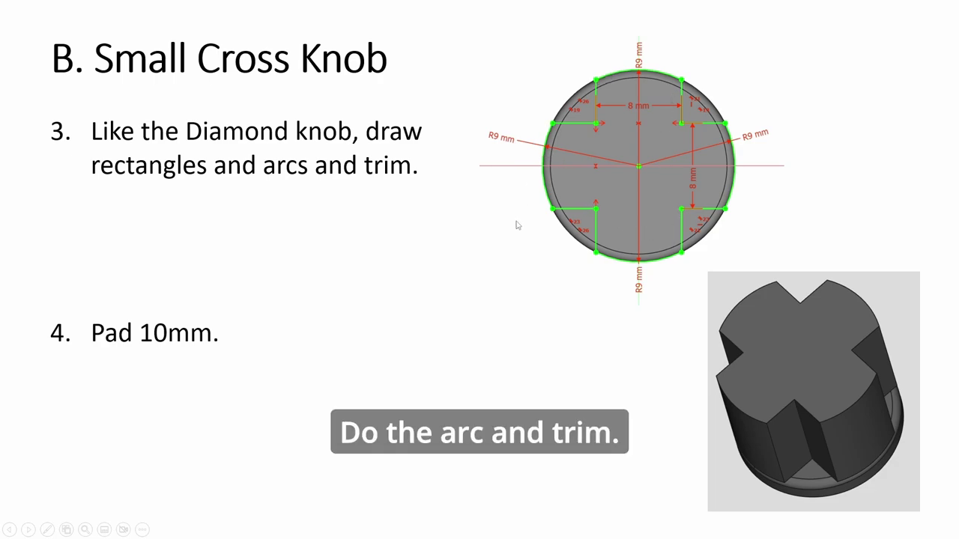
left_click(772, 411)
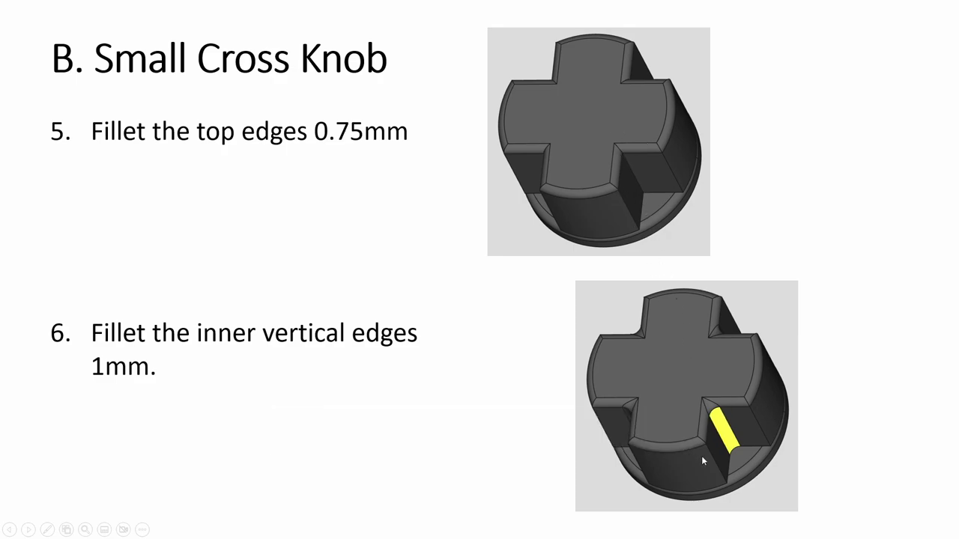
left_click(503, 345)
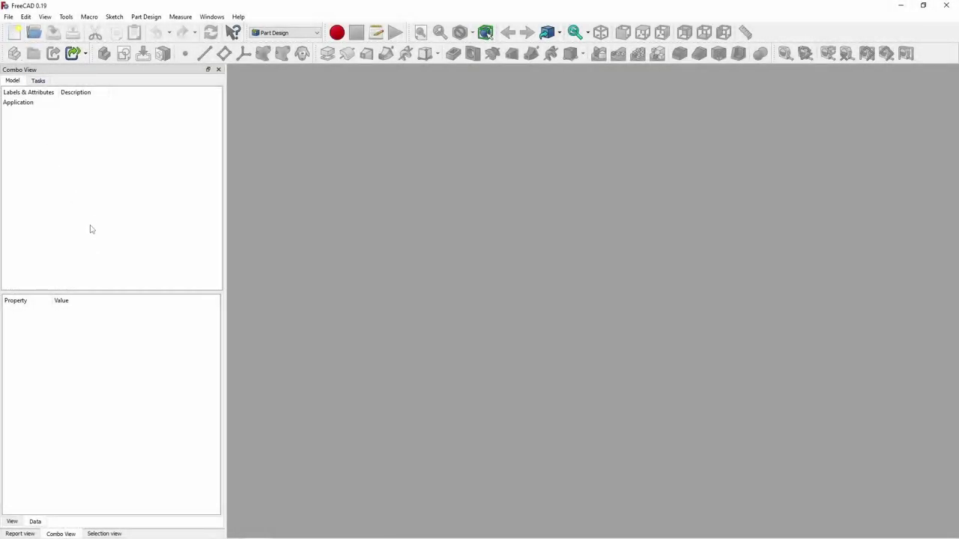
Create a new document with a body and open a new sketch on its XY plane
left_click(14, 32)
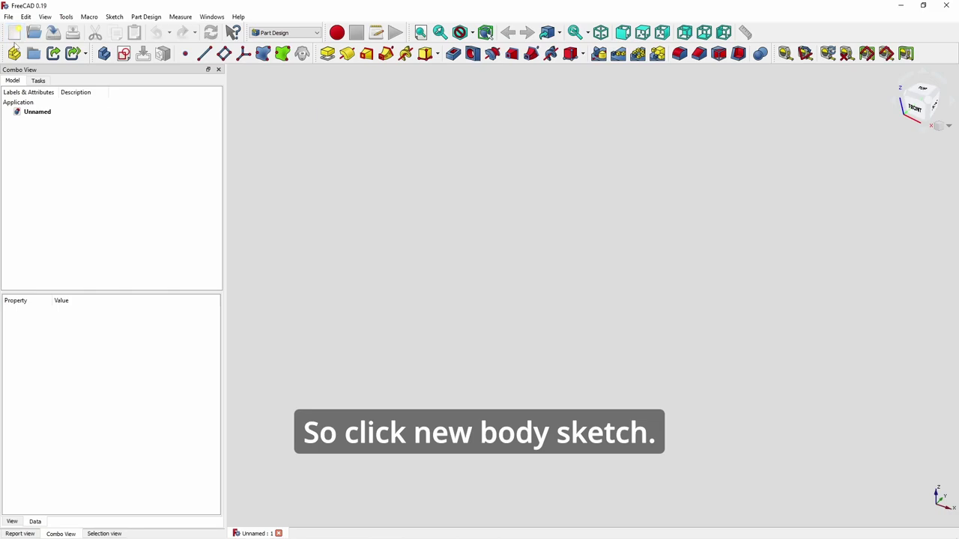
left_click(105, 54)
left_click(123, 54)
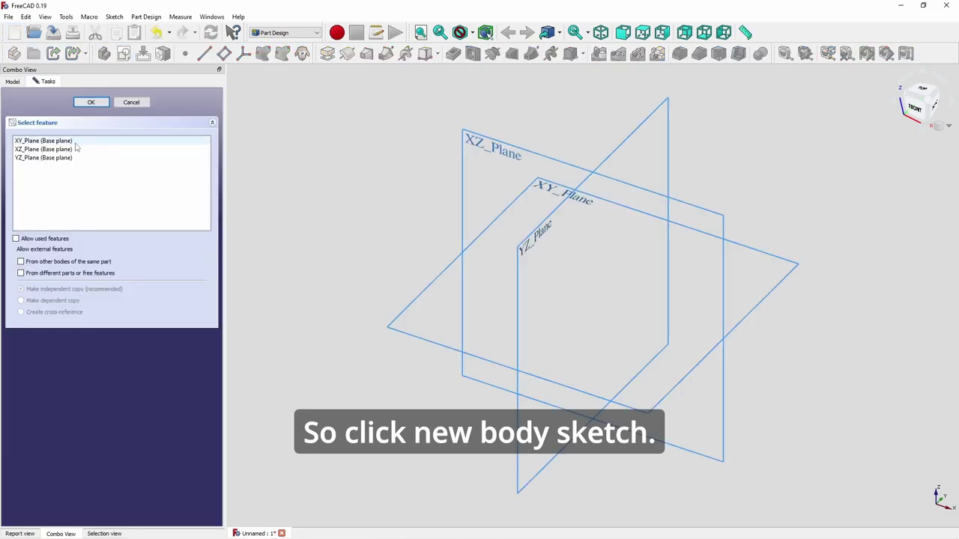
left_click(78, 141)
left_click(90, 102)
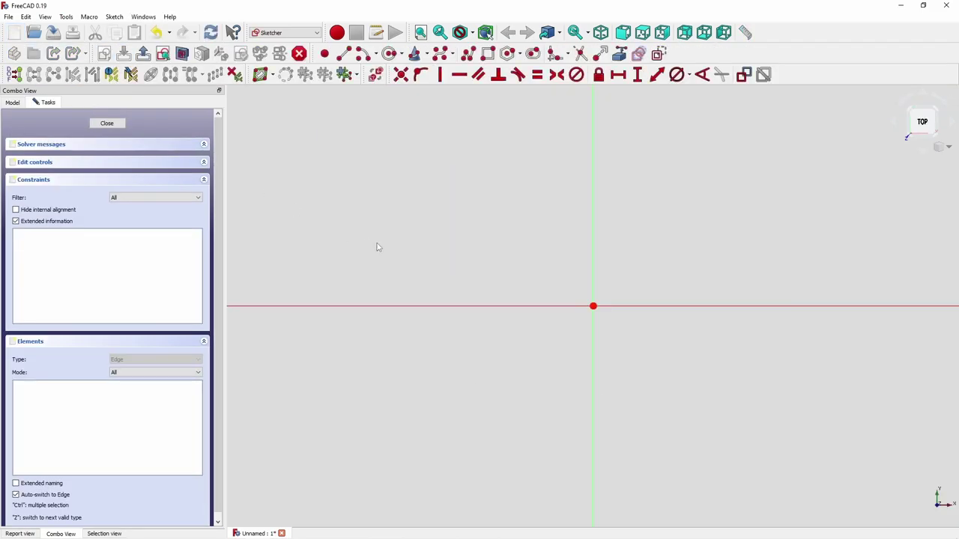
Draw a circle centred on the sketch origin and constrain its diameter to 18 mm
left_click(389, 54)
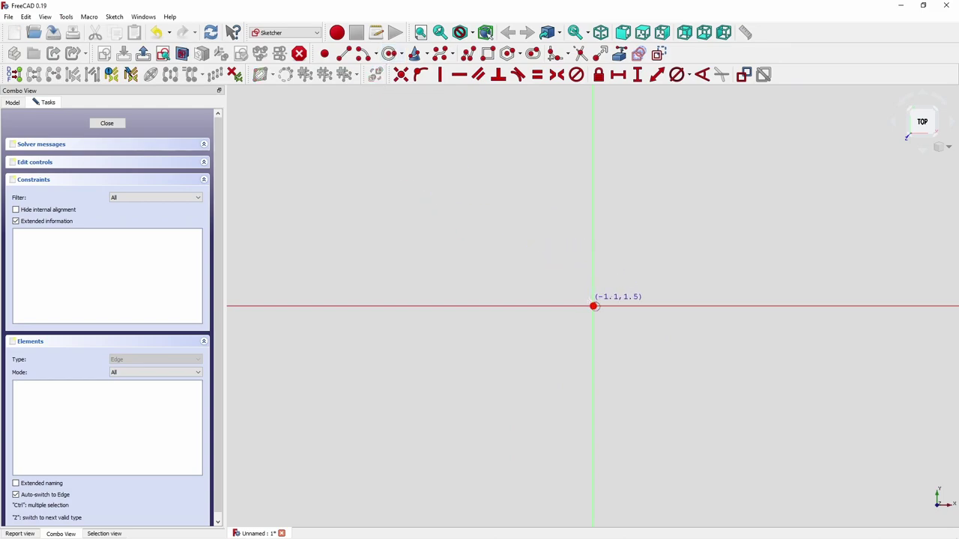
left_click(593, 306)
left_click(654, 345)
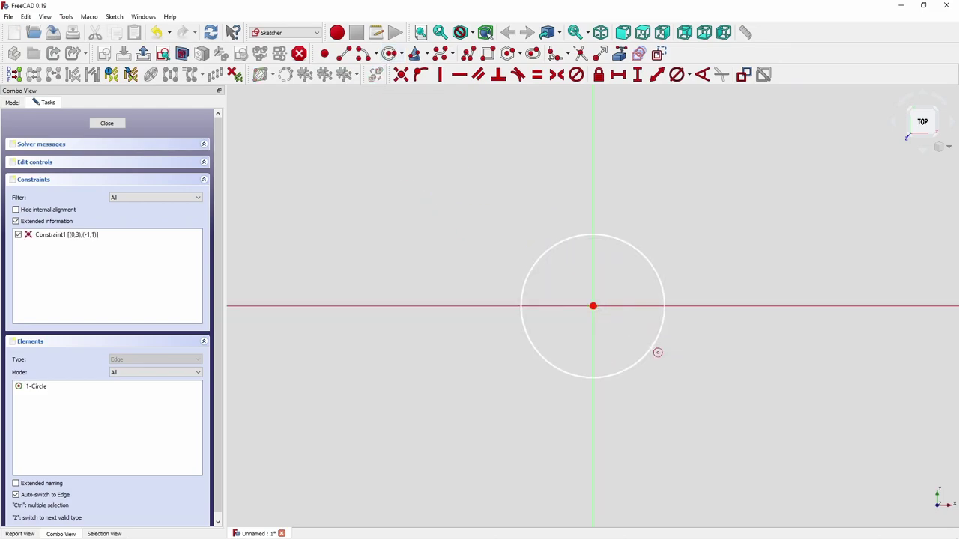
left_click(677, 75)
left_click(638, 250)
type("18")
key("Return")
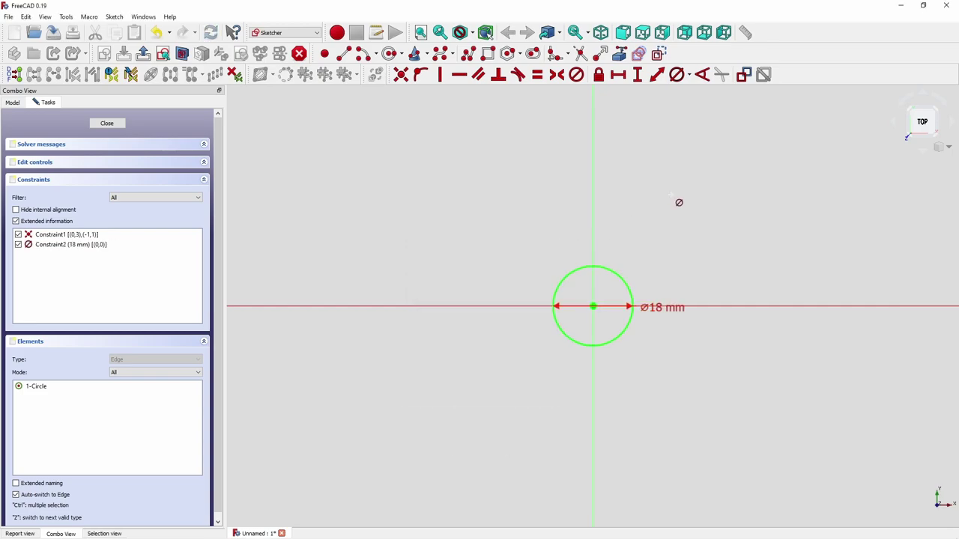
key("alt+Tab")
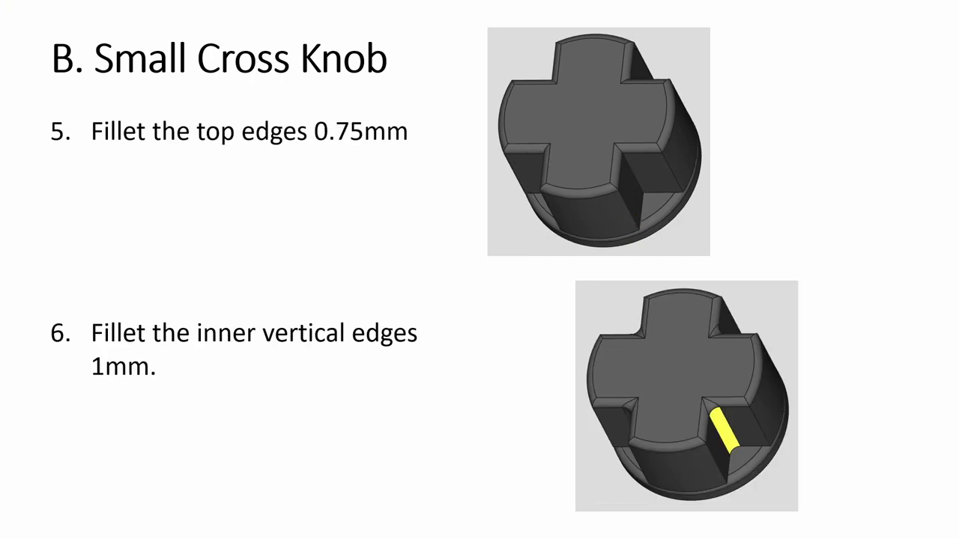
key("Left")
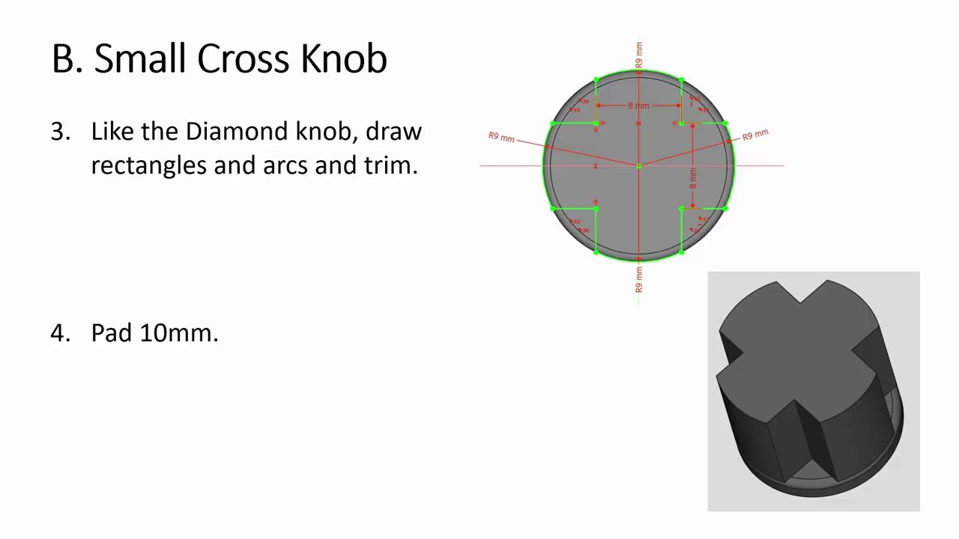
key("Left")
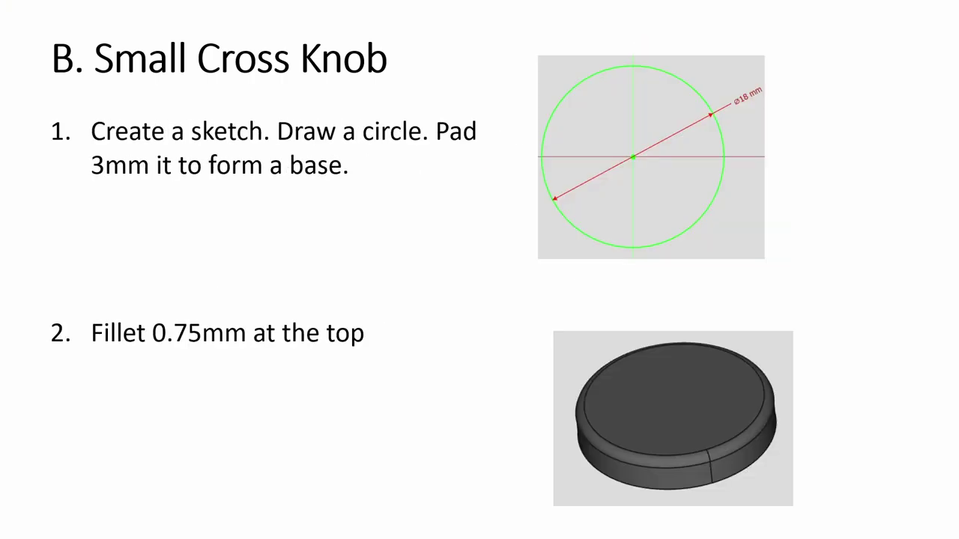
key("alt+Tab")
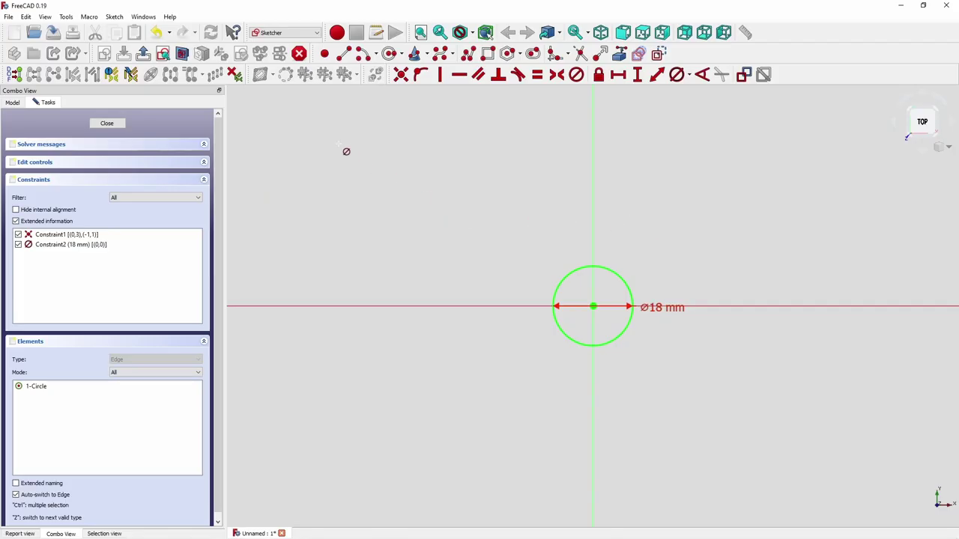
Close the circle sketch and pad it 3 mm to form the base disc
left_click(120, 122)
left_click(327, 53)
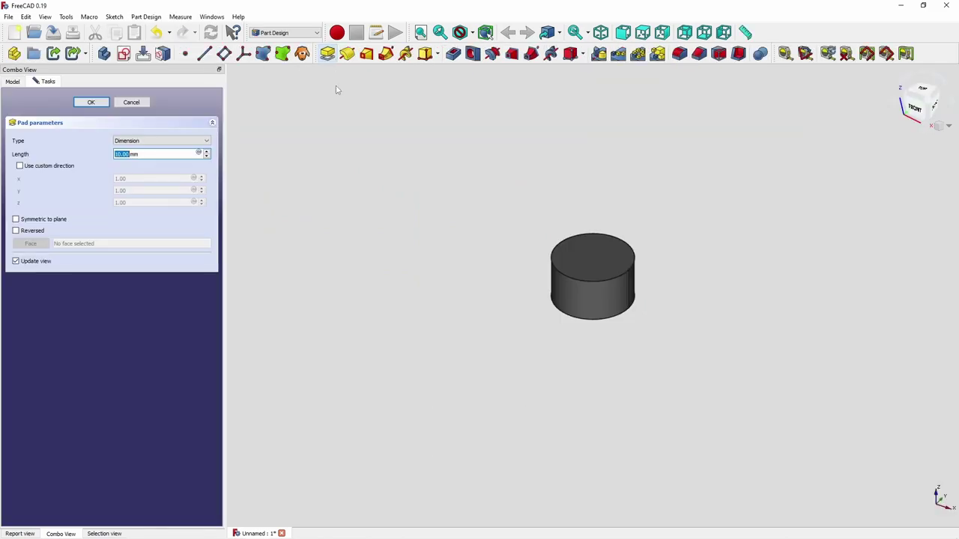
type("3")
key("Return")
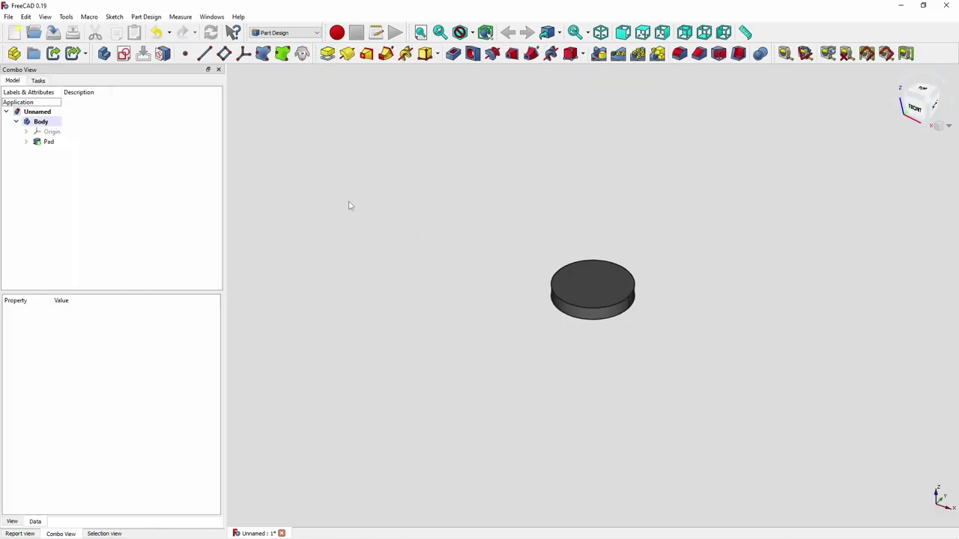
Fillet the top edge of the base disc with a 0.75 mm radius
left_click(557, 282)
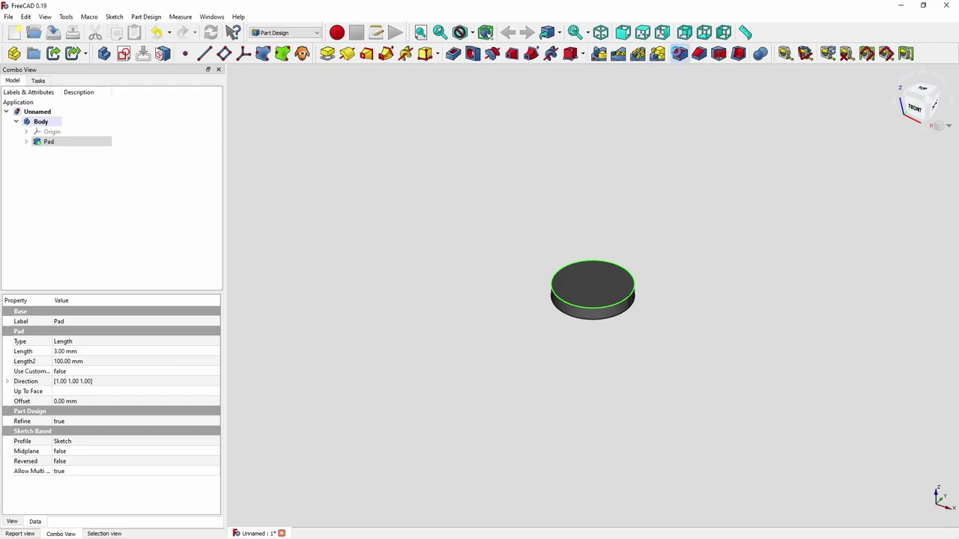
left_click(680, 53)
type("0.75")
key("Return")
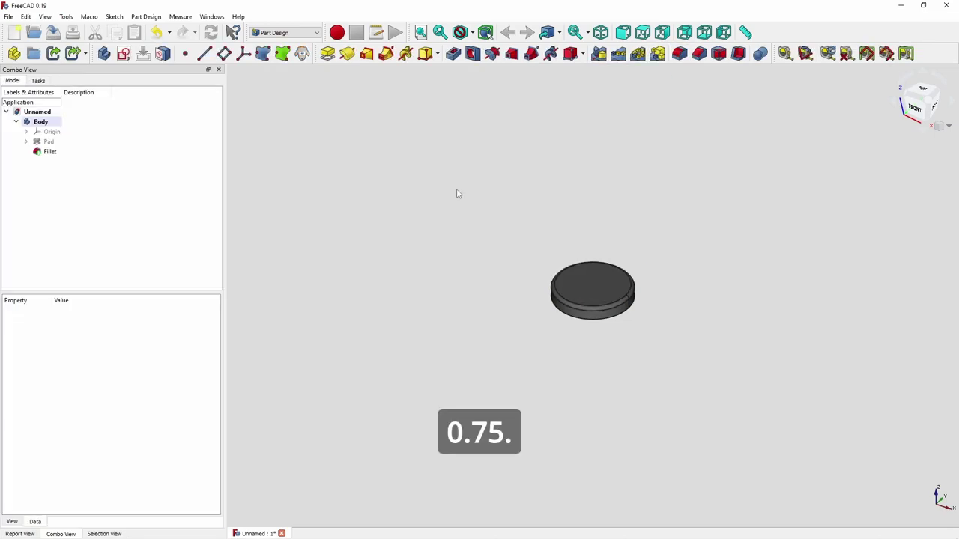
Start a sketch on the disc's top face and draw an upright rectangle about 7.4 mm wide around the vertical axis, extending beyond the disc at both ends
left_click(581, 284)
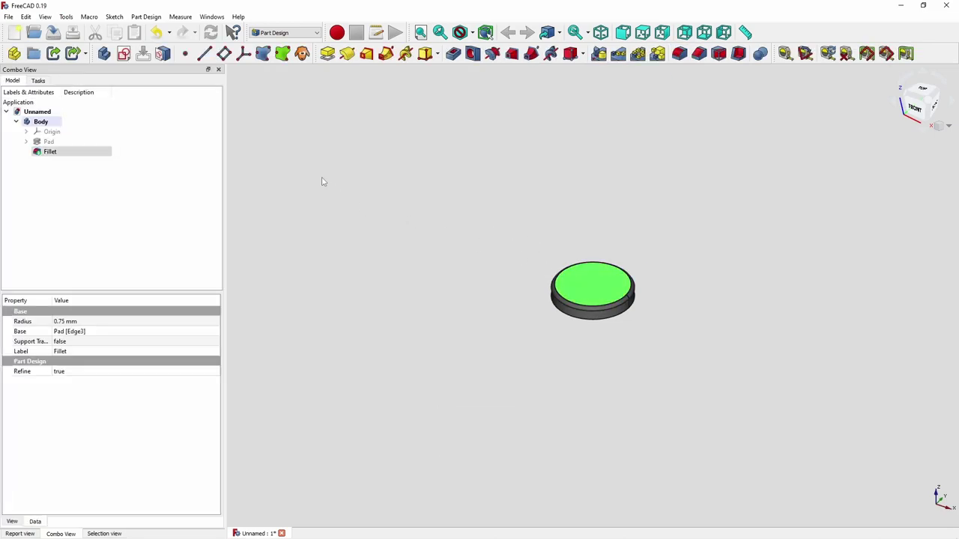
left_click(123, 53)
scroll(598, 314, "up", 5)
scroll(487, 193, "down", 2)
left_click(487, 54)
left_click(511, 140)
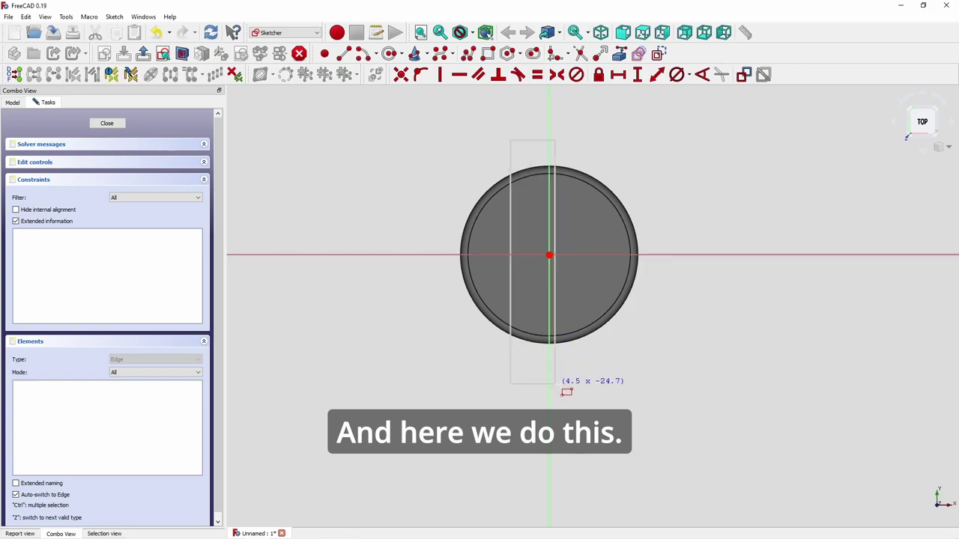
left_click(584, 380)
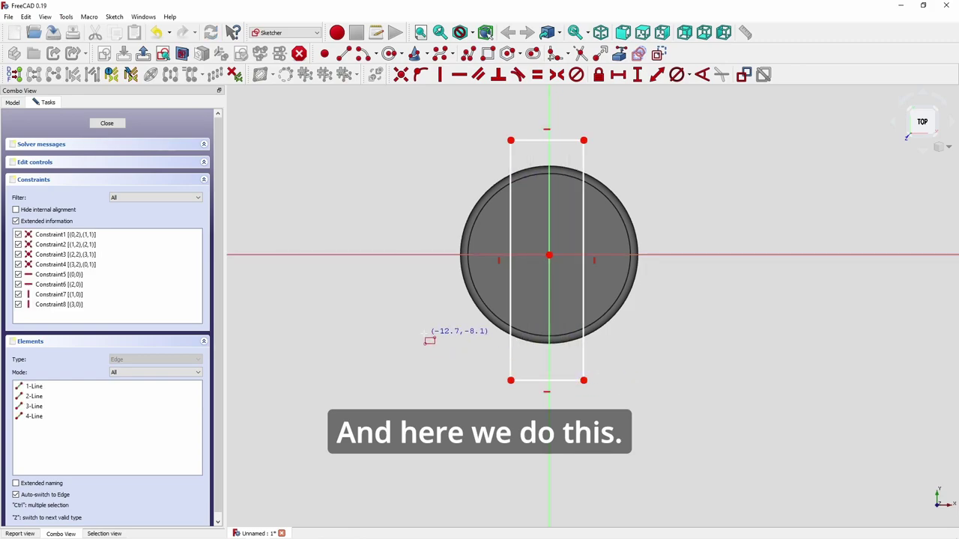
Constrain the horizontal width of the upright rectangle to 8 mm
key("alt+Tab")
key("Right")
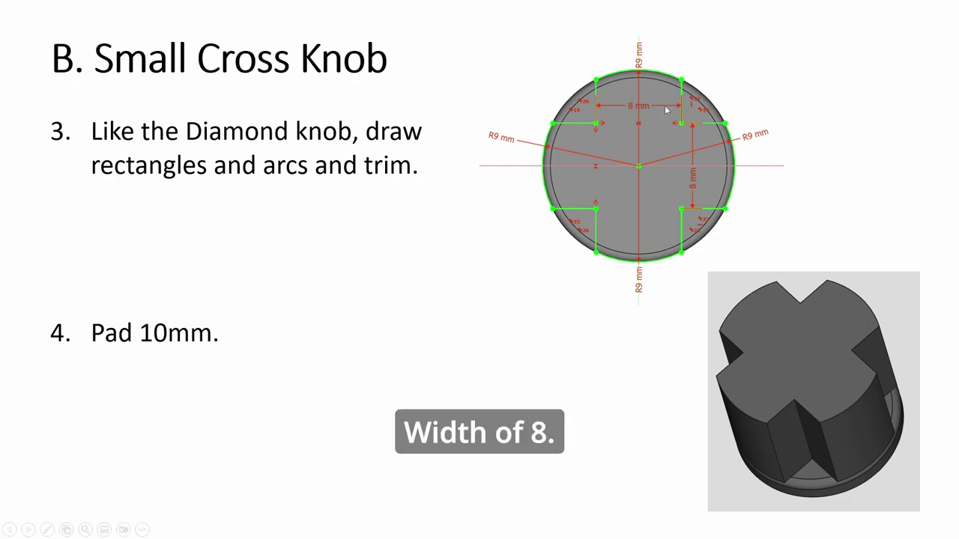
key("alt+Tab")
left_click(531, 142)
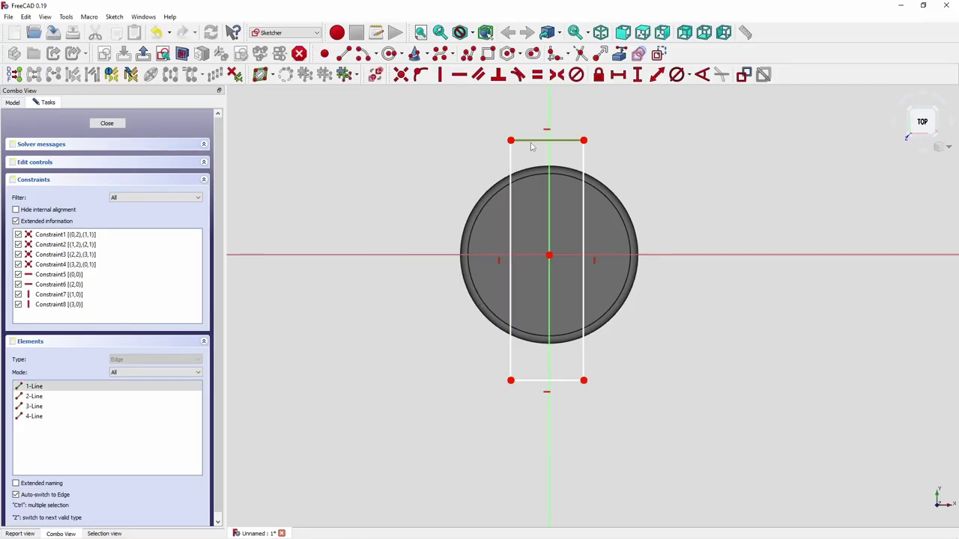
left_click(618, 74)
type("8mm")
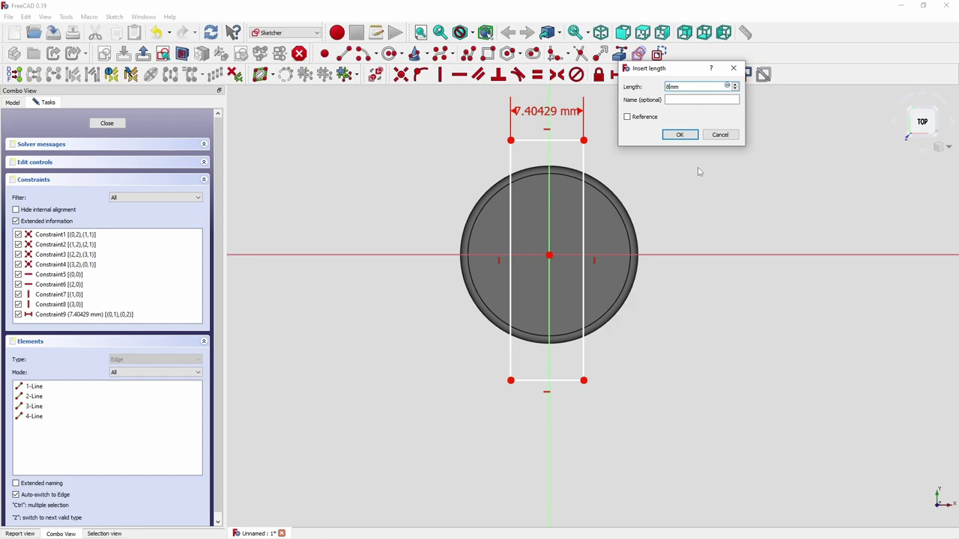
key("Return")
Draw a second, horizontal rectangle of about 25.5 by 8.3 mm across the disc, crossing the upright one, and select its right edge
left_click(488, 53)
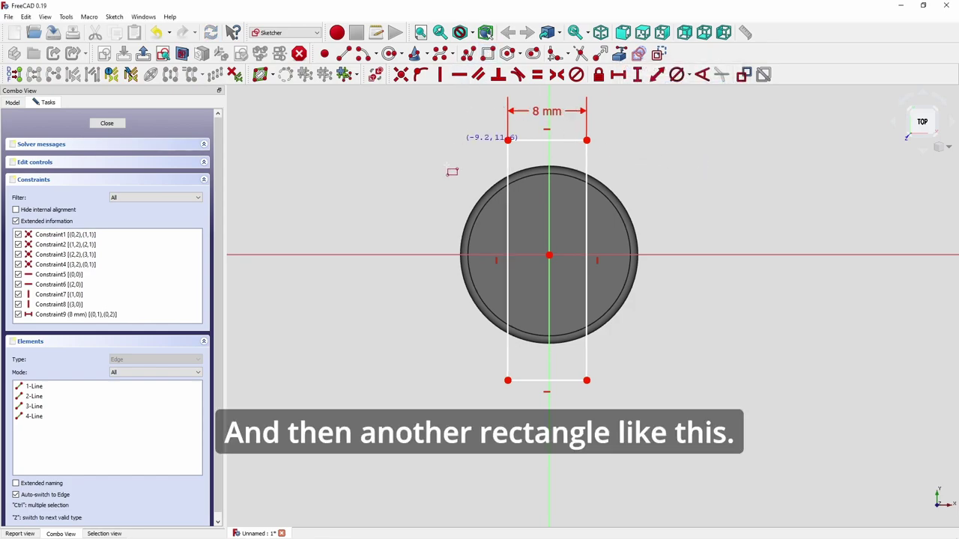
left_click(419, 216)
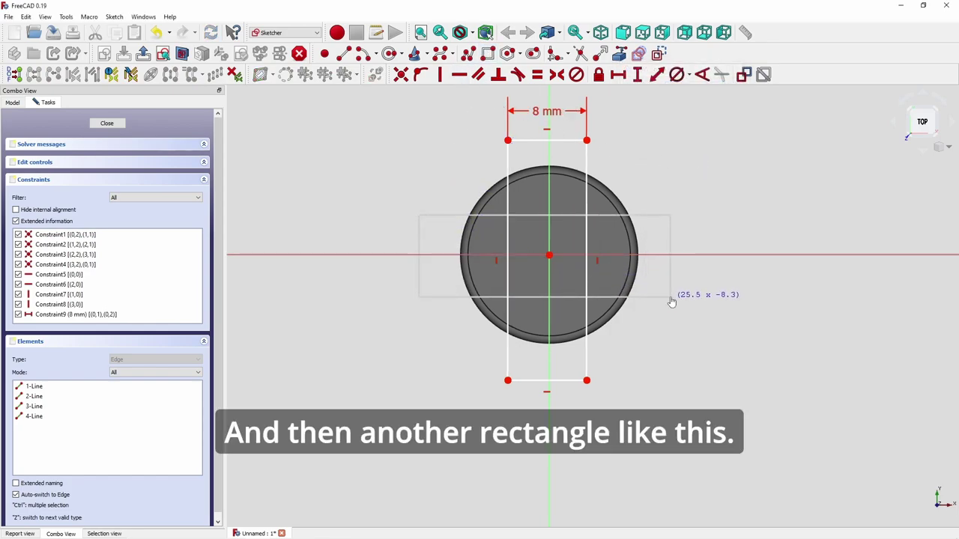
left_click(670, 297)
left_click(671, 283)
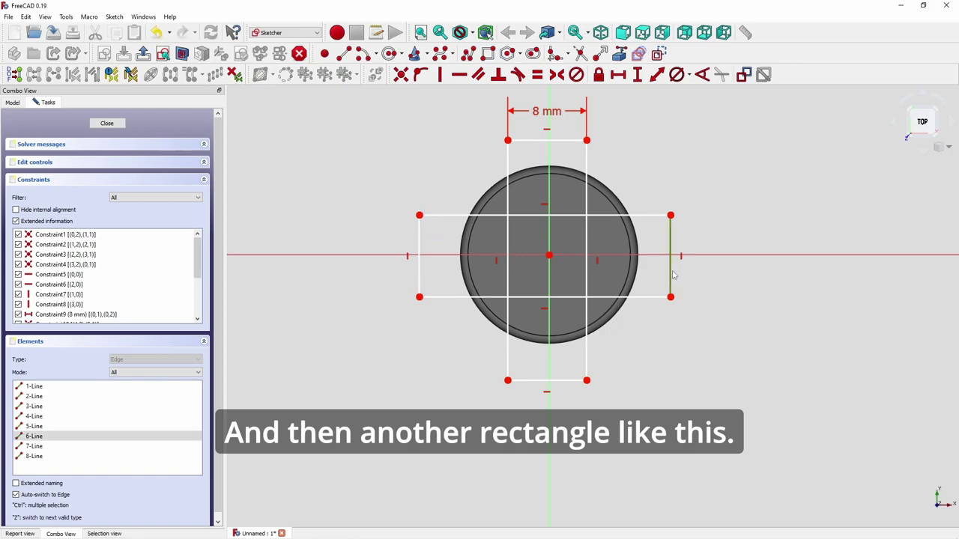
Constrain the vertical height of the horizontal rectangle to 8 mm at its right edge
left_click(636, 74)
type("8")
key("Return")
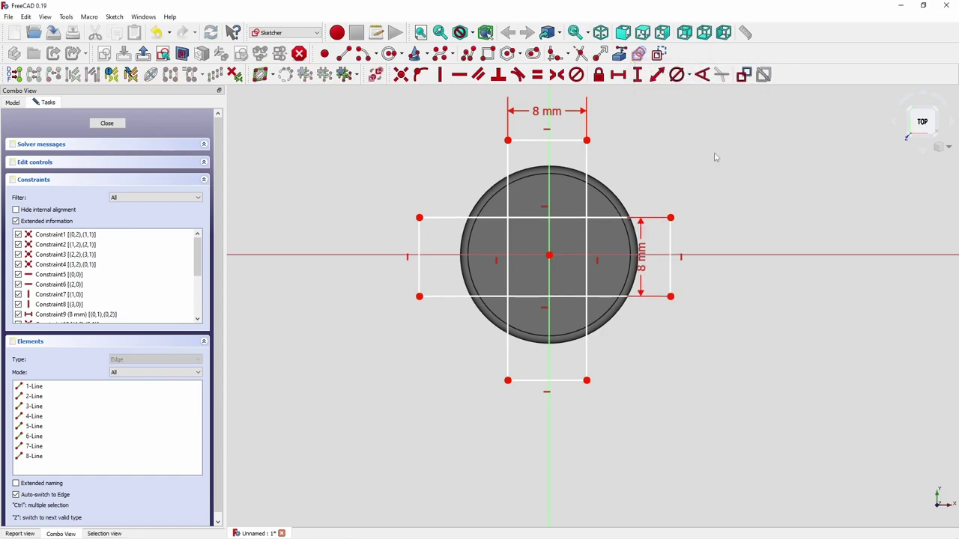
Make the upright rectangle's top corners symmetric about the vertical axis and the horizontal rectangle's left corners symmetric about the horizontal axis
left_click(508, 142)
left_click(587, 140)
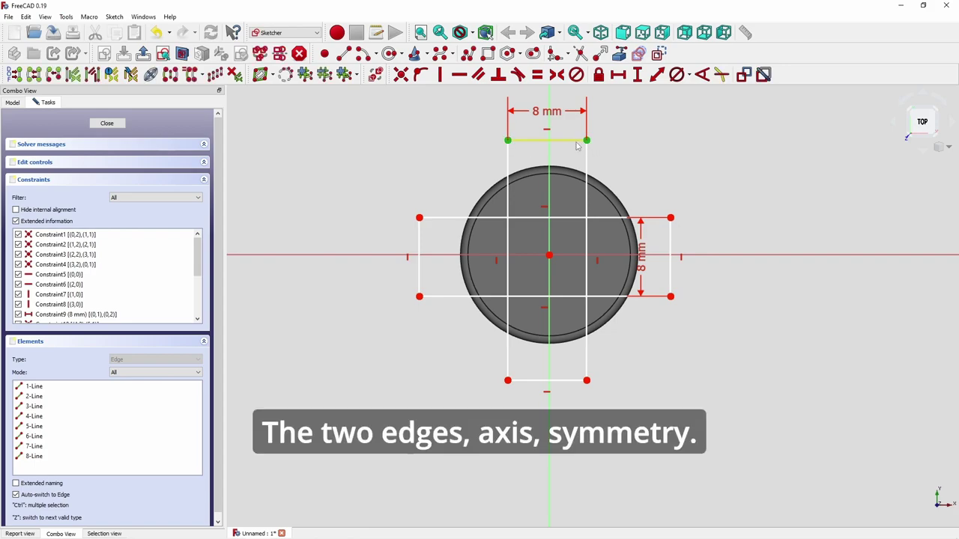
left_click(550, 161)
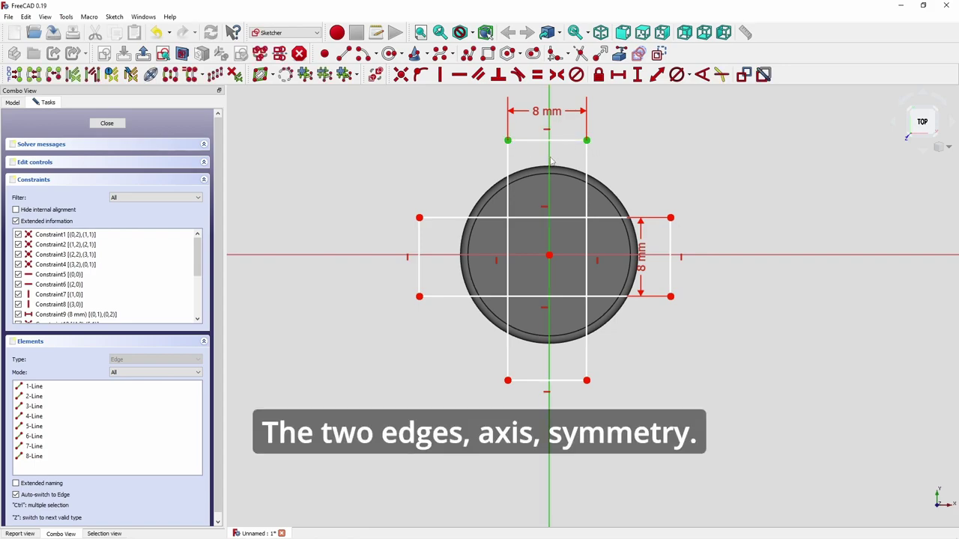
left_click(556, 74)
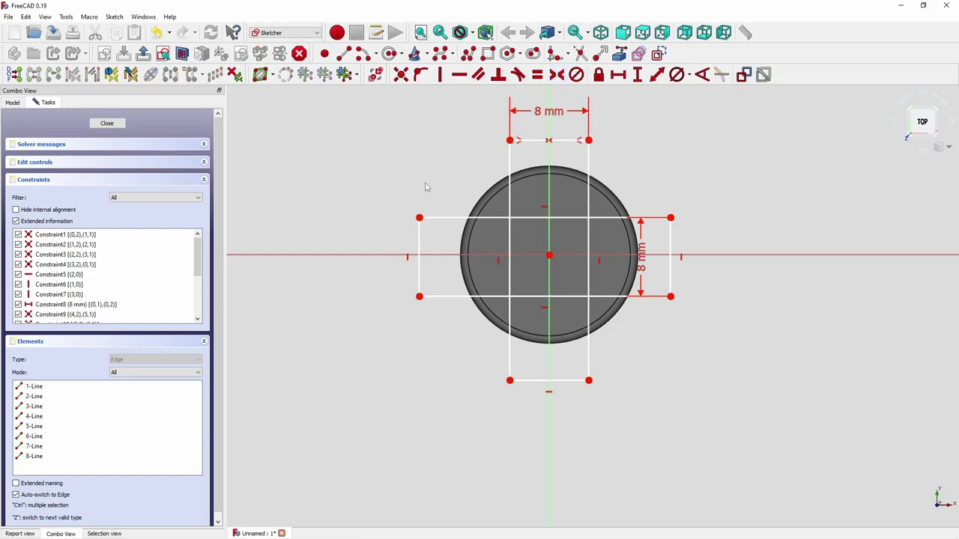
left_click(420, 217)
left_click(419, 297)
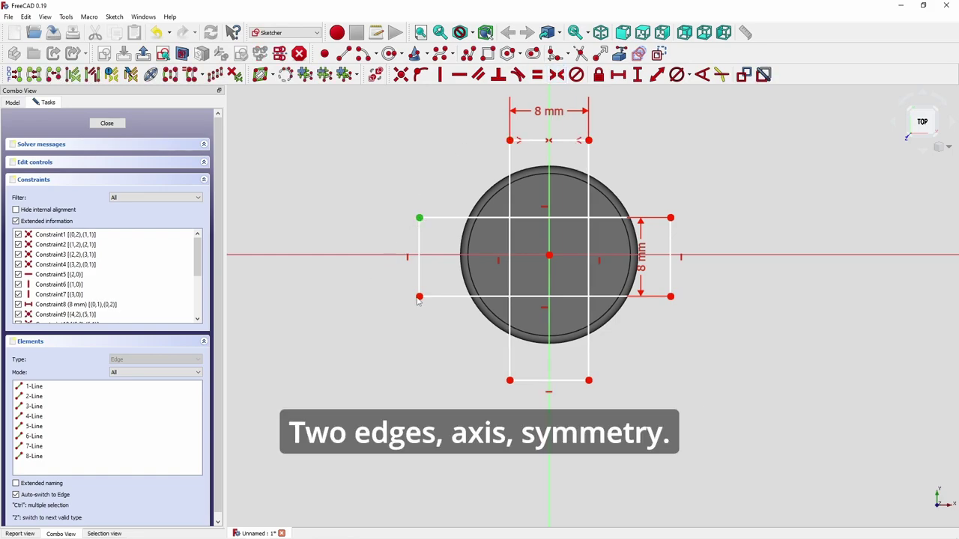
left_click(395, 257)
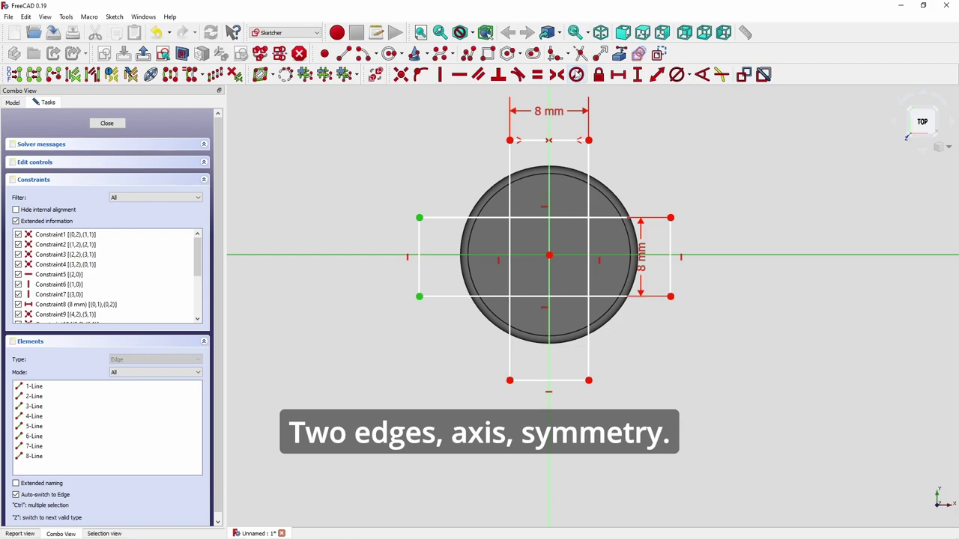
left_click(556, 74)
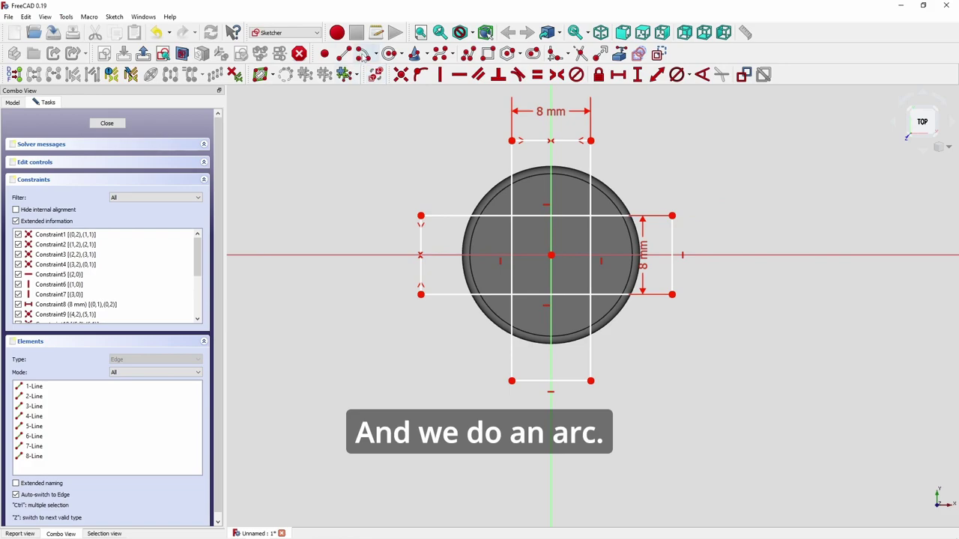
Draw origin-centred arcs of about 9 mm radius at the disc's top and bottom, each ending on the upright rectangle's two long sides
left_click(362, 53)
left_click(551, 255)
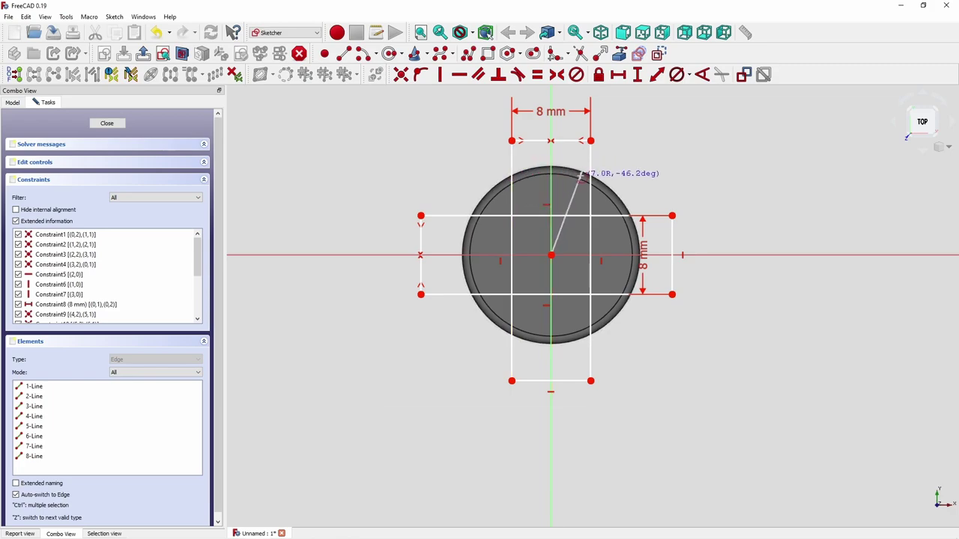
left_click(590, 177)
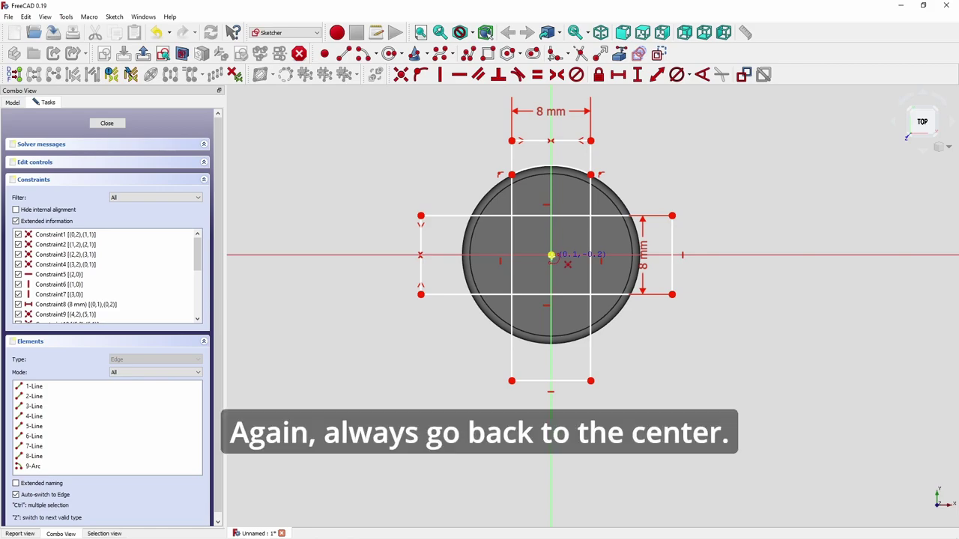
left_click(551, 255)
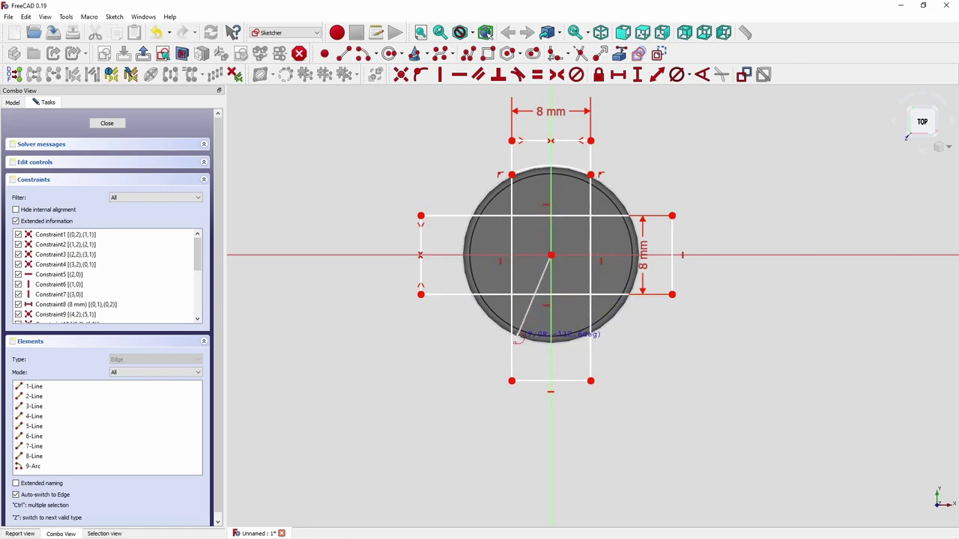
left_click(513, 339)
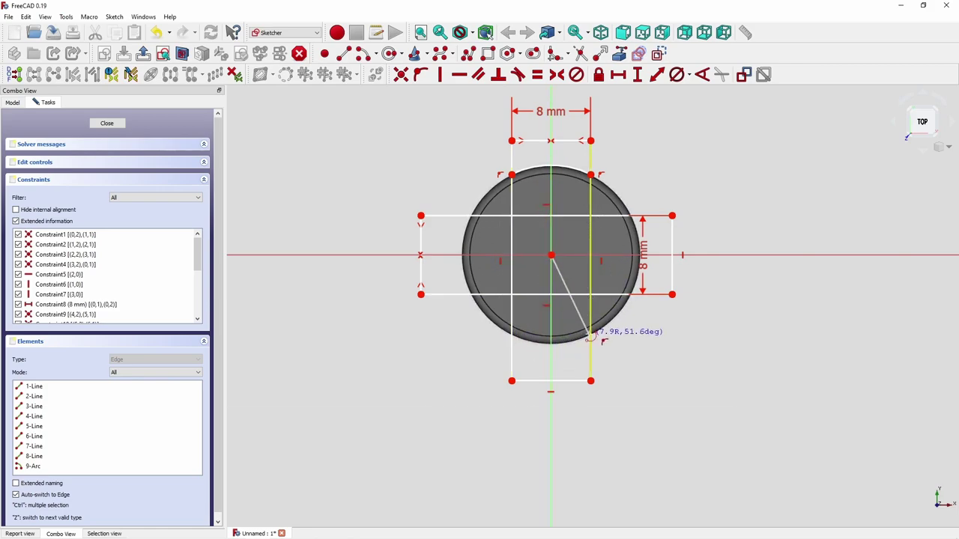
left_click(592, 334)
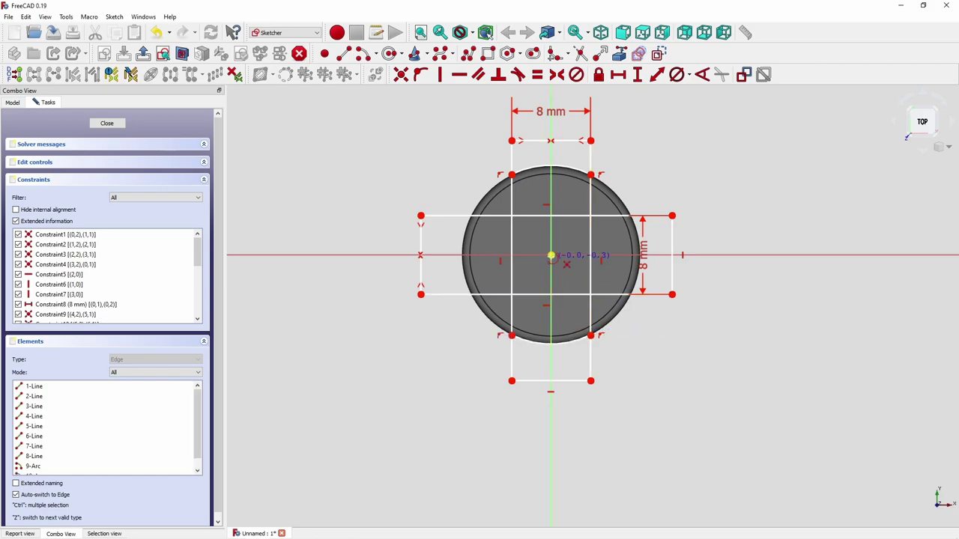
Draw origin-centred arcs of about 9 mm radius at the disc's left and right, each ending on the horizontal rectangle's two long sides
left_click(551, 256)
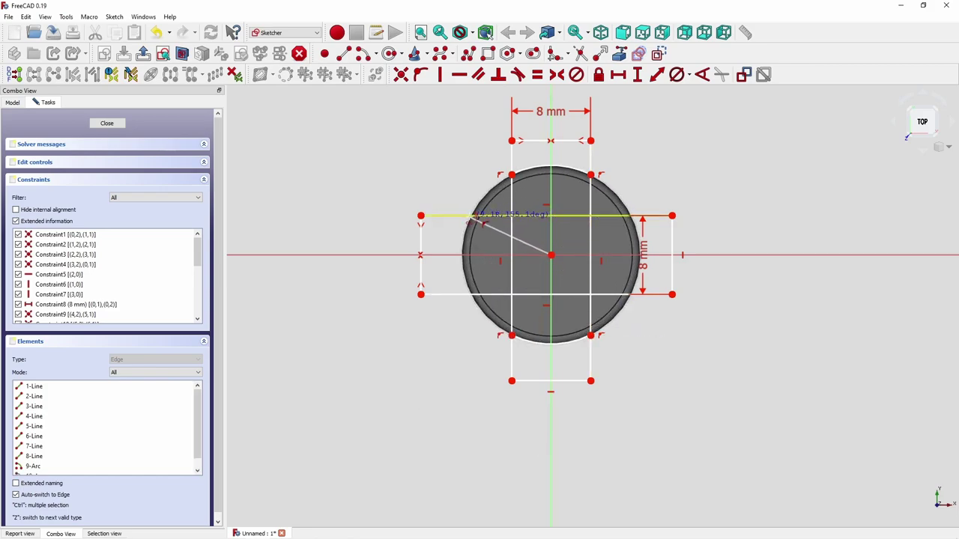
left_click(466, 217)
left_click(470, 295)
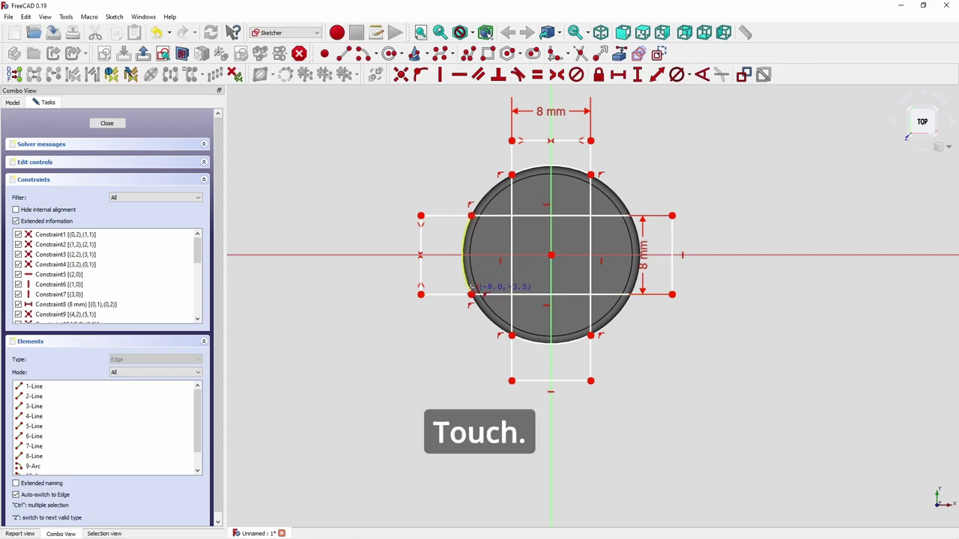
left_click(551, 255)
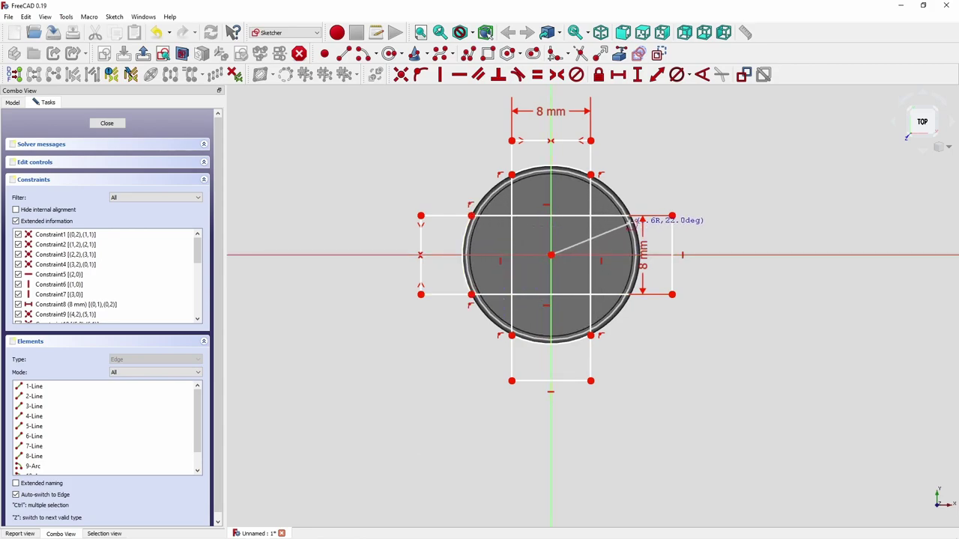
left_click(613, 227)
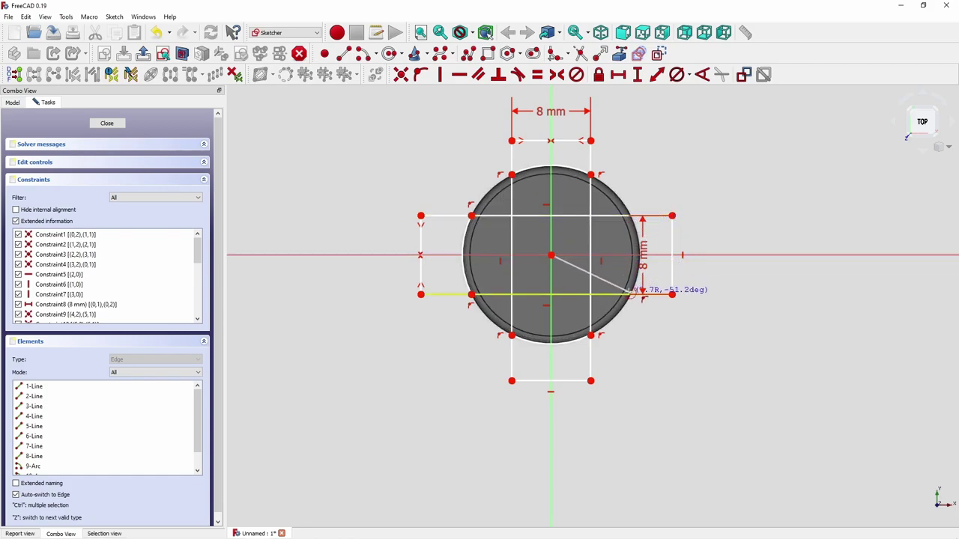
left_click(630, 295)
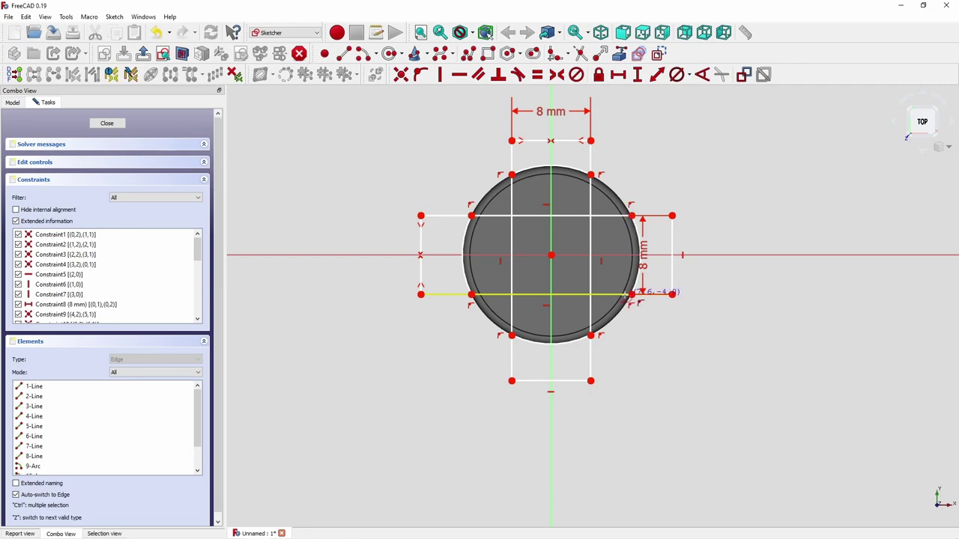
scroll(615, 289, "up", 3)
scroll(614, 289, "down", 2)
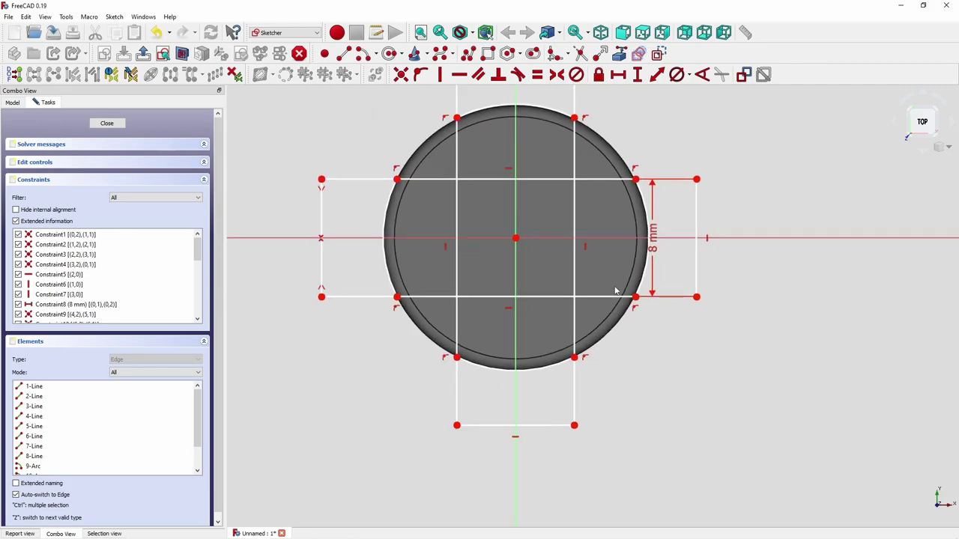
scroll(500, 177, "down", 2)
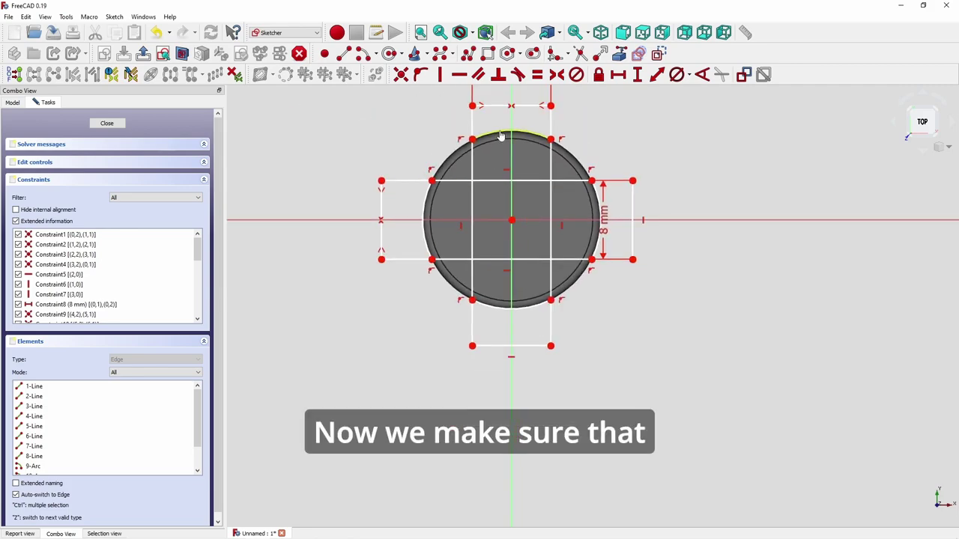
Constrain the top arc's radius to 9 mm
left_click(502, 135)
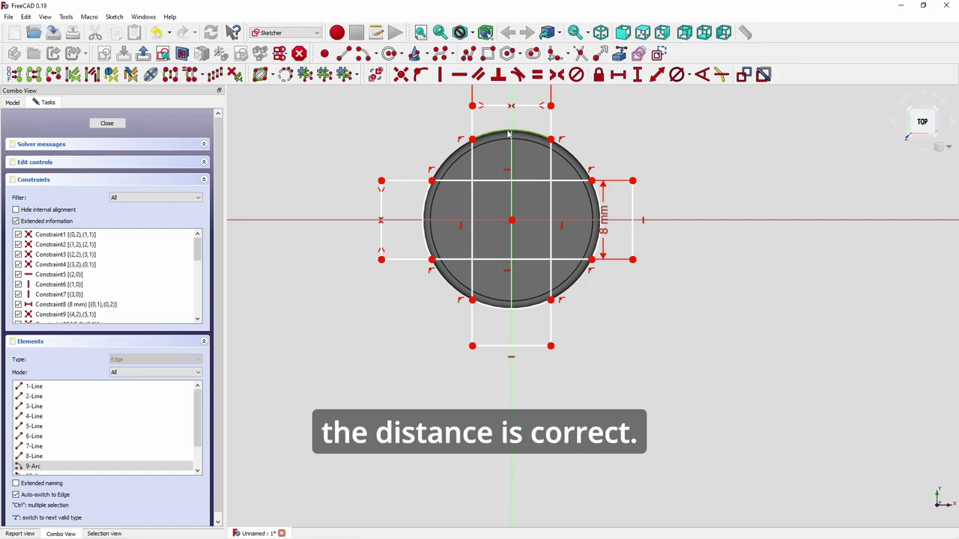
scroll(502, 134, "up", 4)
scroll(480, 165, "down", 4)
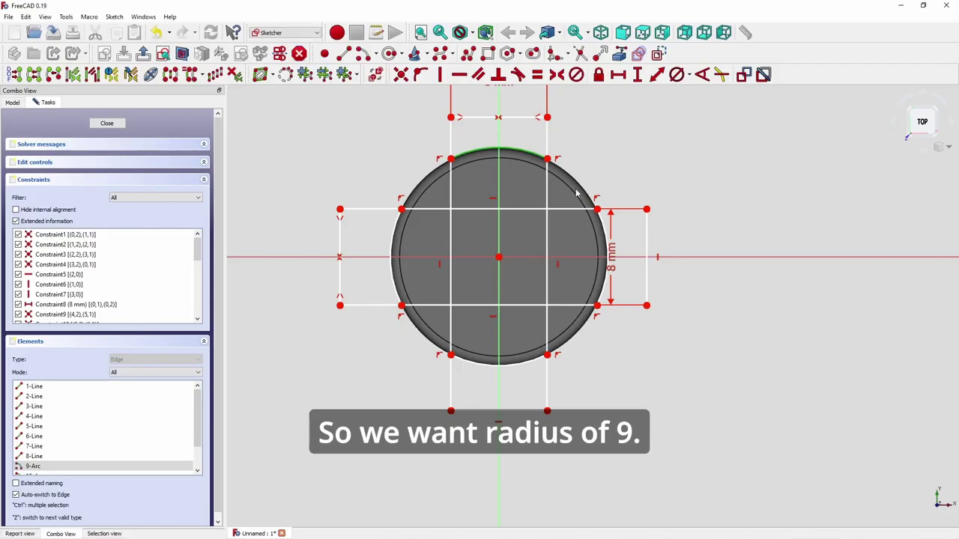
left_click(689, 75)
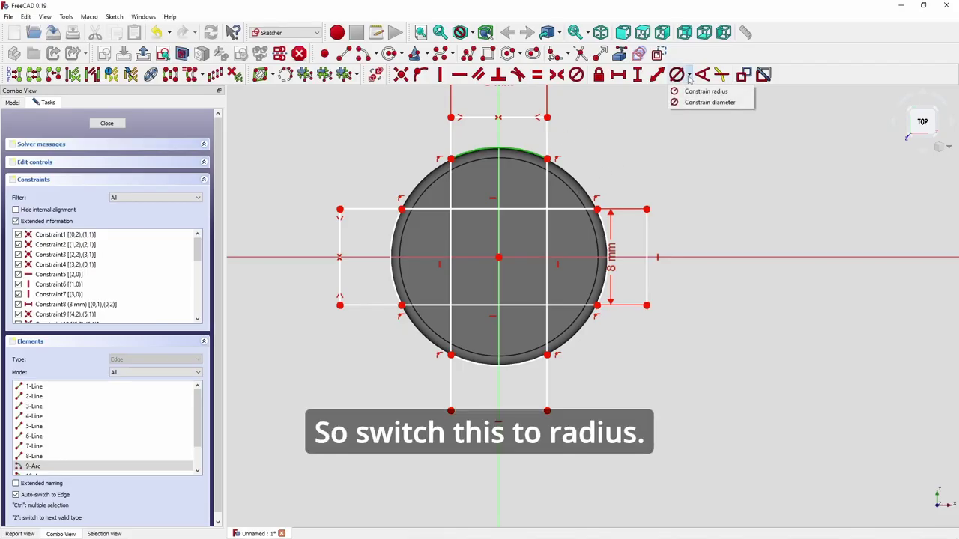
left_click(690, 92)
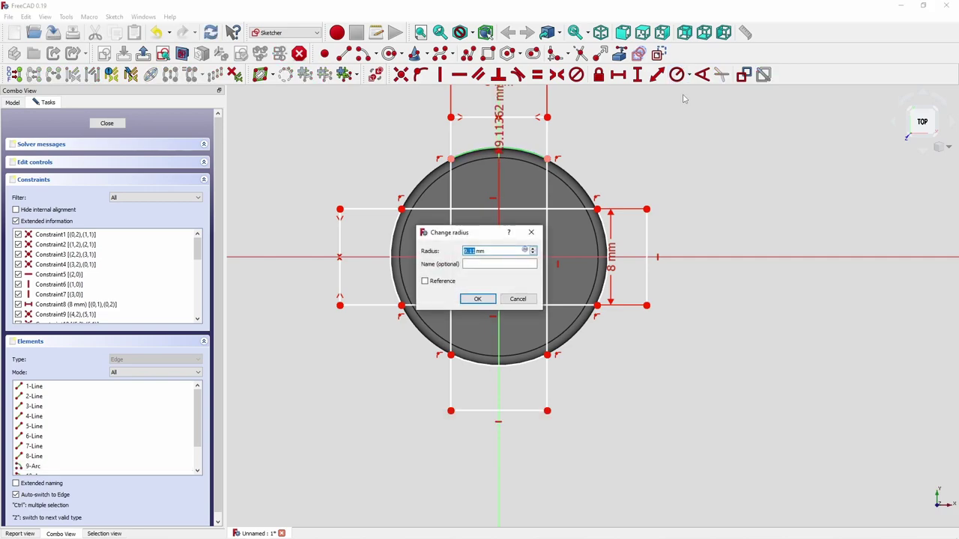
key("Return")
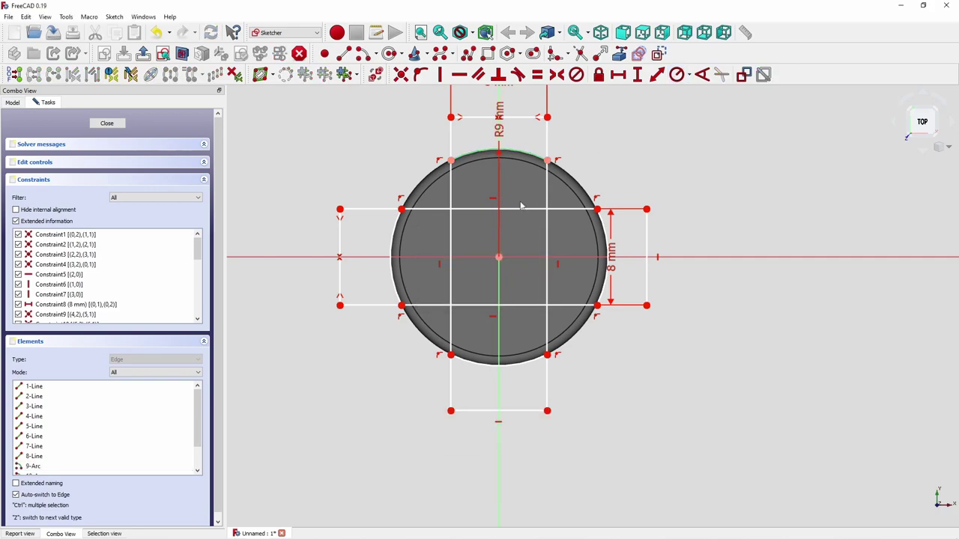
Constrain the radii of the right and bottom arcs to 9 mm each
left_click(603, 232)
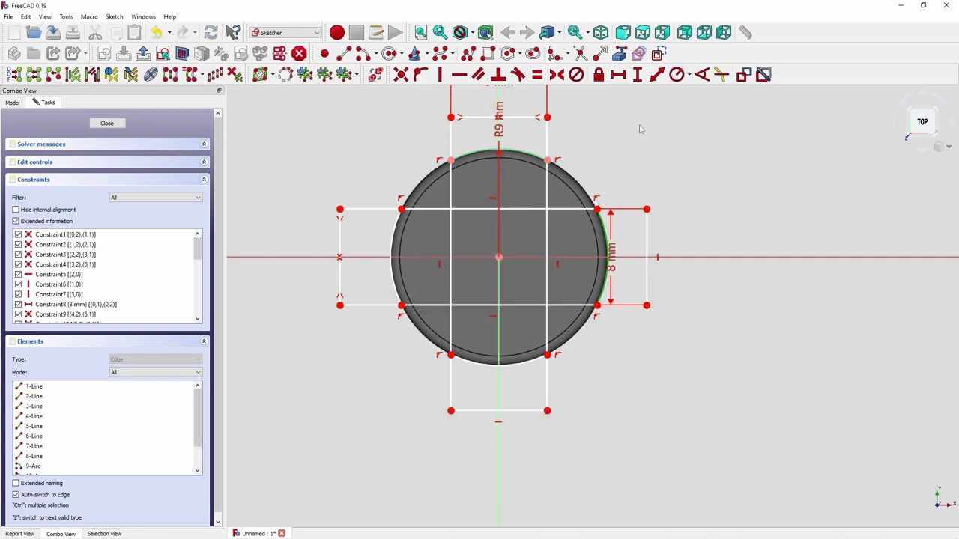
left_click(677, 74)
type("9")
key("Return")
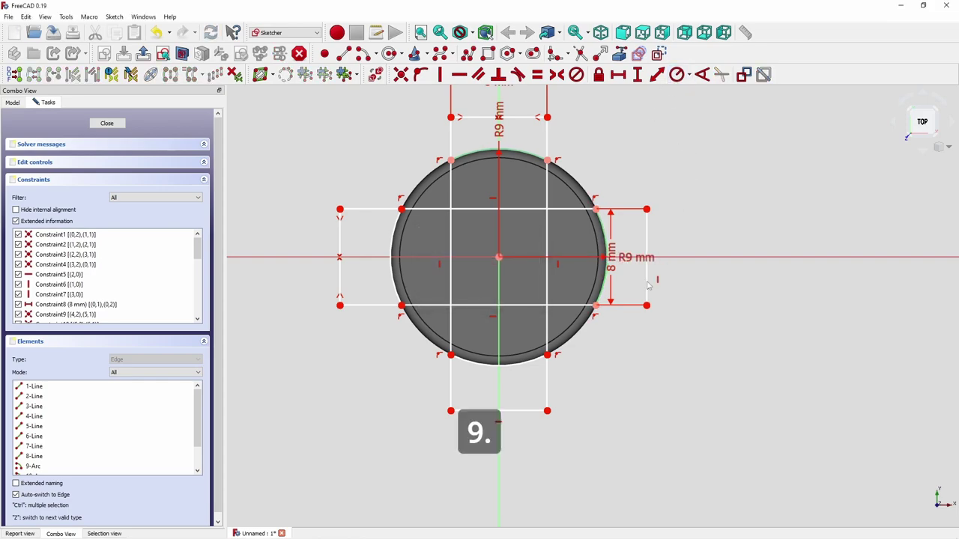
left_click(517, 365)
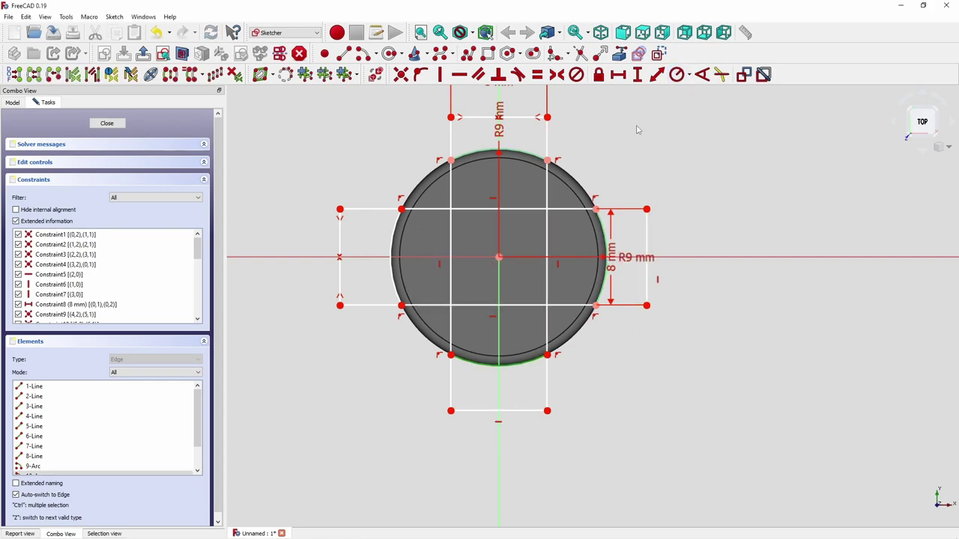
left_click(677, 74)
key("Return")
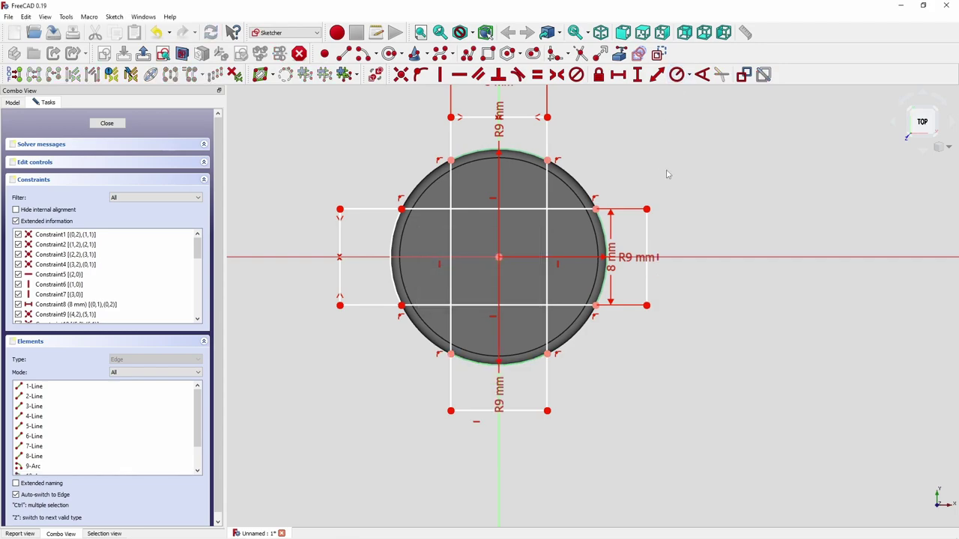
Constrain the left arc's radius to 9 mm and move the right arc's radius label up, clear of the 8 mm dimension
left_click(395, 239)
left_click(677, 75)
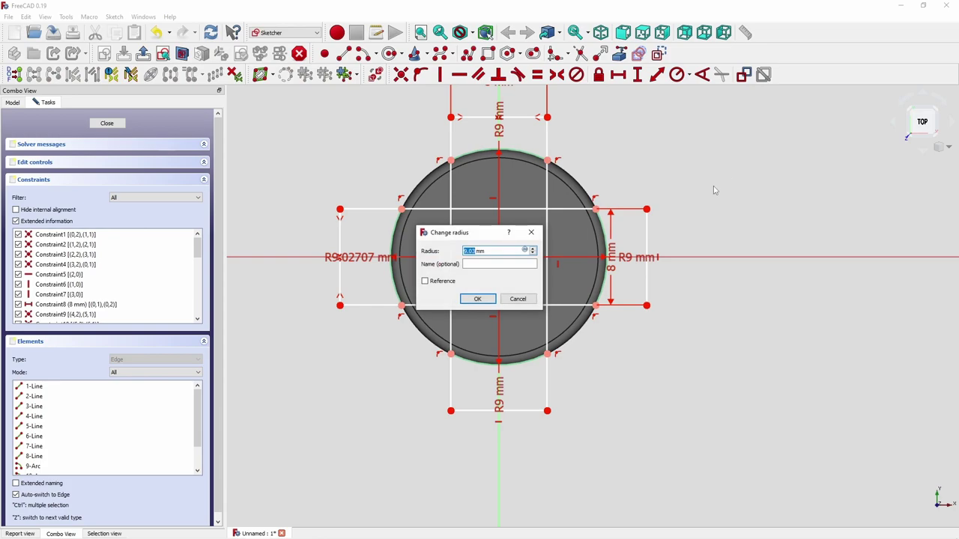
type("9")
key("Return")
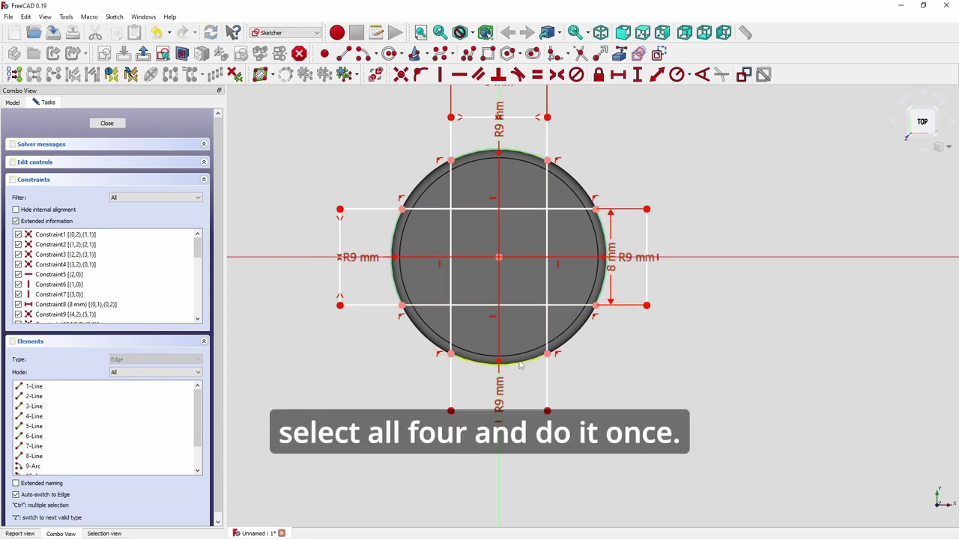
left_click_drag(647, 257, 642, 159)
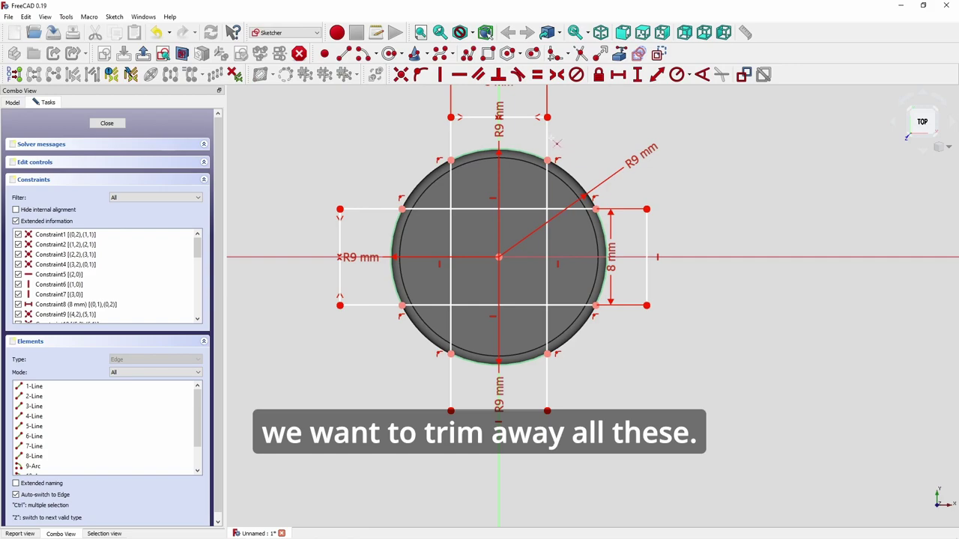
Trim away the eight portions of the rectangles' long sides that extend beyond the four arcs
left_click(556, 142)
left_click(455, 138)
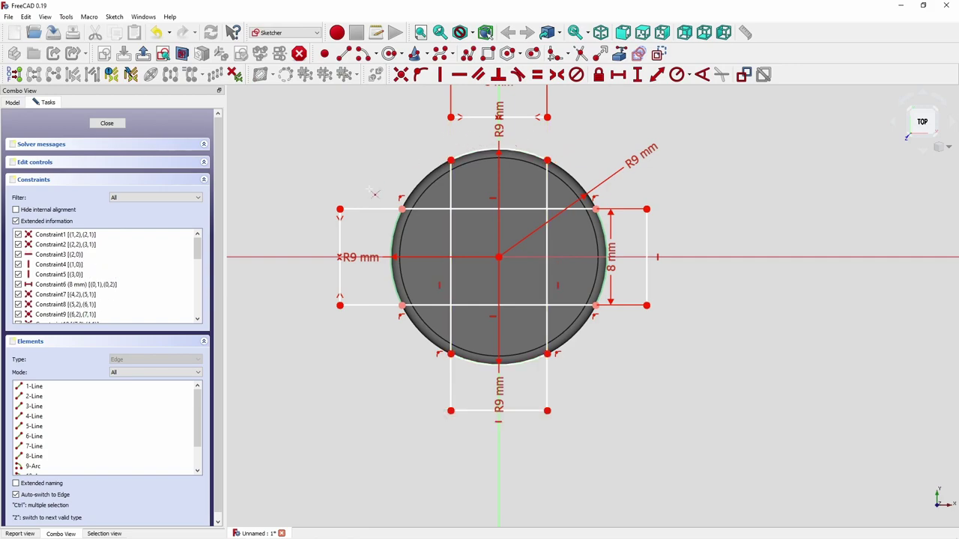
left_click(378, 210)
left_click(378, 303)
left_click(448, 377)
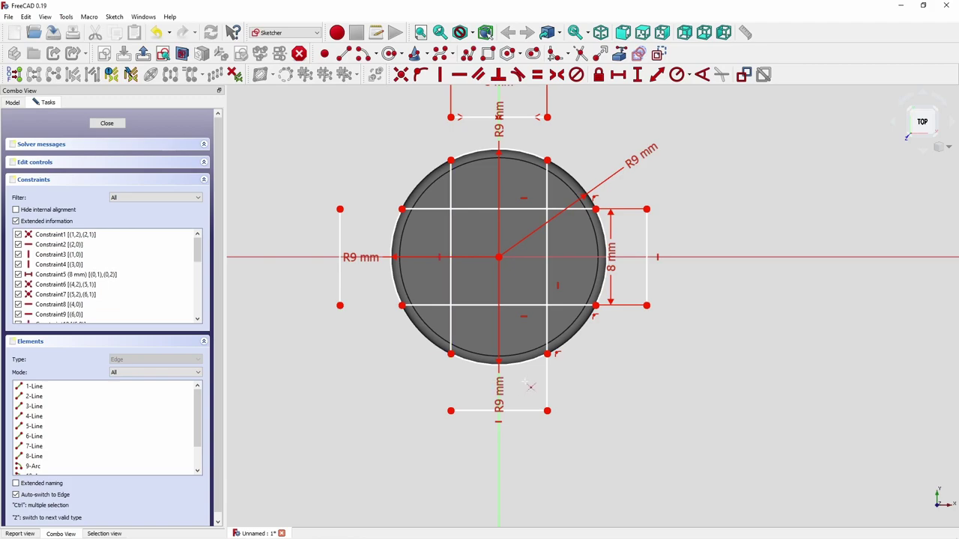
left_click(548, 384)
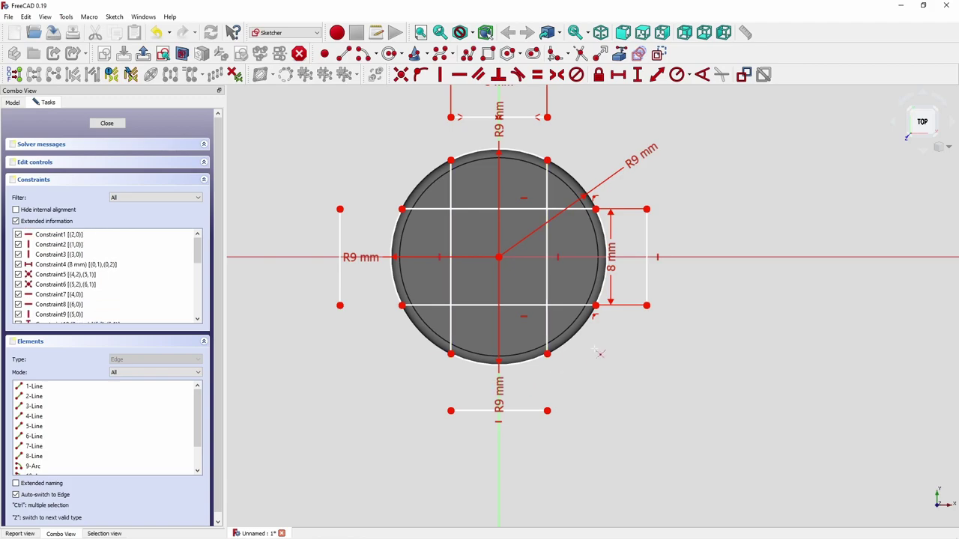
left_click(635, 307)
left_click(635, 211)
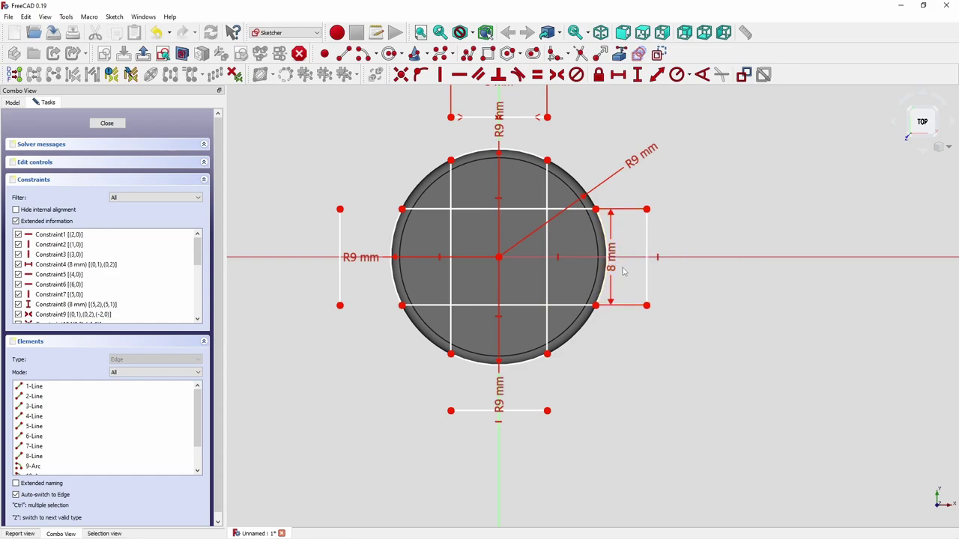
Move the vertical 8 mm dimension outward, clear of the arcs, and delete the four leftover short rectangle lines outside the circle
left_click_drag(613, 257, 734, 253)
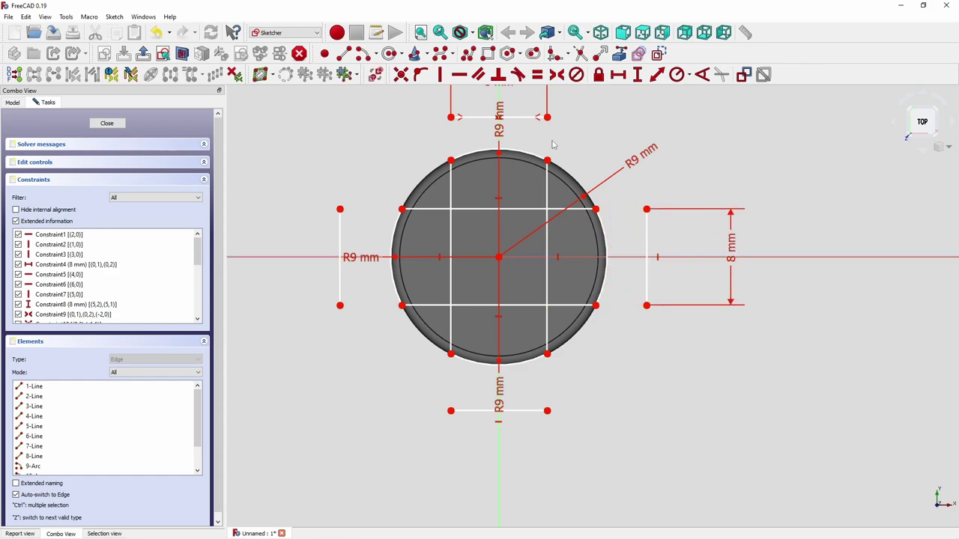
left_click(527, 117)
left_click(647, 240)
left_click(528, 411)
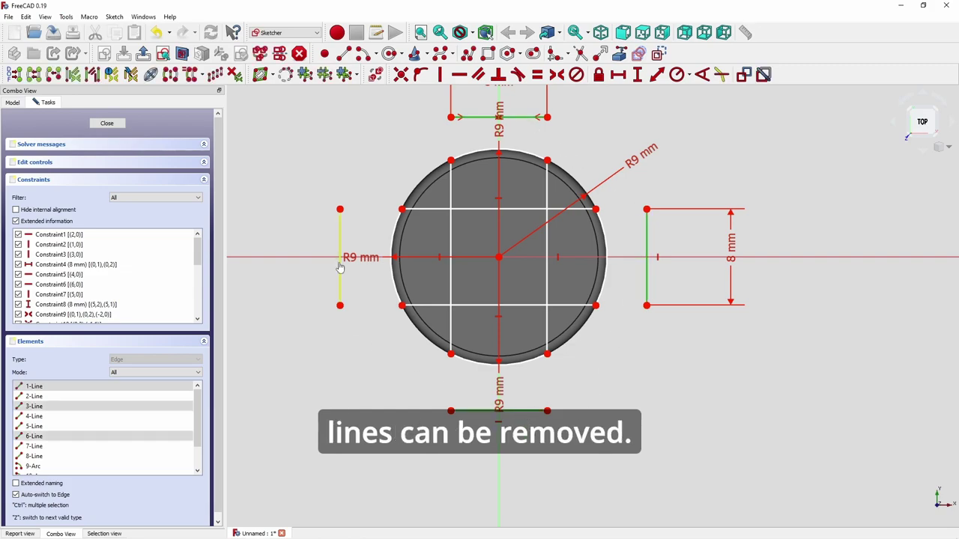
left_click(340, 268)
key("Delete")
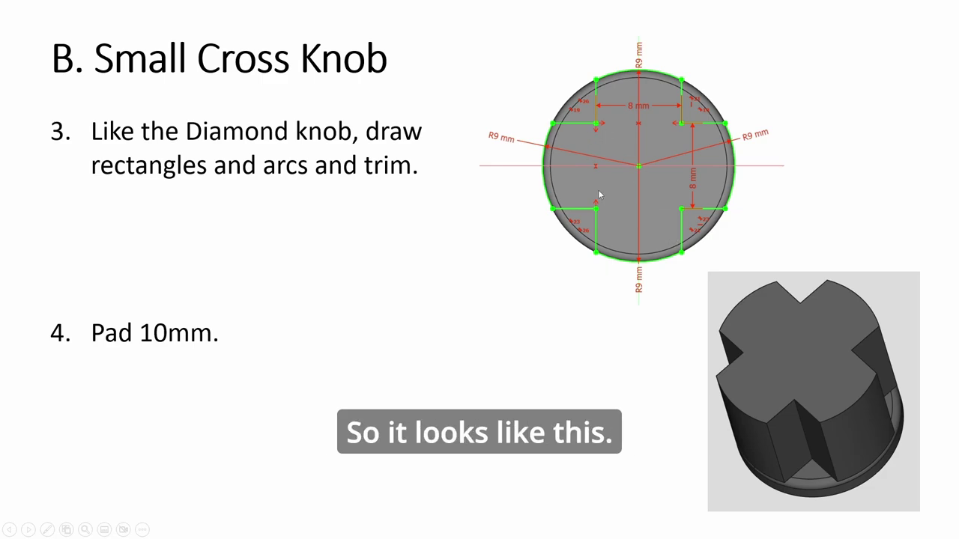
Trim away the four inner line segments that cross the middle of the profile, leaving a cross outline with arc ends
key("alt+Tab")
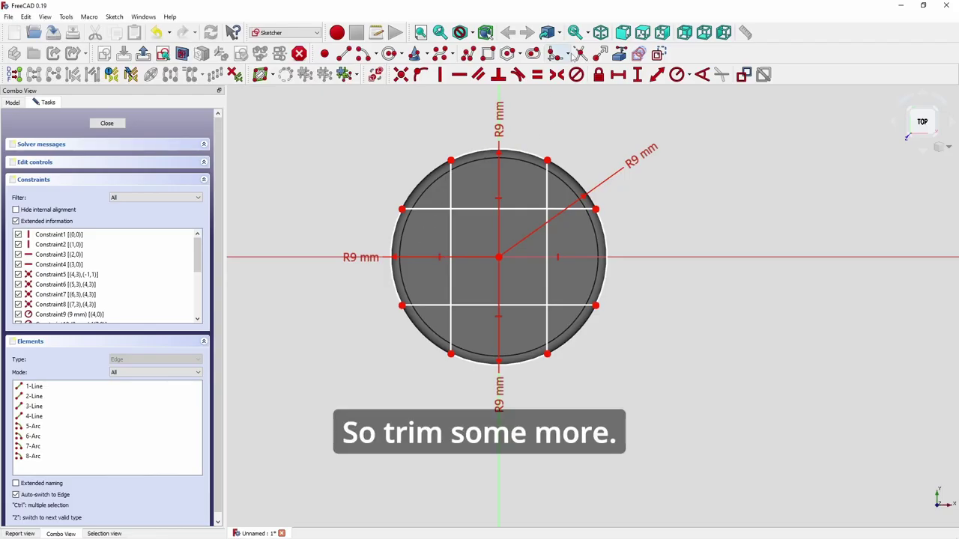
left_click(489, 210)
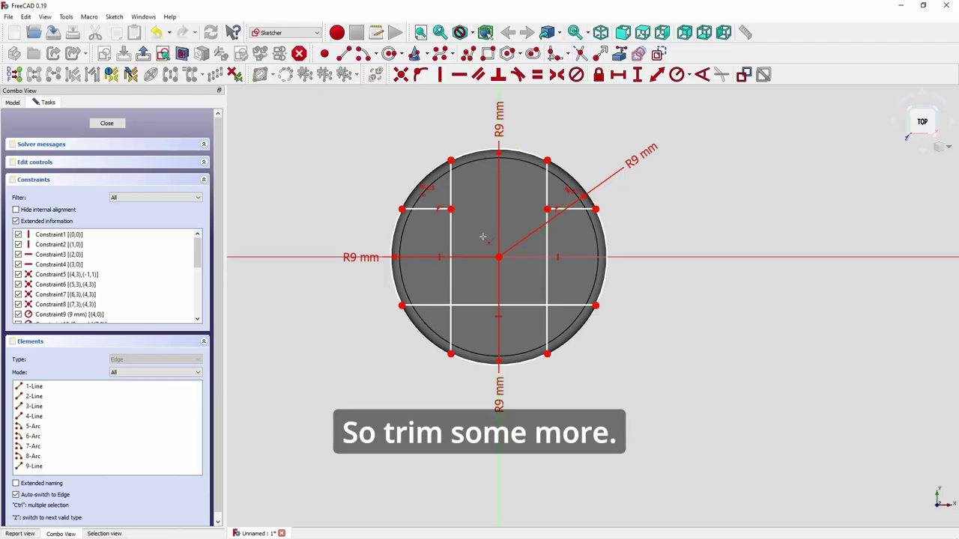
left_click(450, 247)
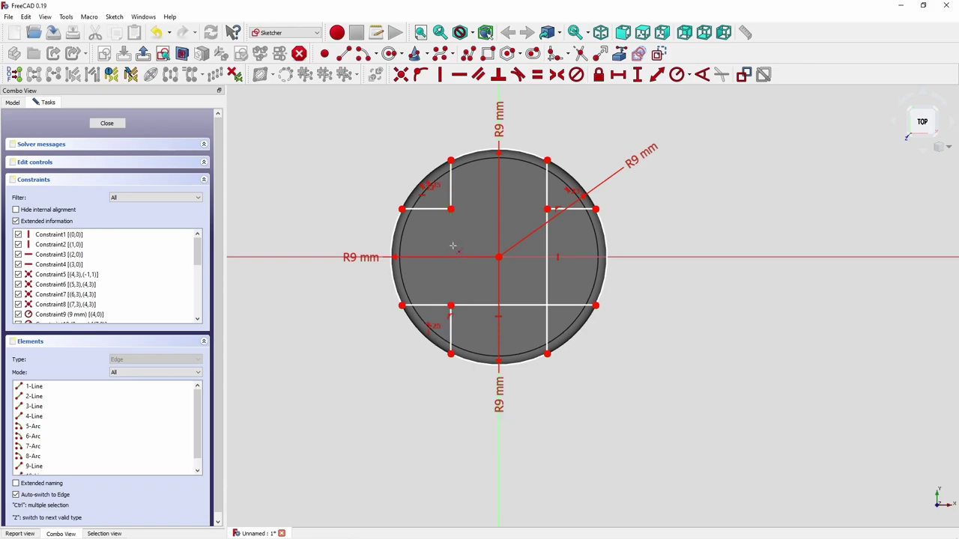
left_click(484, 309)
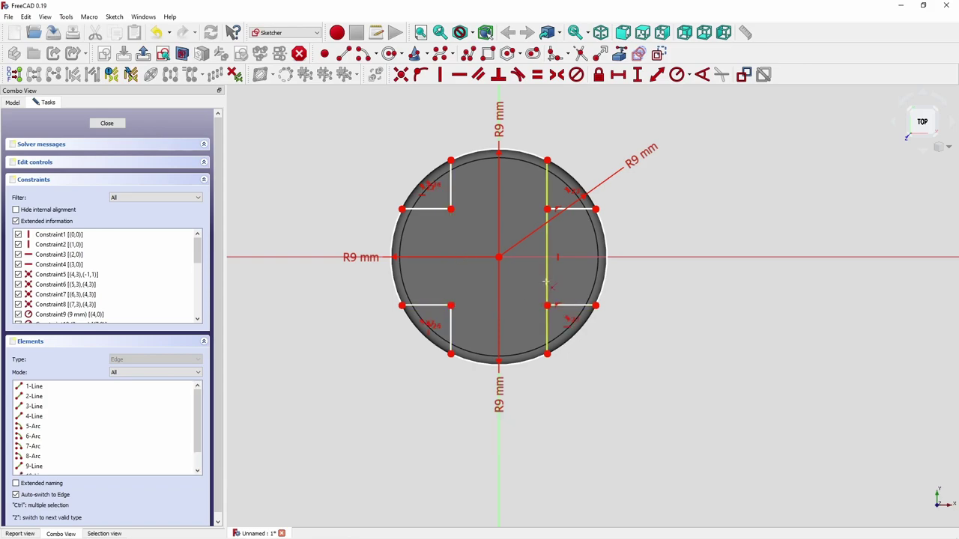
left_click(548, 285)
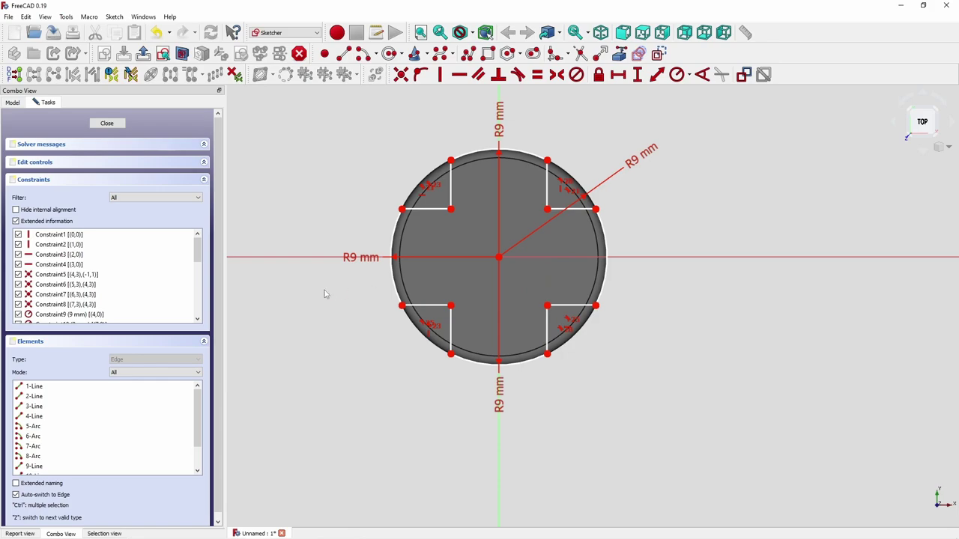
Close the cross sketch and pad it 10 mm on top of the base disc
left_click(107, 123)
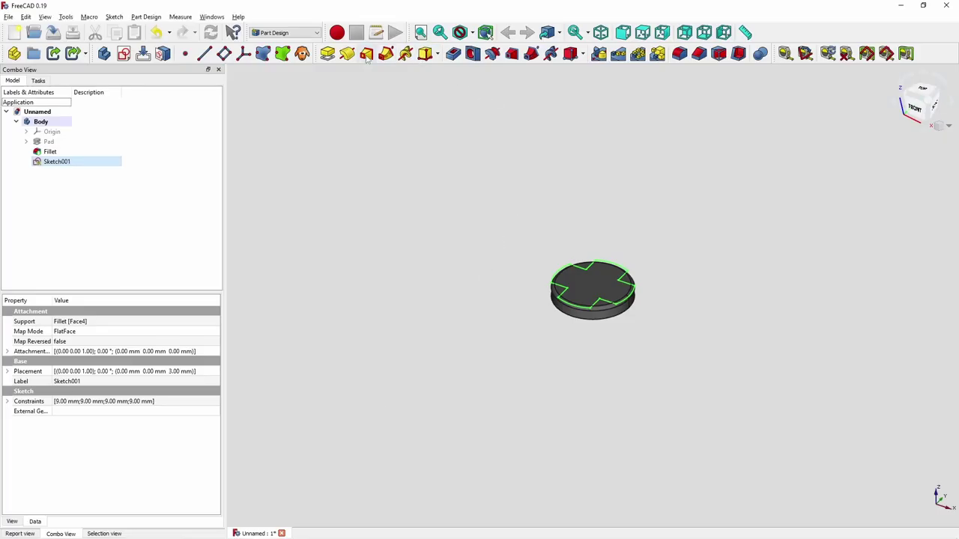
left_click(327, 53)
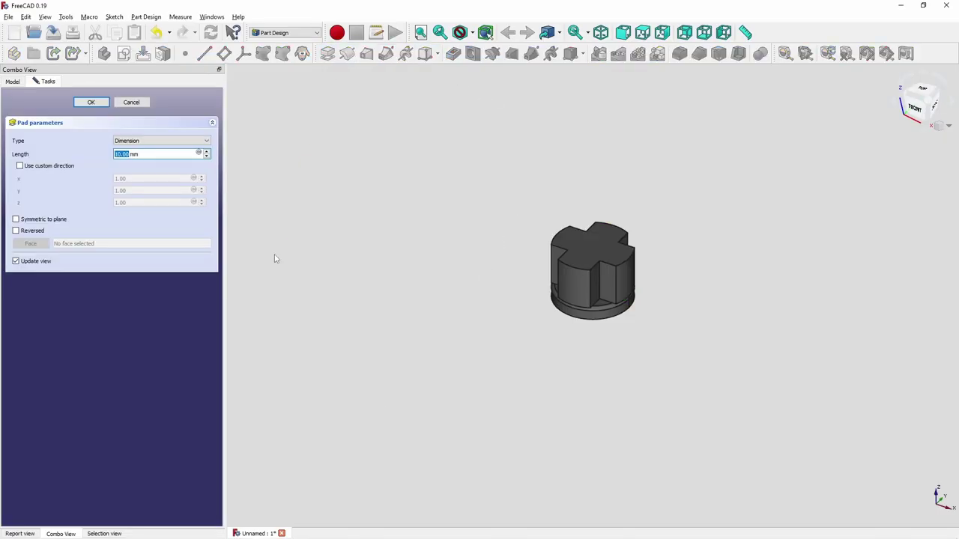
key("Return")
scroll(546, 325, "up", 4)
scroll(539, 320, "down", 1)
middle_click_drag(517, 321, 432, 355)
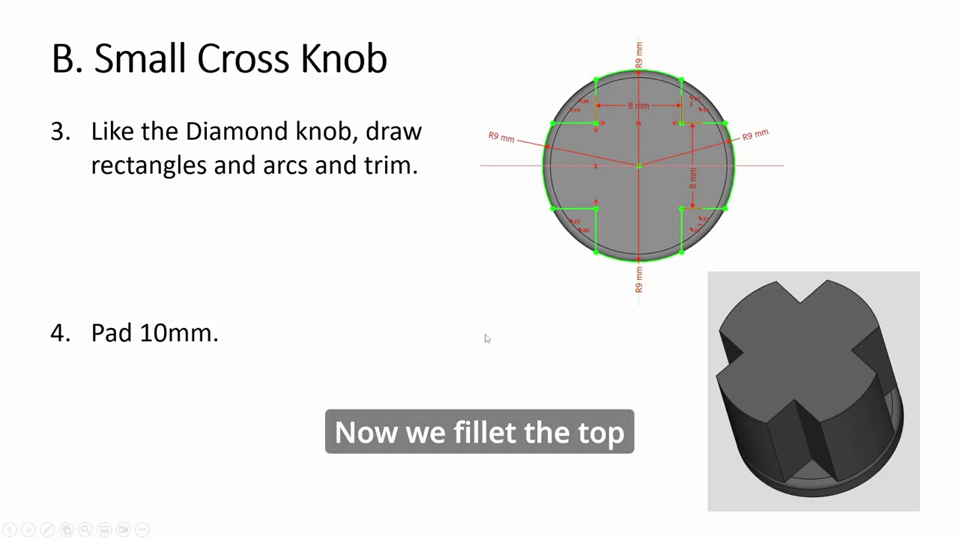
Fillet all twelve top edges of the cross with a 0.75 mm radius
left_click(485, 337)
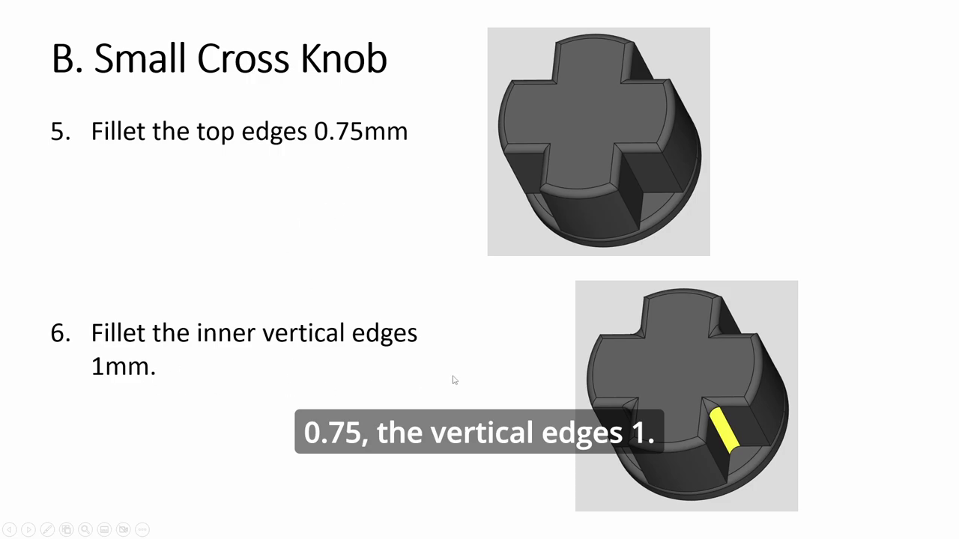
key("alt+Tab")
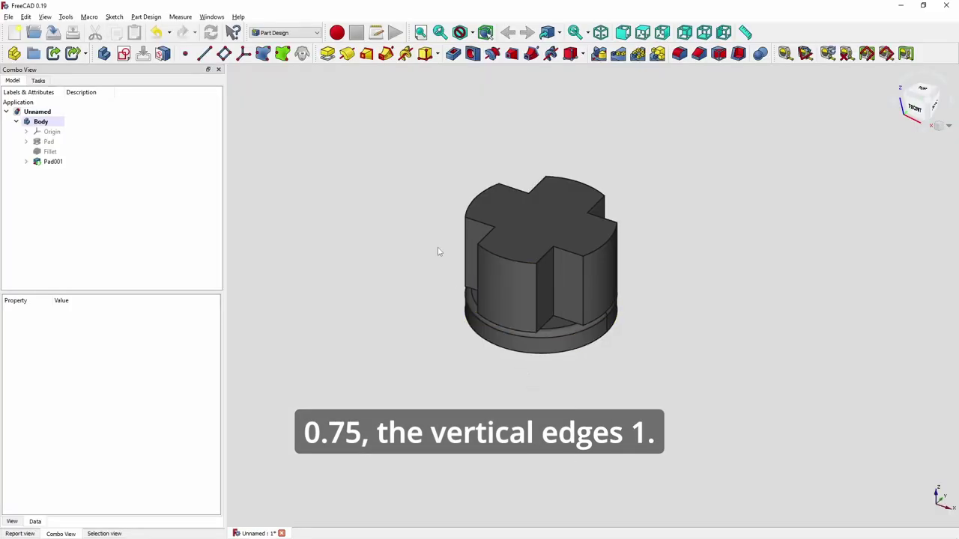
scroll(432, 252, "up", 3)
left_click(506, 231)
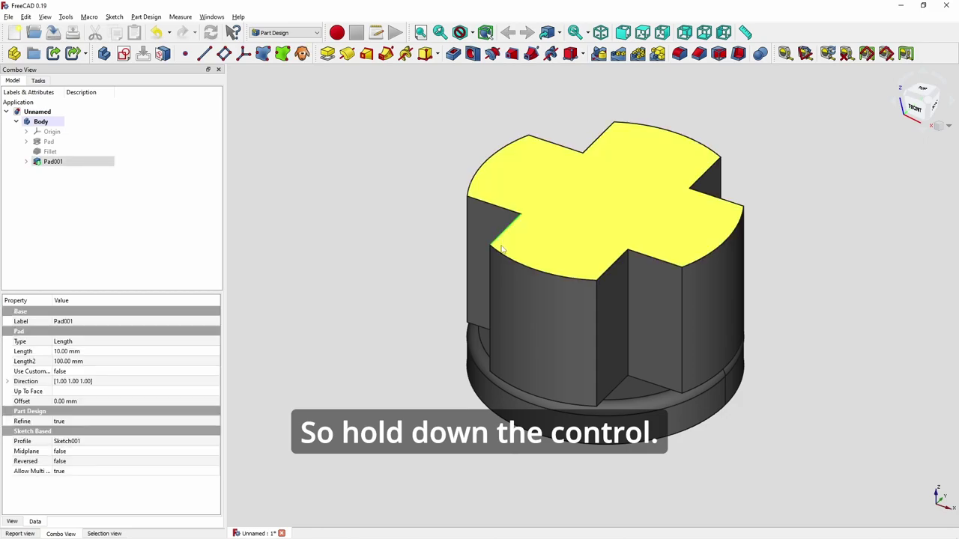
left_click(503, 260, "ctrl")
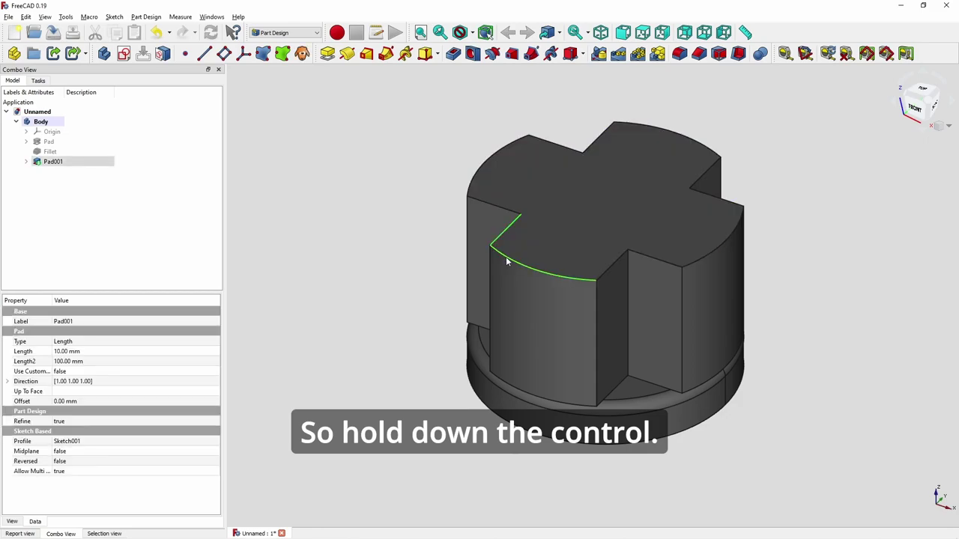
left_click(612, 273, "ctrl")
left_click(660, 259, "ctrl")
left_click(702, 260, "ctrl")
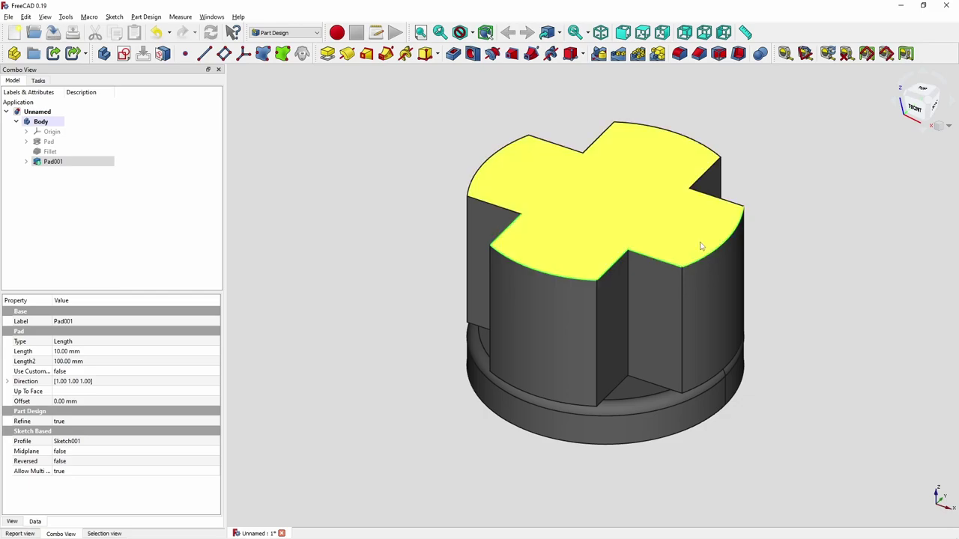
left_click(705, 179, "ctrl")
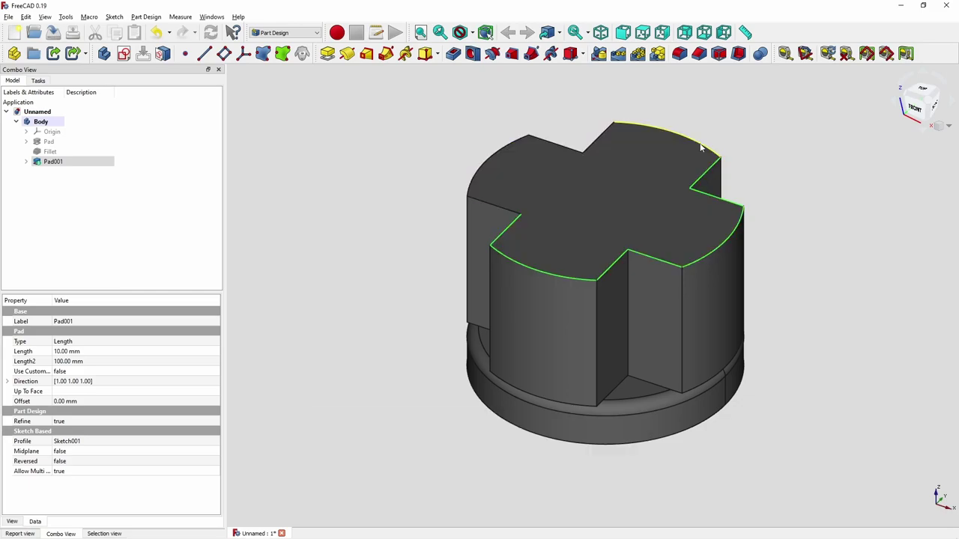
left_click(700, 147, "ctrl")
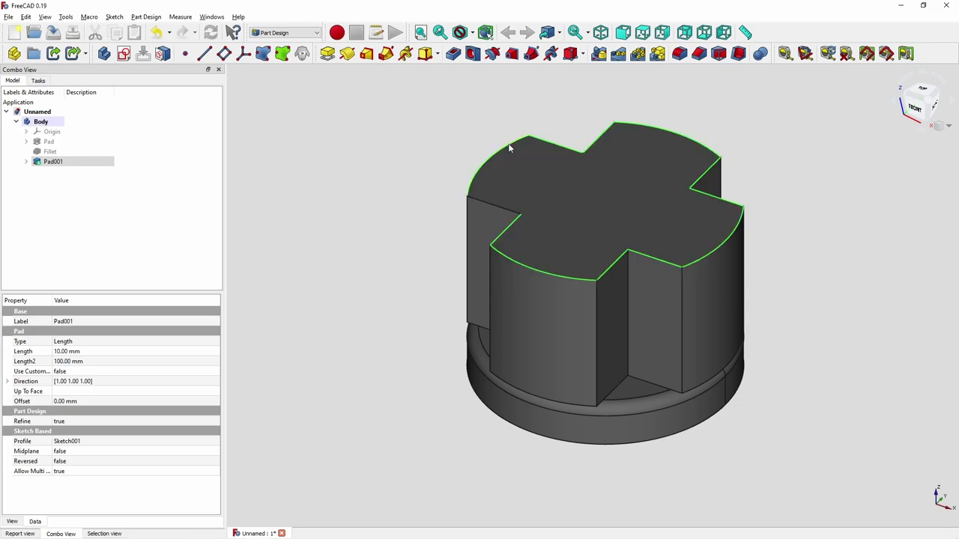
left_click(497, 206, "ctrl")
left_click(680, 53)
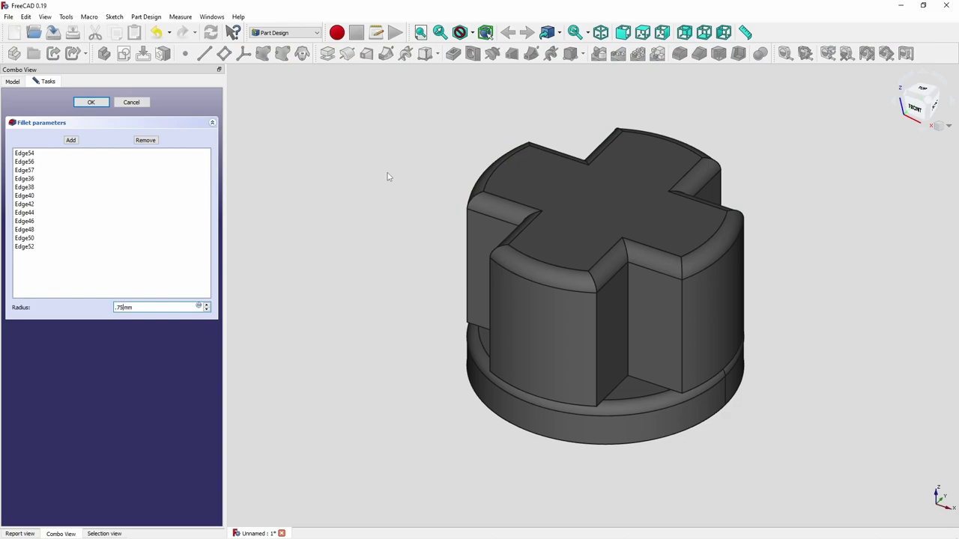
type(".75")
key("Return")
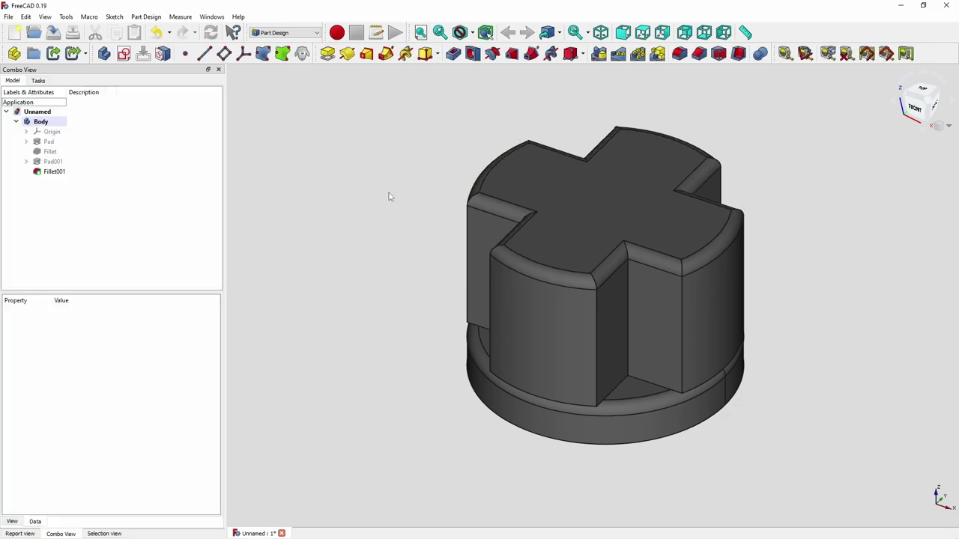
Fillet all twelve vertical edges of the cross, inner and outer corners alike, with a 1 mm radius
left_click(596, 335)
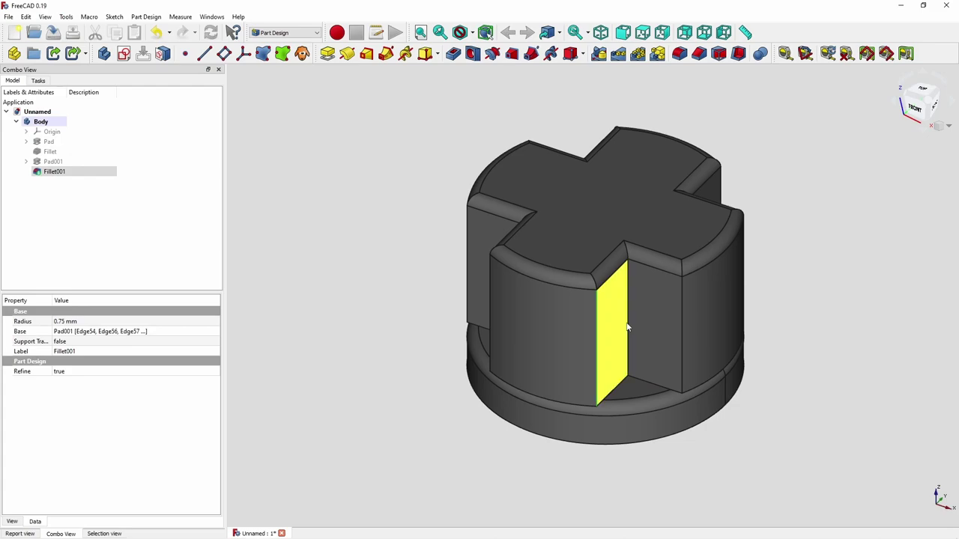
left_click(629, 323, "ctrl")
left_click(681, 331, "ctrl")
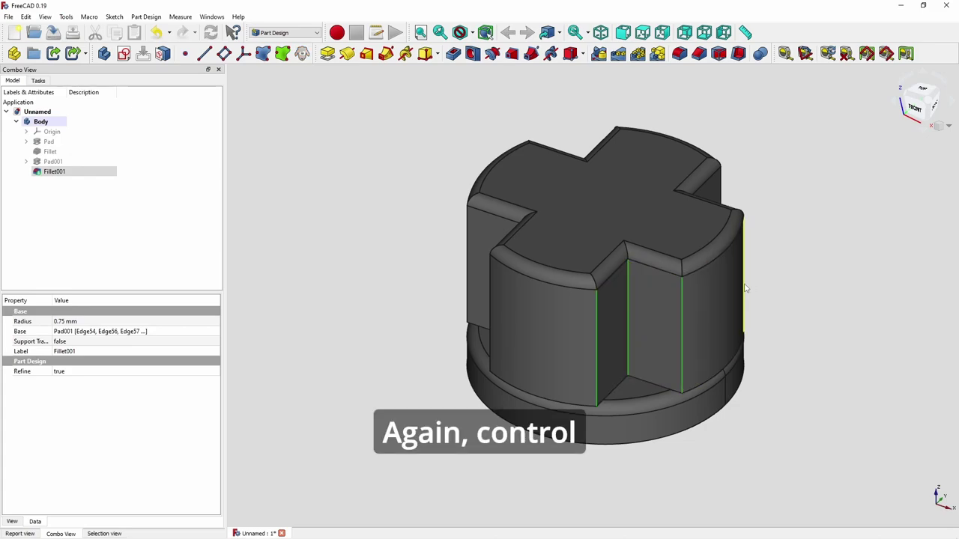
middle_click_drag(791, 274, 621, 321)
left_click(701, 260, "ctrl")
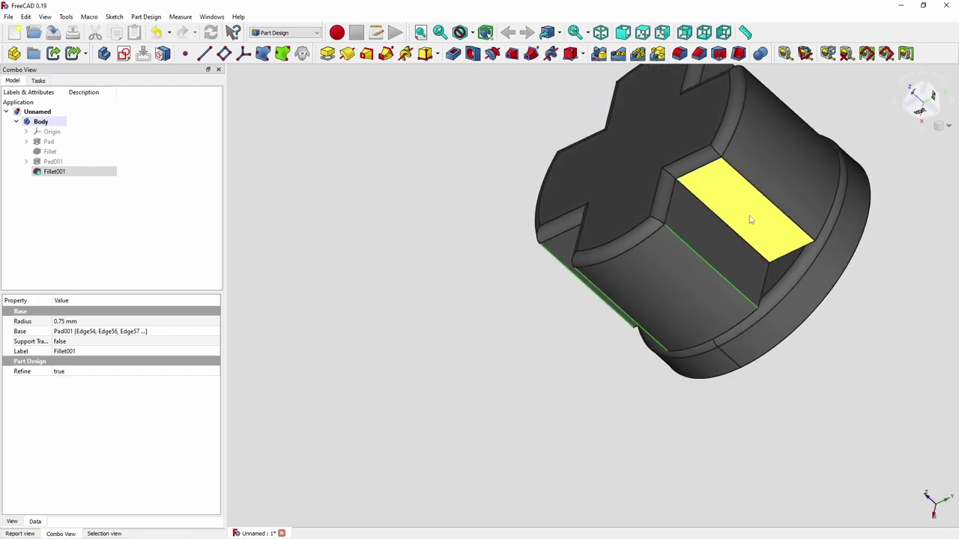
left_click(728, 228, "ctrl")
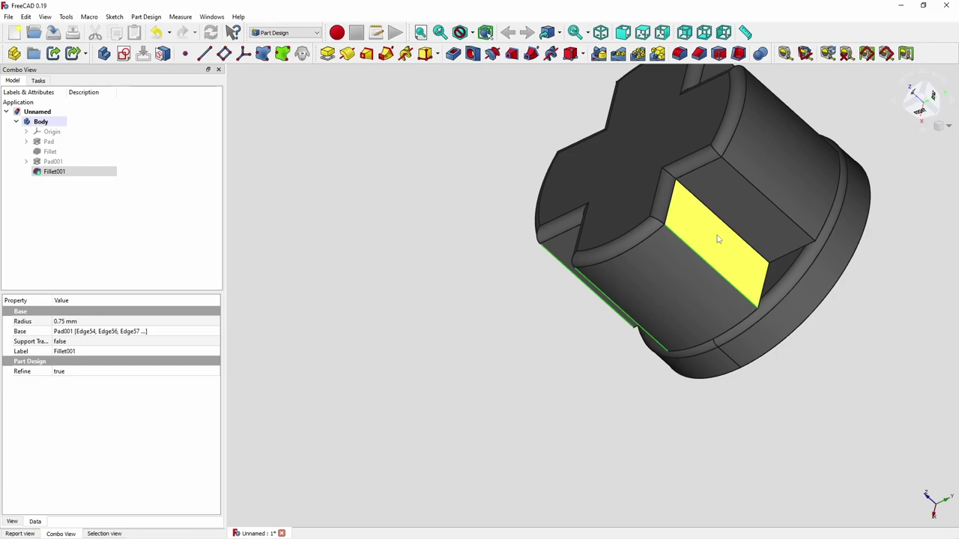
left_click(724, 233, "ctrl")
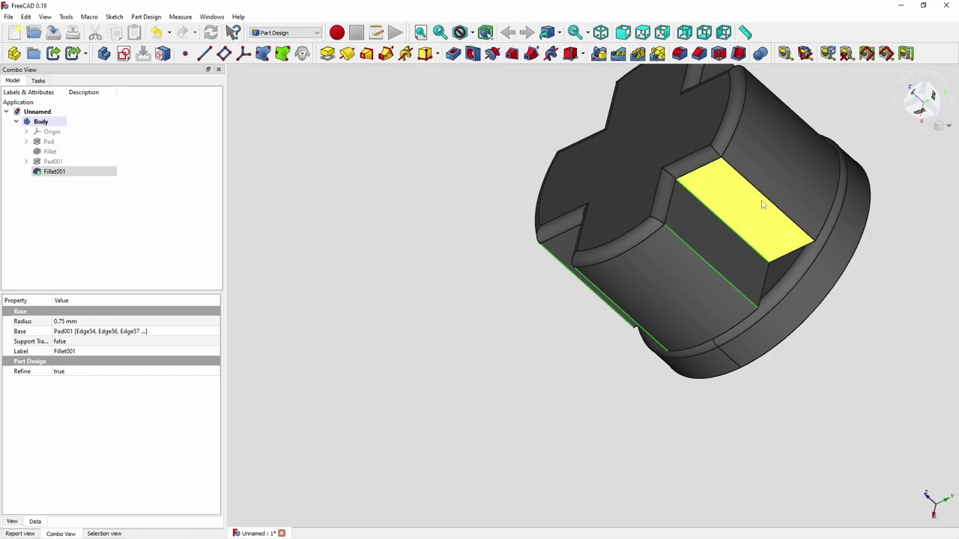
middle_click_drag(790, 152, 489, 333)
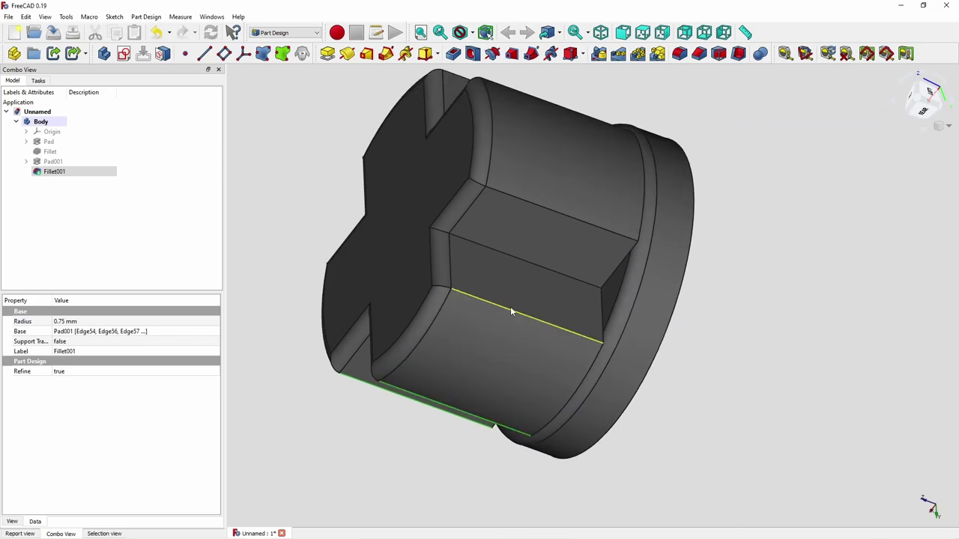
left_click(512, 312, "ctrl")
left_click(528, 260, "ctrl")
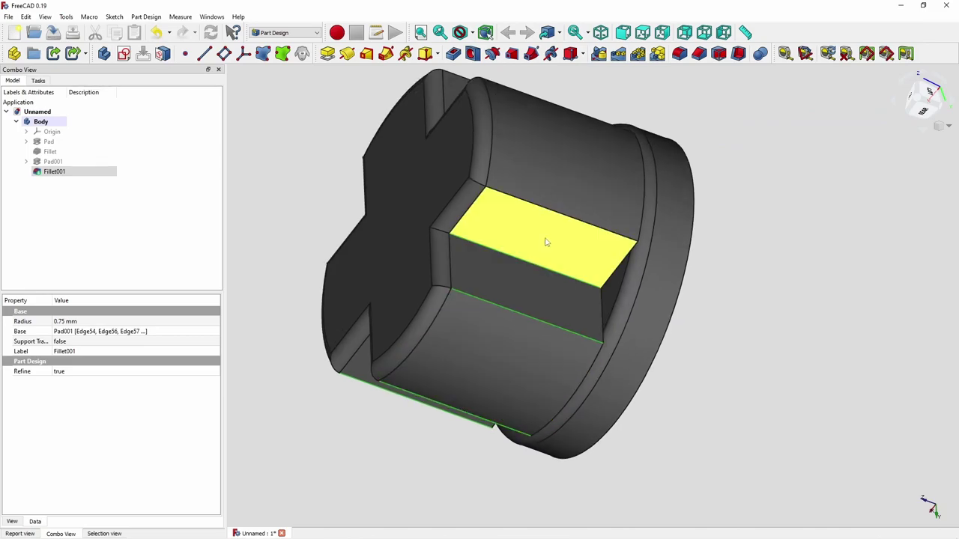
scroll(567, 186, "up", 2)
middle_click_drag(567, 187, 563, 273)
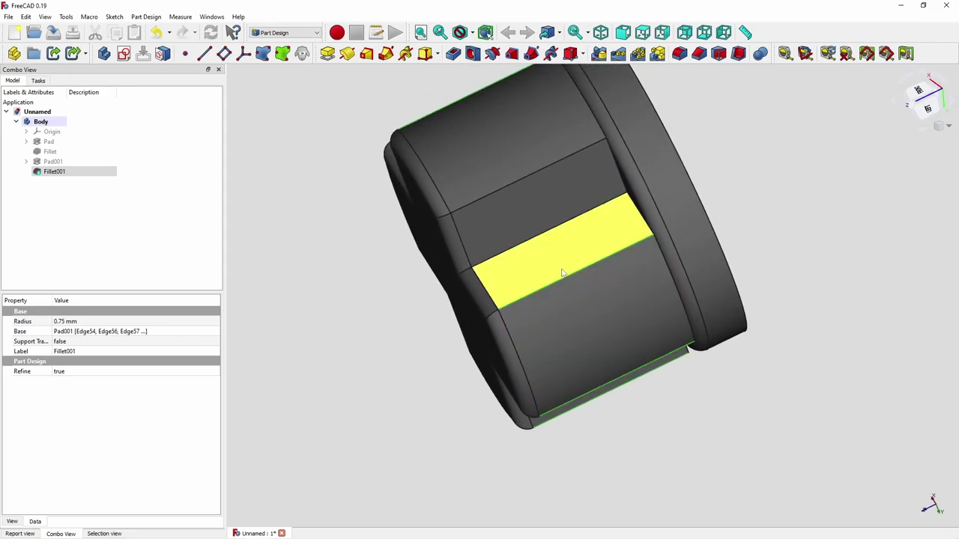
left_click(534, 176)
left_click(679, 53)
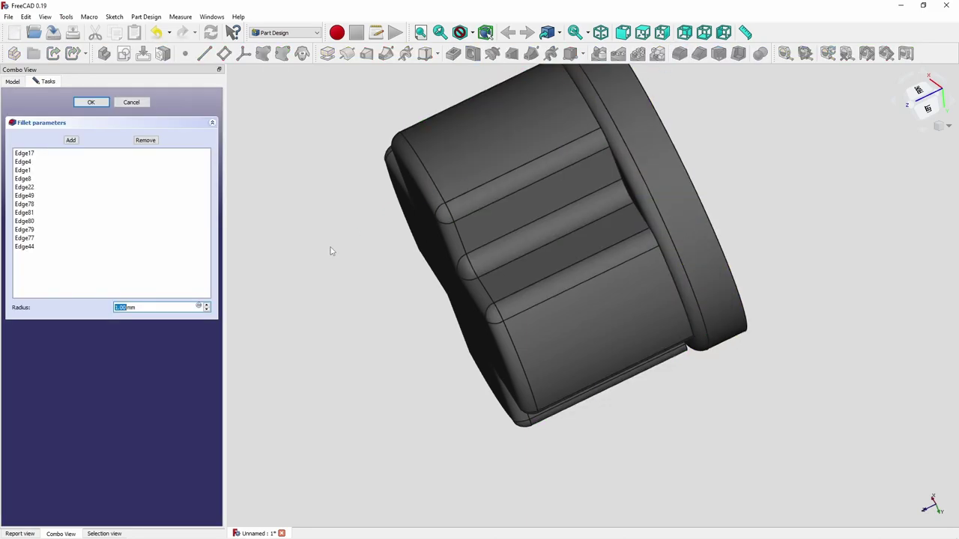
key("Return")
middle_click_drag(332, 251, 499, 284)
Switch to the PowerPoint slide show to check the remaining cross knob instructions, and return to FreeCAD
key("alt+Tab")
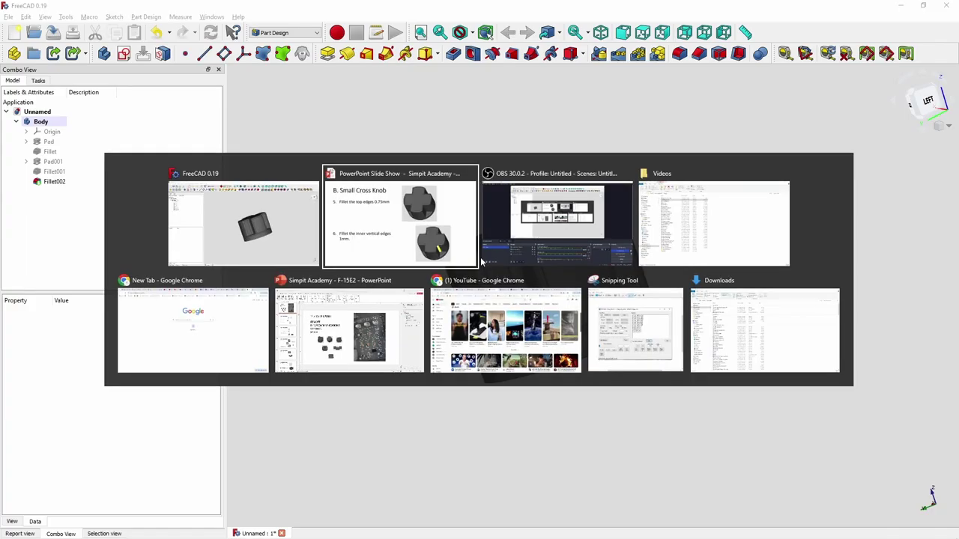
scroll(466, 339, "up", 2)
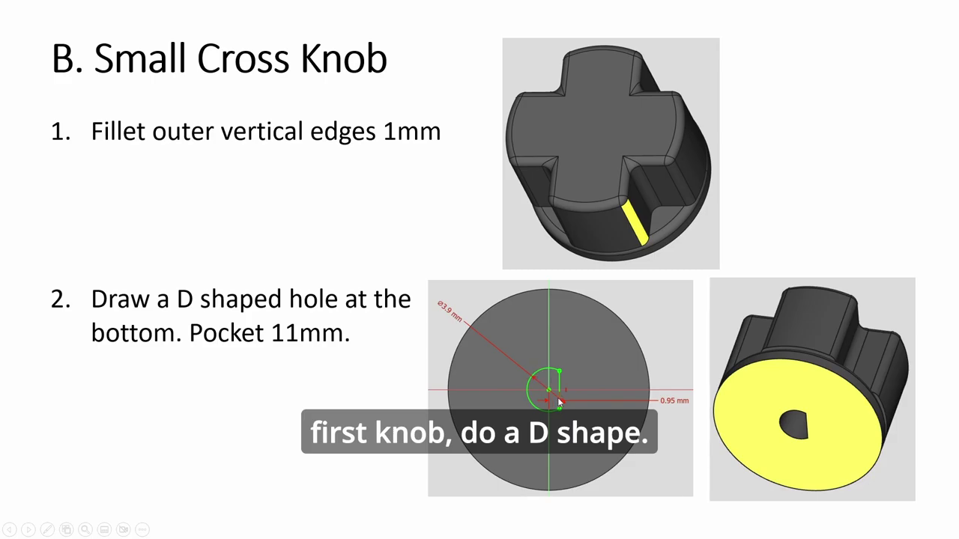
key("alt+Tab")
Export the cross knob's Body and close the document
middle_click_drag(605, 292, 672, 379)
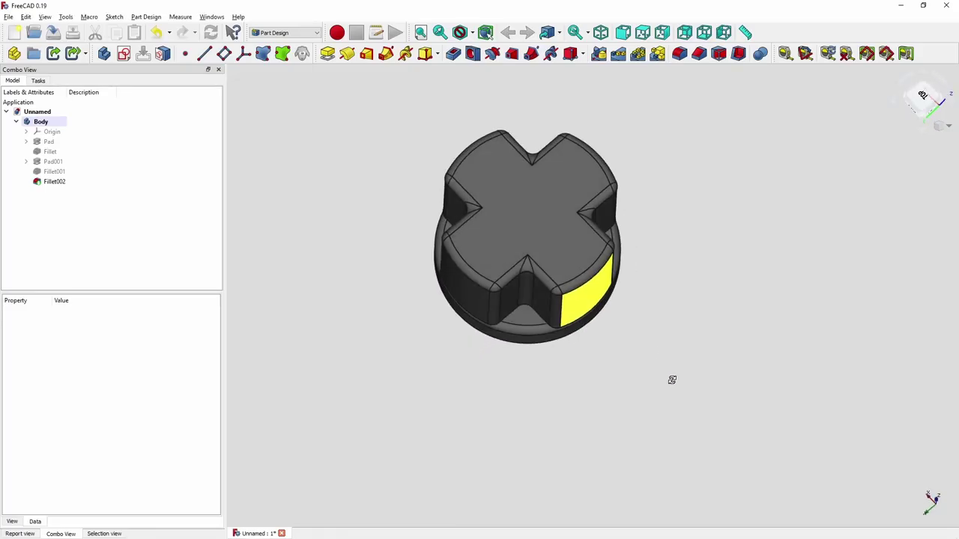
left_click(41, 121)
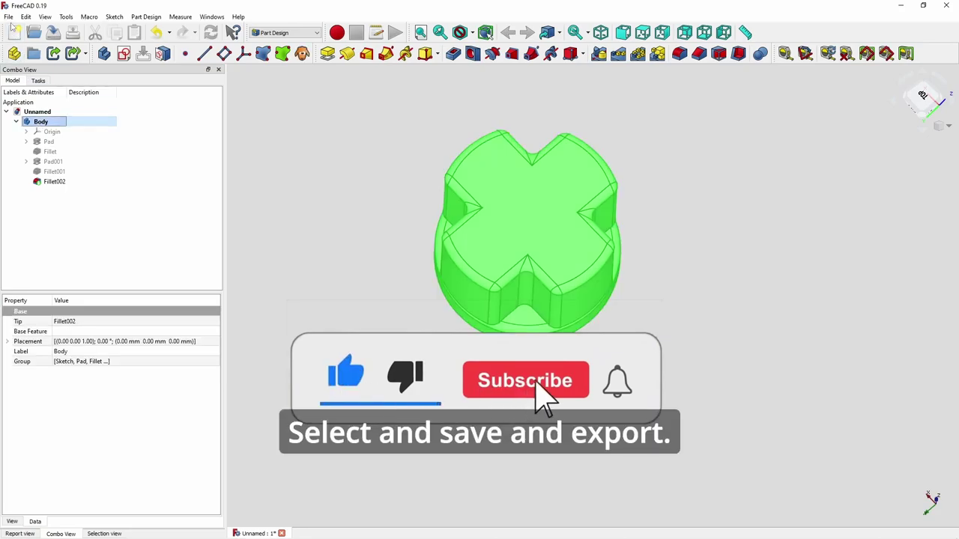
left_click(8, 17)
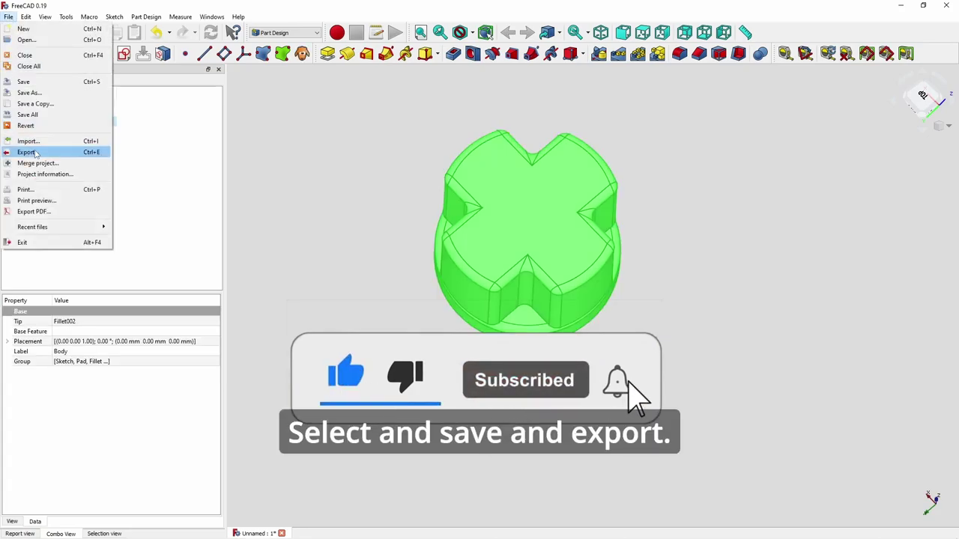
left_click(385, 205)
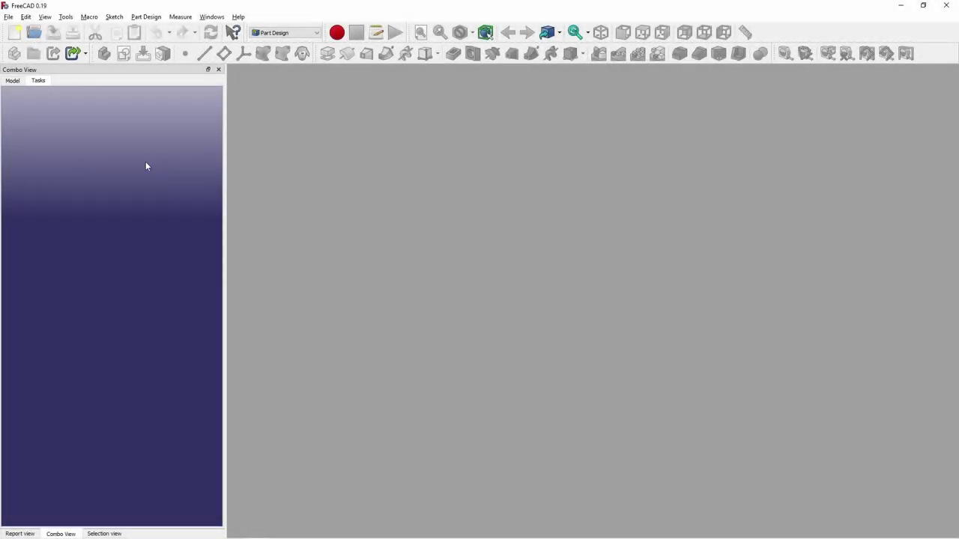
Create a new document with a body and start a sketch on the XY plane
left_click(14, 32)
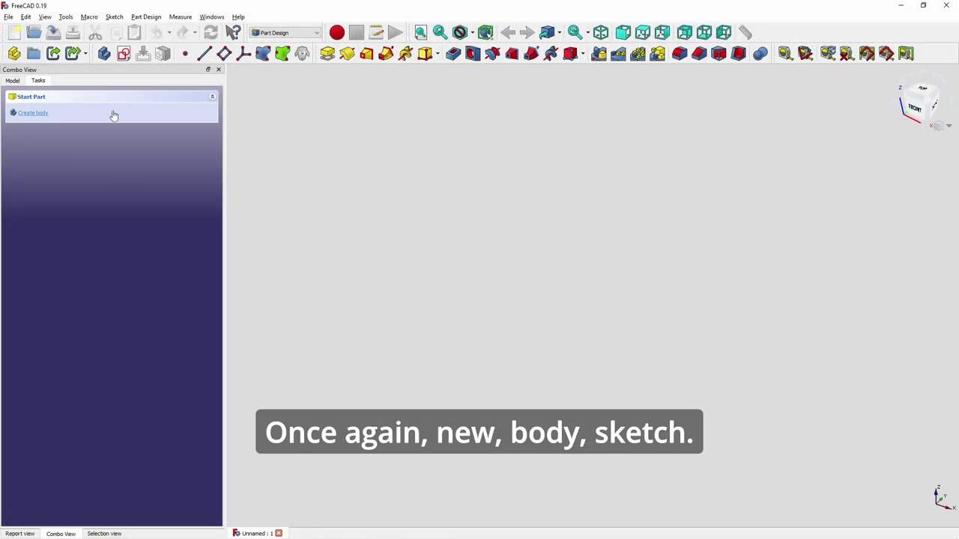
left_click(104, 53)
left_click(123, 53)
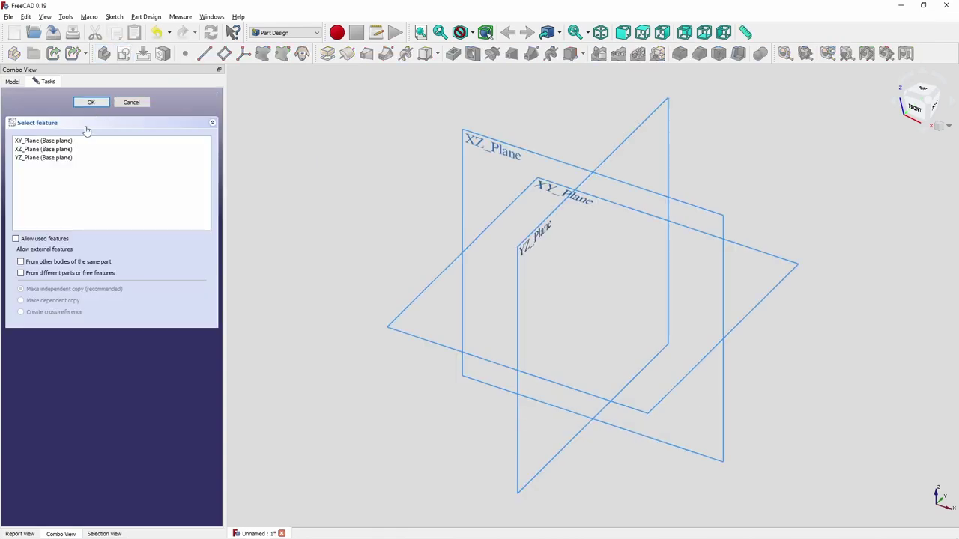
left_click(74, 142)
left_click(91, 102)
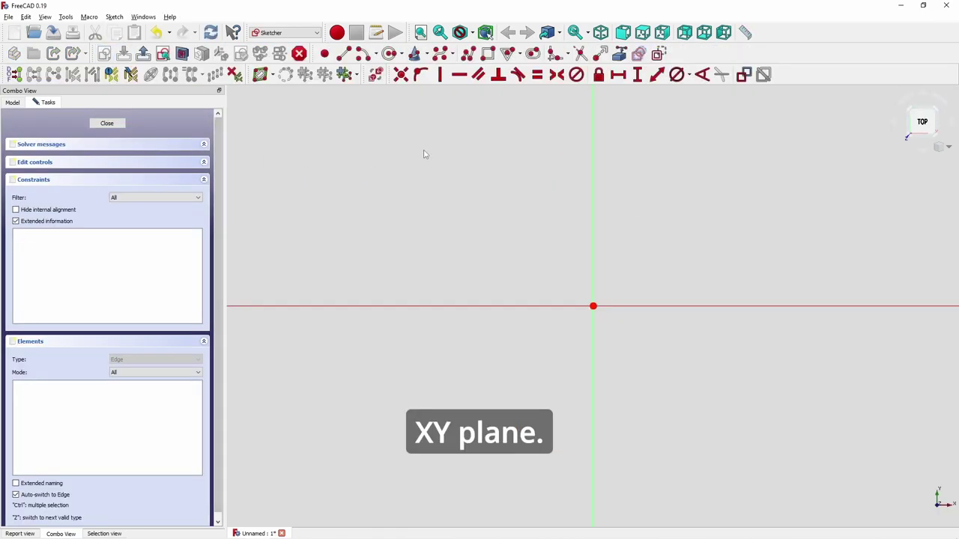
Sketch a circle centred on the origin, constrain its diameter to 18 mm, and close the sketch
left_click(592, 306)
left_click(660, 285)
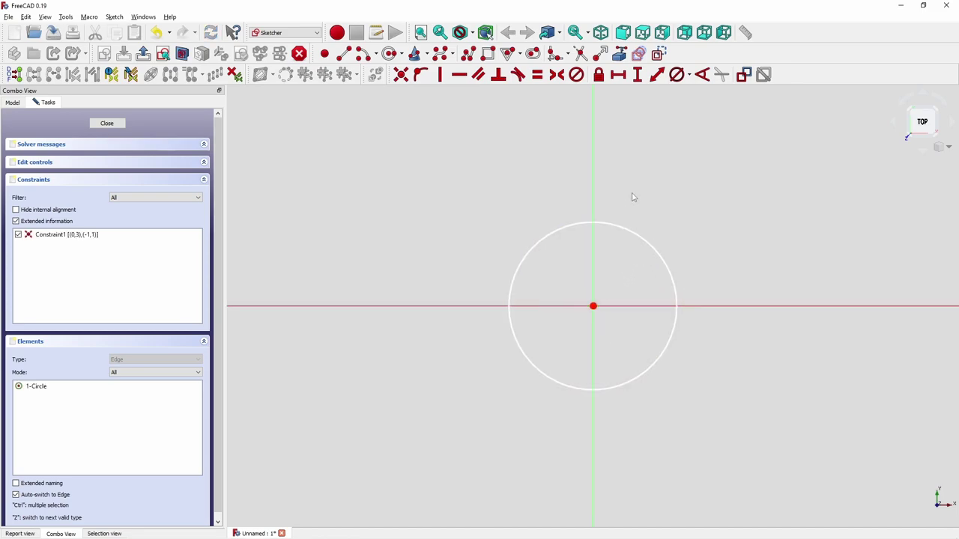
left_click(629, 230)
type("18")
key("Return")
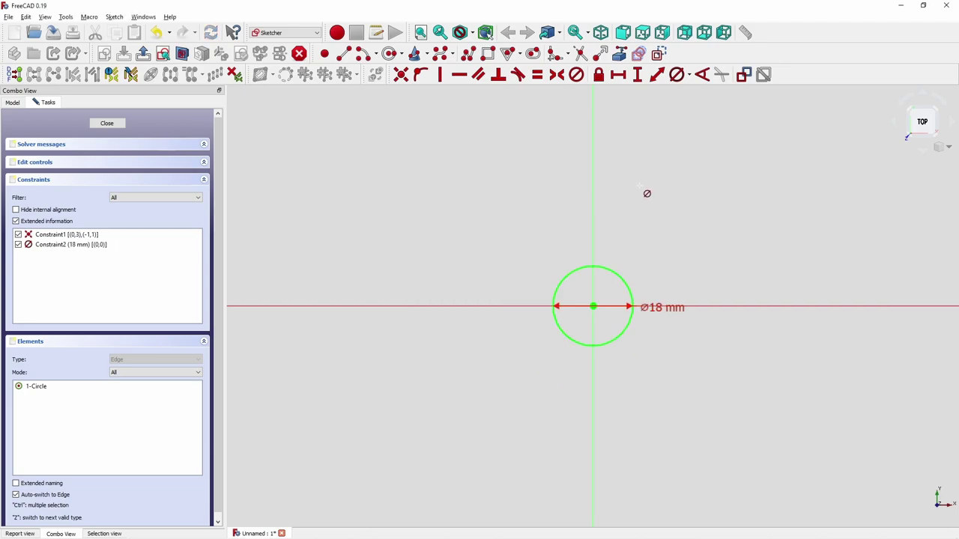
left_click(106, 124)
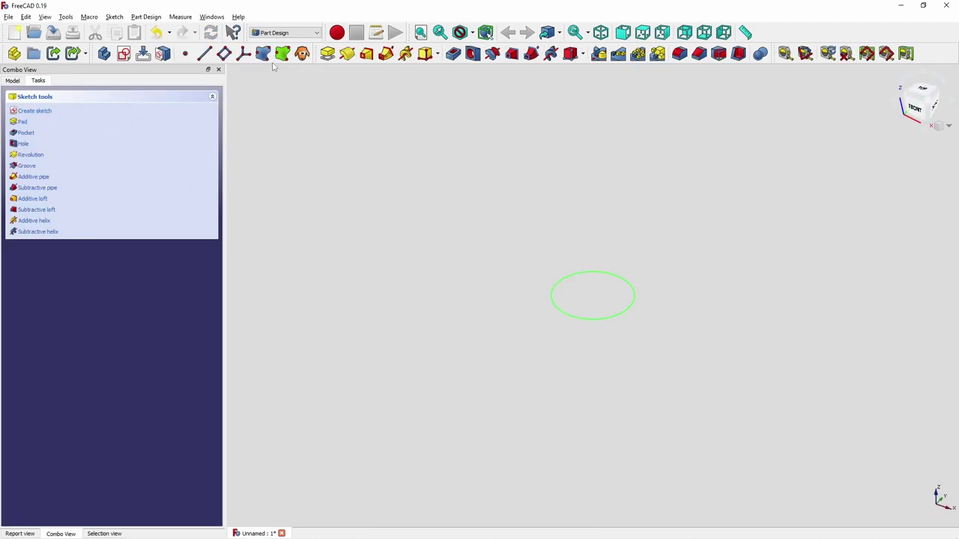
Pad the circle sketch 3 mm into a disc
left_click(328, 54)
type("3")
key("Return")
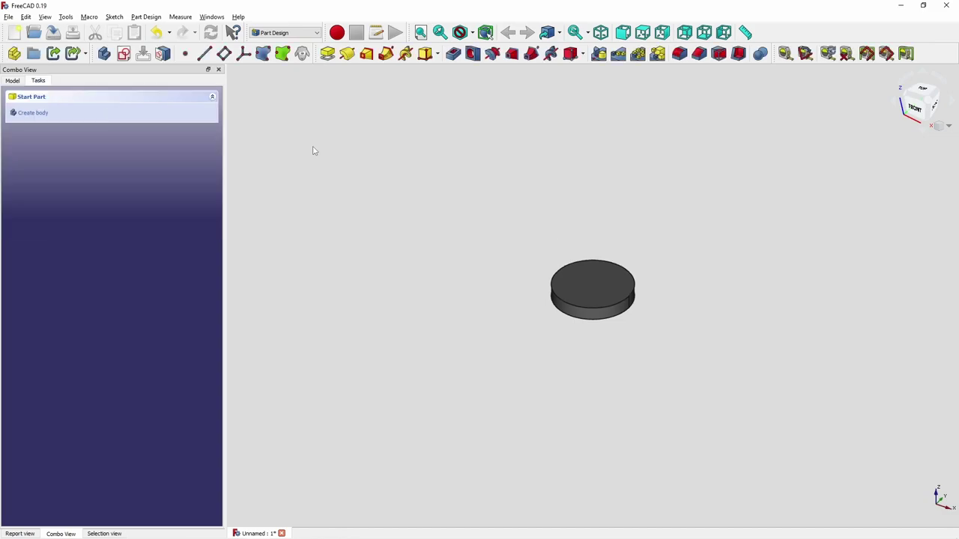
Fillet the disc's top circular edge with a 0.75 mm radius
scroll(546, 248, "up", 5)
left_click(591, 395)
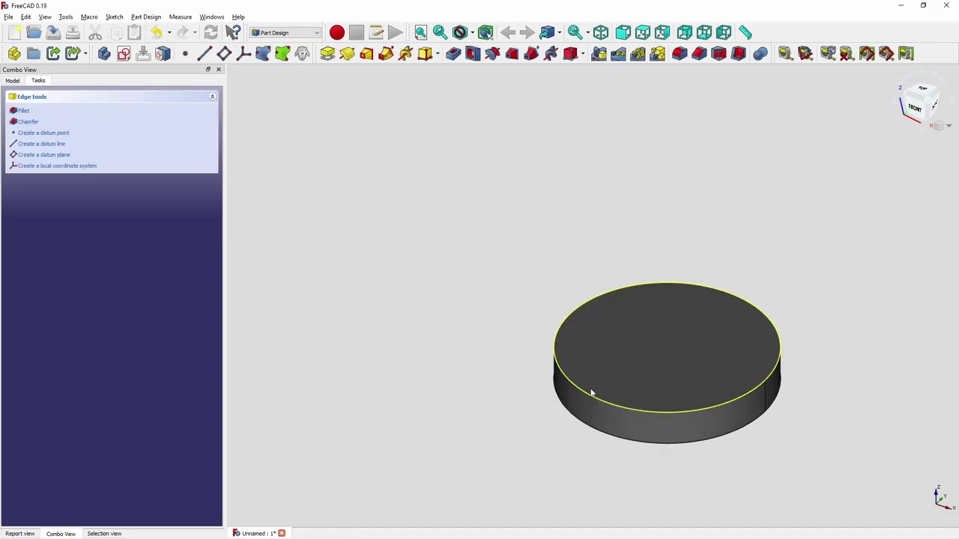
left_click(679, 56)
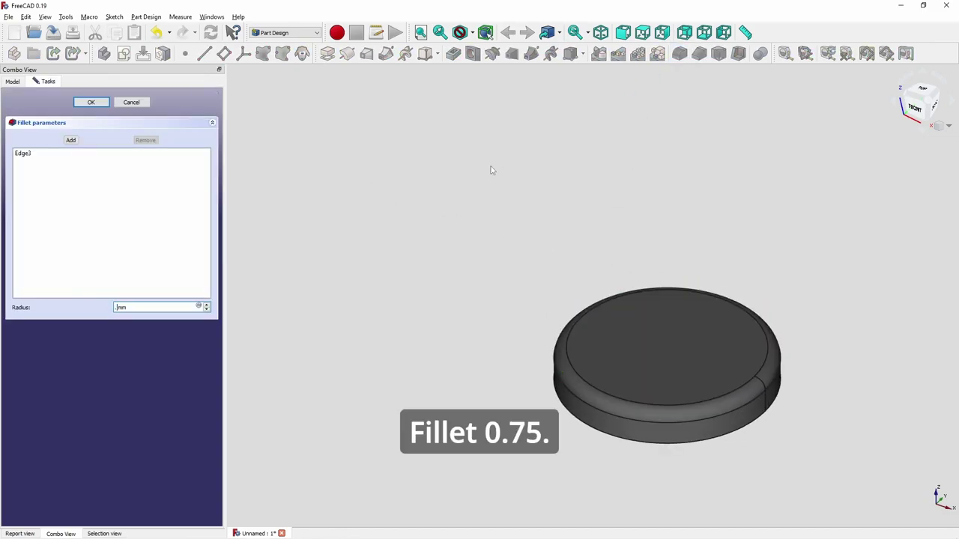
key("Return")
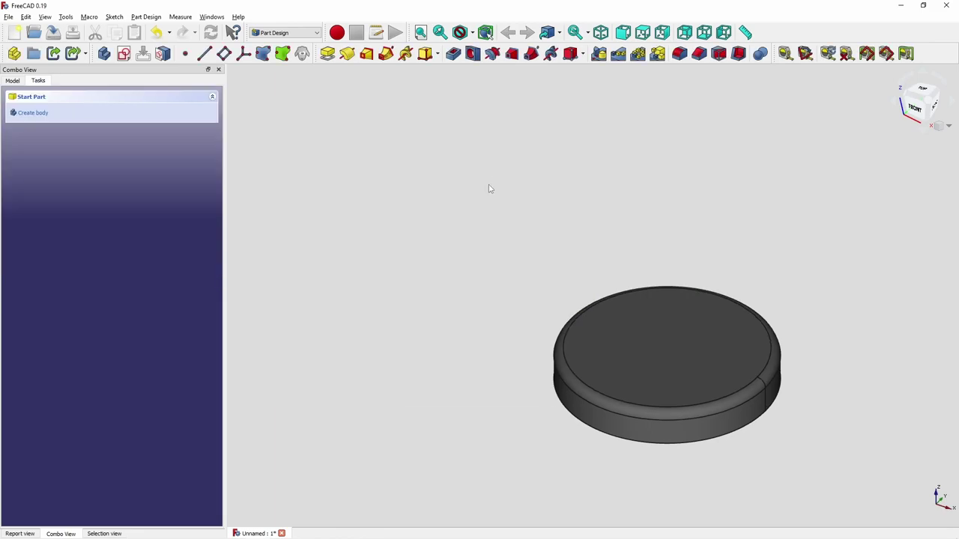
Start a new sketch on the disc's top face
left_click(624, 315)
left_click(124, 54)
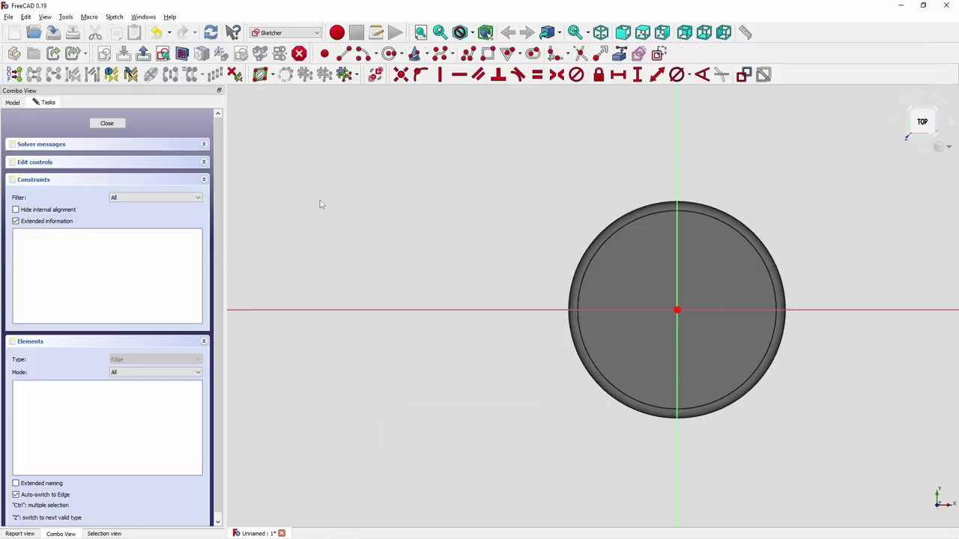
middle_click_drag(454, 223, 285, 223)
scroll(321, 186, "up", 1)
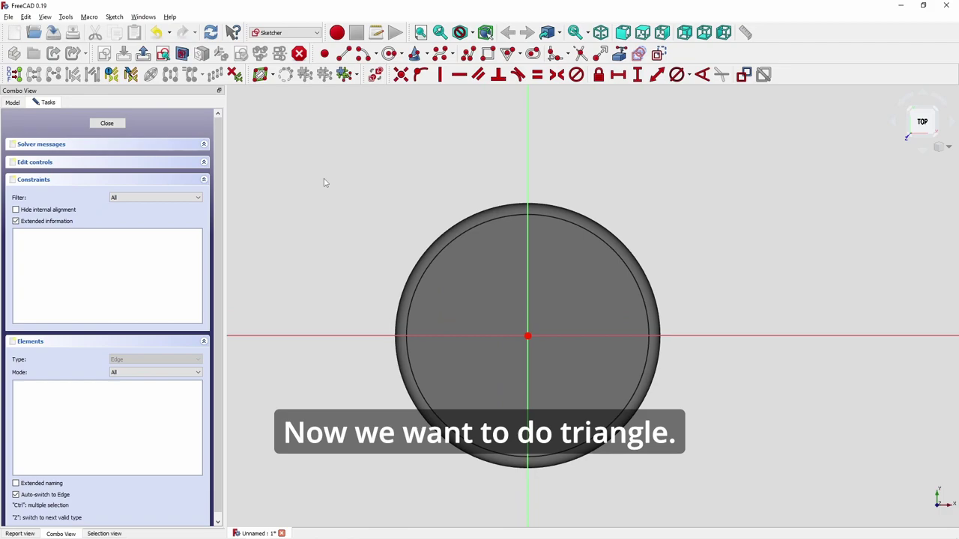
Draw an equilateral triangle centred on the origin, one corner pointing down near the vertical axis, with a circumscribed circle about 18 mm in diameter
left_click(517, 56)
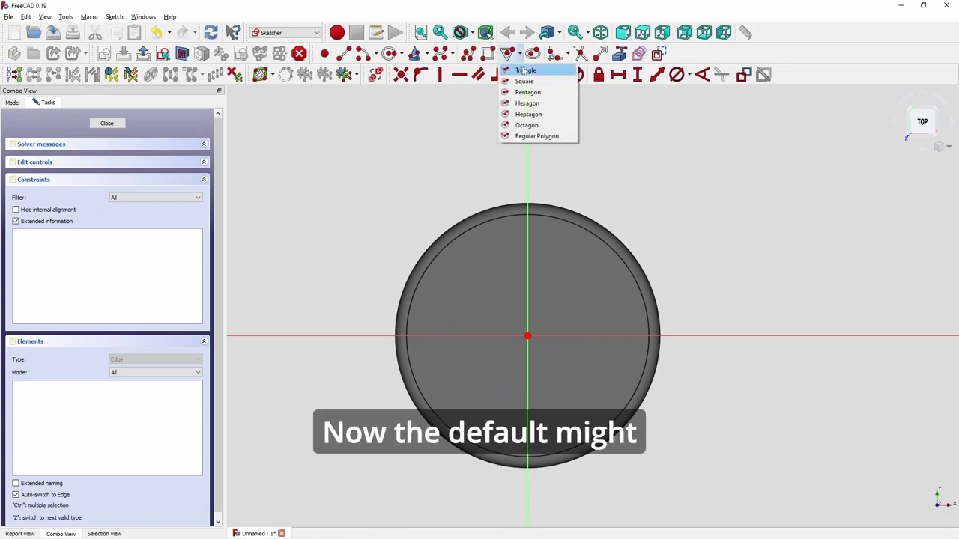
left_click(527, 103)
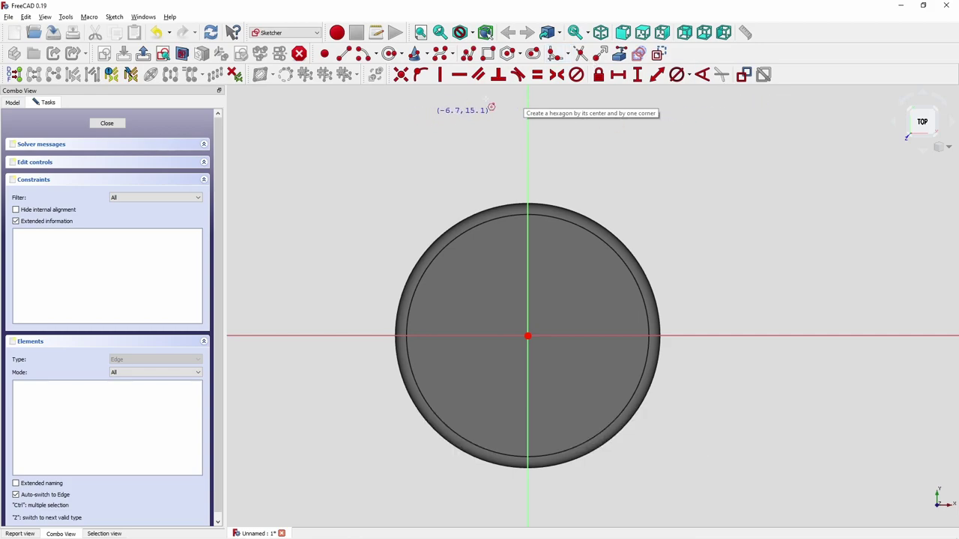
left_click(520, 54)
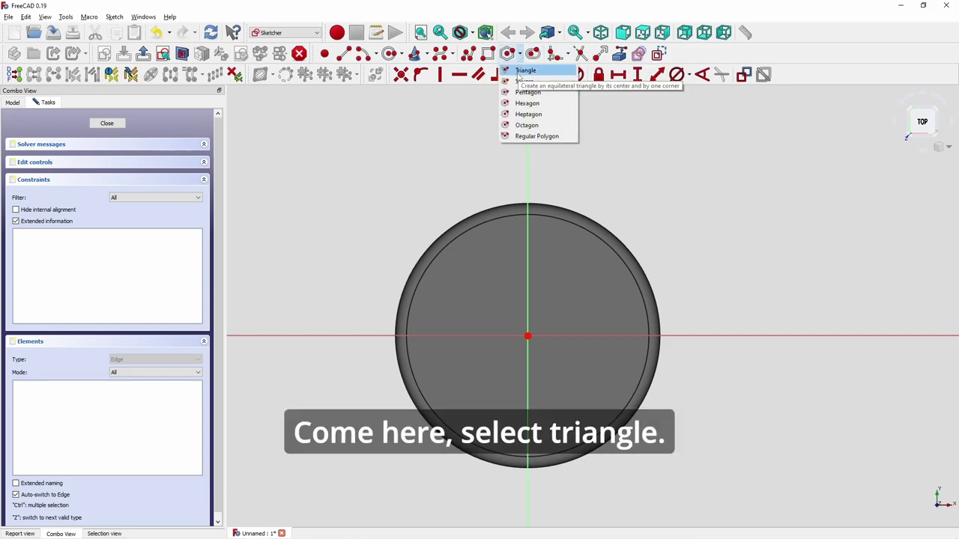
left_click(525, 69)
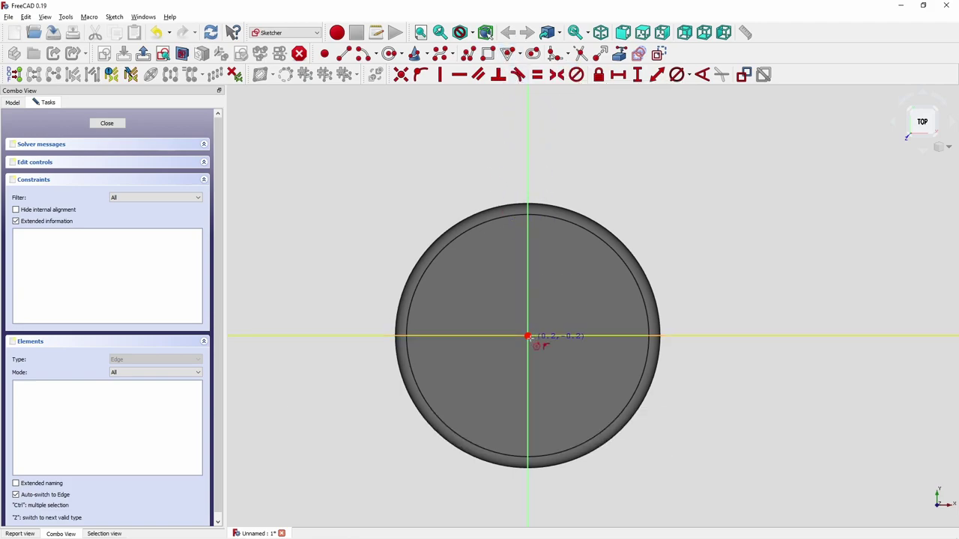
left_click(528, 336)
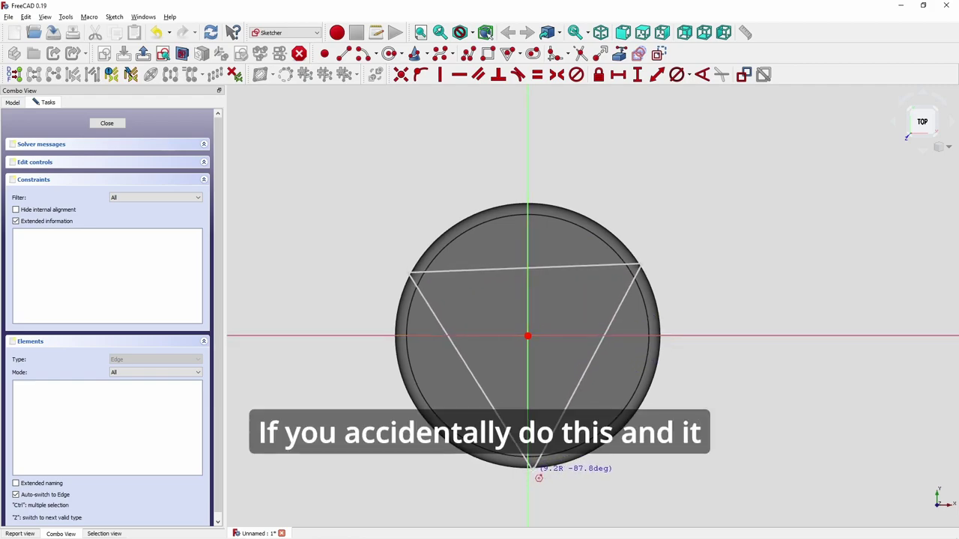
left_click(531, 466)
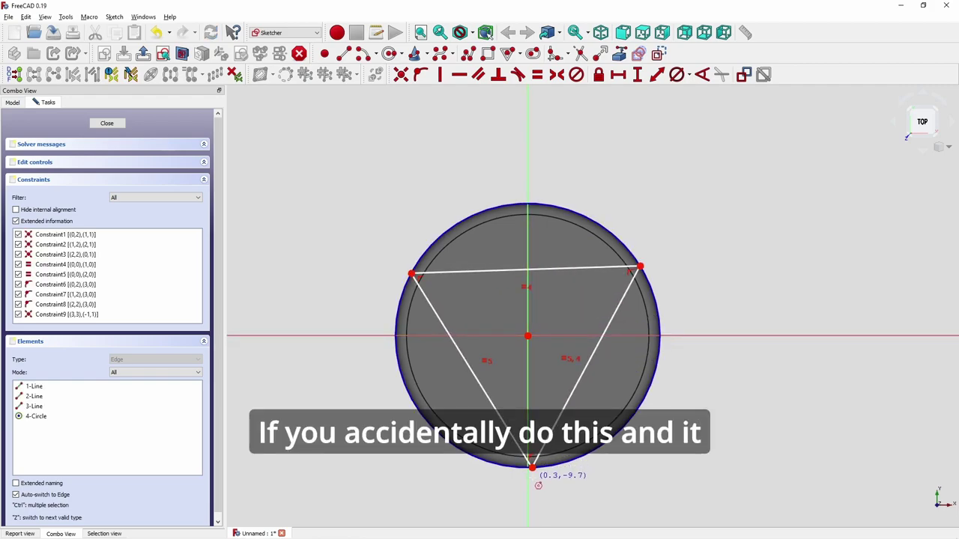
Constrain the triangle's bottom corner to align vertically with the origin
scroll(534, 464, "up", 3)
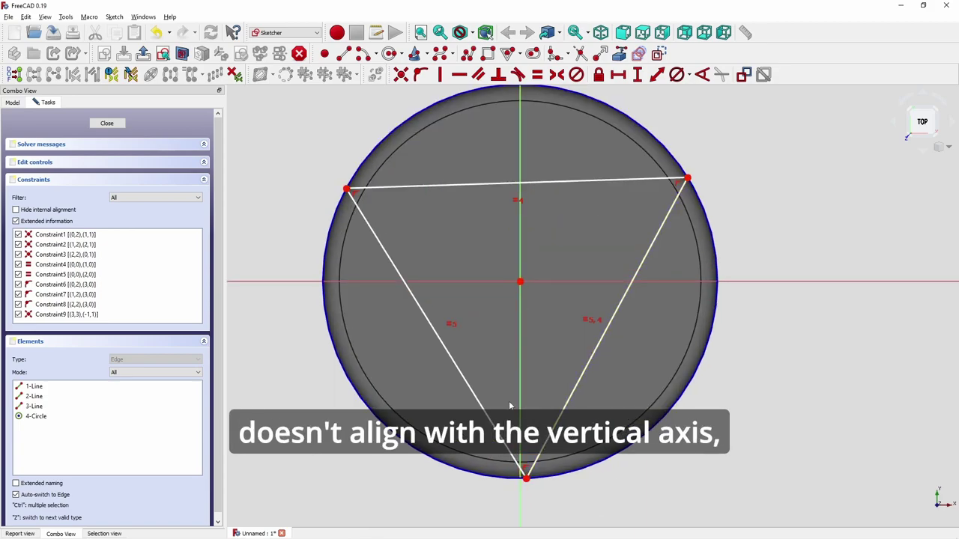
left_click(526, 481)
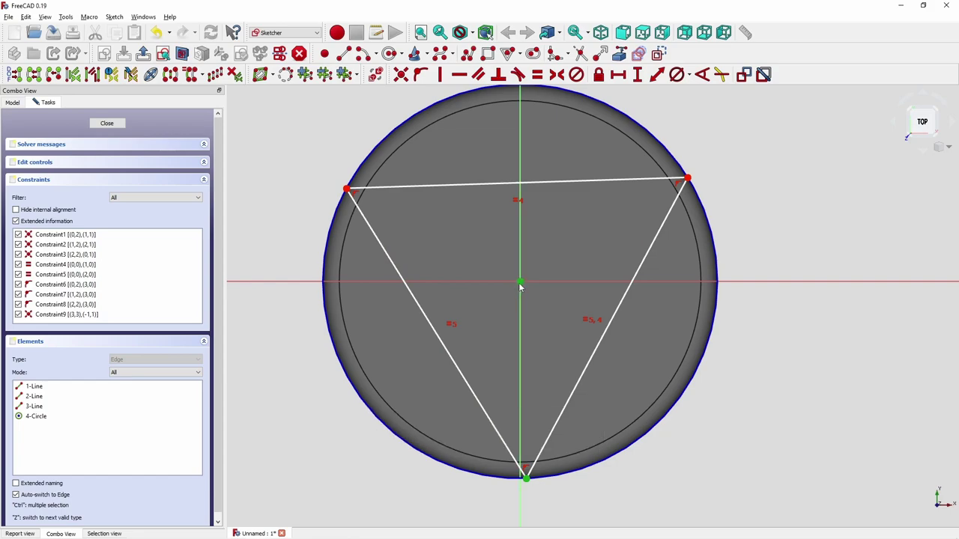
left_click(440, 76)
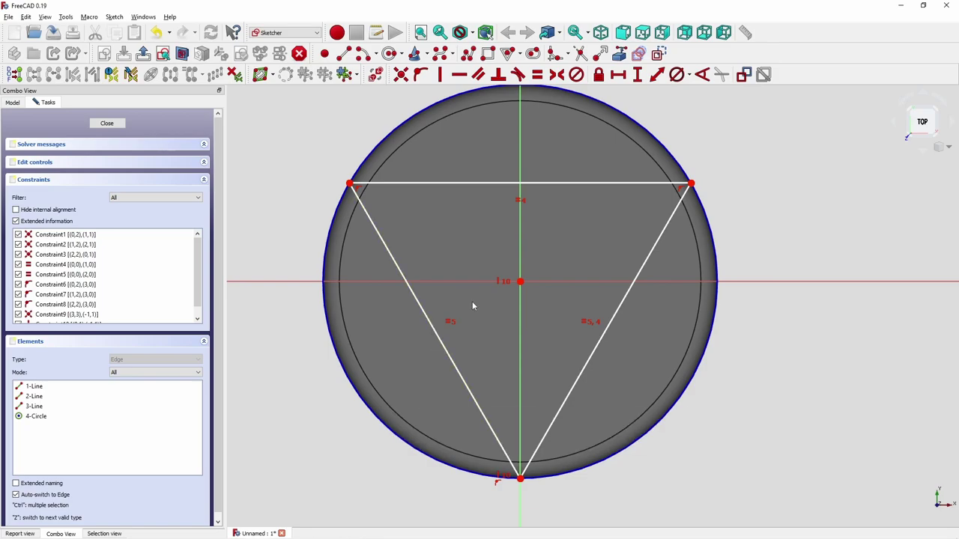
Switch to the PowerPoint slide show to check the next Small Tri Knob instructions, and return to FreeCAD
key("alt+Tab")
key("alt+Tab")
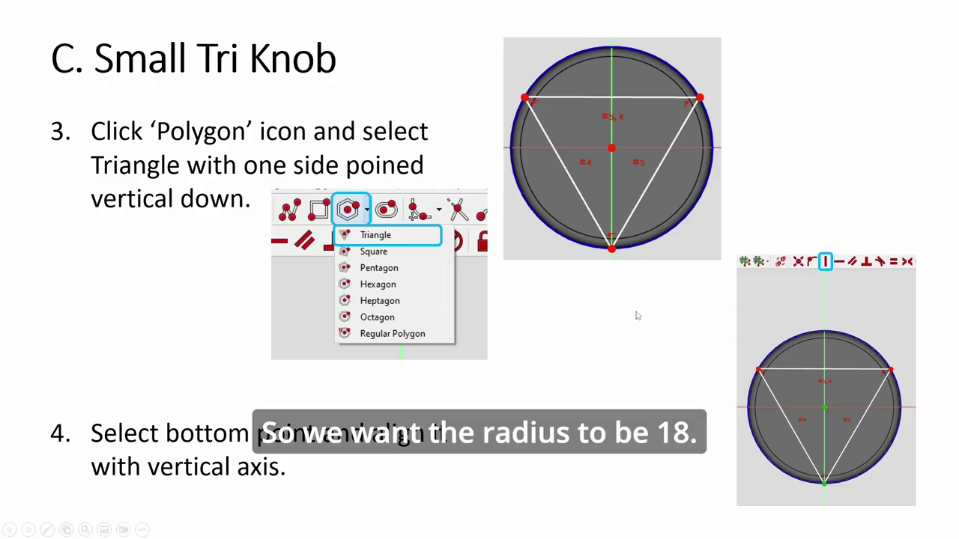
left_click(653, 397)
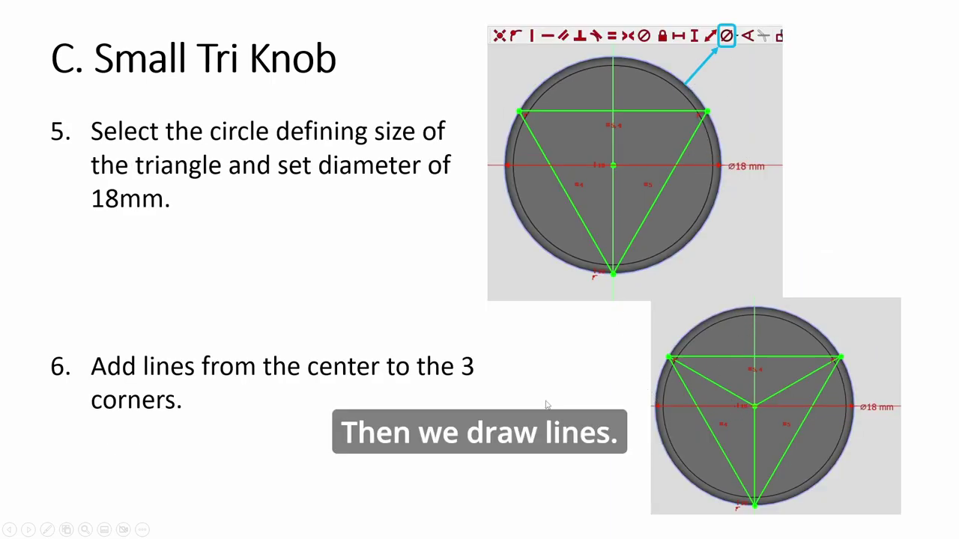
key("alt+Tab")
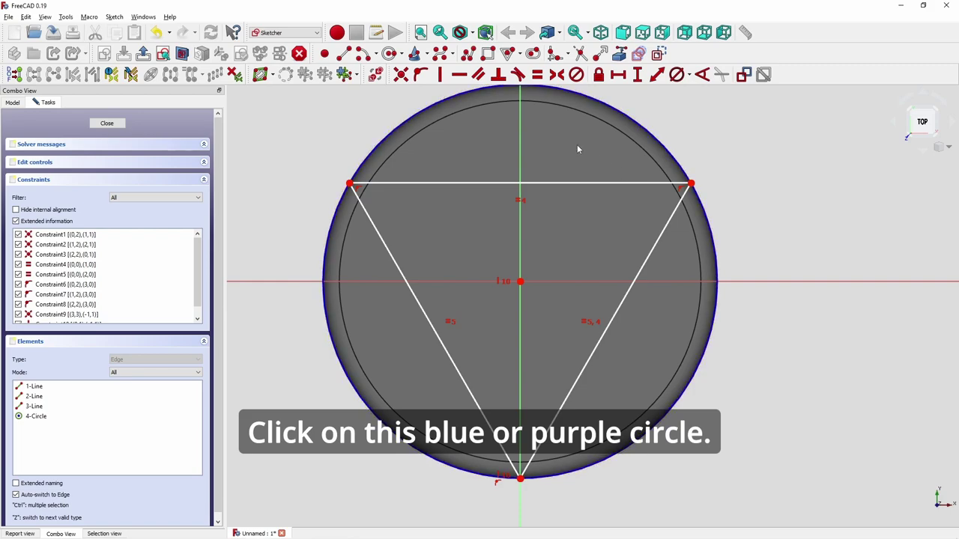
Constrain the diameter of the triangle's construction circle to 18 mm
left_click(619, 112)
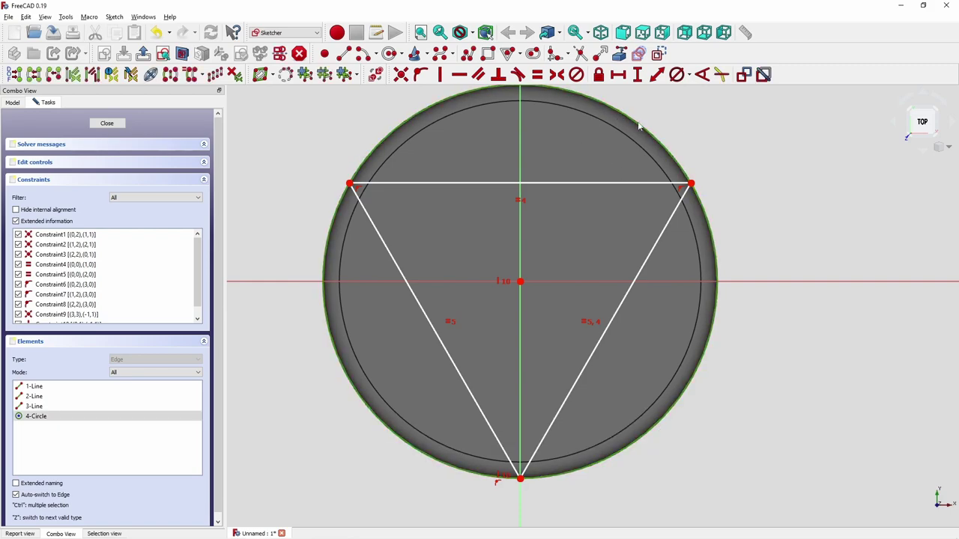
left_click(676, 75)
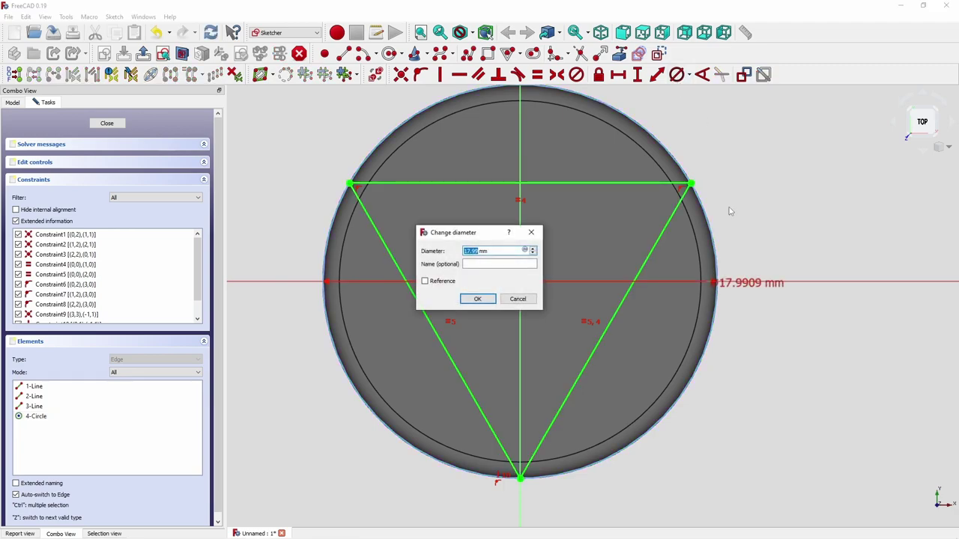
type("18")
key("Return")
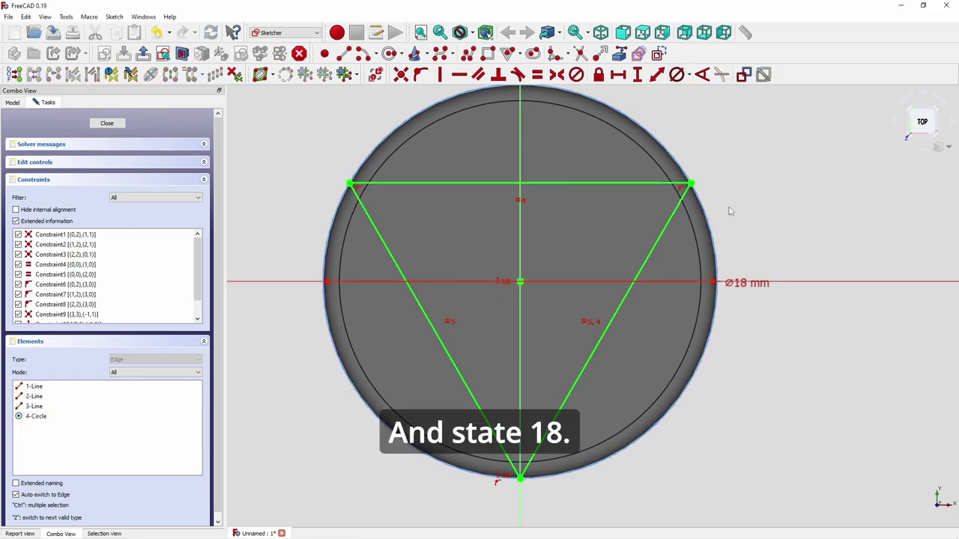
Draw three lines from the origin to the triangle's three corners
scroll(723, 225, "down", 2)
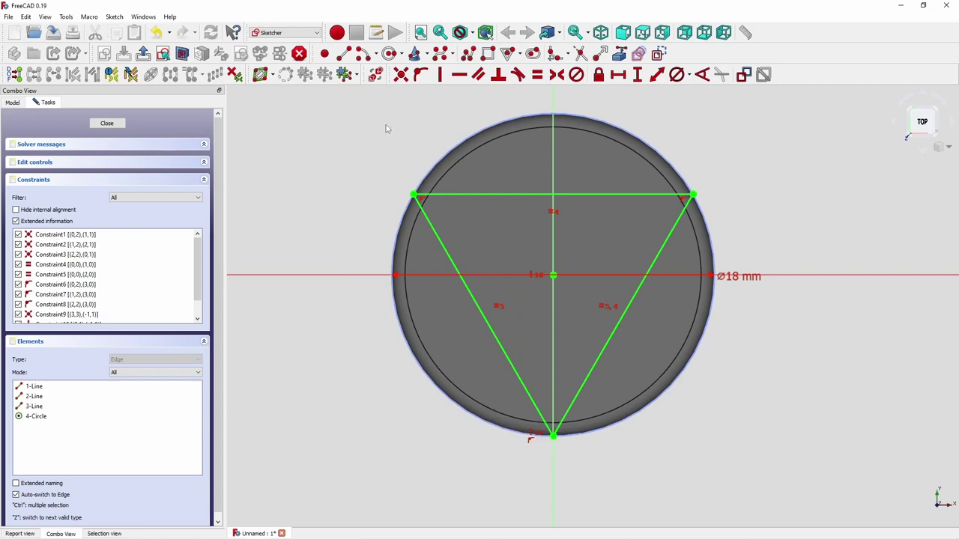
left_click(343, 53)
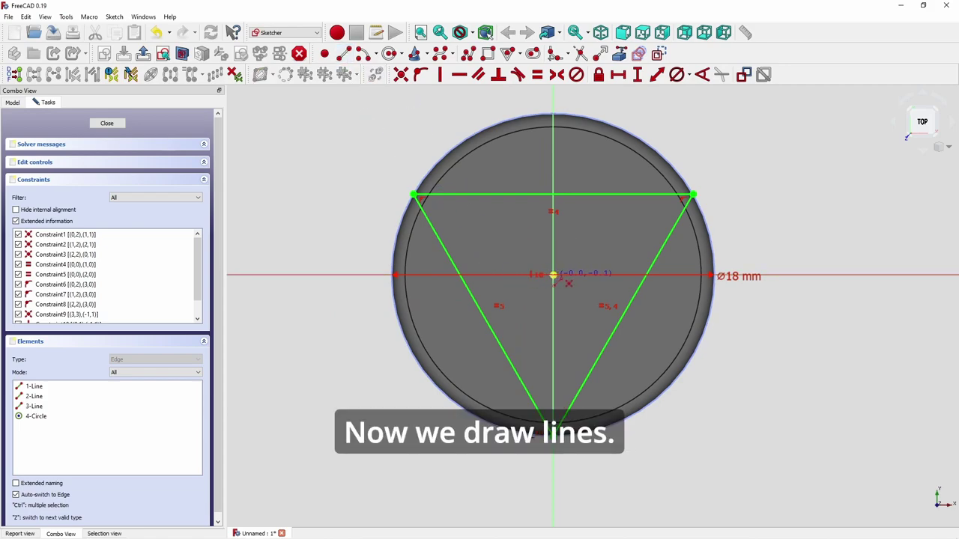
left_click(553, 275)
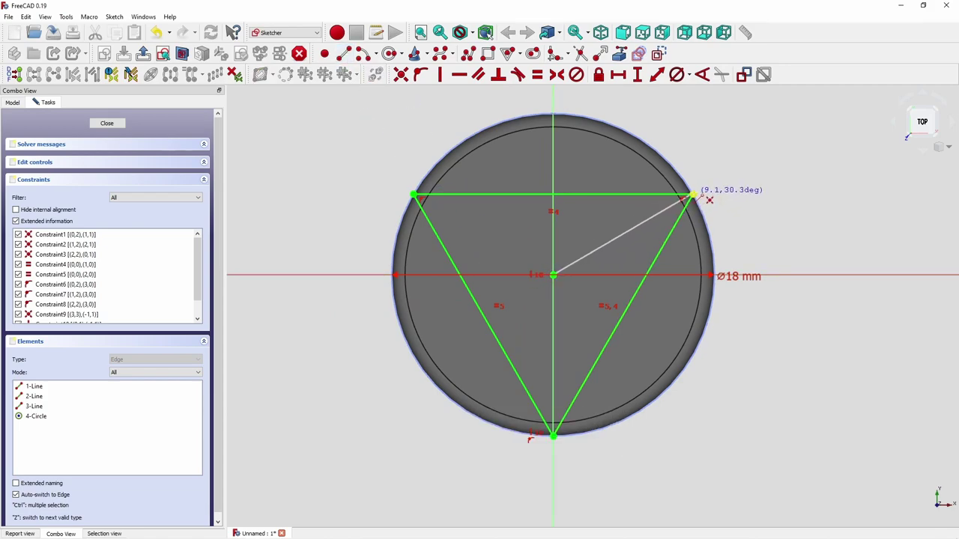
left_click(693, 195)
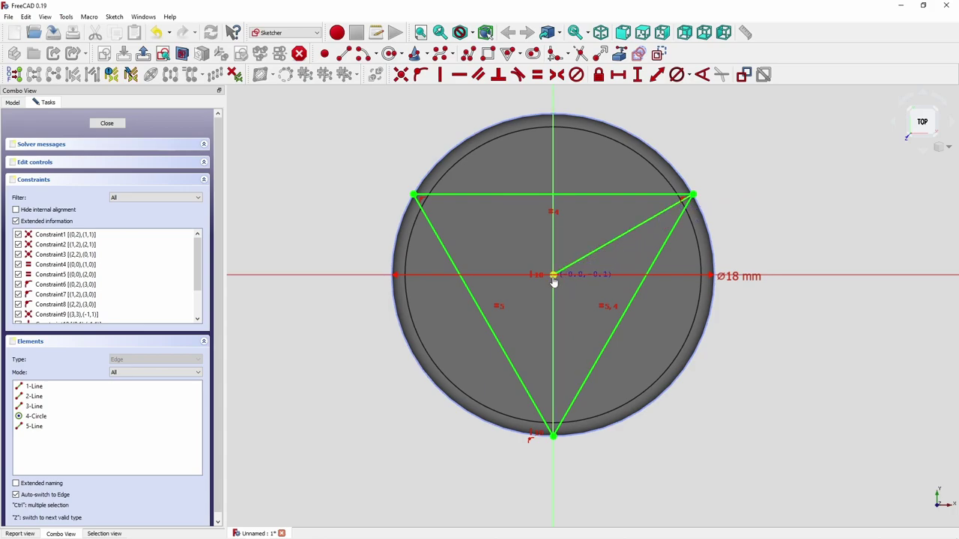
left_click(554, 275)
left_click(414, 195)
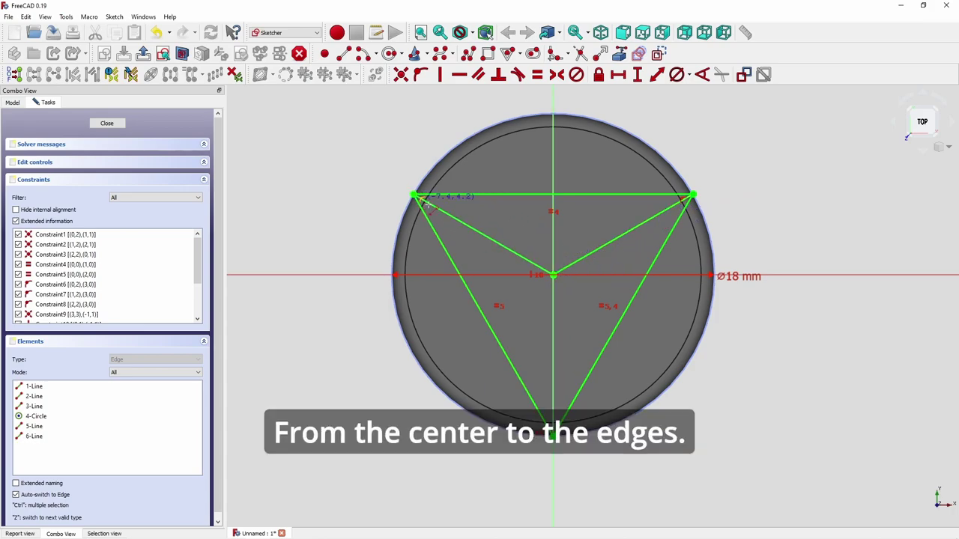
left_click(554, 275)
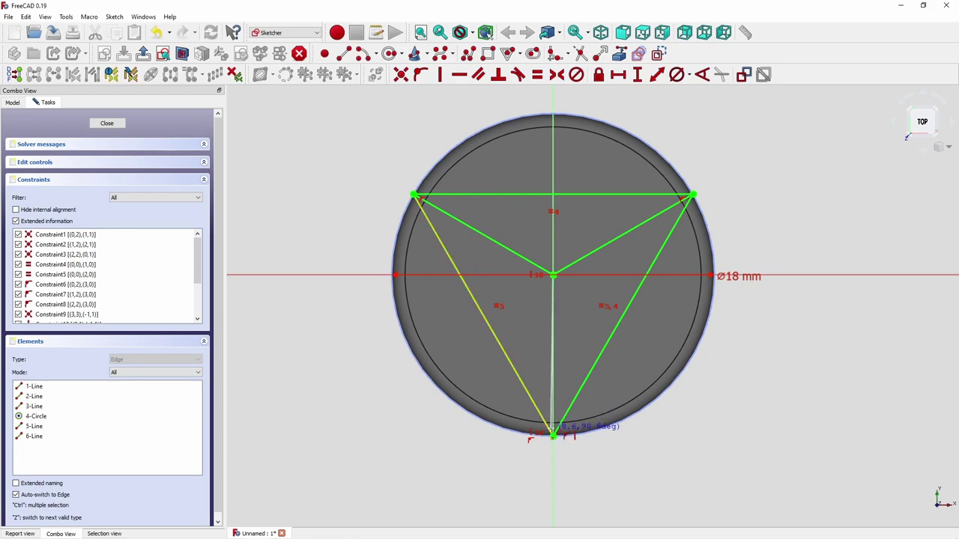
left_click(554, 436)
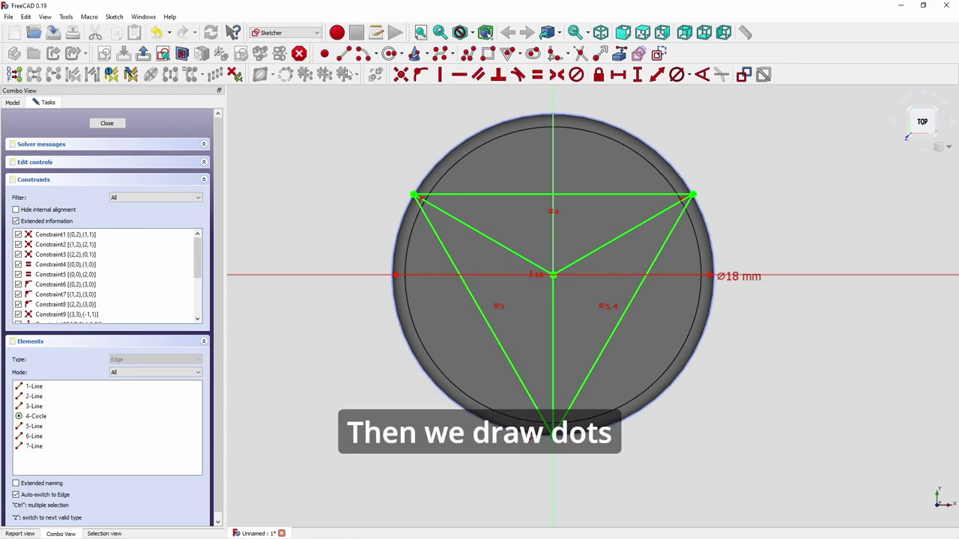
Place a point on each of the three lines running from the origin to the triangle's corners
left_click(324, 54)
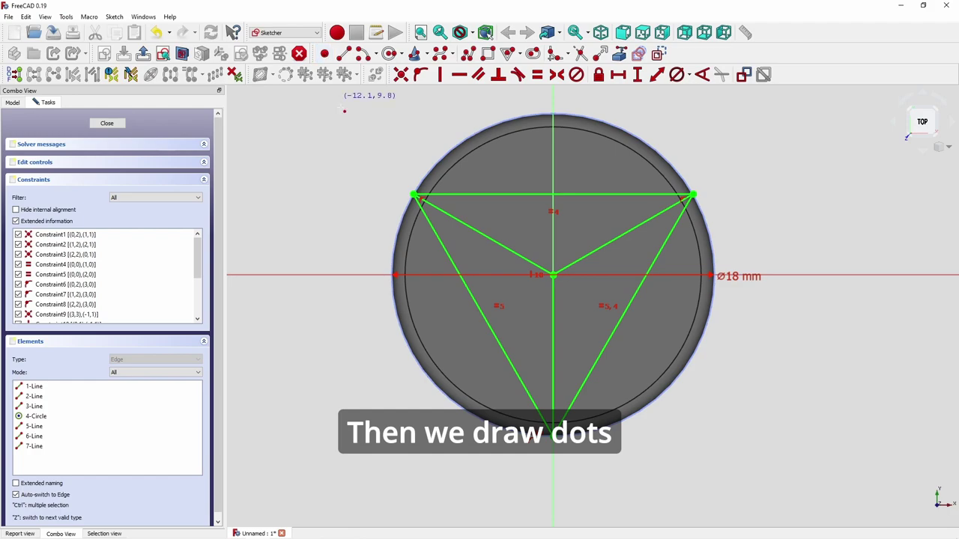
left_click(490, 239)
left_click(615, 240)
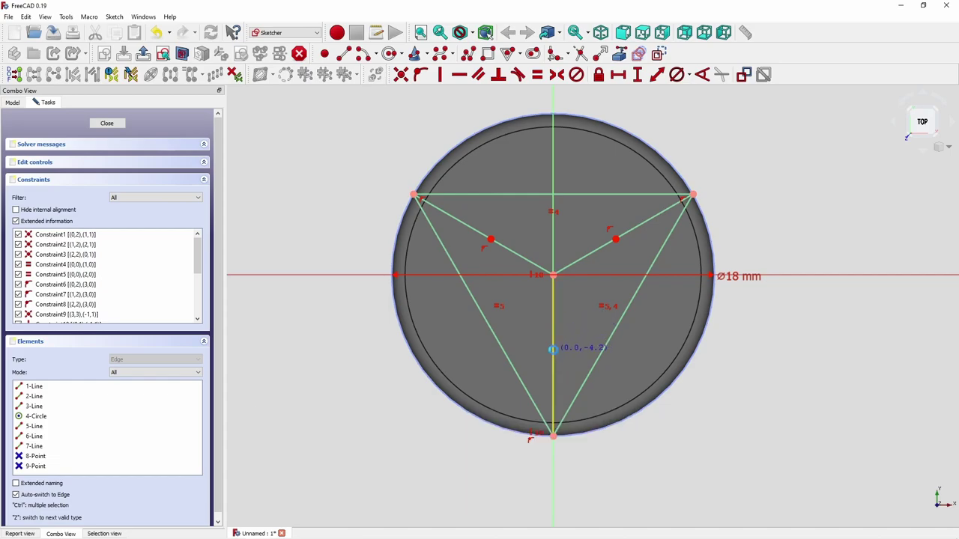
left_click(553, 350)
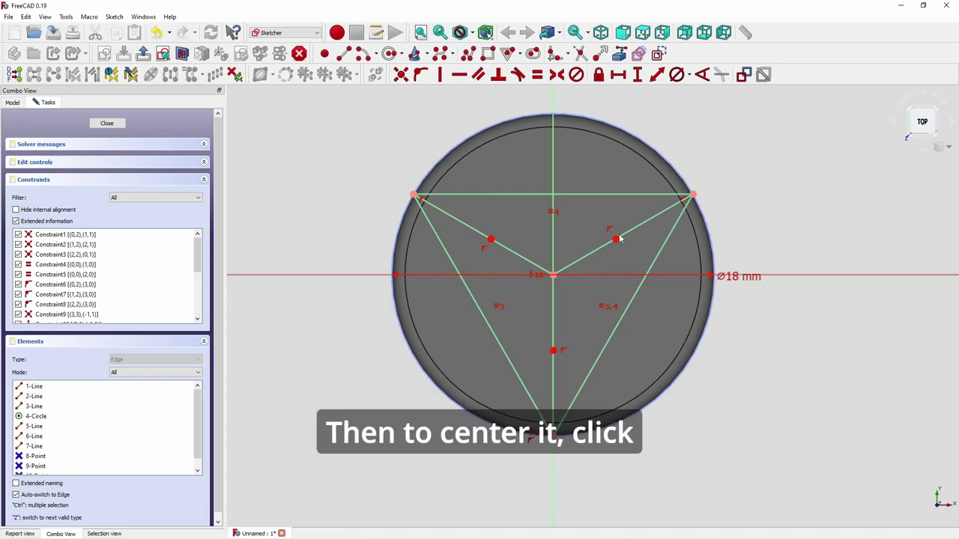
Center each of the three points on its line with a symmetry constraint between the origin and the triangle's corner
left_click(553, 276)
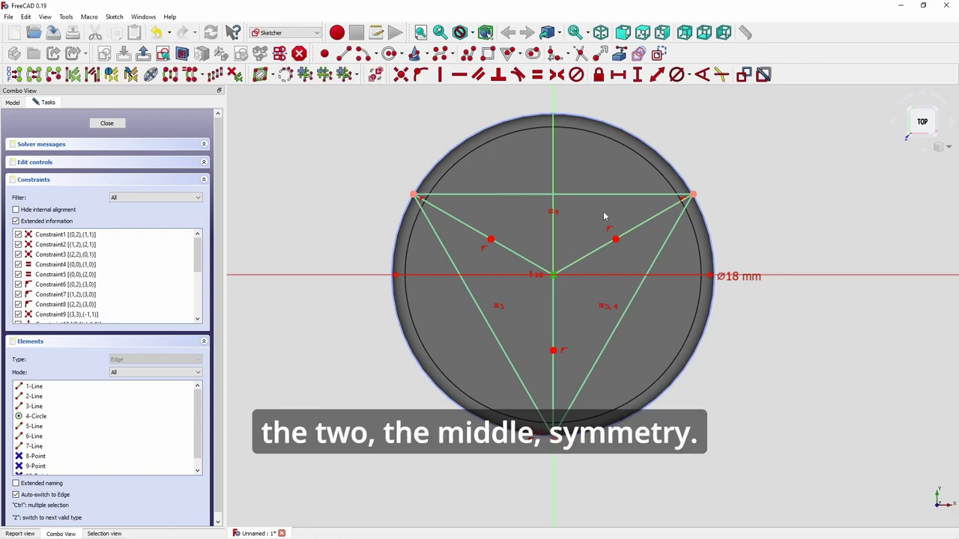
left_click(693, 196)
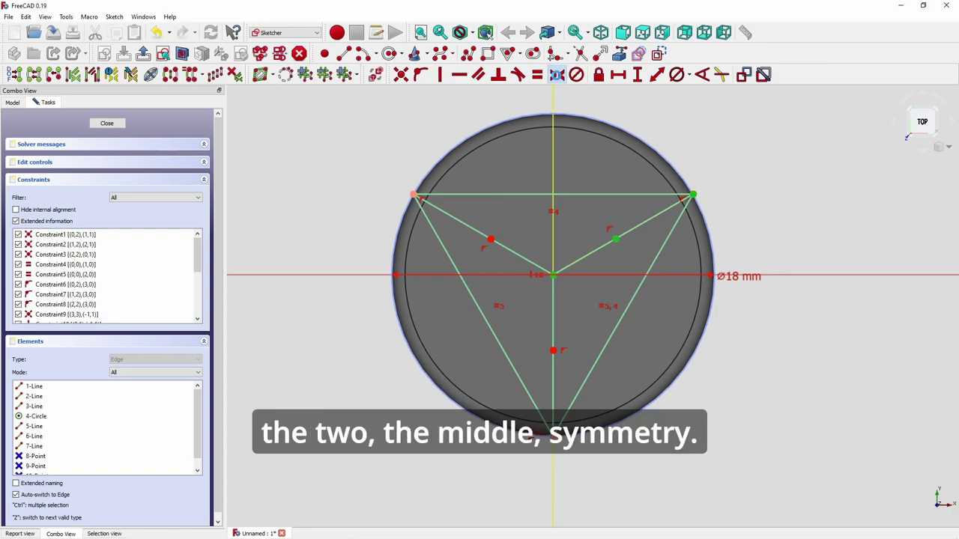
key("s")
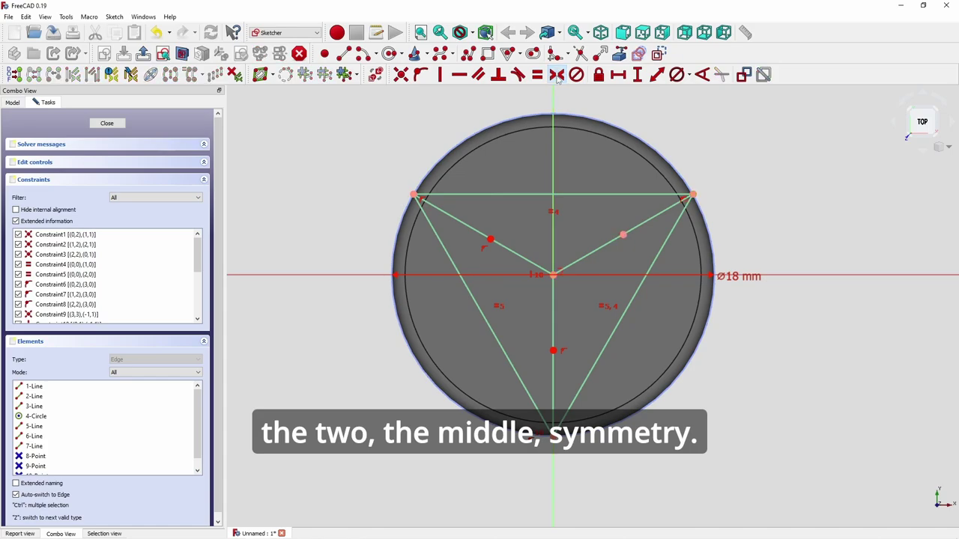
left_click(553, 277)
left_click(415, 196)
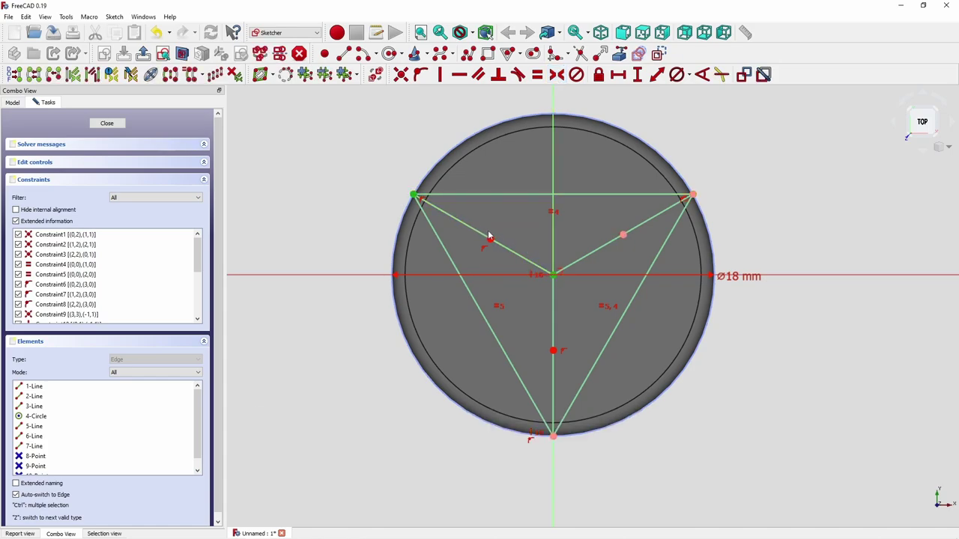
left_click(557, 74)
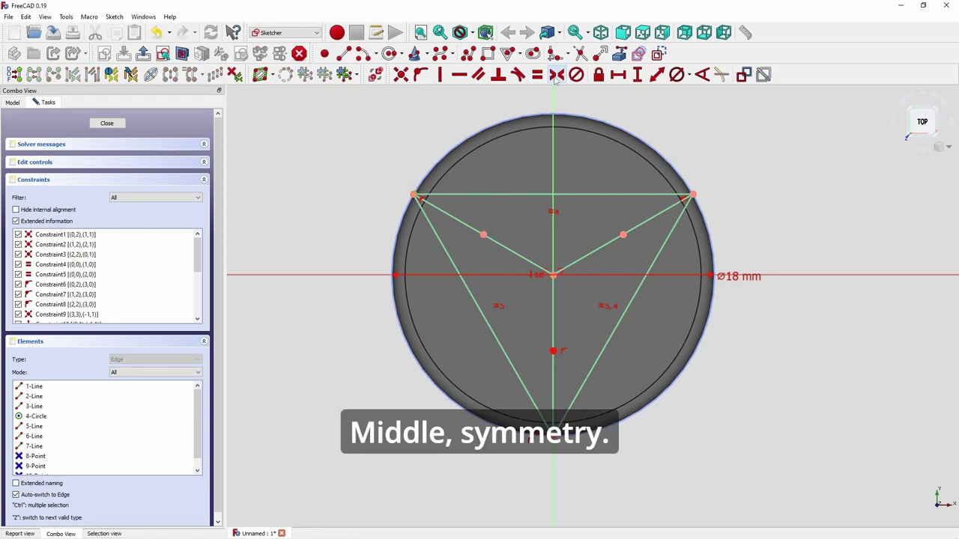
left_click(555, 277)
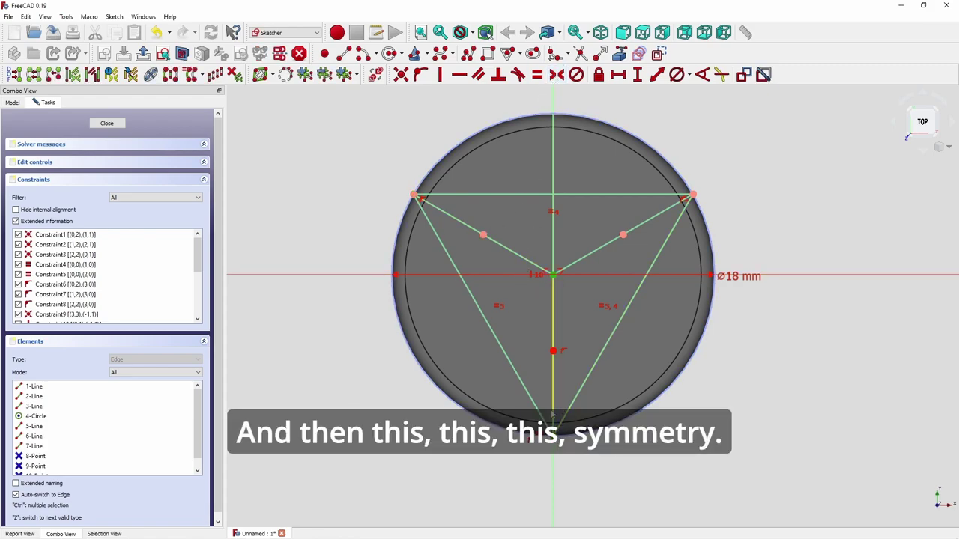
left_click(554, 353)
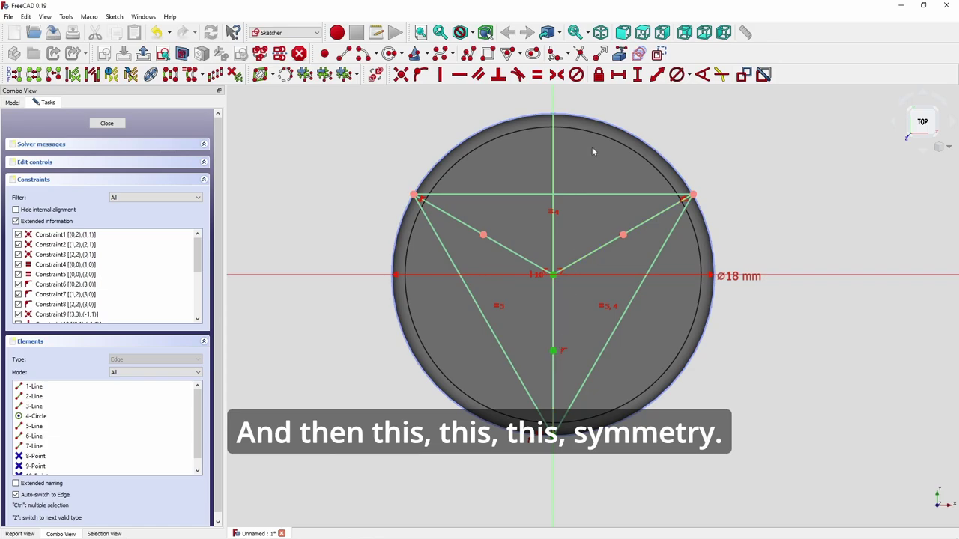
left_click(557, 74)
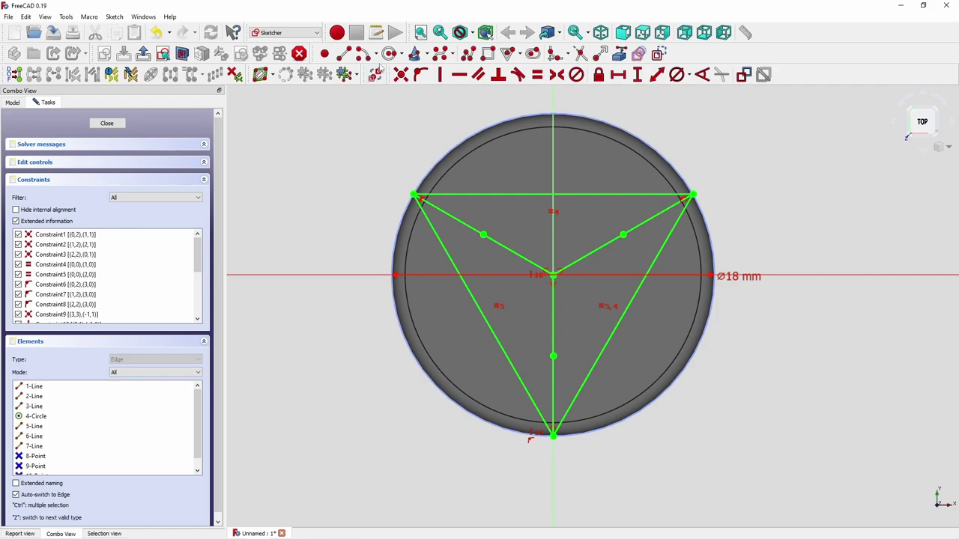
Draw three circles of about 4.5 mm radius centered on the midpoints, each reaching its line's triangle corner
left_click(390, 53)
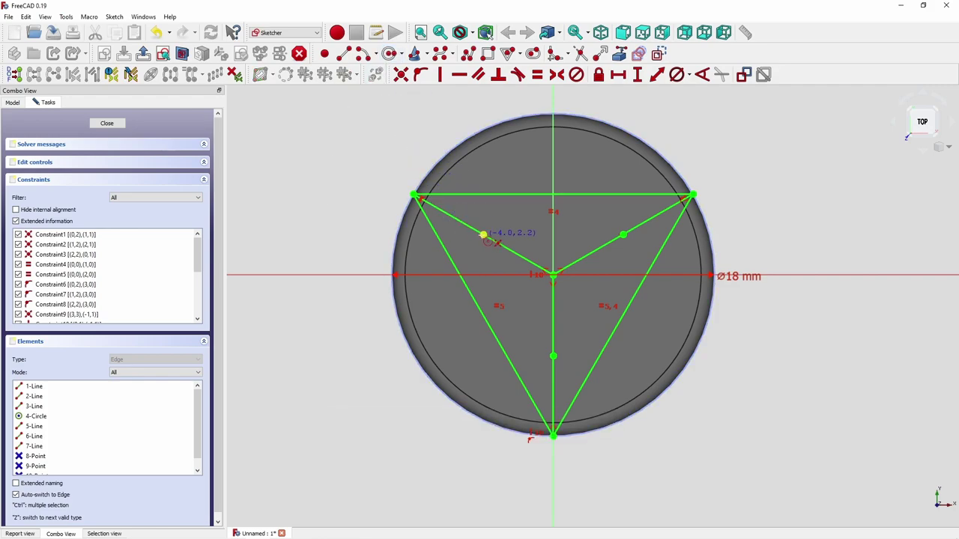
left_click(483, 235)
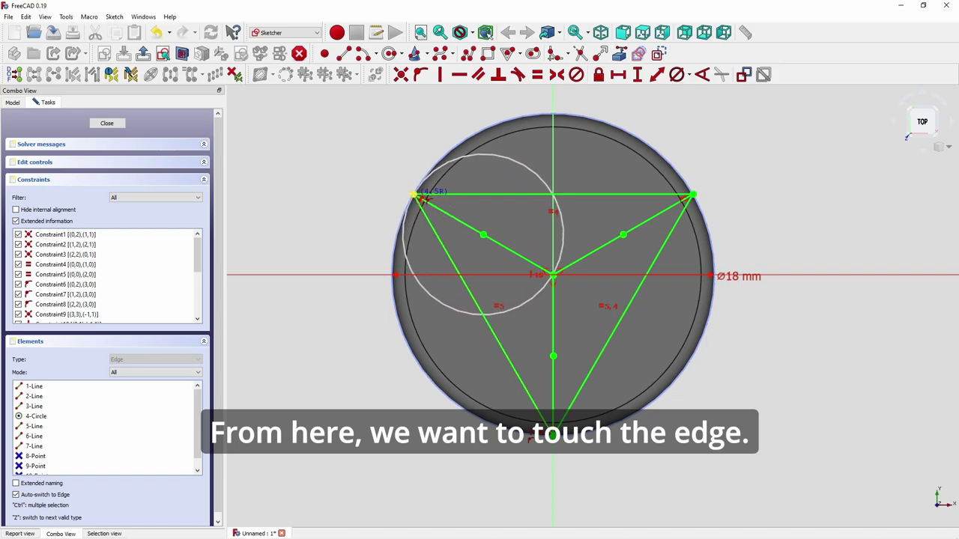
left_click(414, 196)
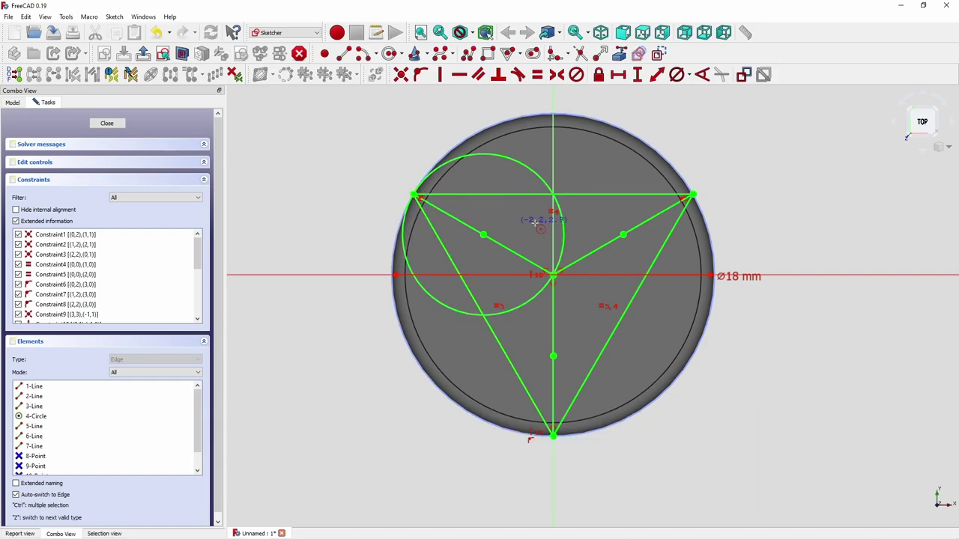
left_click(623, 234)
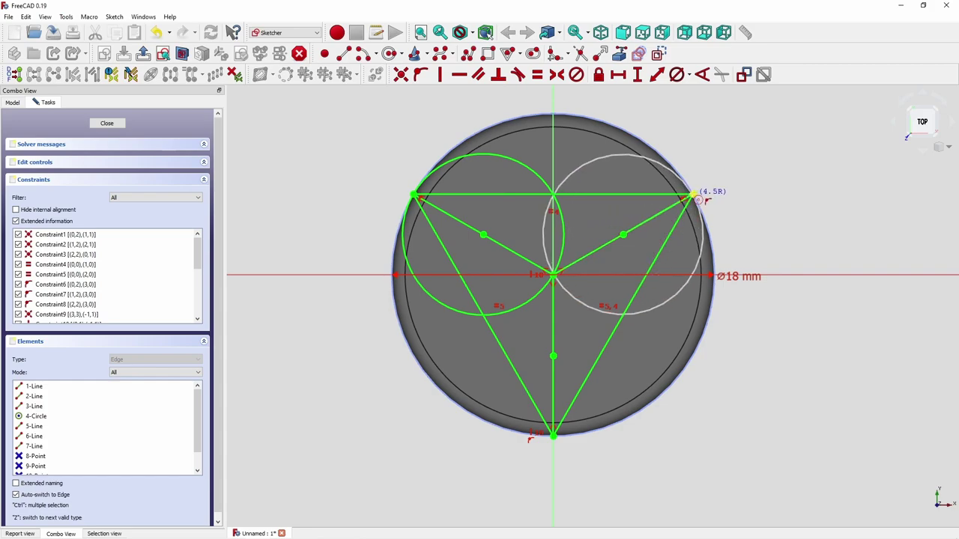
left_click(693, 197)
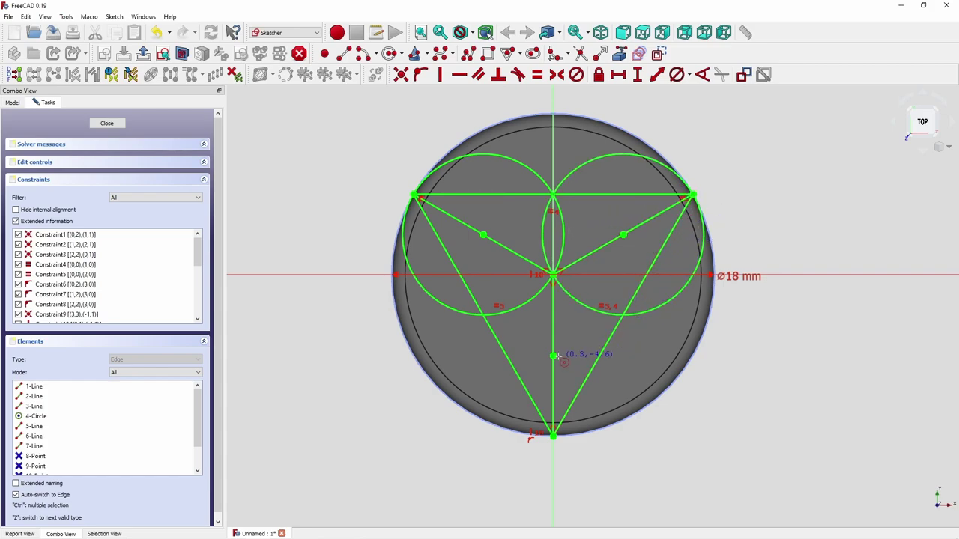
left_click(553, 356)
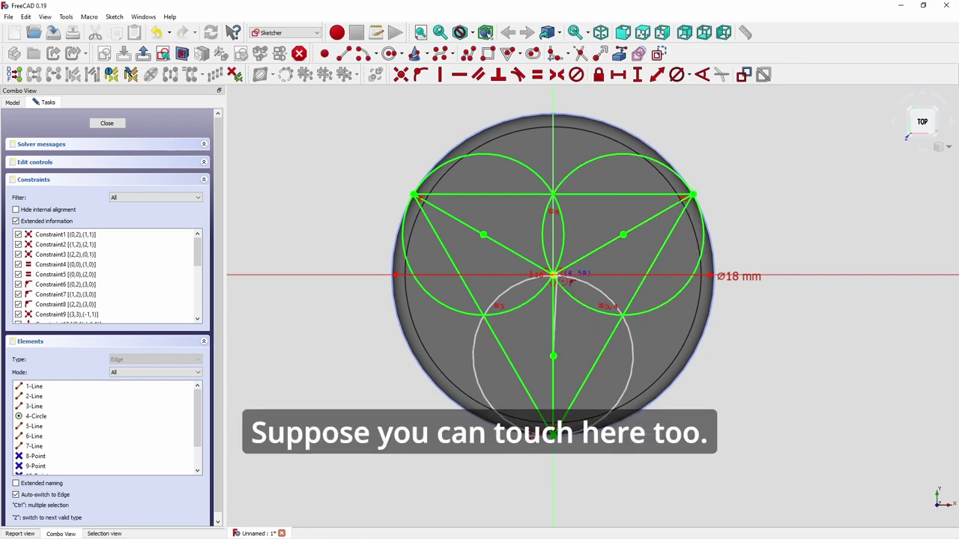
left_click(554, 441)
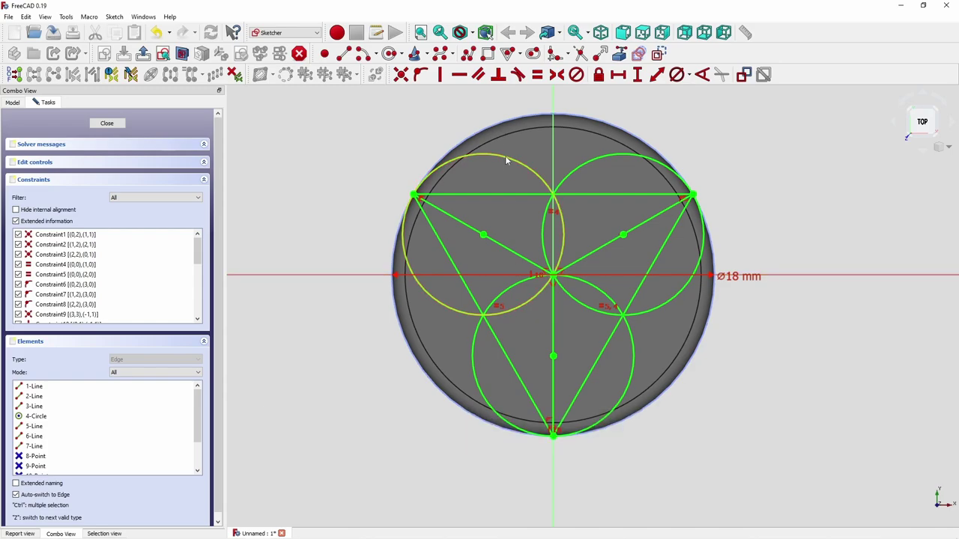
Trim the circles' inner arcs and half of each triangle side to form a three-lobed outline
left_click(581, 55)
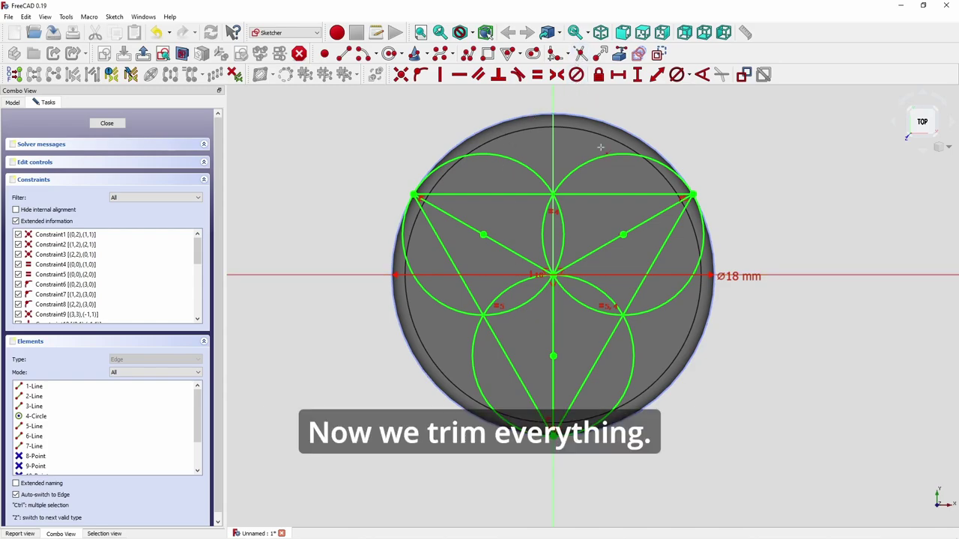
left_click(606, 197)
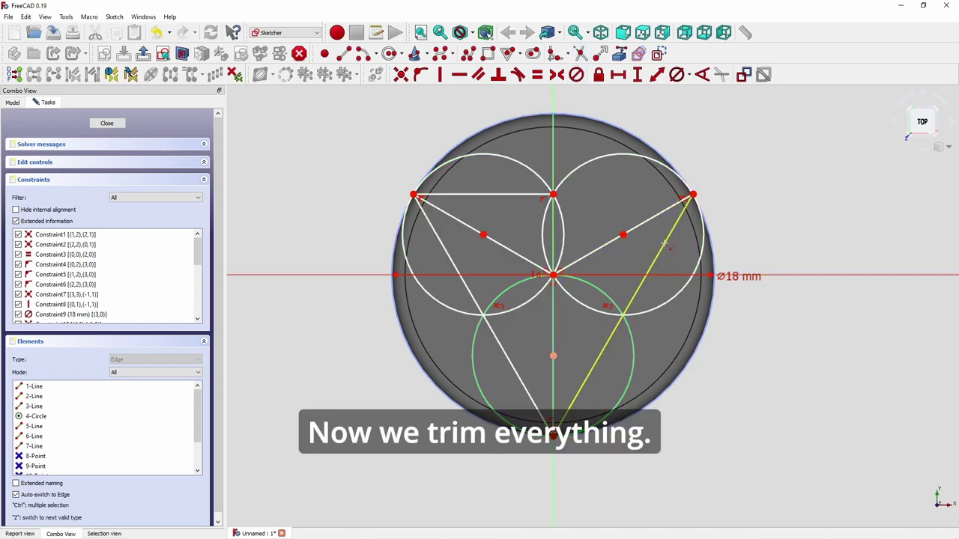
left_click(661, 255)
left_click(508, 360)
left_click(513, 290)
left_click(527, 310)
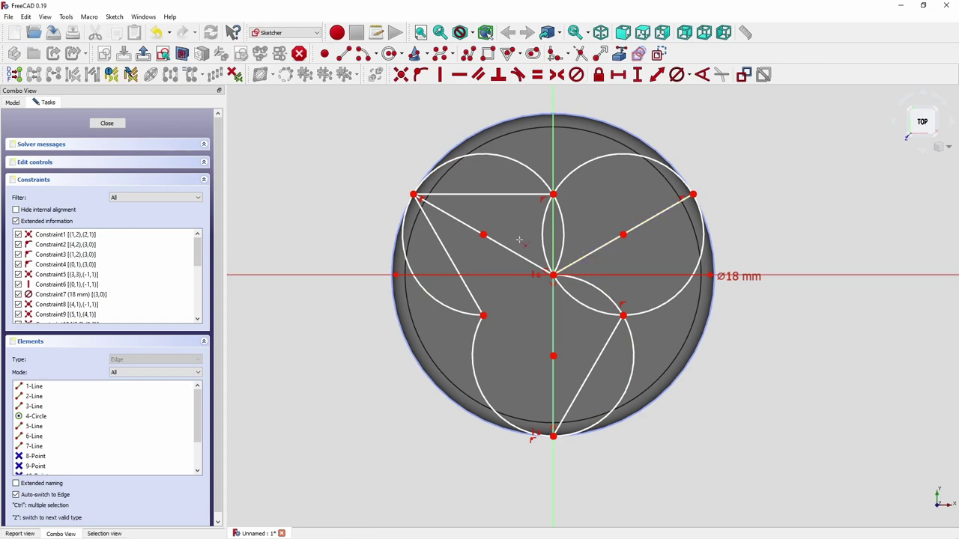
left_click(539, 227)
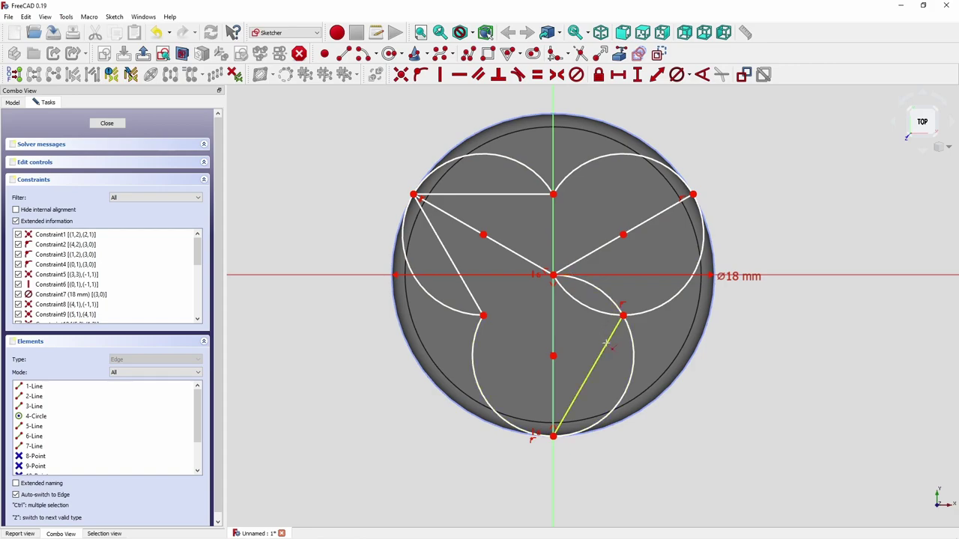
left_click(604, 301)
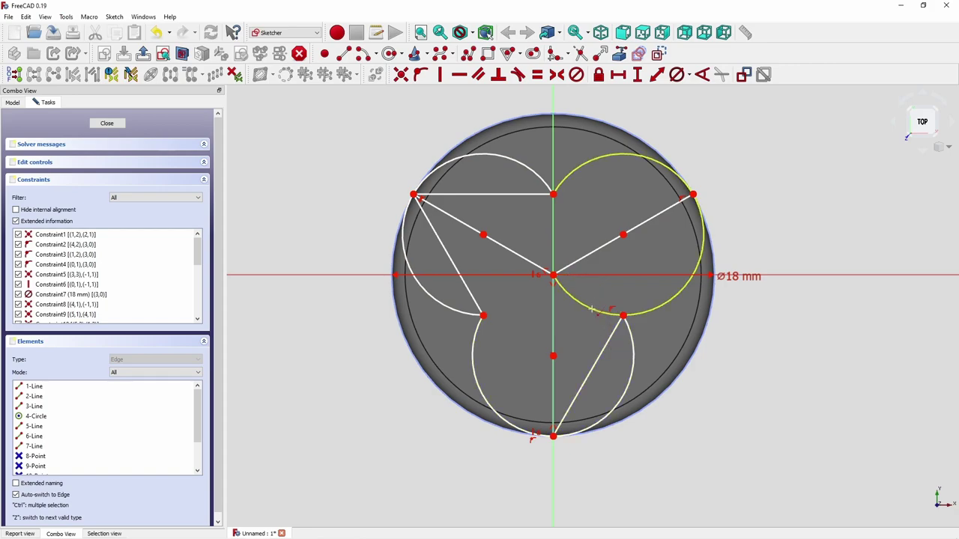
left_click(591, 309)
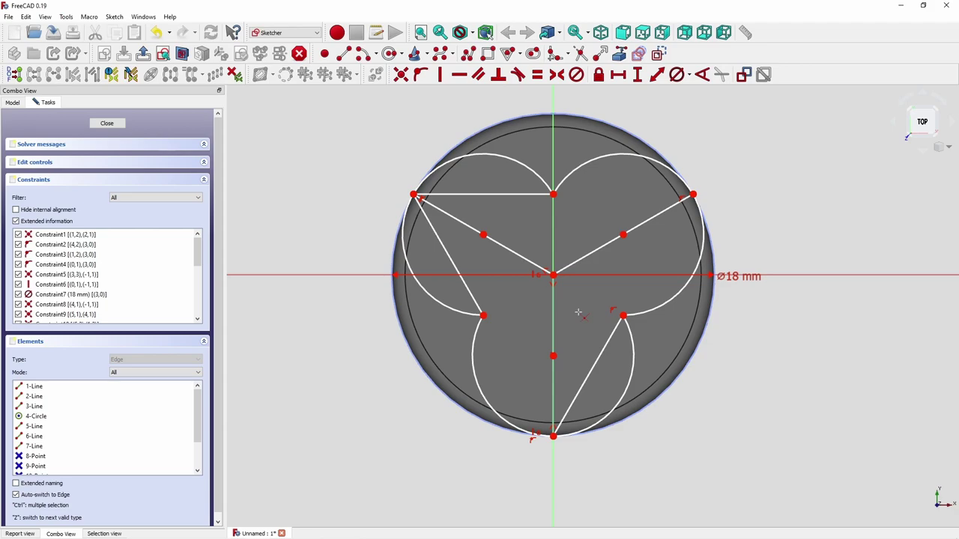
Delete the two upper lines from the origin and the remaining segments of the triangle's sides
left_click(585, 257)
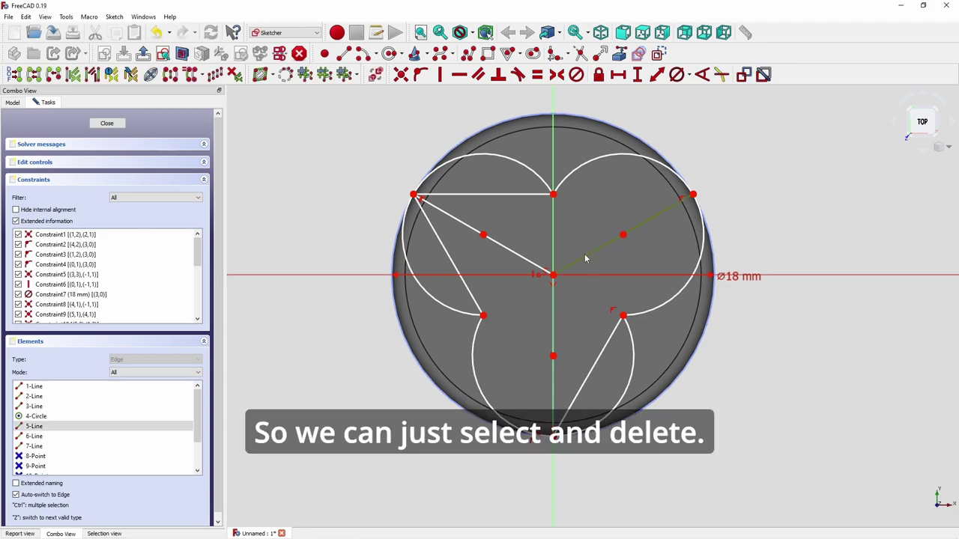
key("Delete")
left_click(612, 337)
key("Delete")
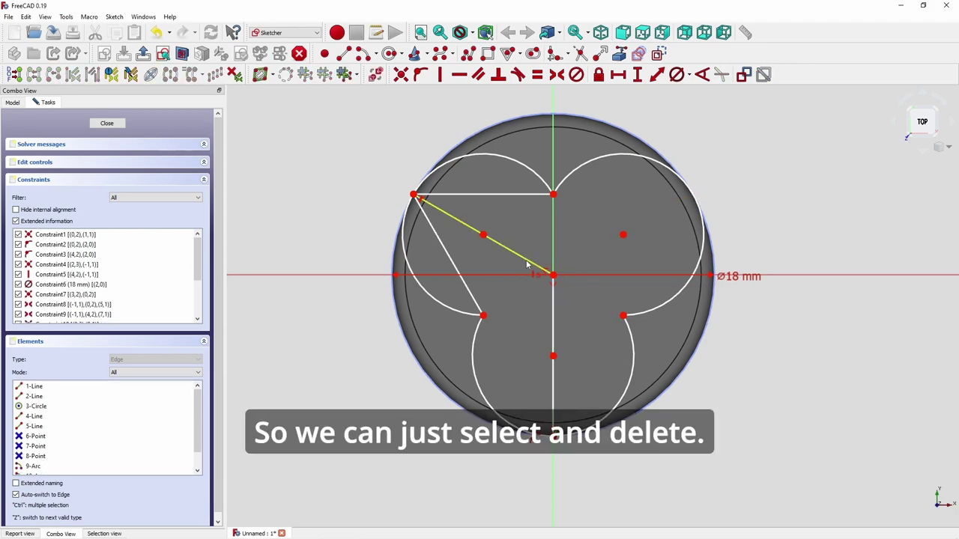
left_click(521, 257)
key("Delete")
left_click(509, 196)
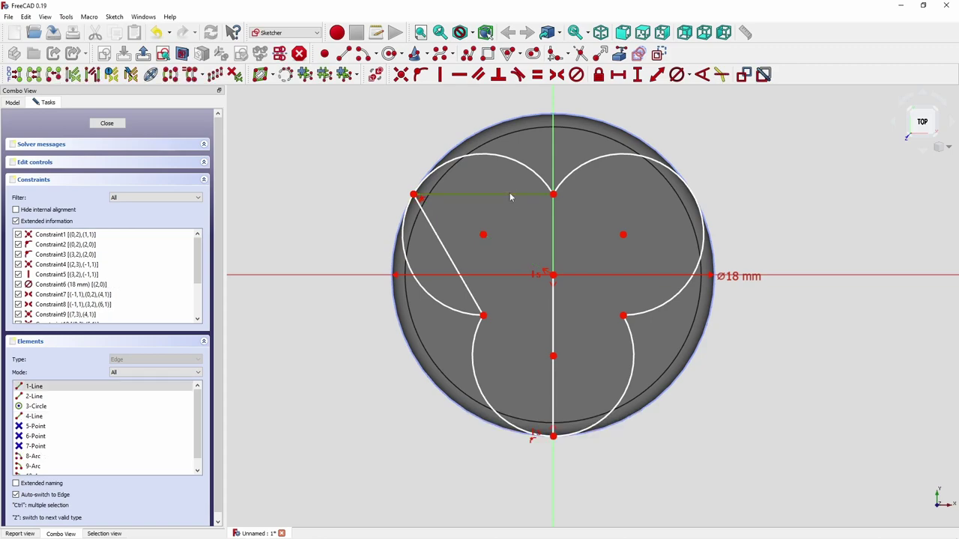
key("Delete")
left_click(445, 252)
key("Delete")
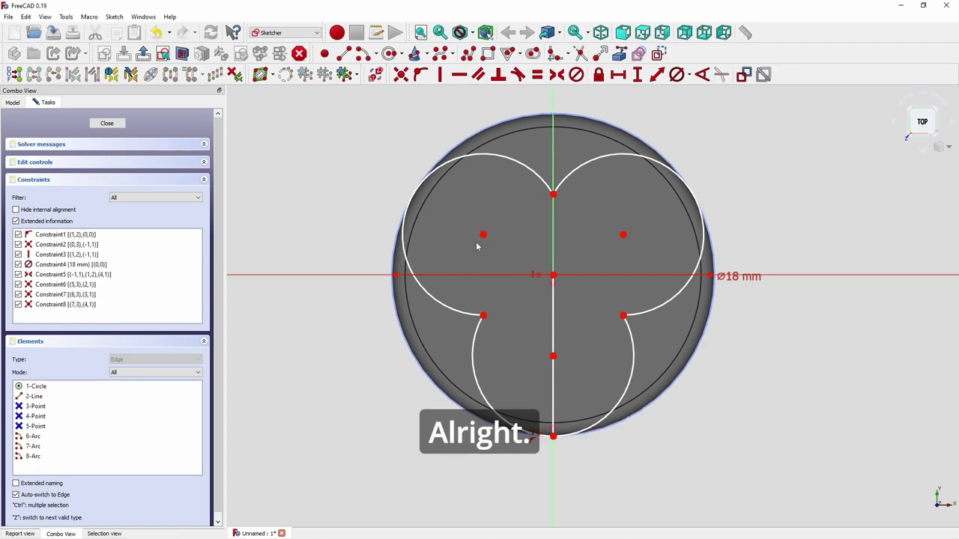
Delete the straight line running from the centre to the edge in the three-lobed sketch and close the sketch
scroll(477, 246, "down", 3)
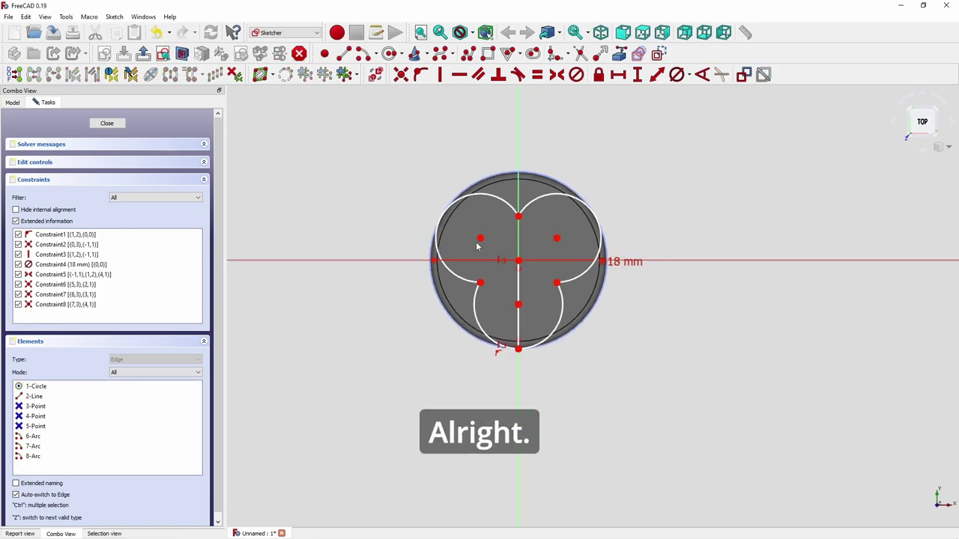
left_click(108, 123)
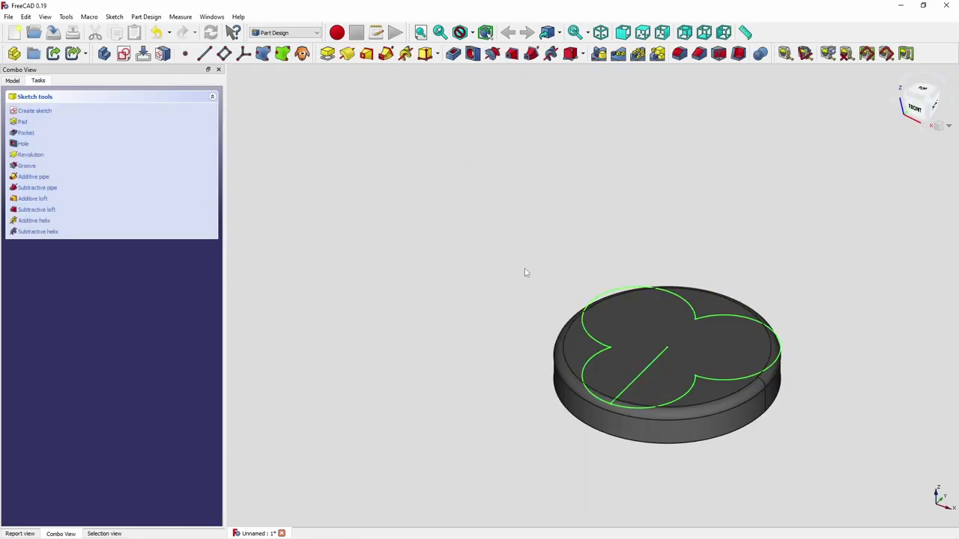
left_click(623, 336)
left_click(624, 337)
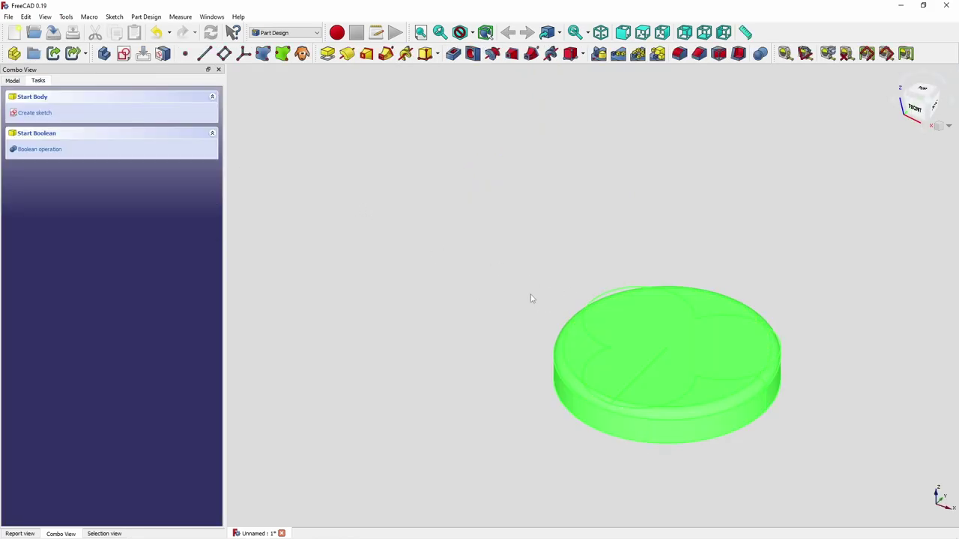
left_click(12, 80)
double_click(46, 161)
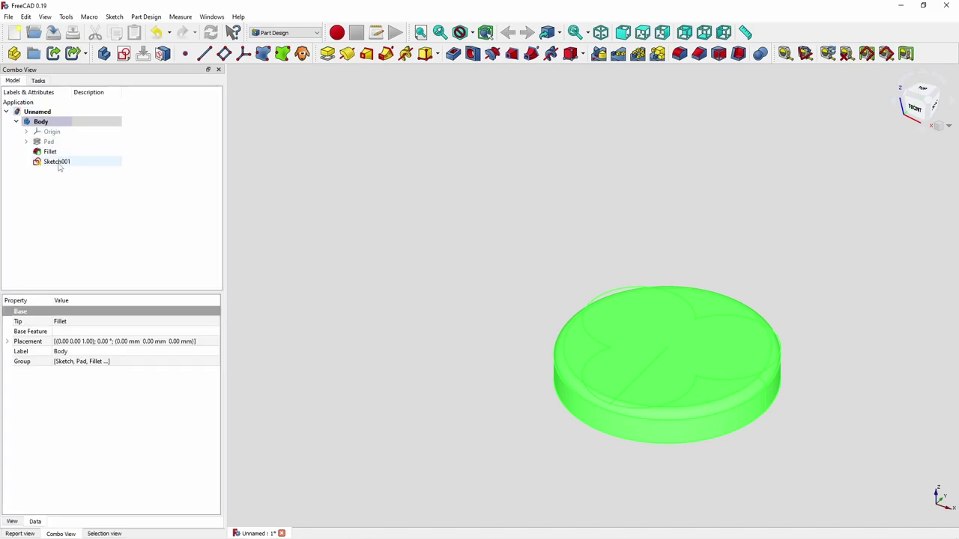
left_click(676, 349)
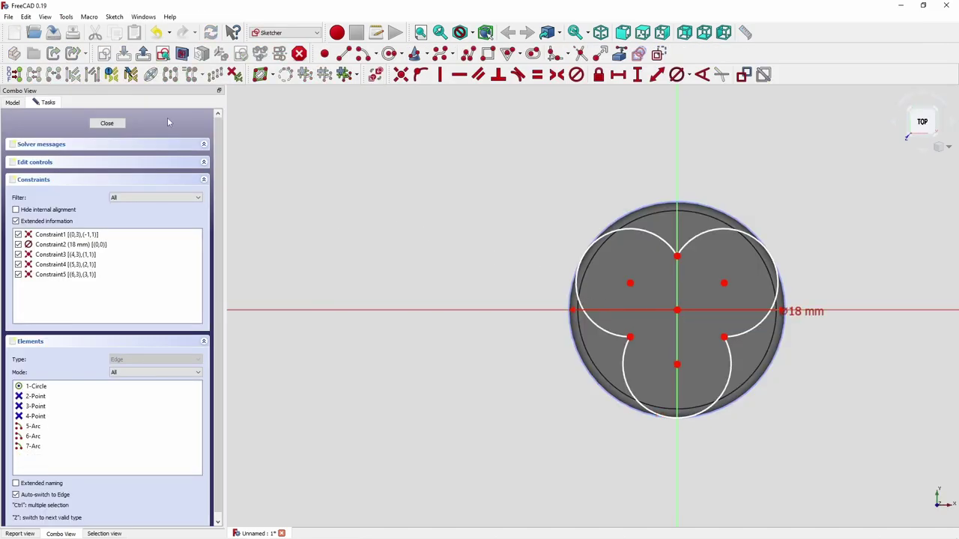
left_click(107, 123)
Consult the Small Tri Knob slides and pad the three-lobed sketch 10 mm
key("alt+Tab")
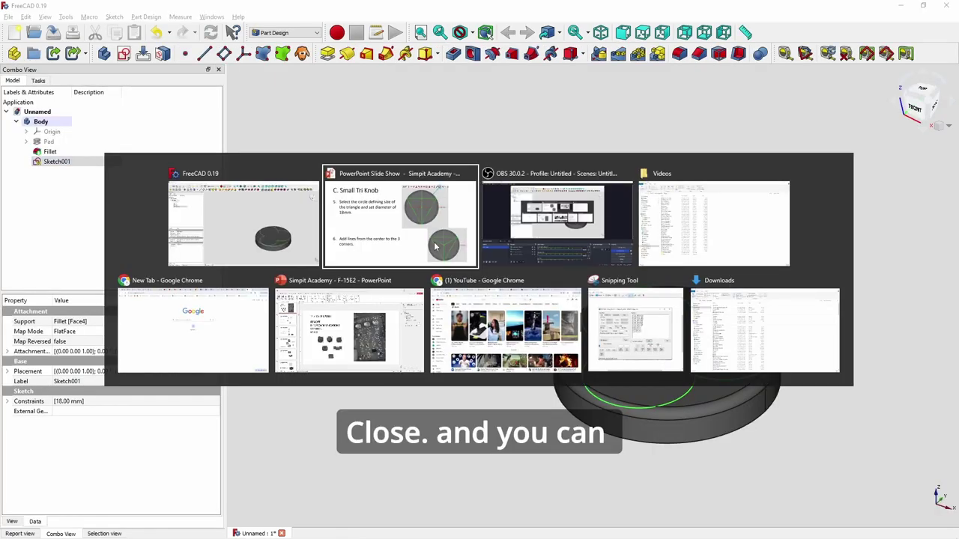
left_click(555, 290)
left_click(554, 291)
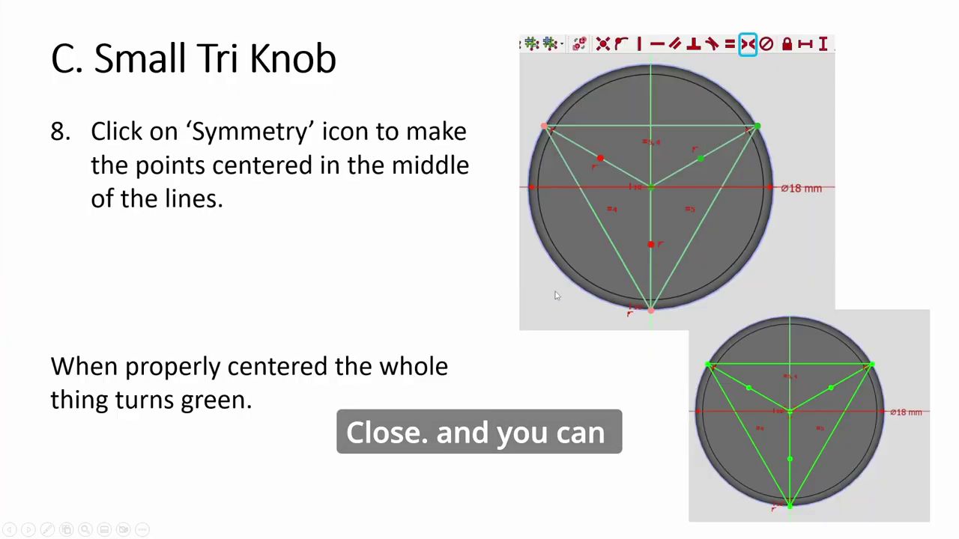
left_click(556, 292)
left_click(555, 292)
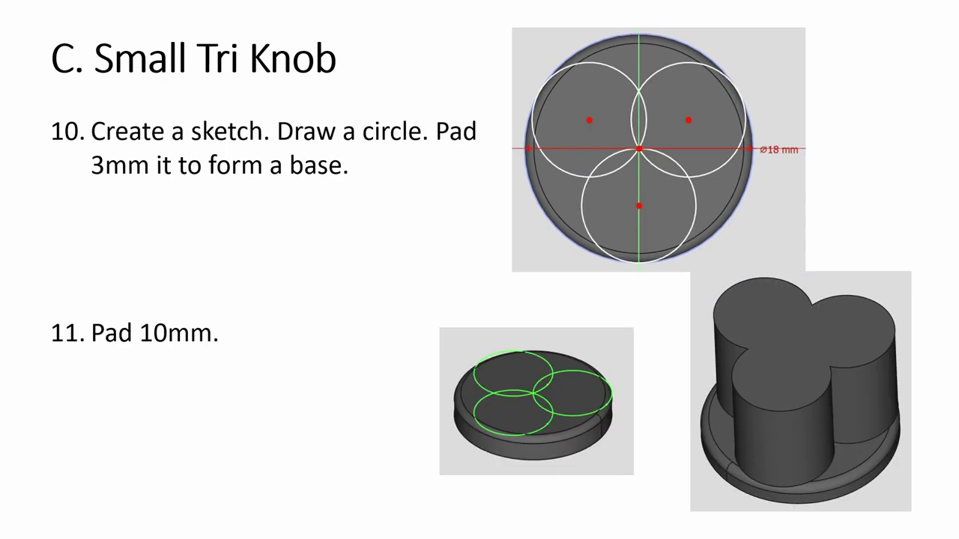
key("alt+Tab")
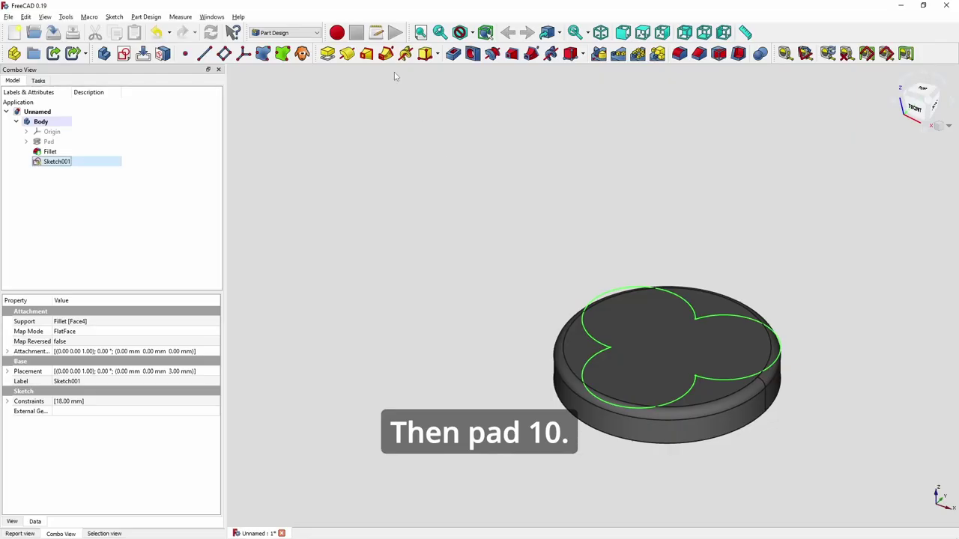
left_click(328, 53)
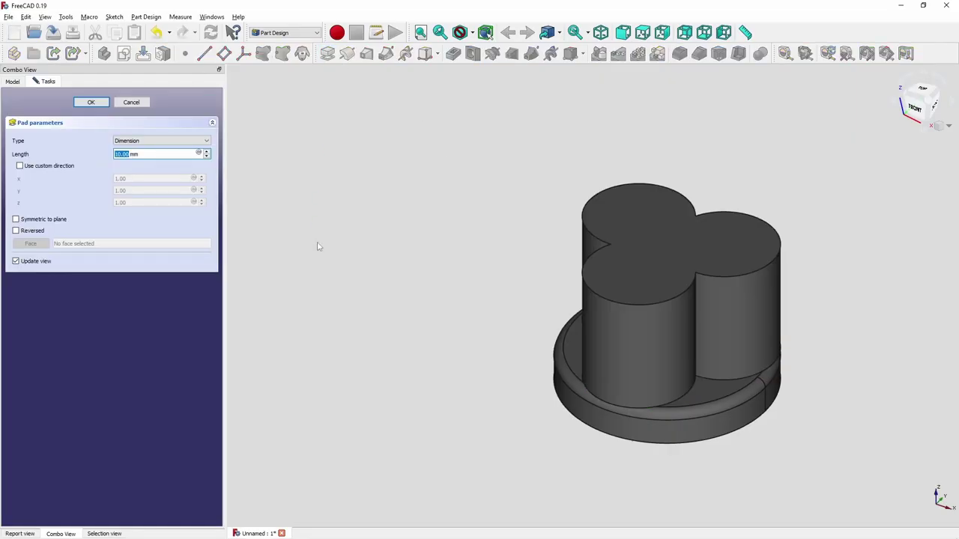
key("Return")
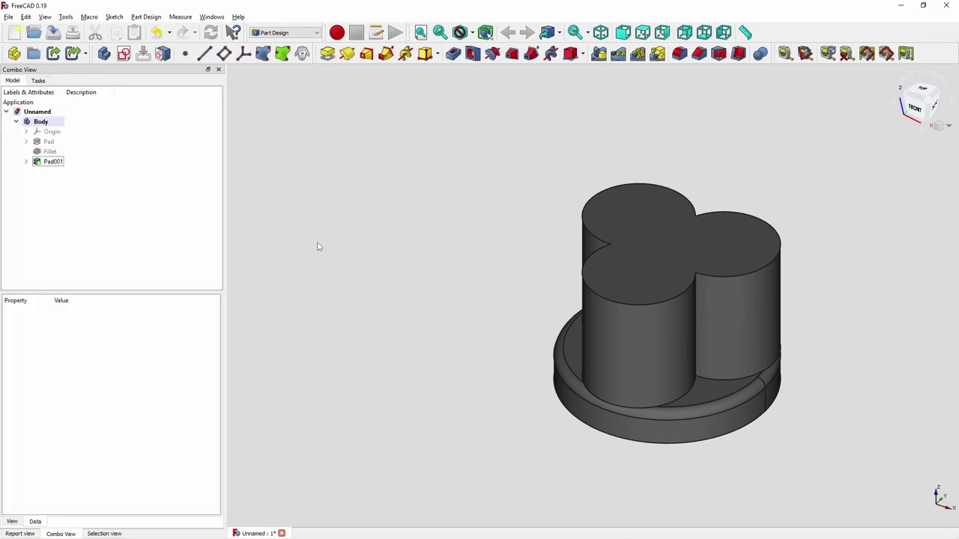
Fillet the three vertical inner edges between the knob's lobes with a 3 mm radius
key("alt+Tab")
key("Right")
scroll(689, 325, "up", 6)
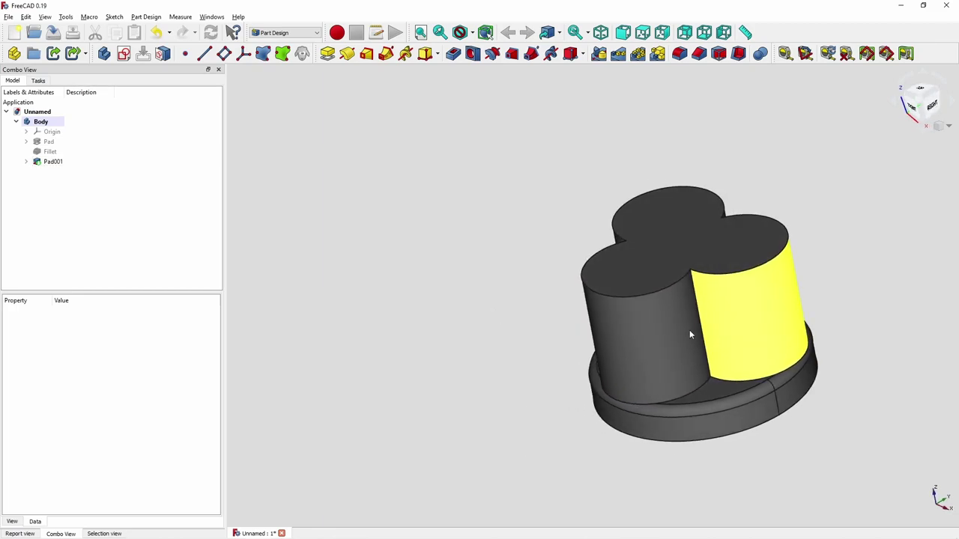
middle_click_drag(690, 325, 606, 278)
left_click(695, 327)
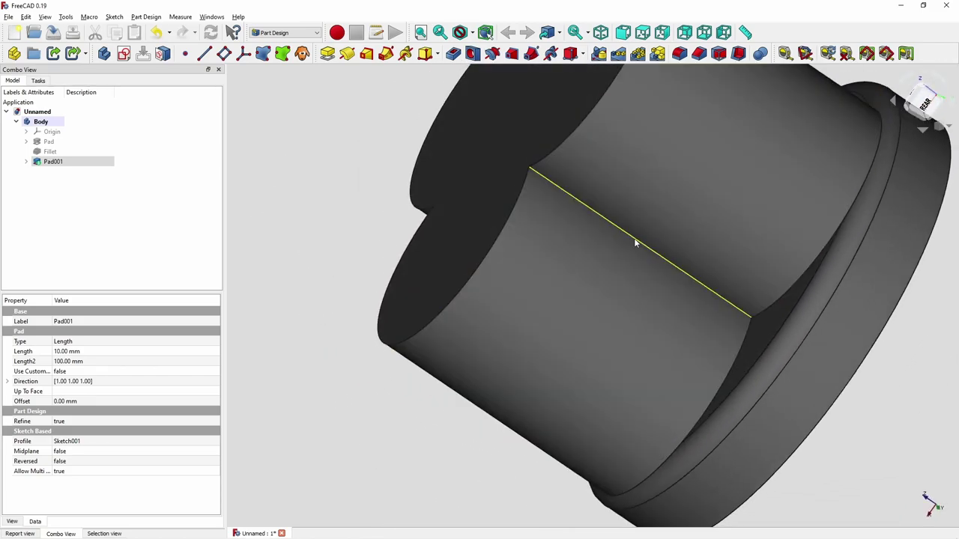
middle_click_drag(651, 240, 520, 353)
middle_click_drag(561, 304, 547, 324)
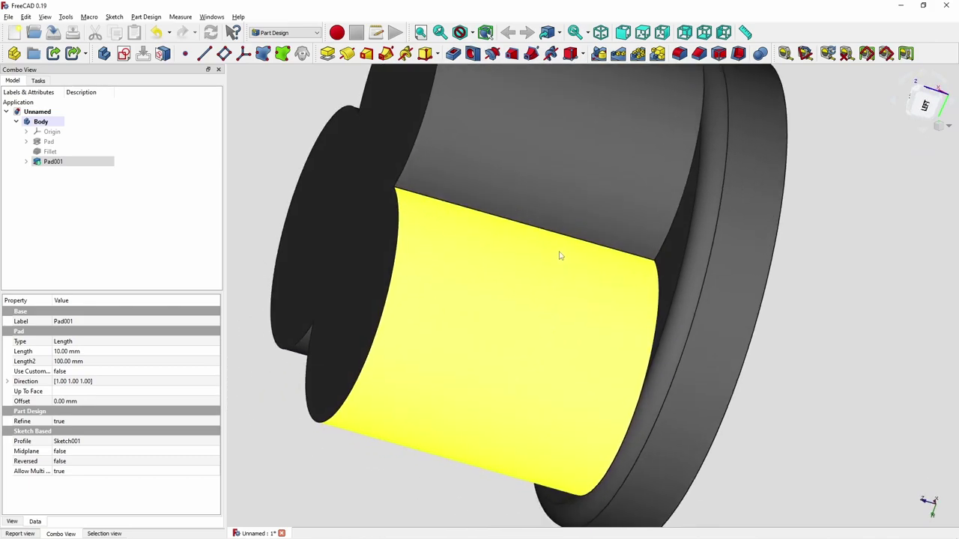
left_click(575, 241)
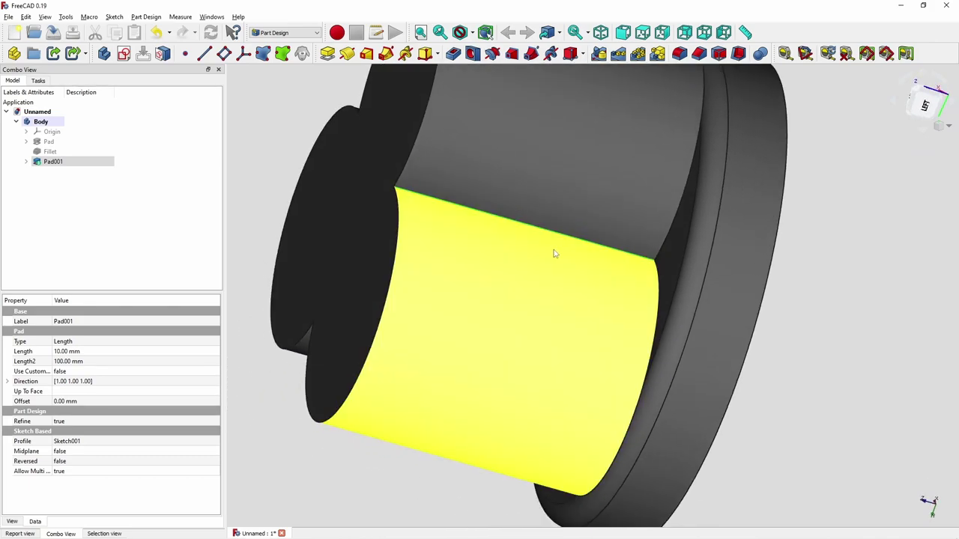
left_click(680, 54)
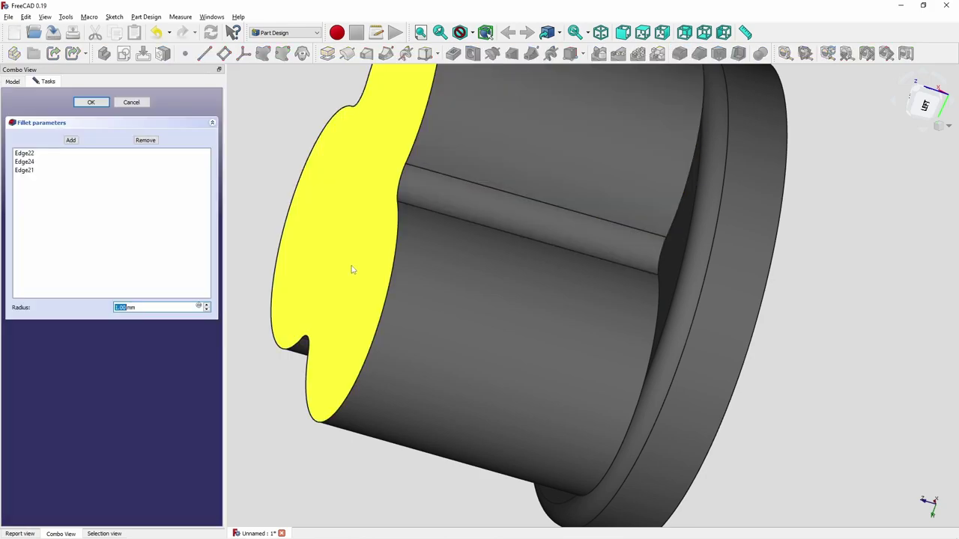
left_click(206, 305)
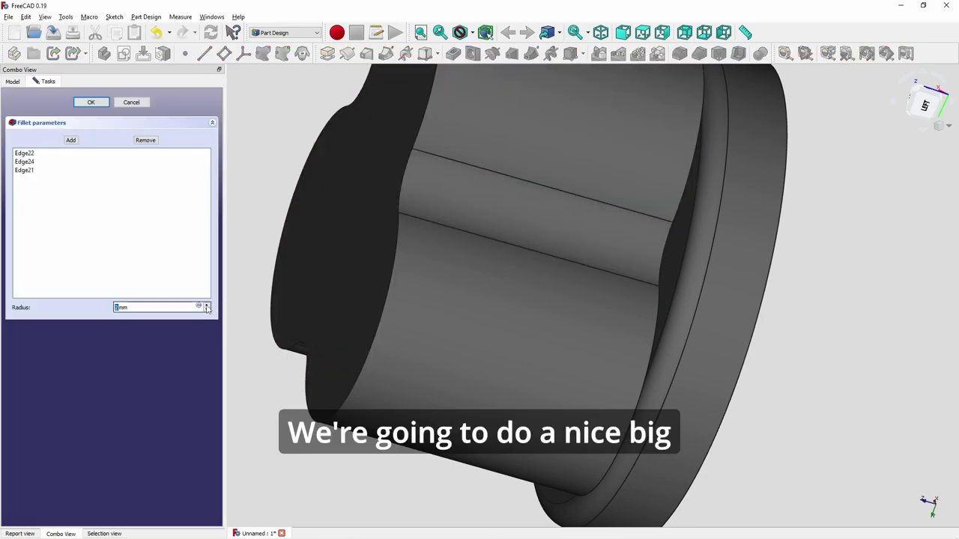
left_click(207, 306)
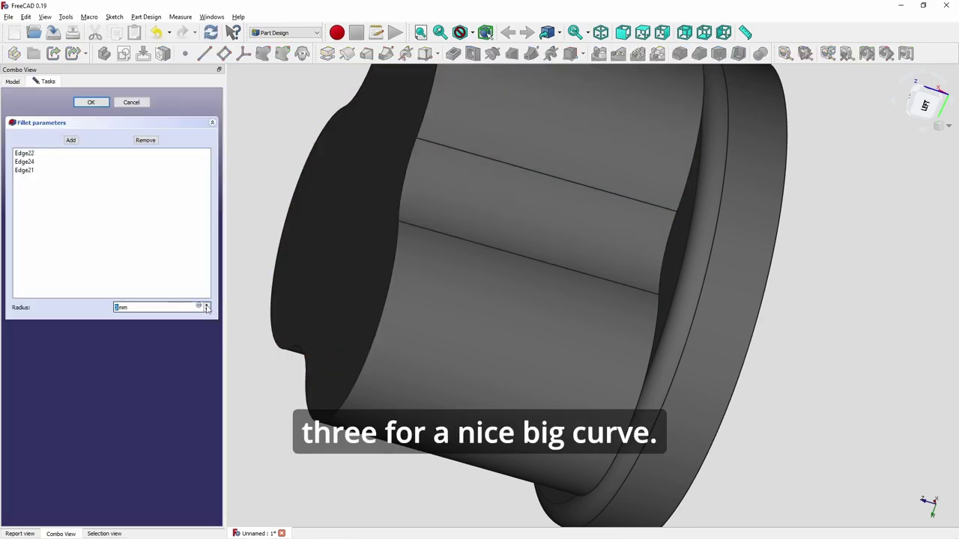
left_click(91, 102)
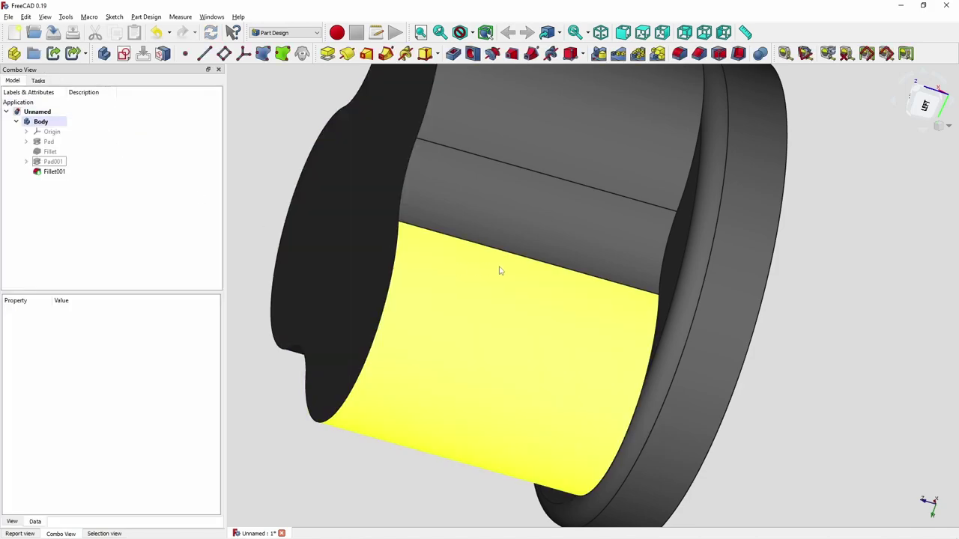
Fillet all the edges around the three-lobed top face with a 1 mm radius
middle_click_drag(627, 229, 697, 232)
scroll(658, 256, "down", 5)
middle_click_drag(658, 255, 569, 248)
left_click(513, 229)
left_click(535, 249)
left_click(454, 219)
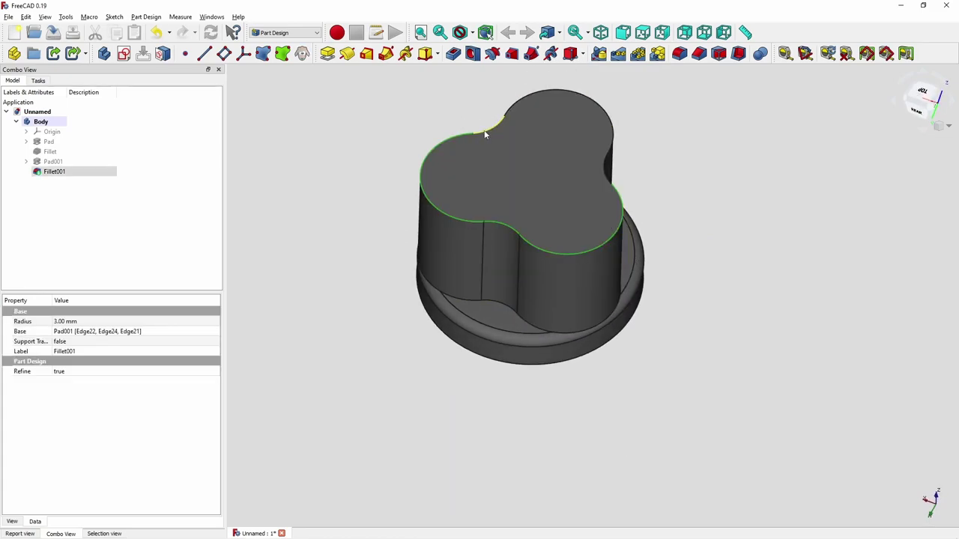
left_click(517, 105)
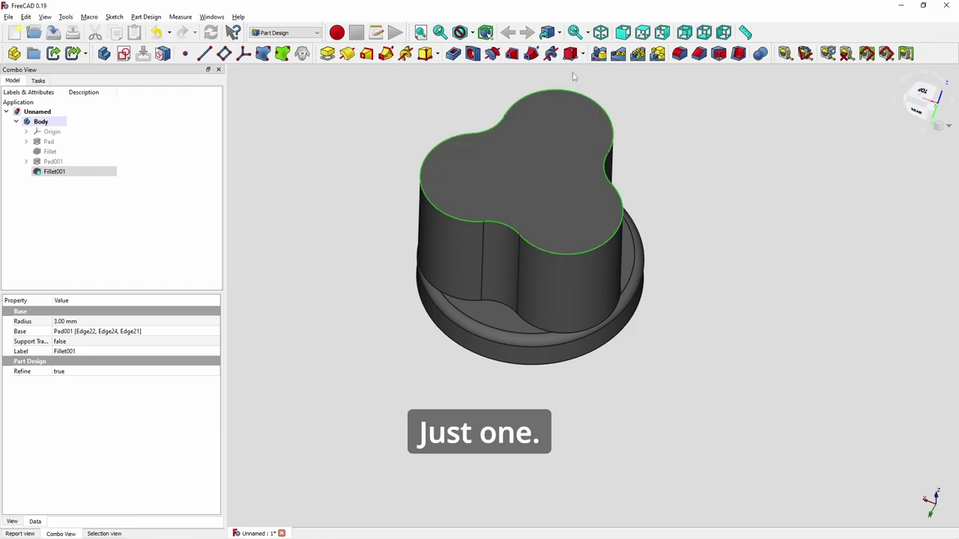
left_click(680, 54)
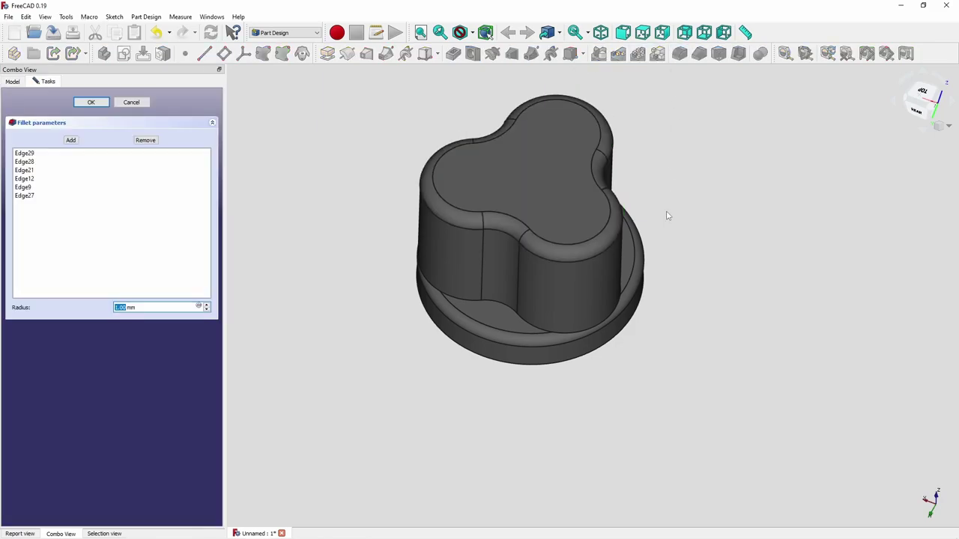
key("Return")
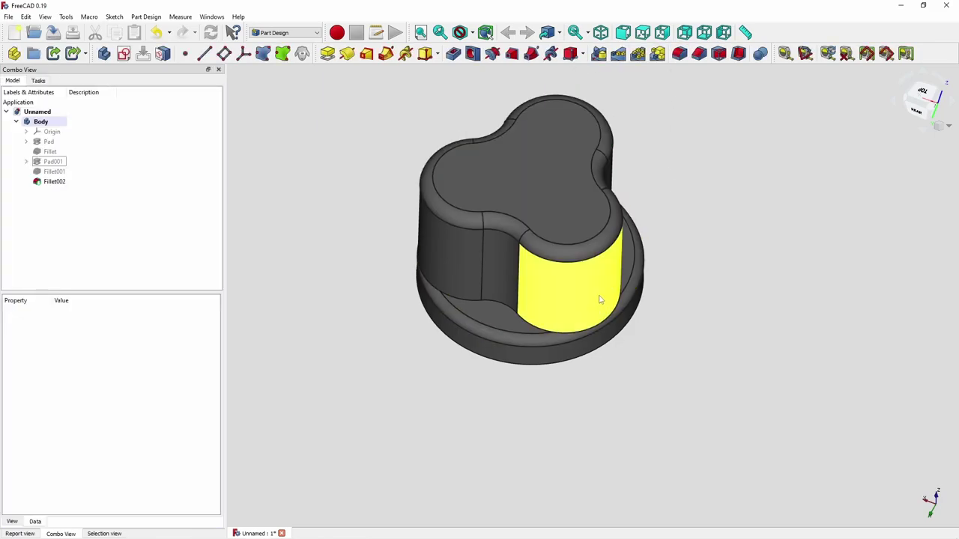
Compare the knob with the Small Tri Knob slide and select its whole body for export
scroll(603, 295, "down", 3)
middle_click_drag(591, 321, 620, 301)
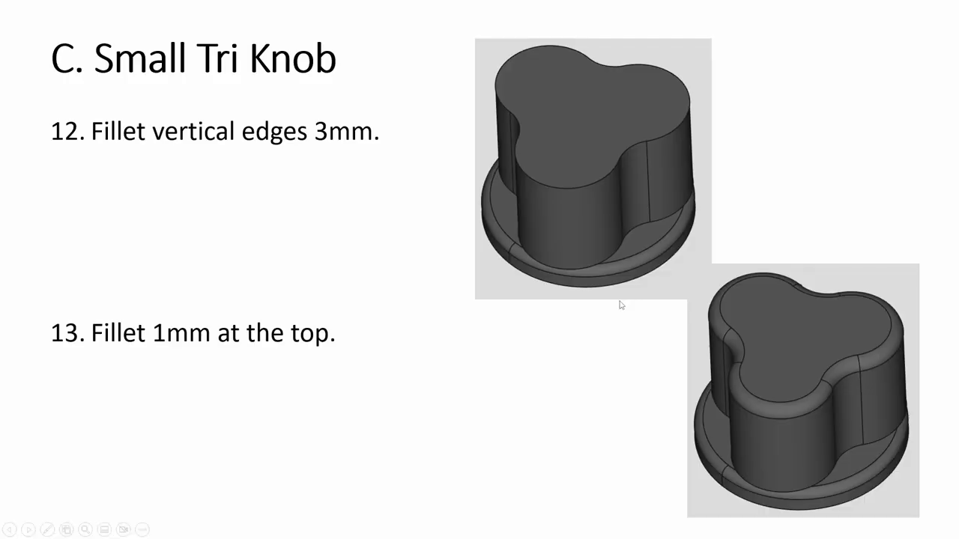
left_click(620, 304)
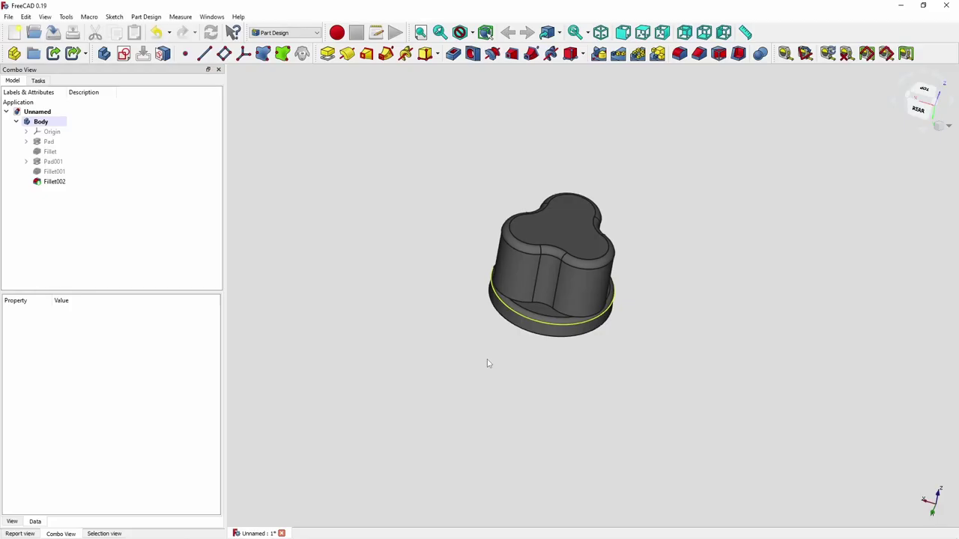
left_click(42, 121)
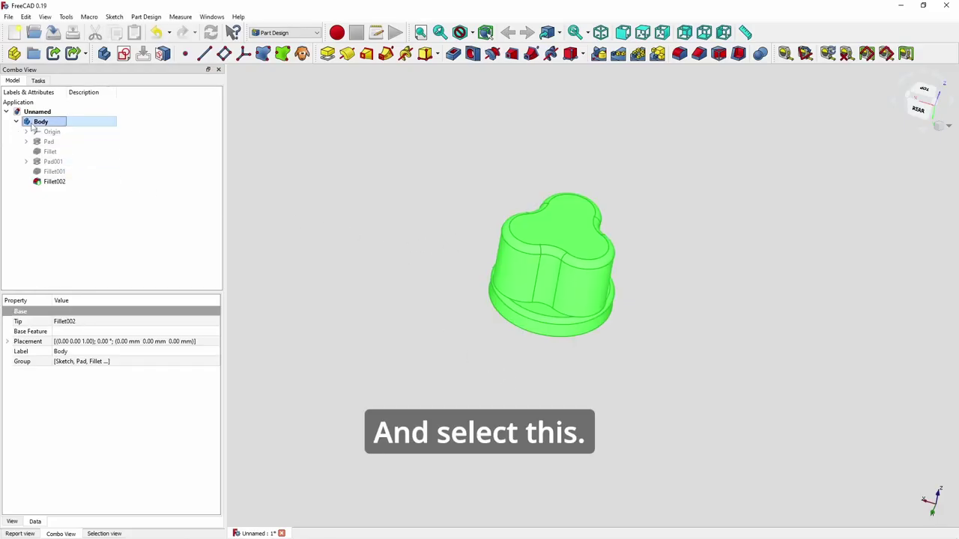
left_click(8, 17)
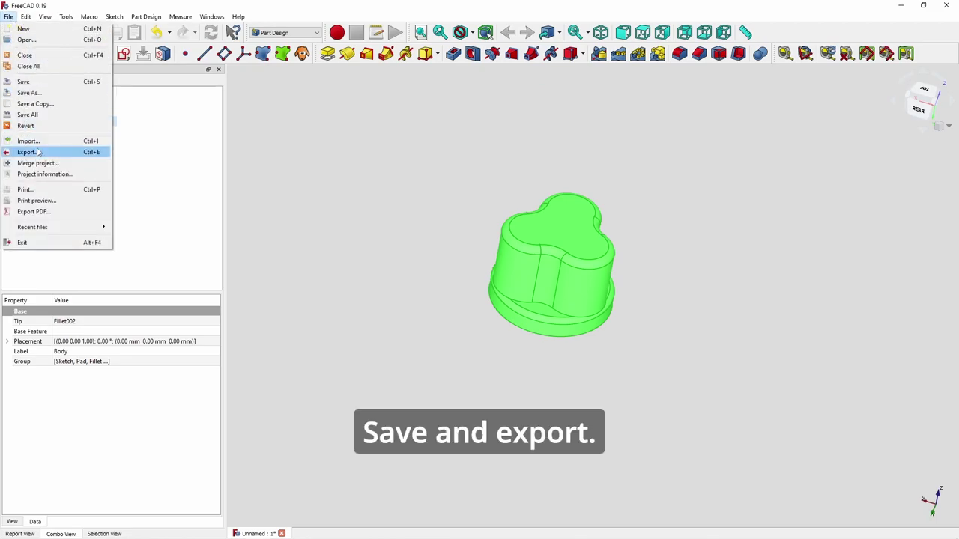
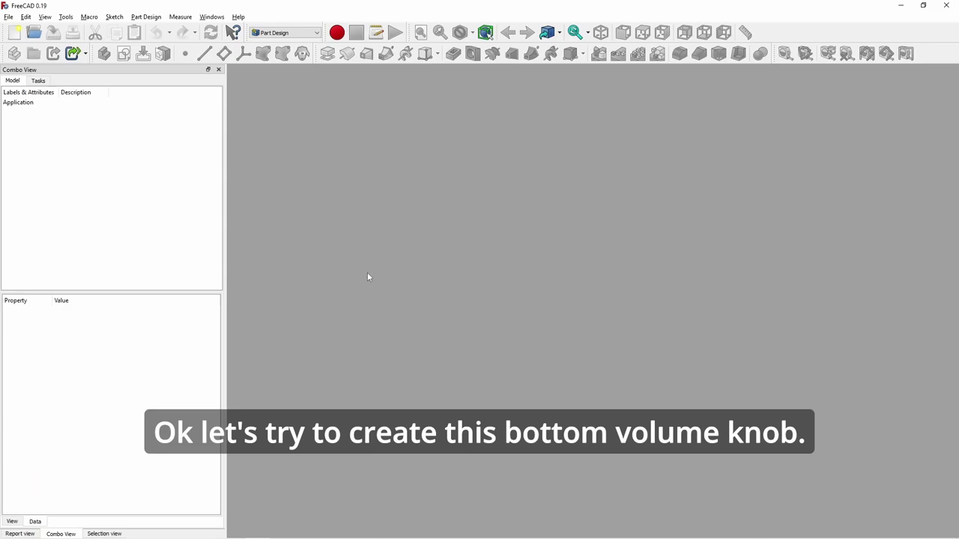
Create a new document with an empty body and switch to the Part workbench
left_click(15, 34)
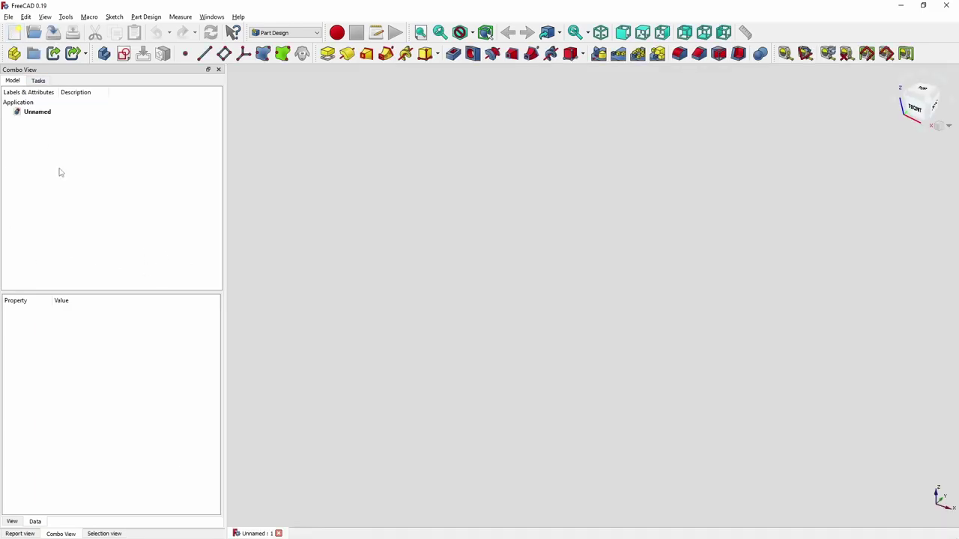
left_click(104, 53)
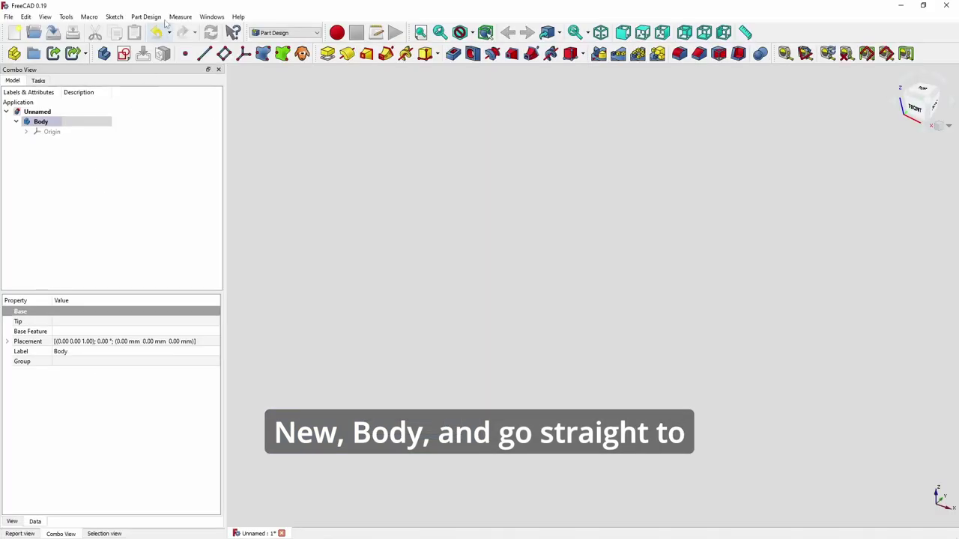
left_click(264, 36)
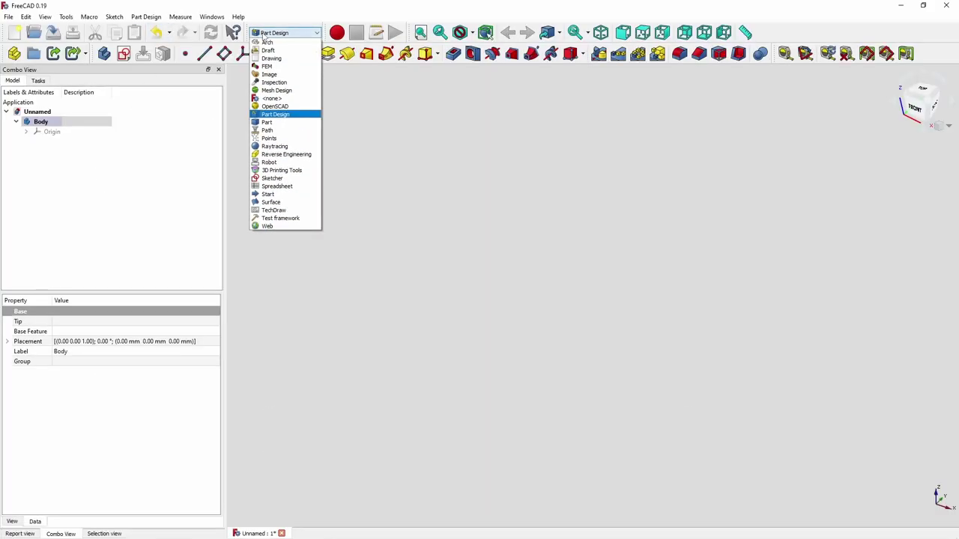
left_click(282, 124)
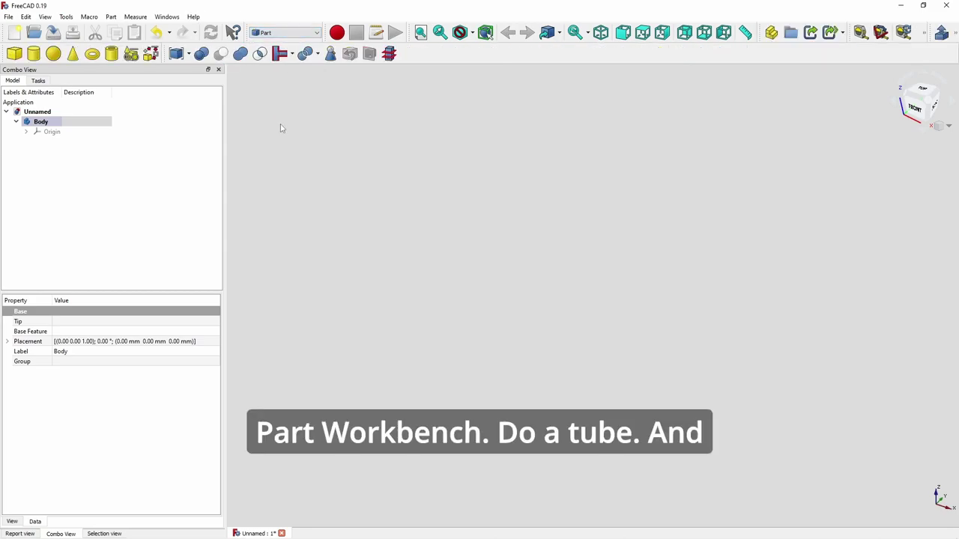
Create a tube with outer radius 11.5 mm, inner radius 10 mm and height 7 mm
left_click(111, 53)
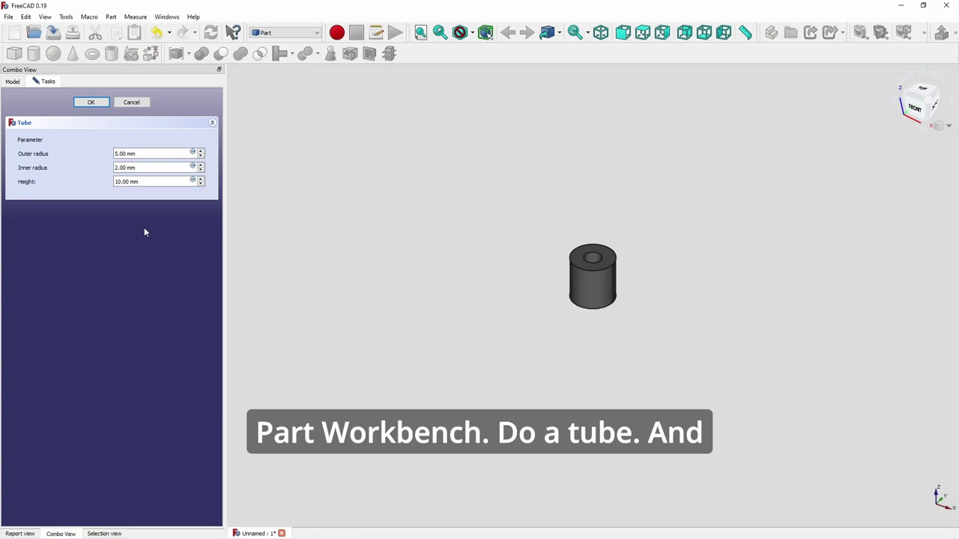
key("alt+Tab")
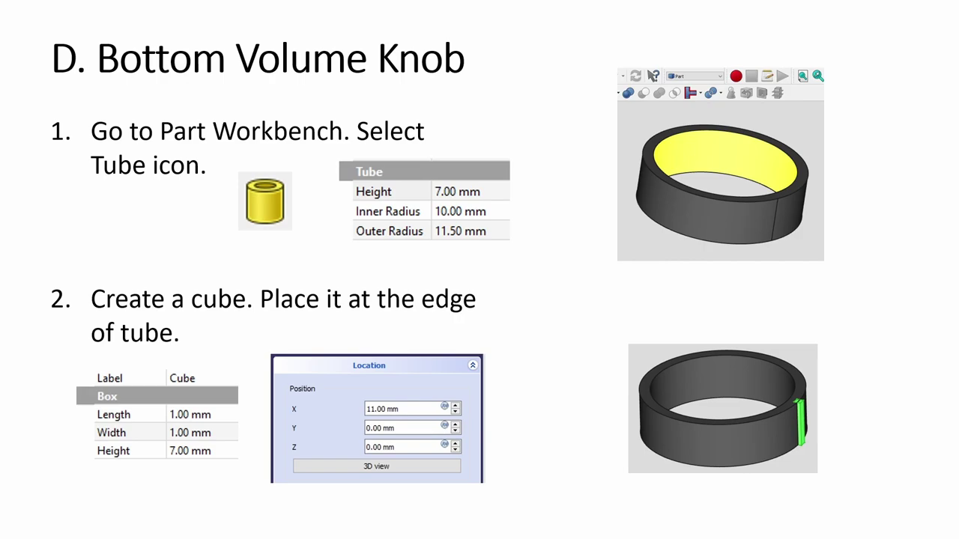
key("alt+Tab")
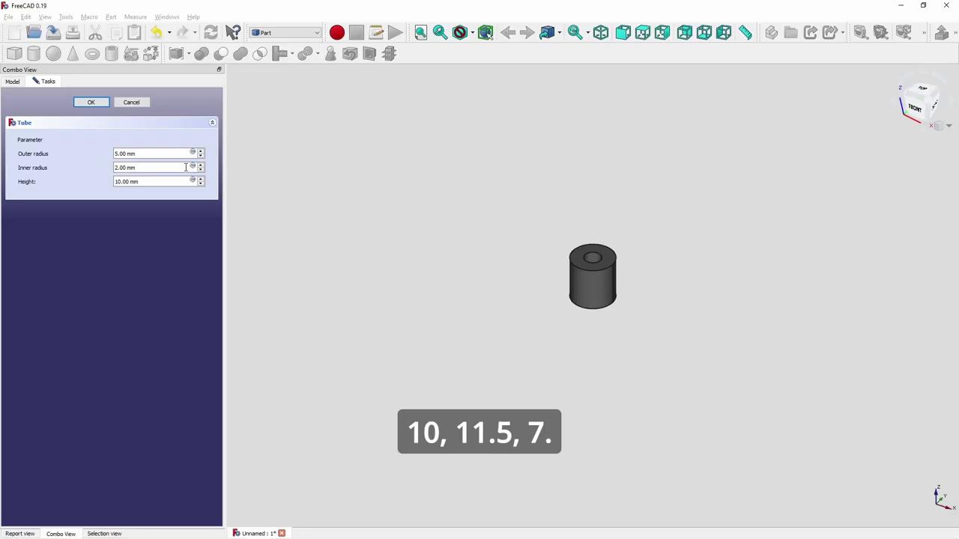
key("Tab")
type("10")
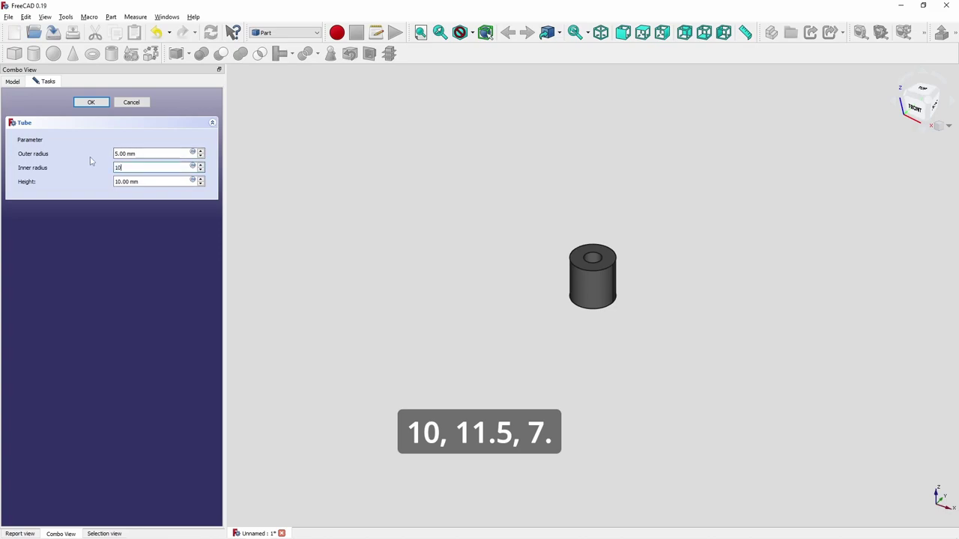
key("shift+Tab")
type("11.")
key("Tab")
type("7")
left_click(90, 102)
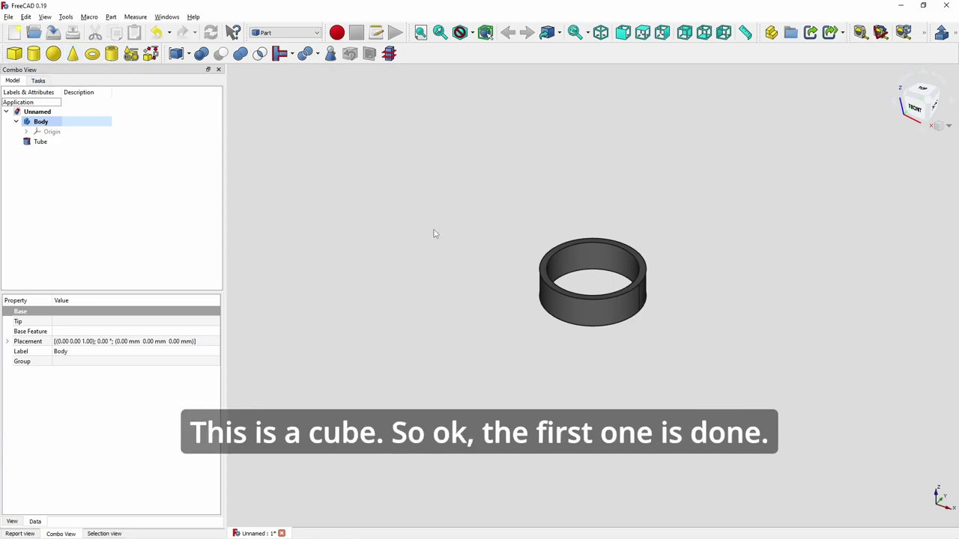
Add a cube and set its length to 1 mm, width to 1 mm and height to 7 mm
key("alt+Tab")
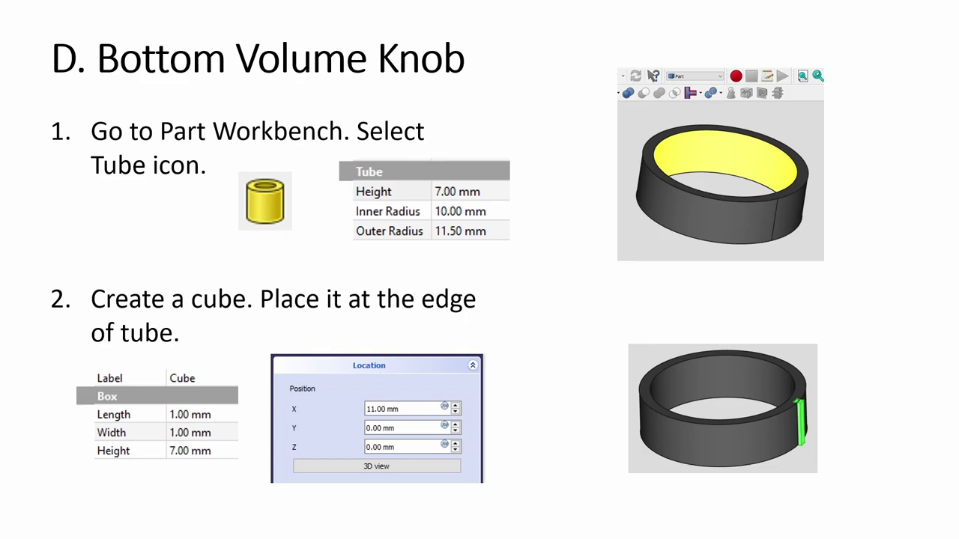
key("alt+Tab")
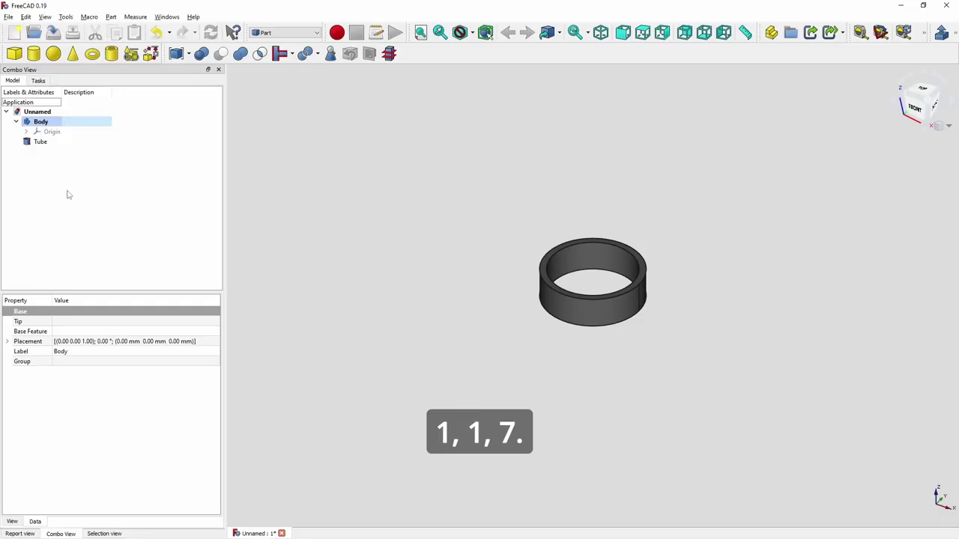
left_click(15, 54)
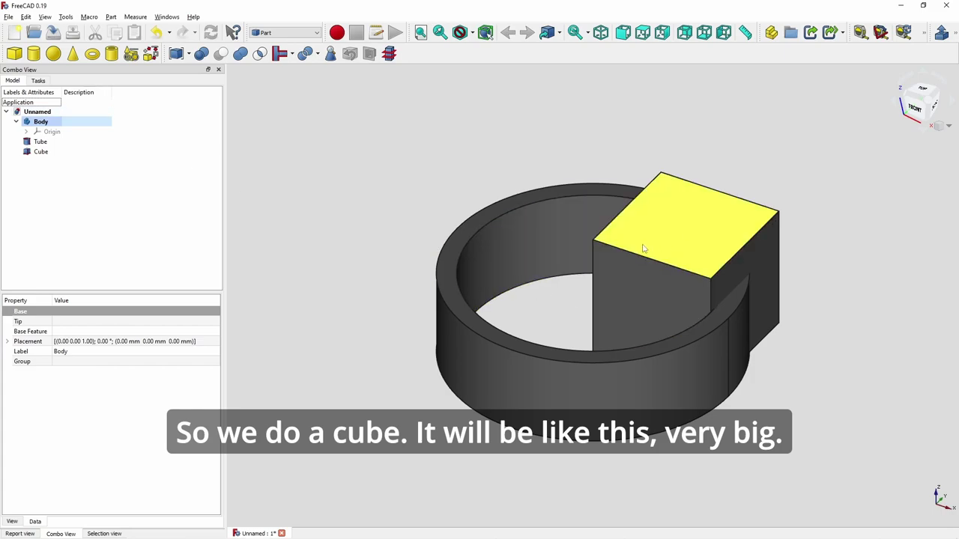
left_click(38, 153)
left_click(106, 381)
type("1")
left_click(92, 395)
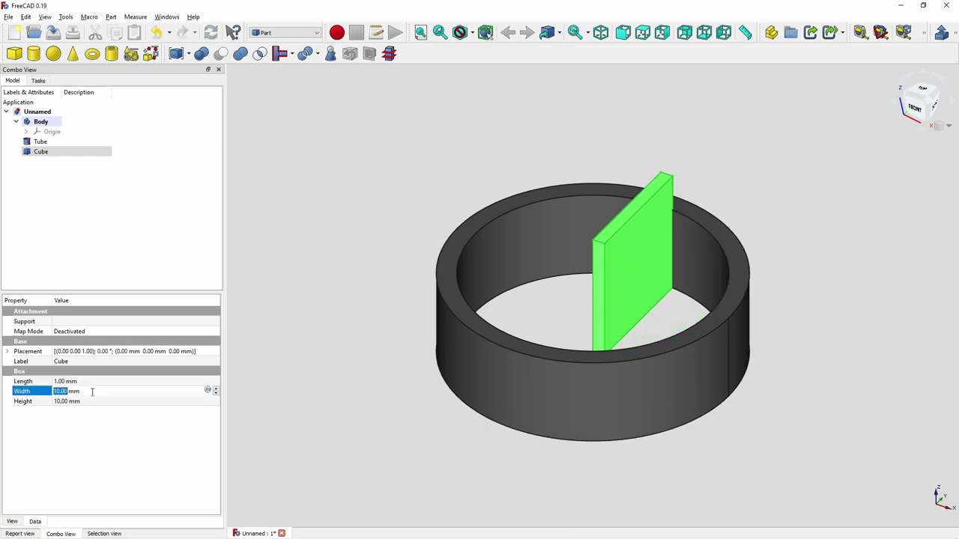
type("1")
left_click(94, 404)
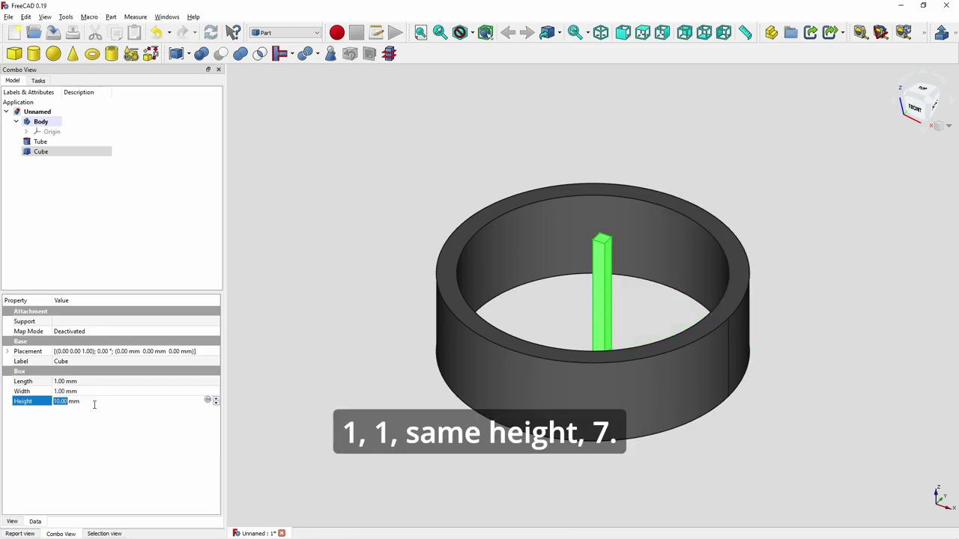
type("7")
key("Return")
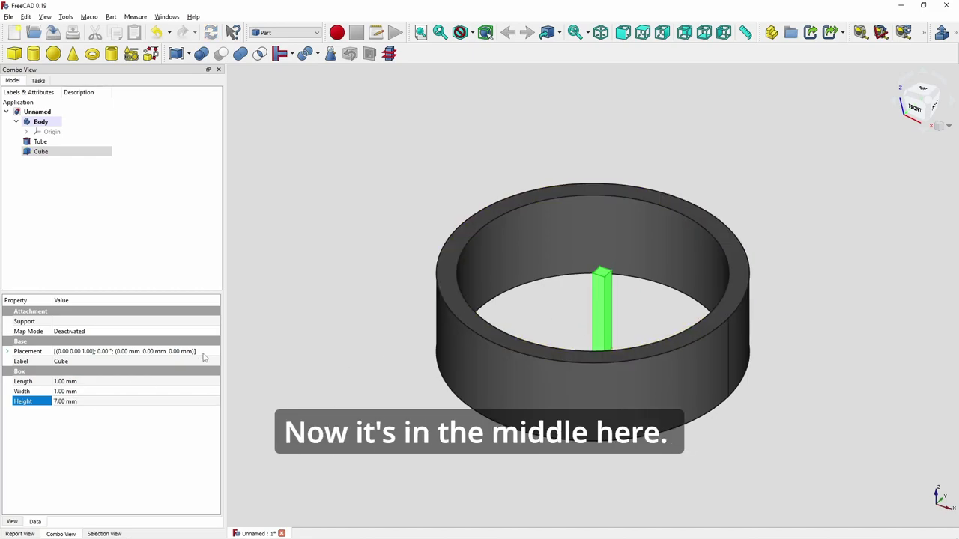
Move the cube to X 11 mm so it sits at the outer edge of the tube
key("alt+Tab")
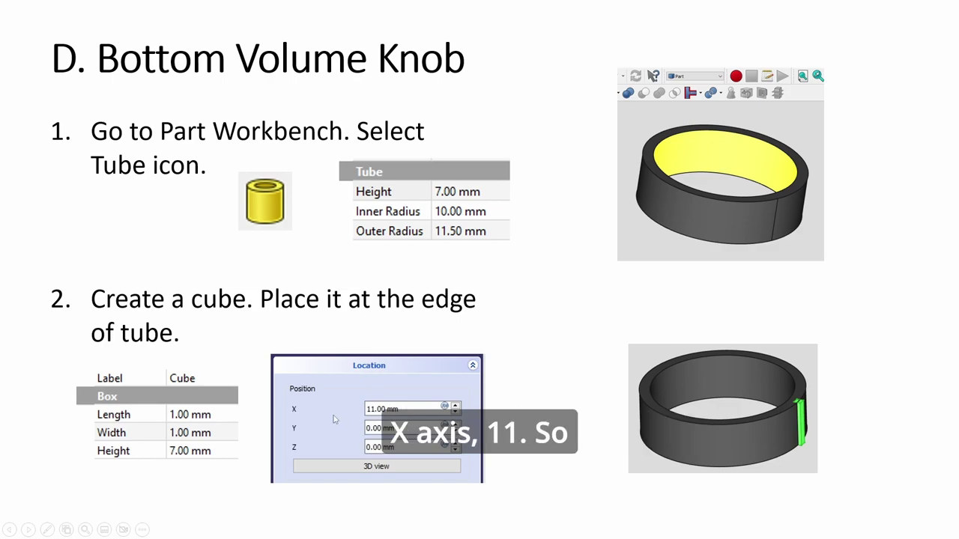
key("alt+Tab")
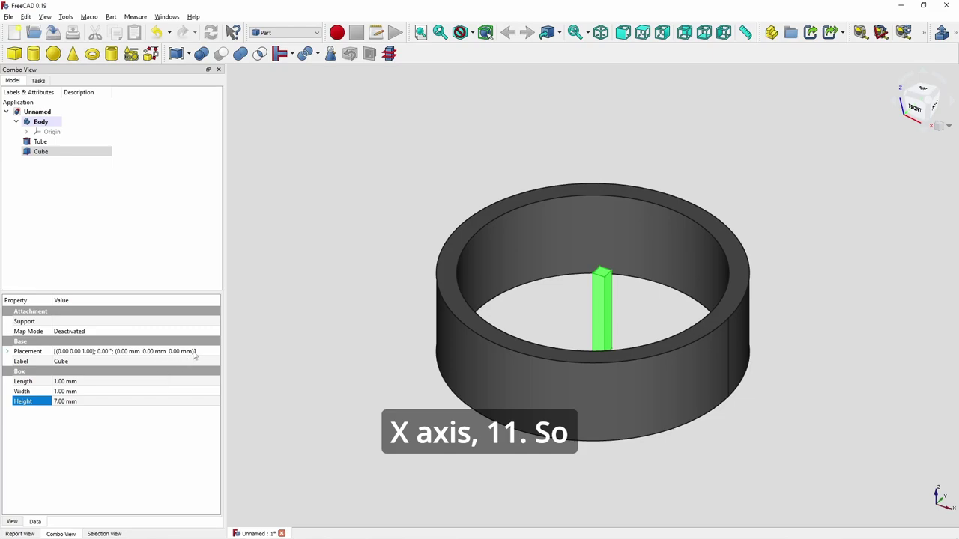
left_click(209, 355)
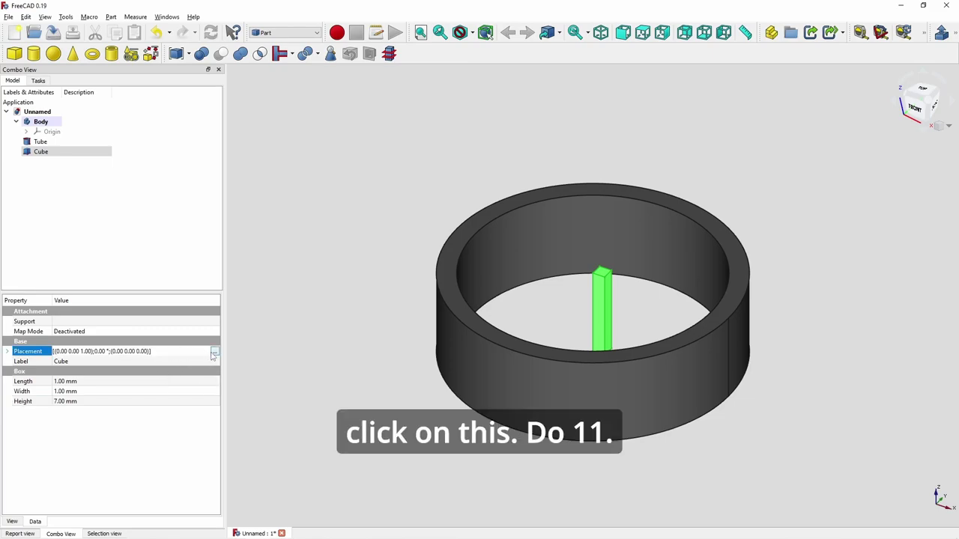
left_click(214, 353)
left_click(63, 129)
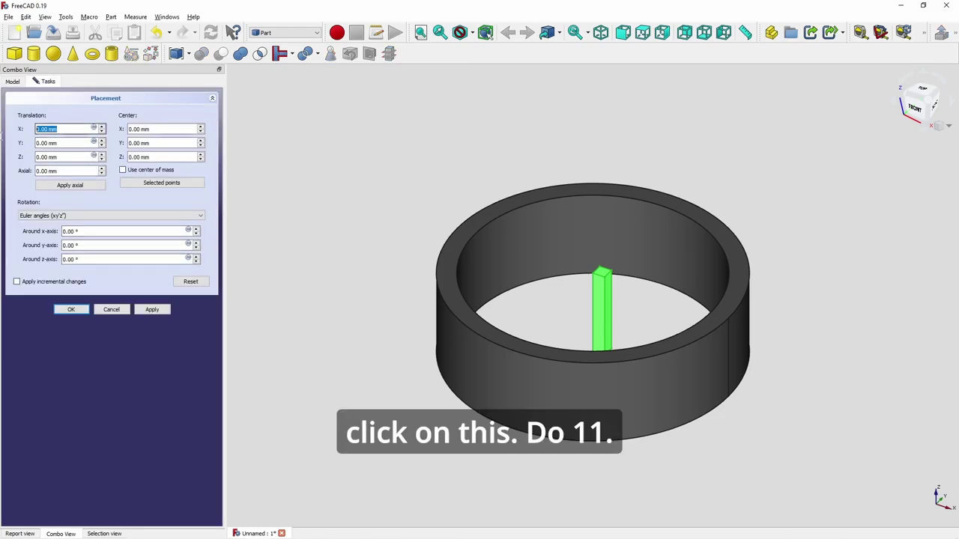
type("11")
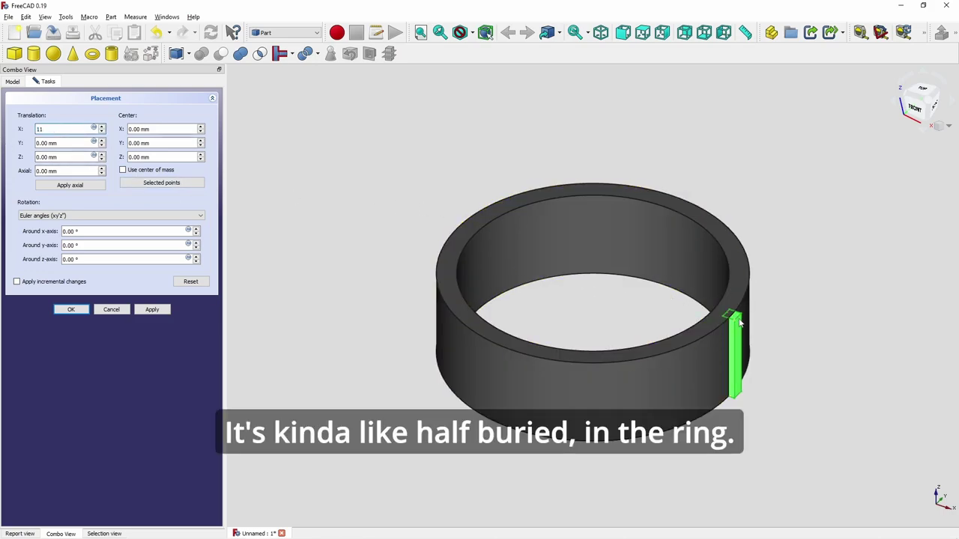
left_click(67, 310)
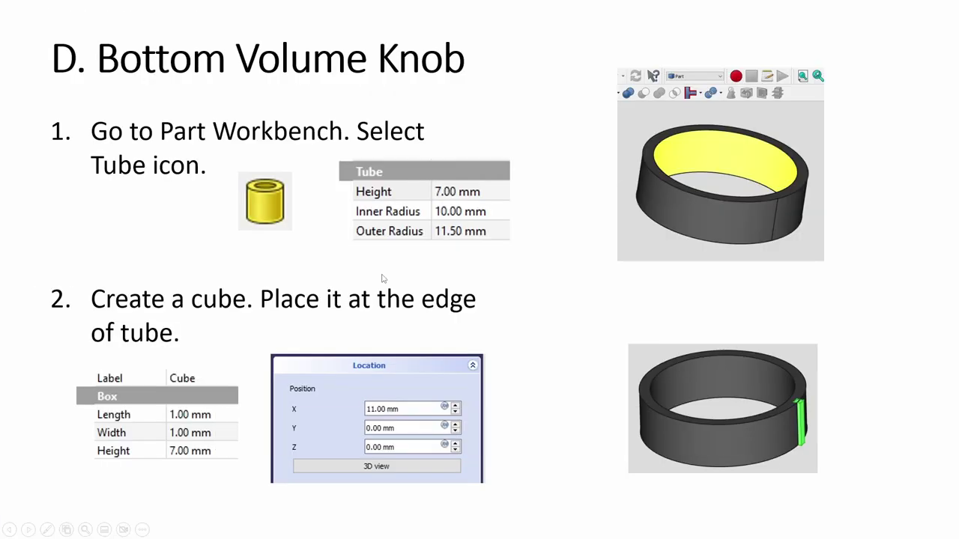
Switch to the Draft workbench and create a polar array of the cube with 25 elements around the tube
left_click(382, 279)
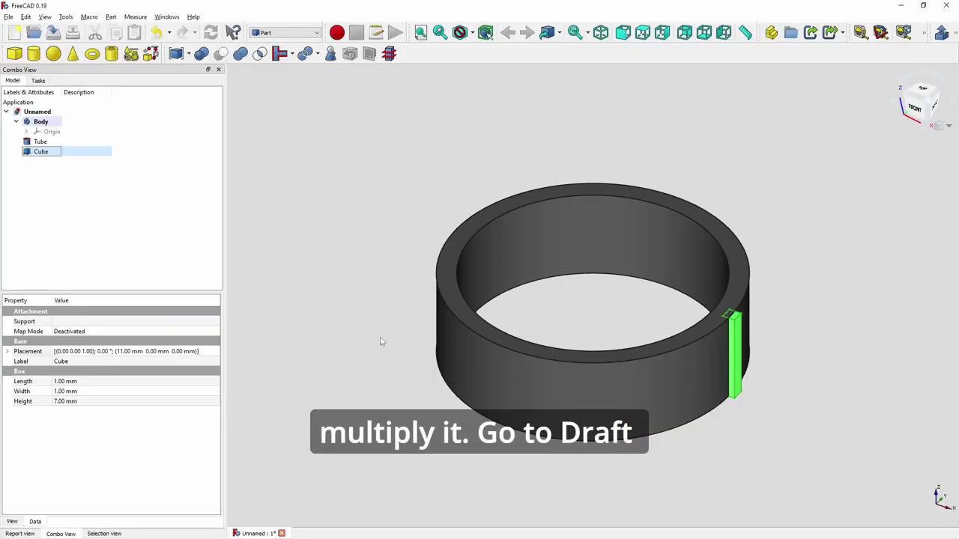
left_click(278, 33)
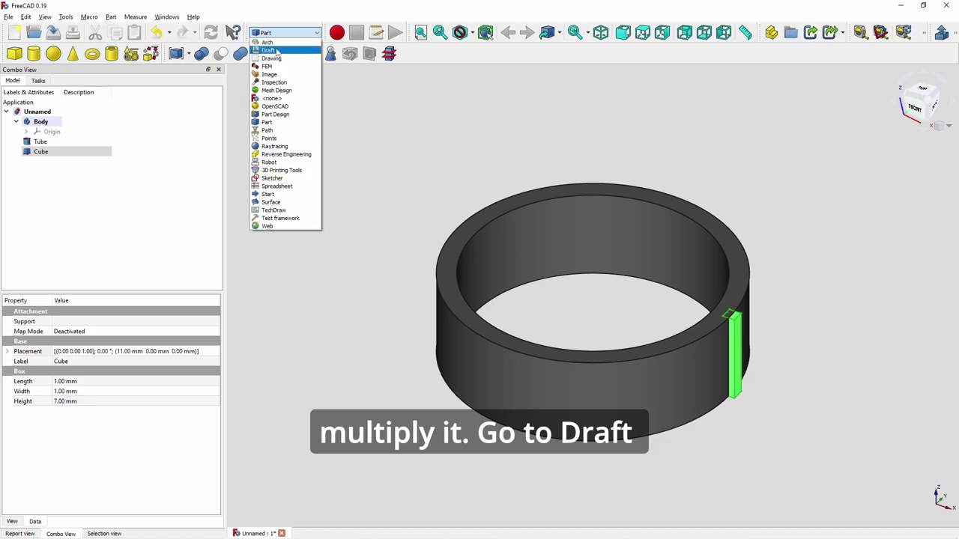
left_click(268, 50)
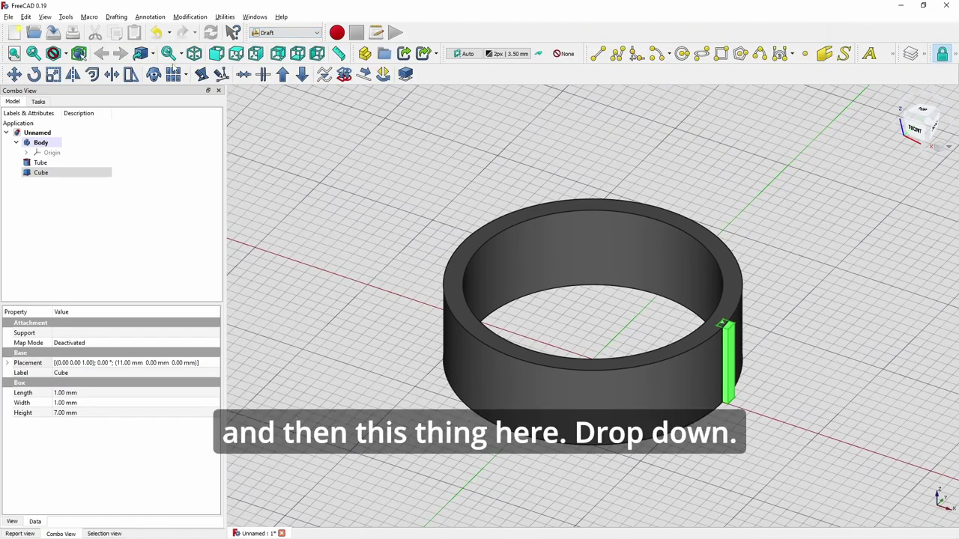
left_click(186, 76)
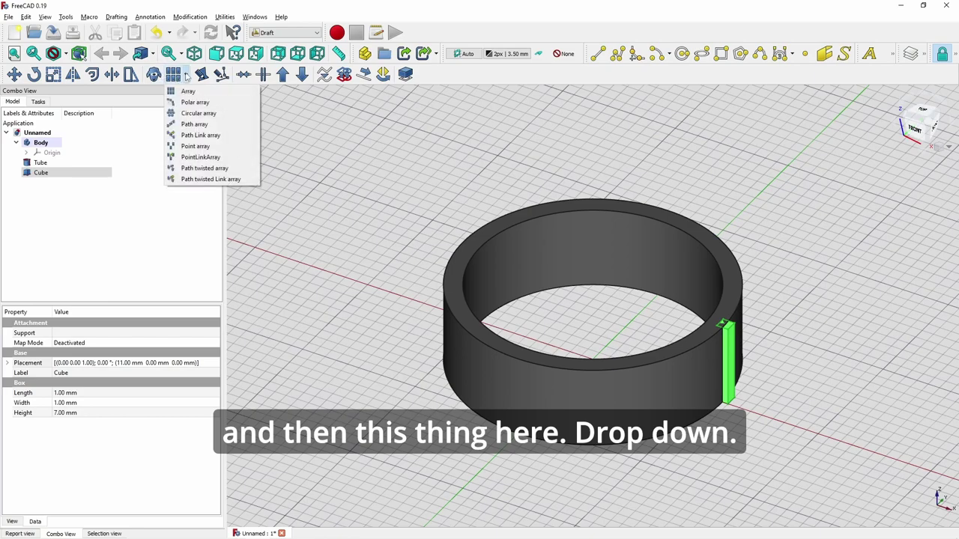
left_click(189, 102)
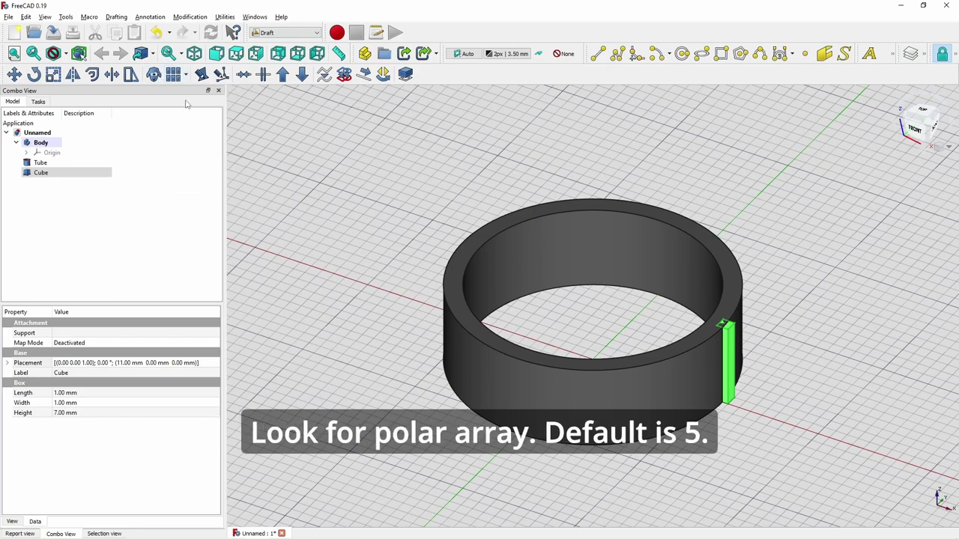
left_click(117, 200)
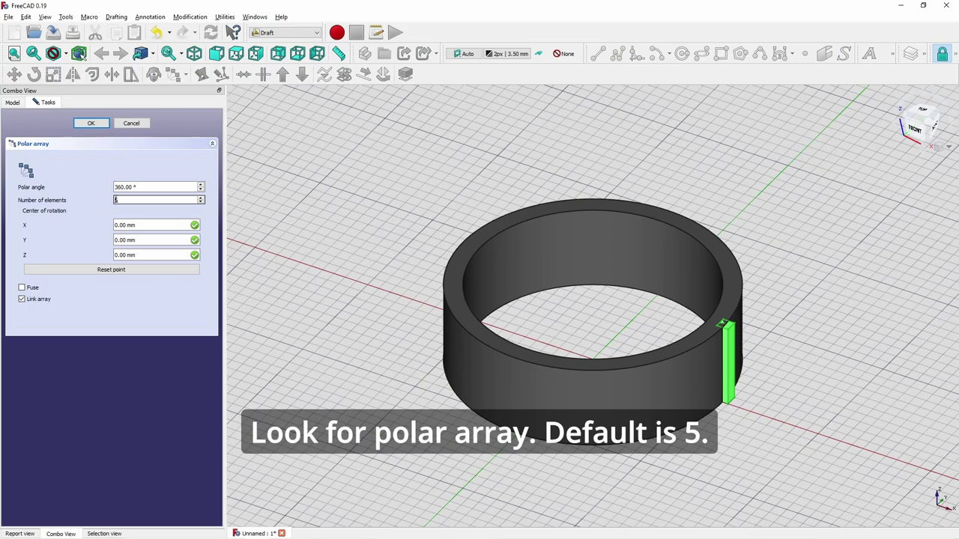
type("5")
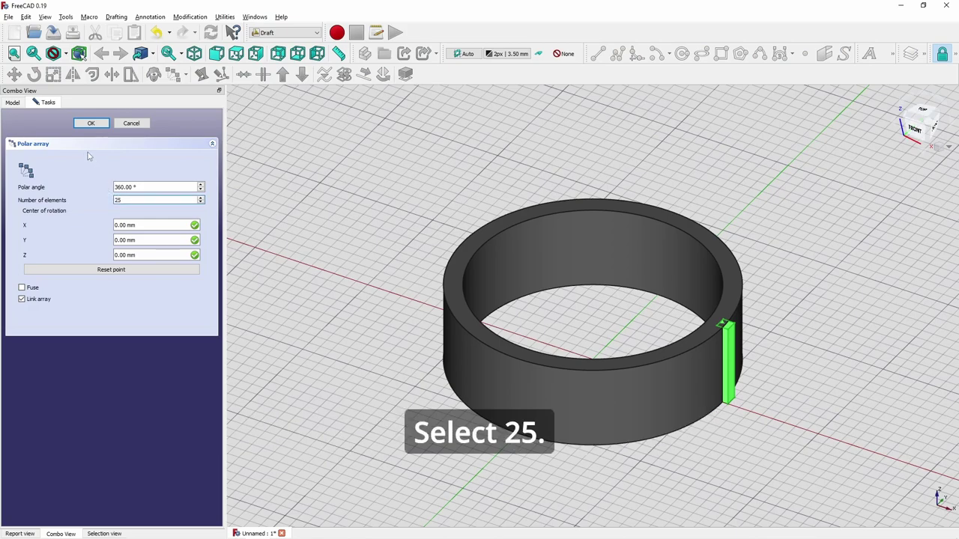
key("Return")
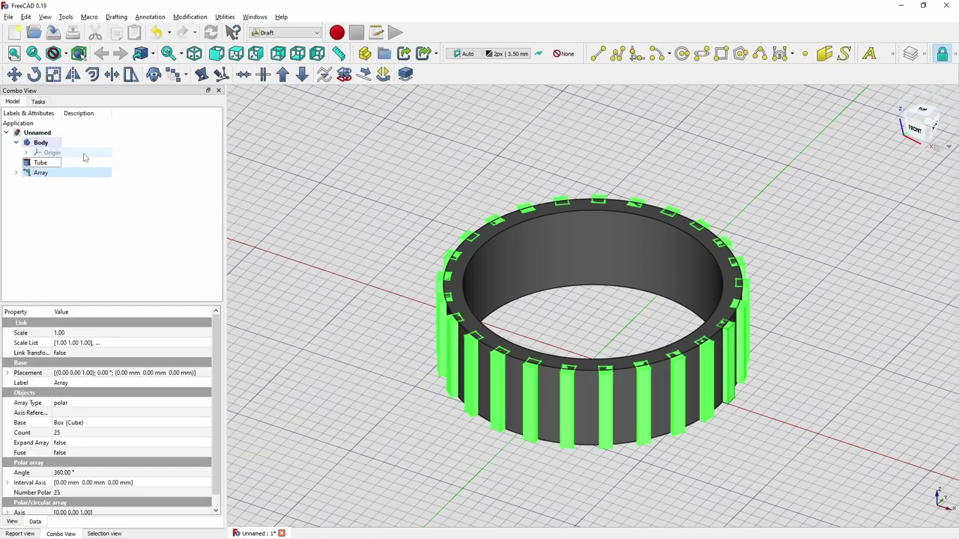
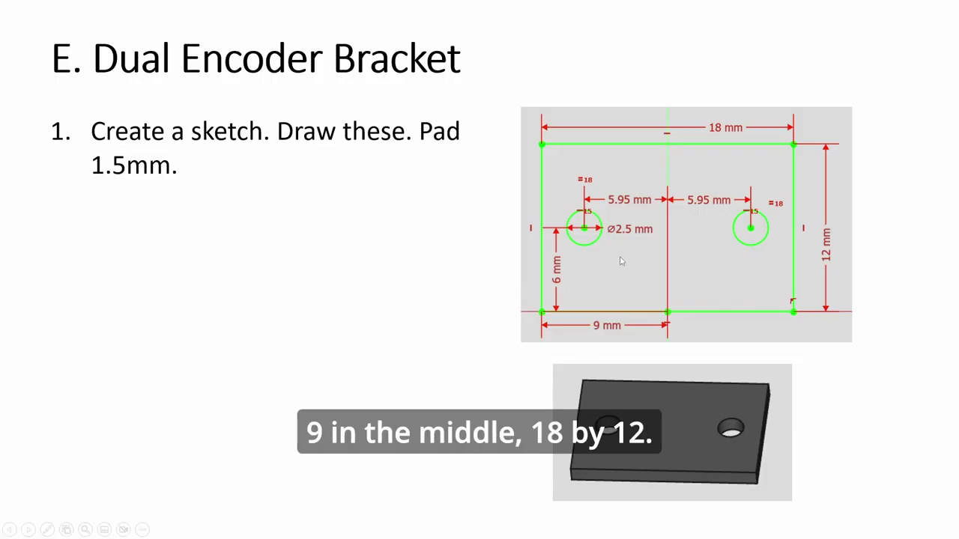
Constrain the bracket sketch's rectangle to 18 mm wide and 12 mm high
key("alt+Tab")
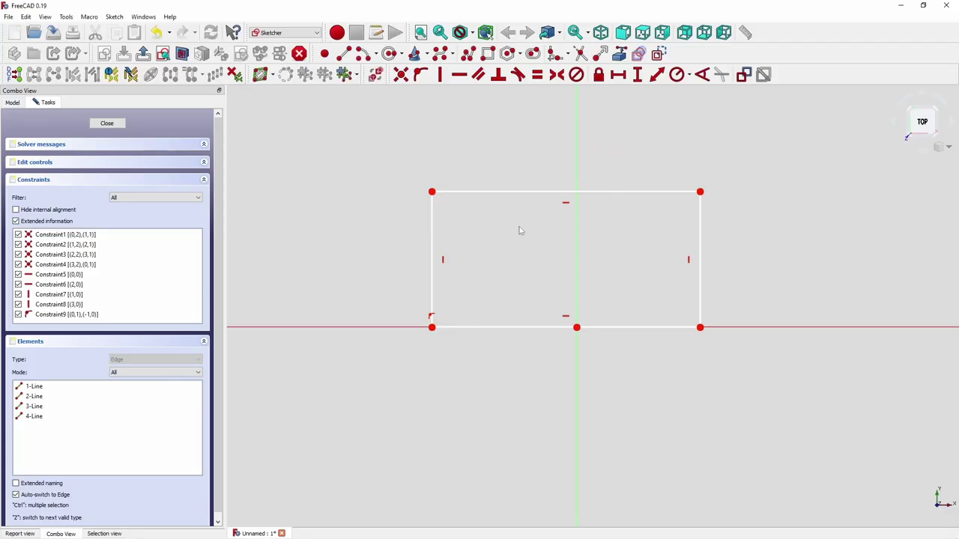
left_click(544, 192)
left_click(618, 74)
type("18")
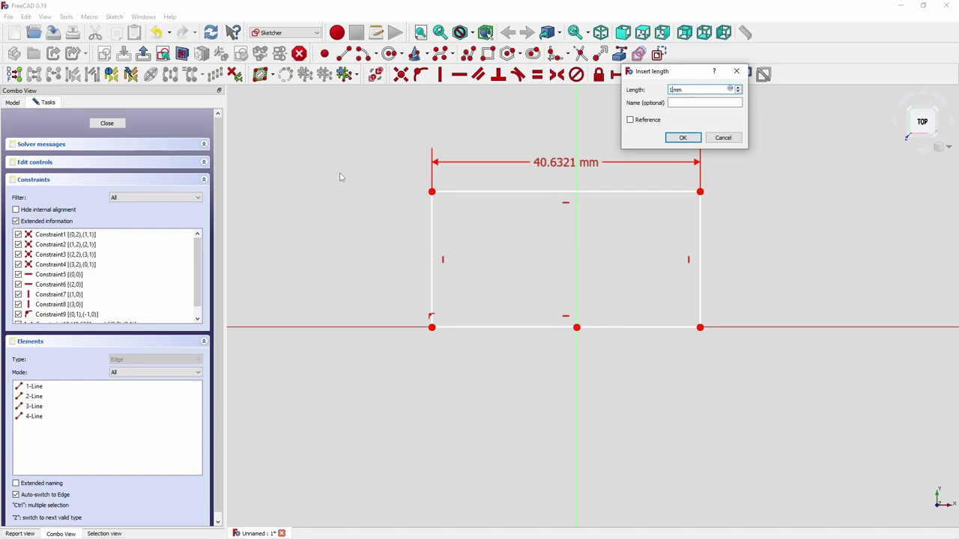
key("Return")
left_click(643, 247)
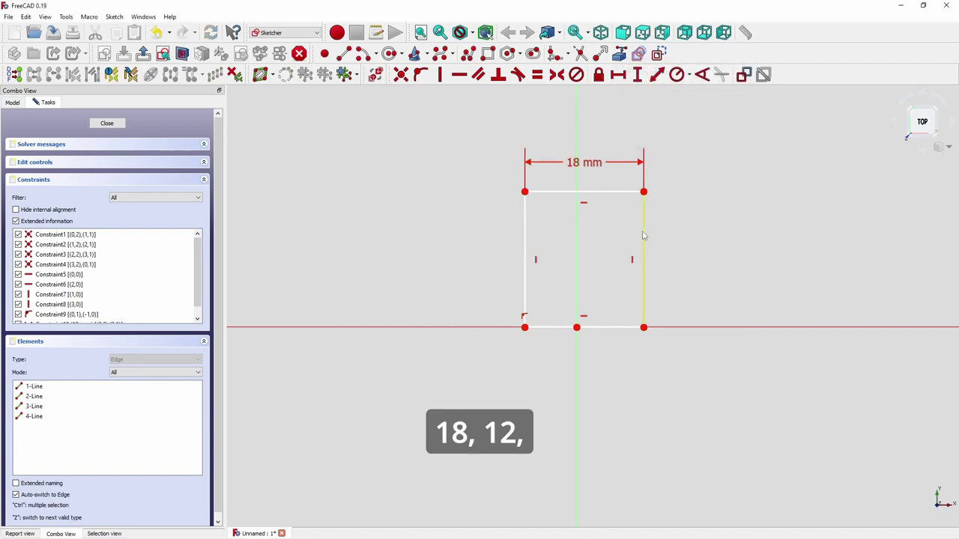
left_click(638, 74)
type("12")
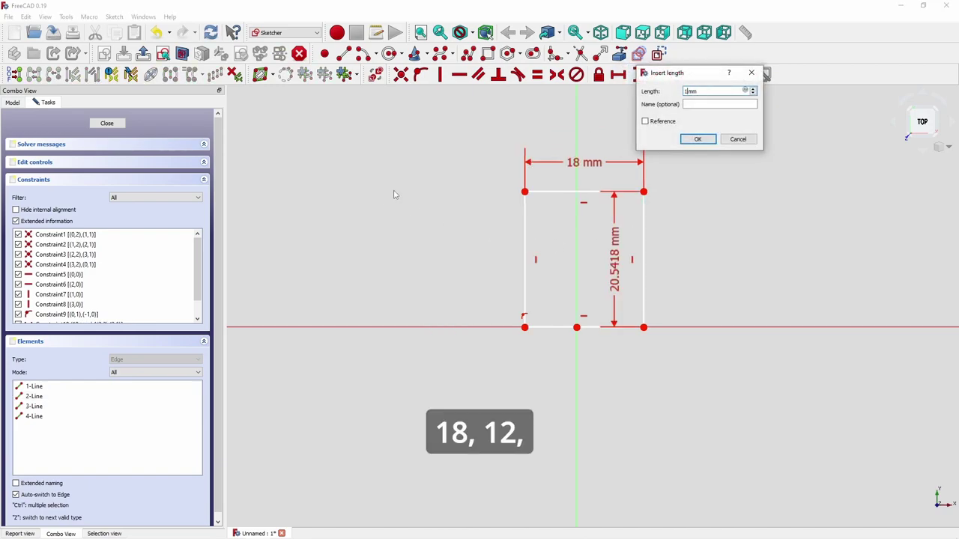
key("Return")
Make the rectangle's two upper corners symmetric about the vertical axis
scroll(543, 270, "up", 4)
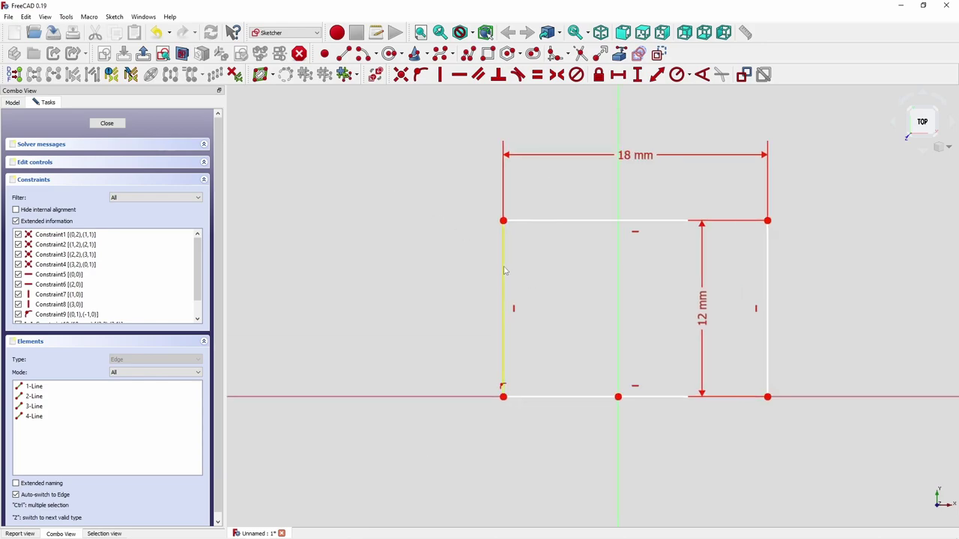
left_click(504, 221)
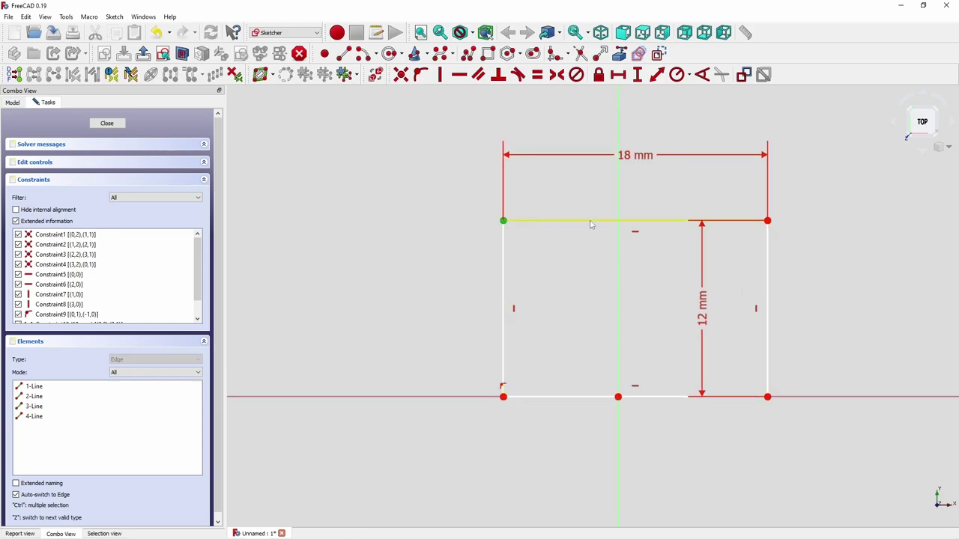
left_click(767, 221)
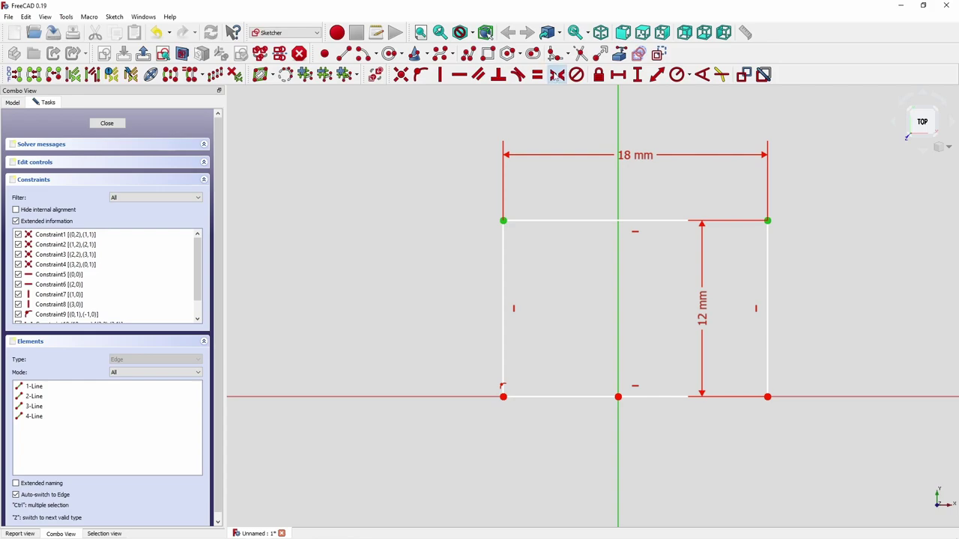
left_click(557, 74)
Draw two circles of about 1.2 mm and 1.1 mm radius inside the rectangle, one on each side of the vertical axis
left_click(389, 53)
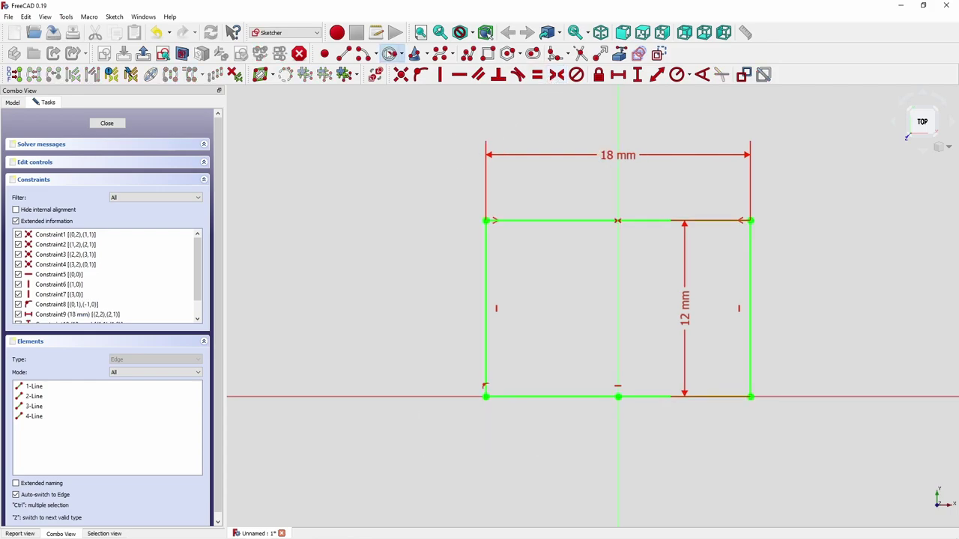
left_click(540, 309)
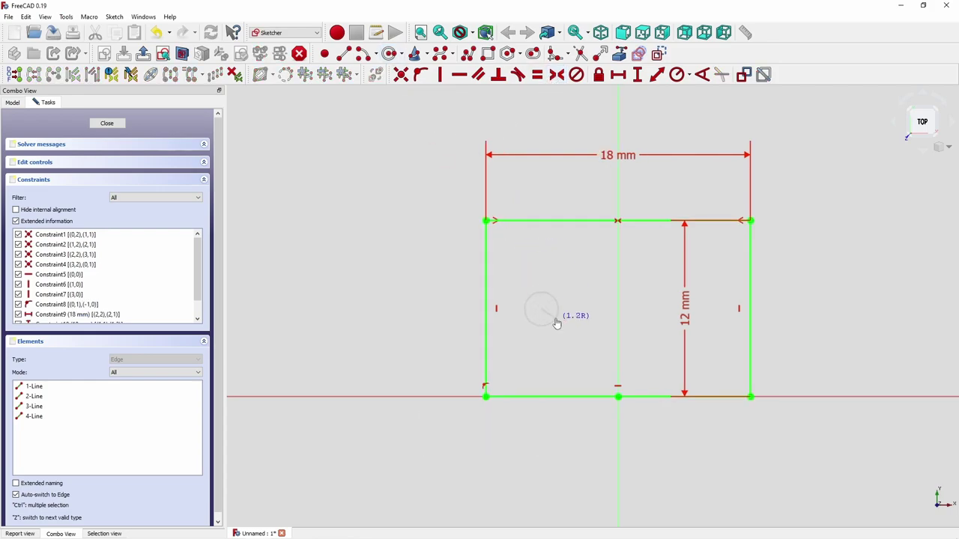
left_click(555, 319)
left_click(701, 310)
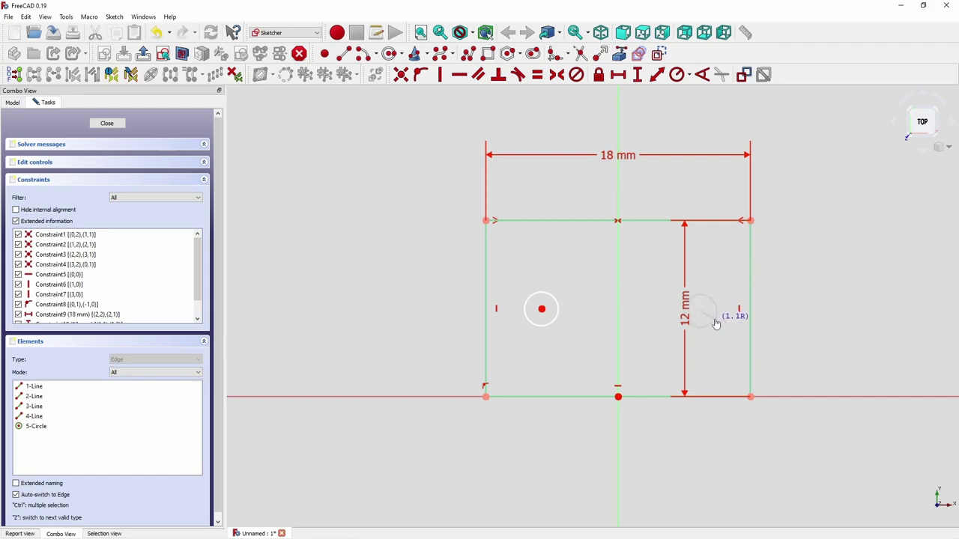
left_click(712, 321)
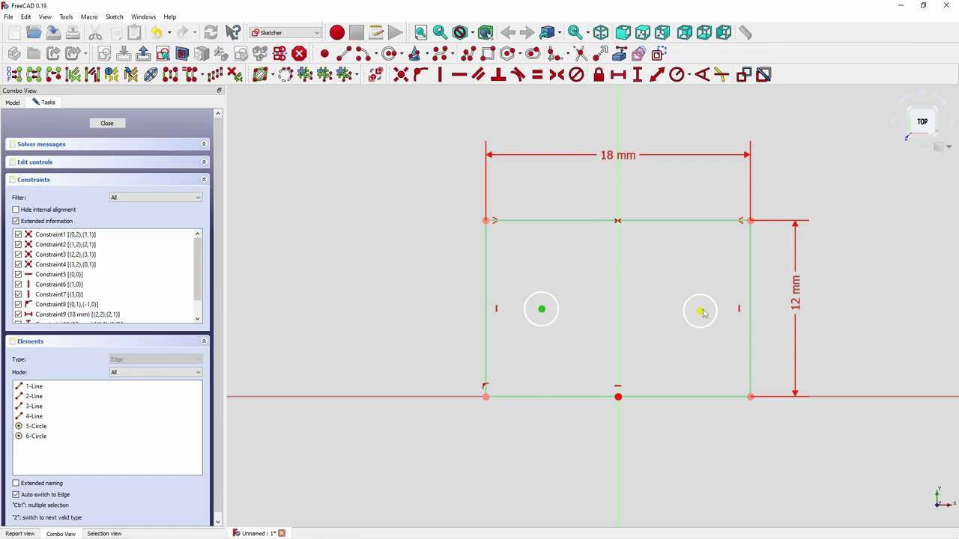
Align the two circle centres horizontally and constrain them 6 mm above the origin
left_click(701, 310)
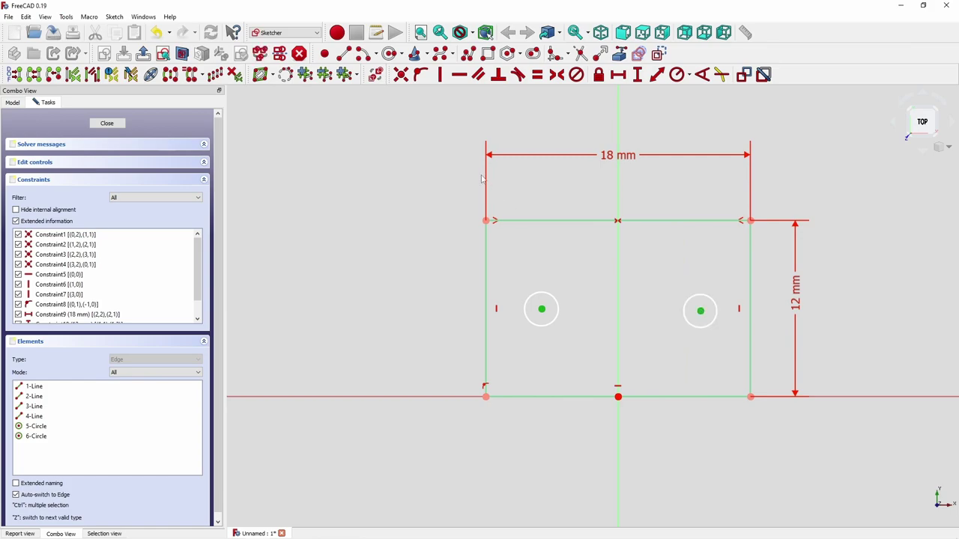
left_click(459, 74)
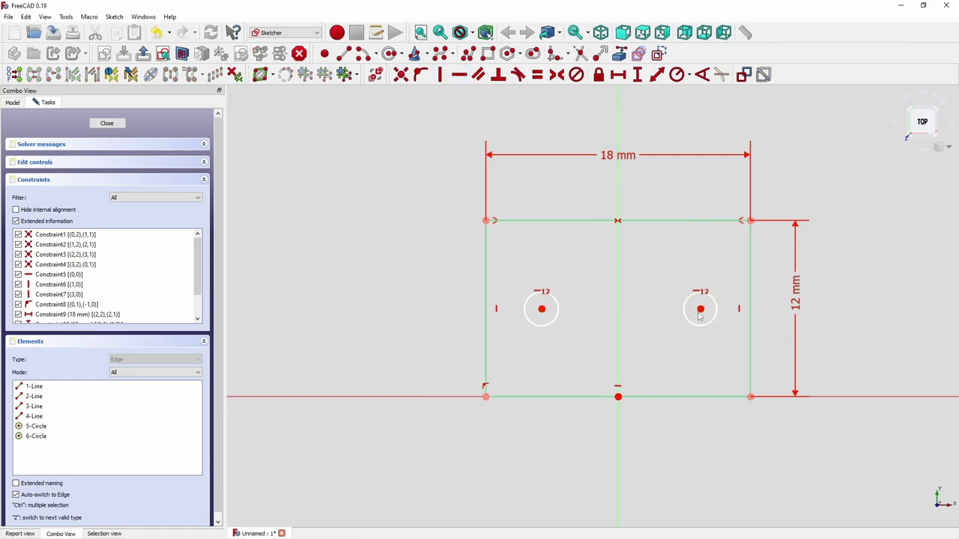
left_click(619, 397)
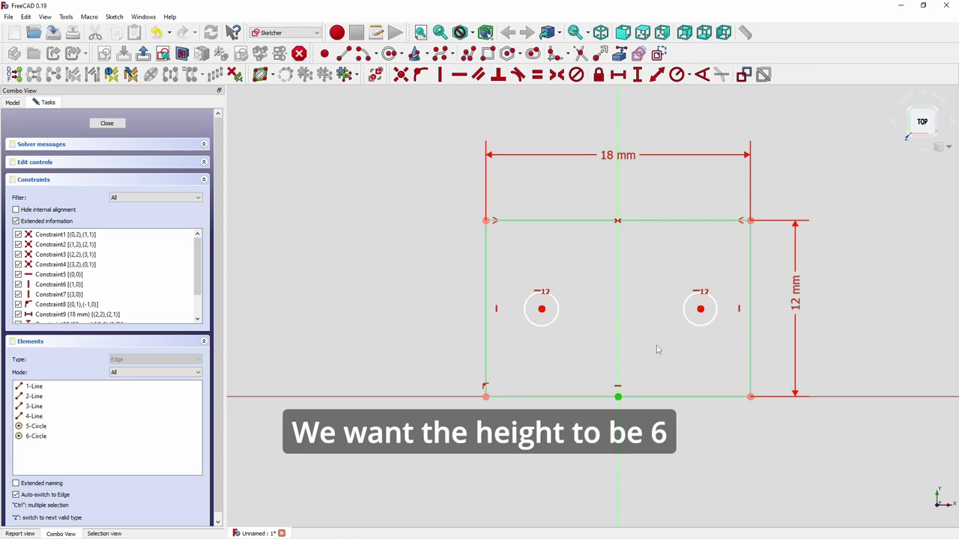
left_click(700, 310)
left_click(637, 74)
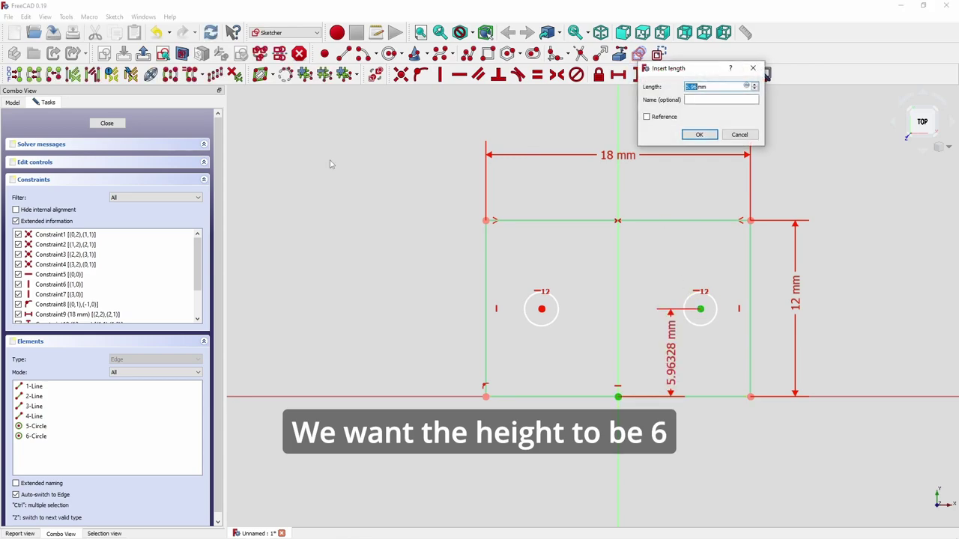
type("6")
key("Return")
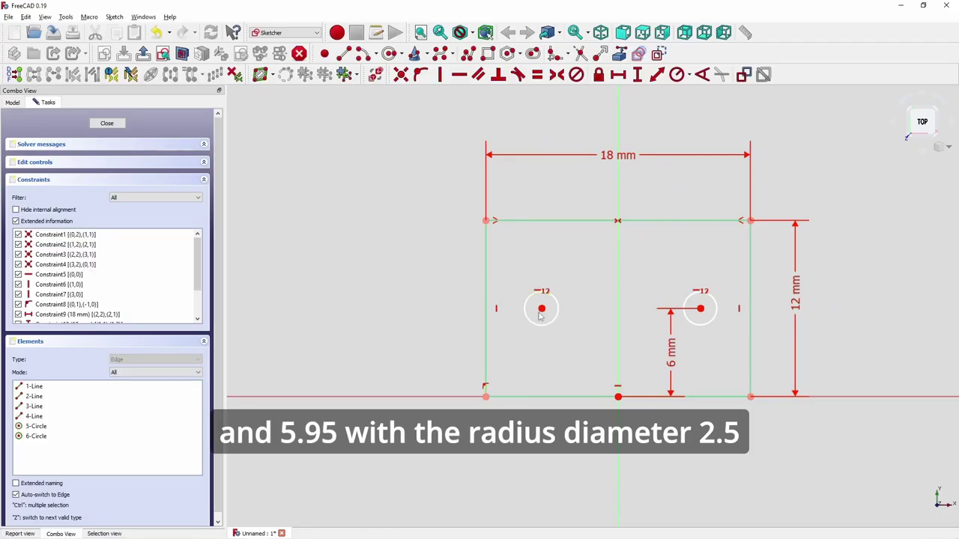
Constrain both circles to an equal diameter of 2.5 mm
left_click(549, 325)
left_click(686, 305)
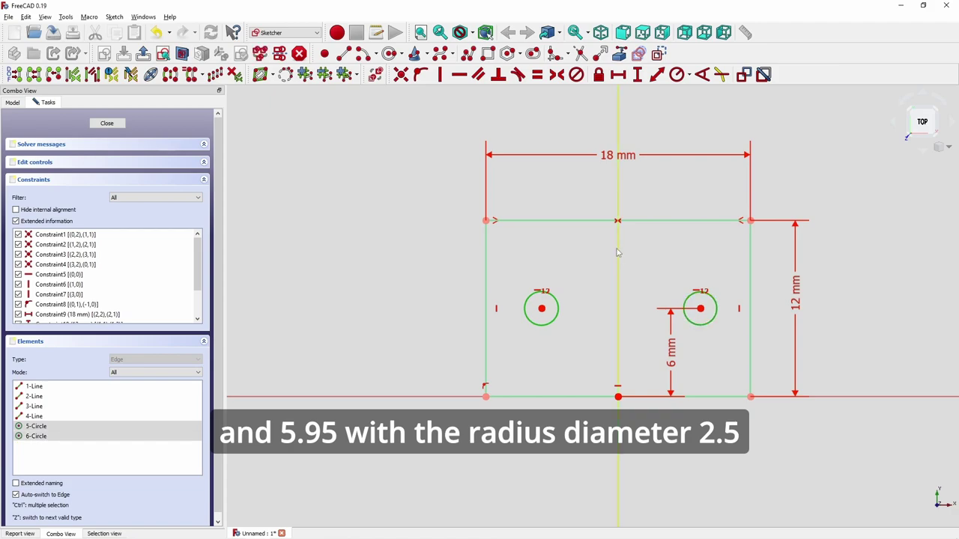
left_click(684, 78)
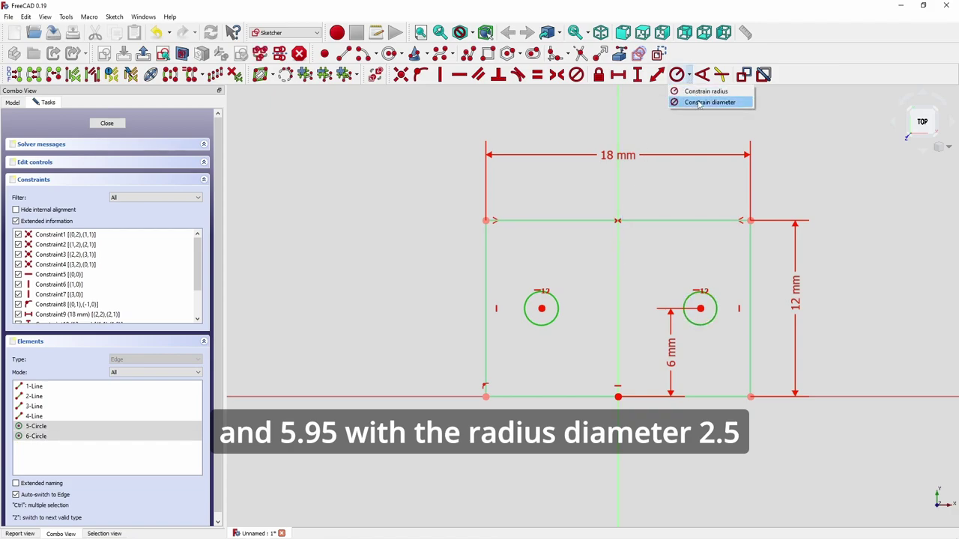
left_click(674, 101)
key("Return")
type("2.5")
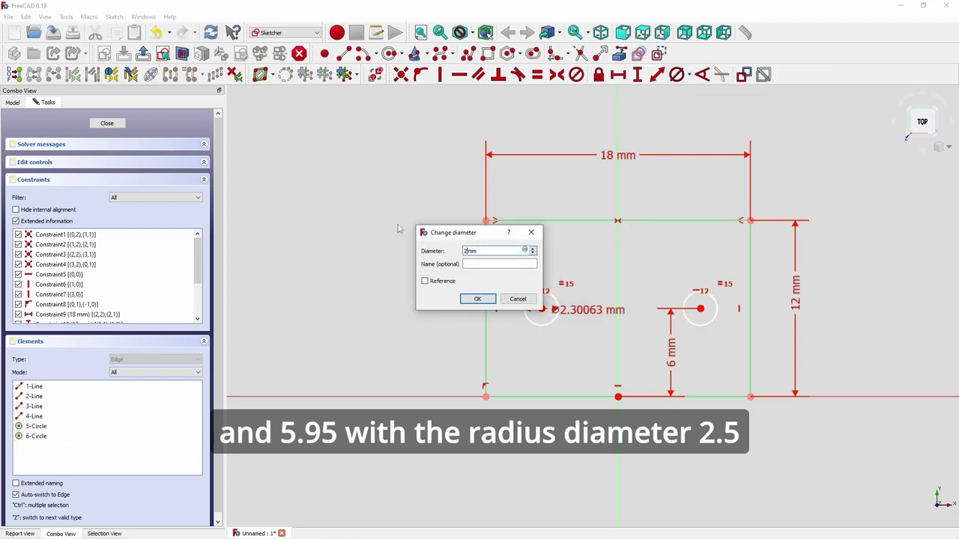
key("Return")
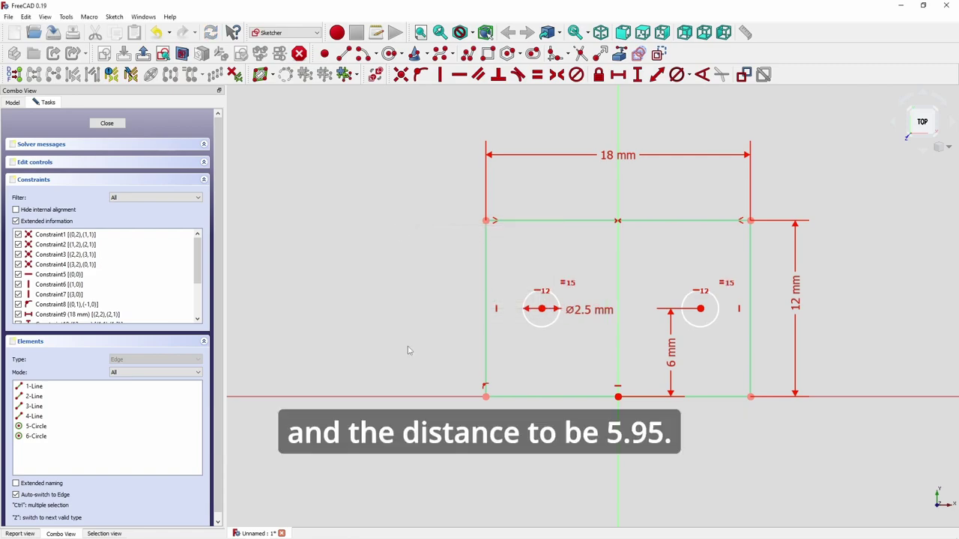
Constrain each circle centre to a horizontal distance of 5.95 mm from the origin
left_click(542, 310)
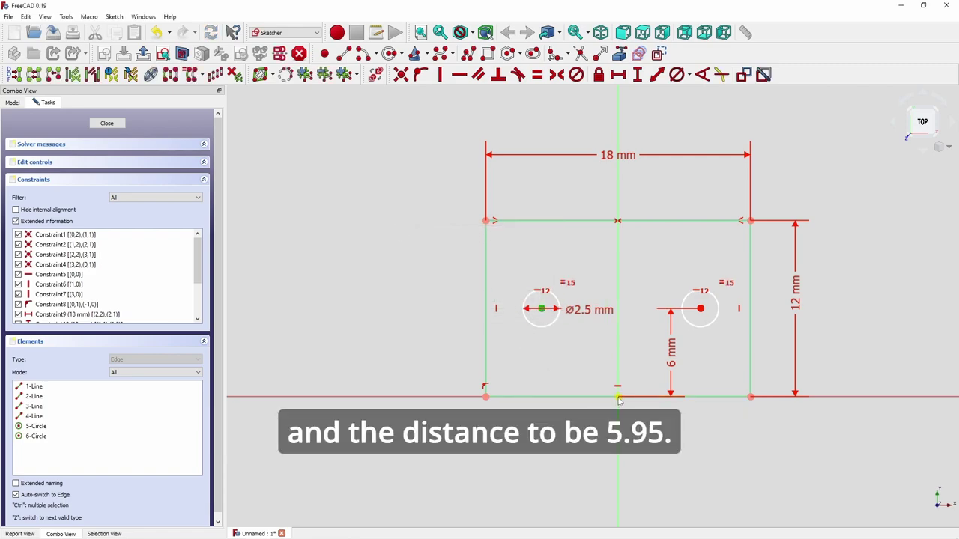
left_click(618, 397)
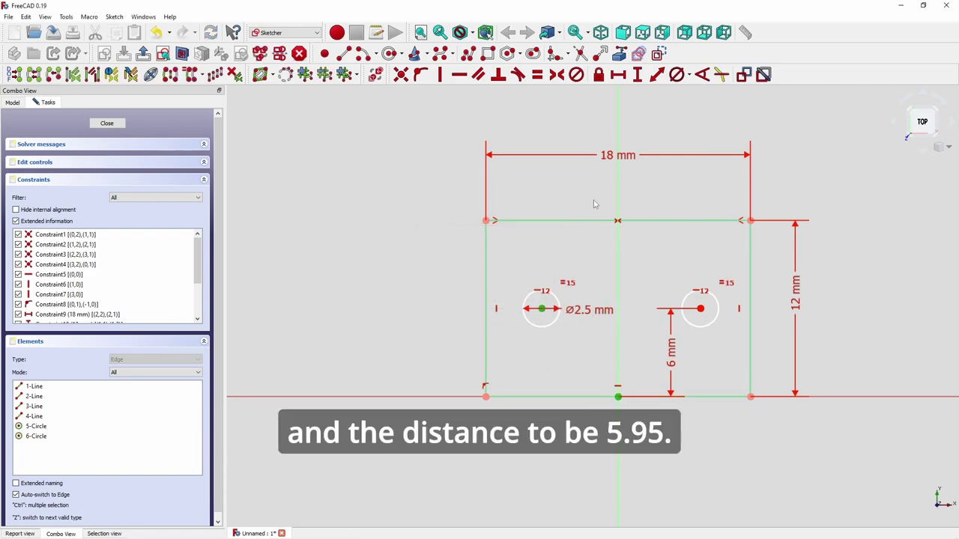
left_click(617, 74)
type("5.95")
key("Return")
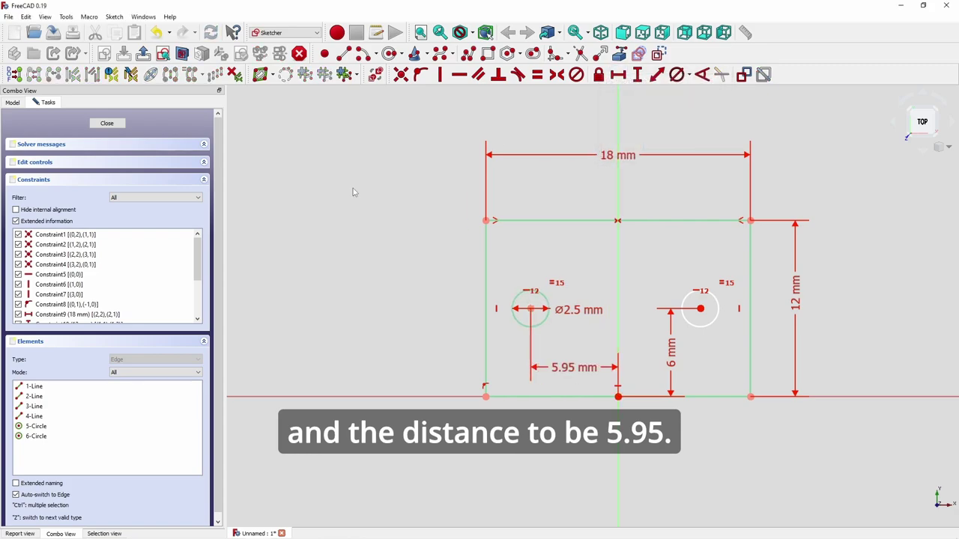
left_click(618, 398)
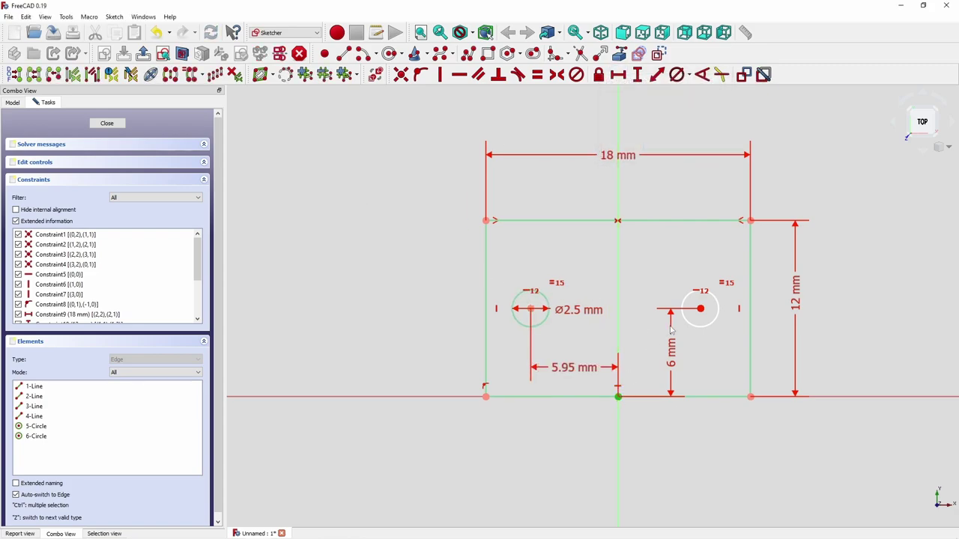
left_click(617, 74)
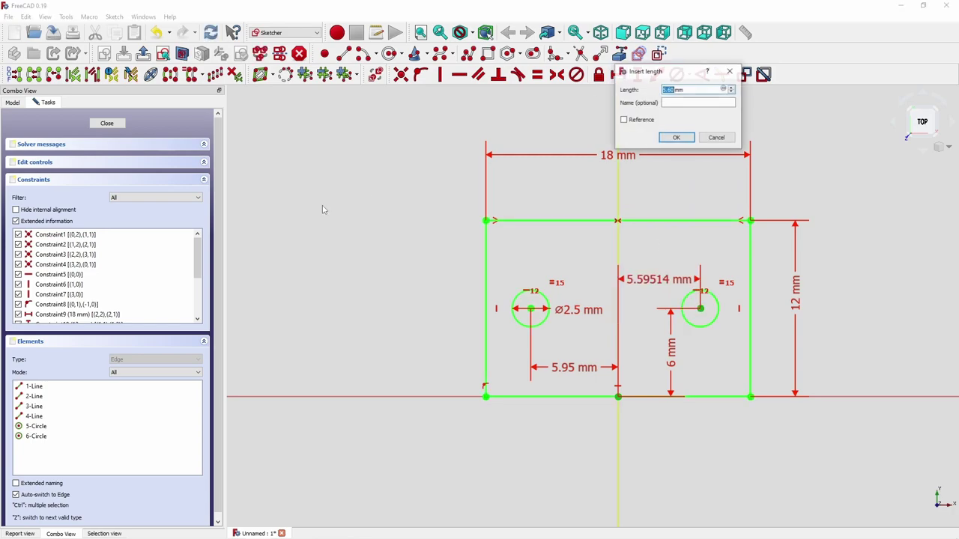
type("5.95")
key("Return")
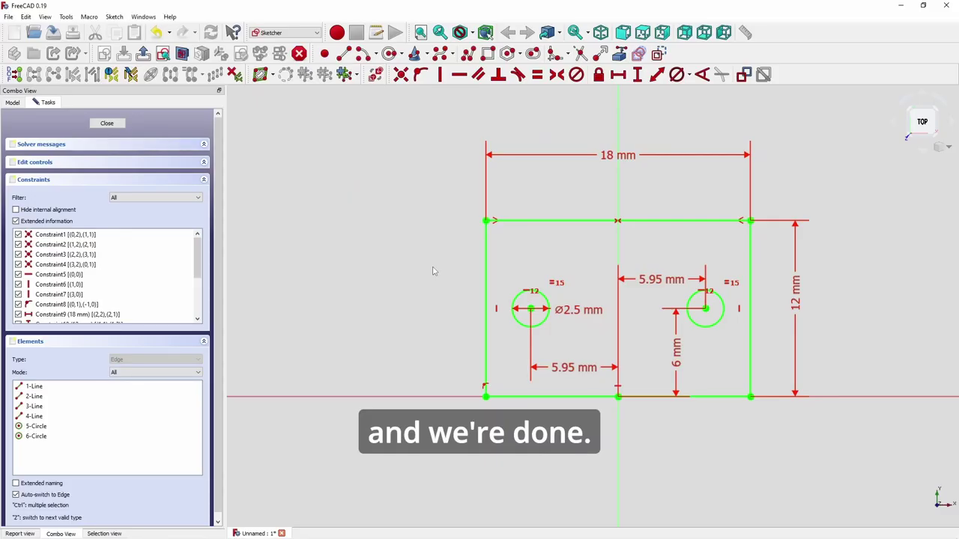
Close the bracket sketch and pad it 1.5 mm
left_click(107, 124)
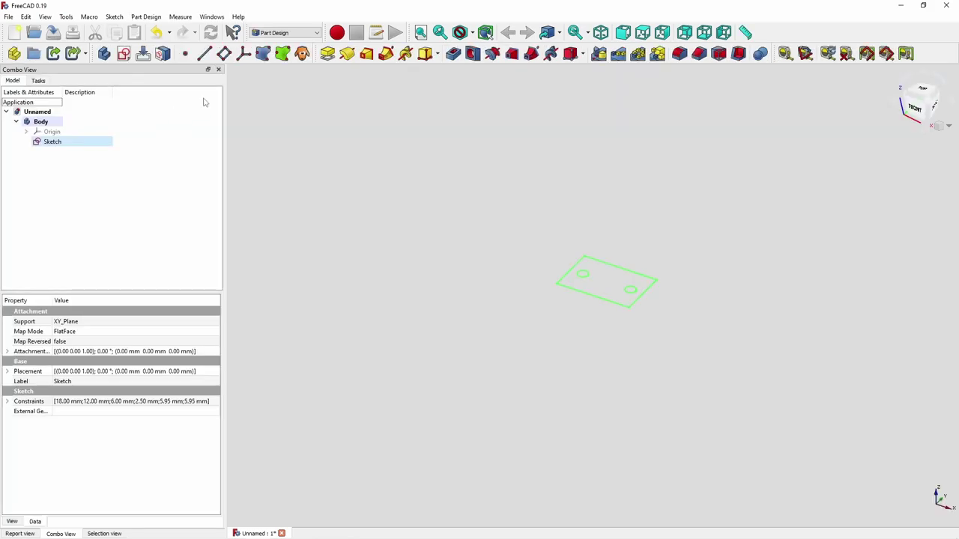
left_click(328, 54)
type("1.5")
key("Return")
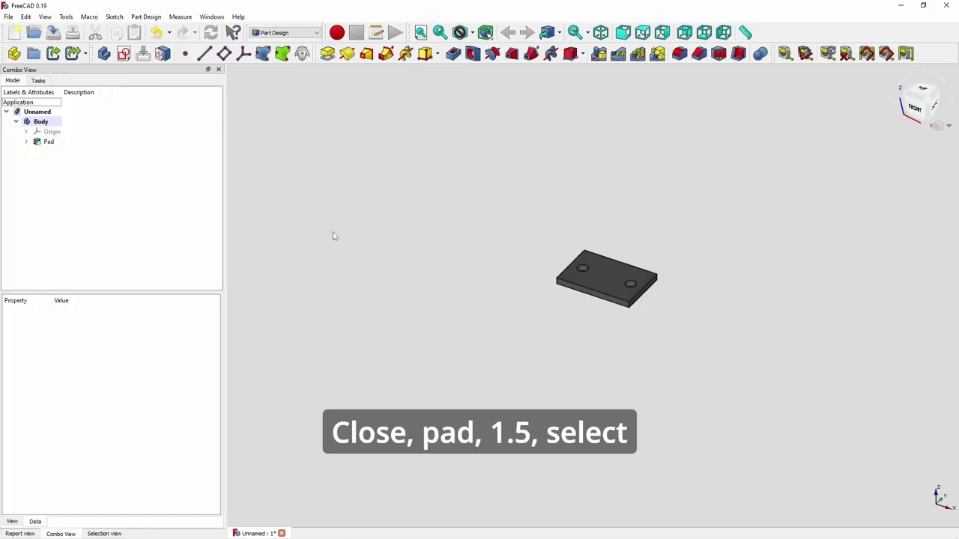
Start a sketch on the plate's upper face and draw full-height wall rectangles about 1 mm and 1.2 mm wide along its left and right edges
left_click(608, 269)
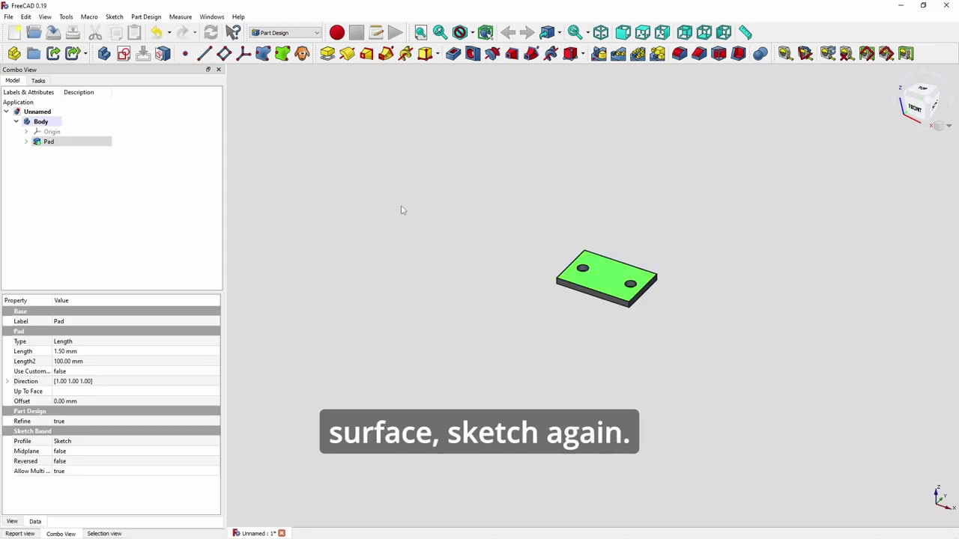
left_click(124, 54)
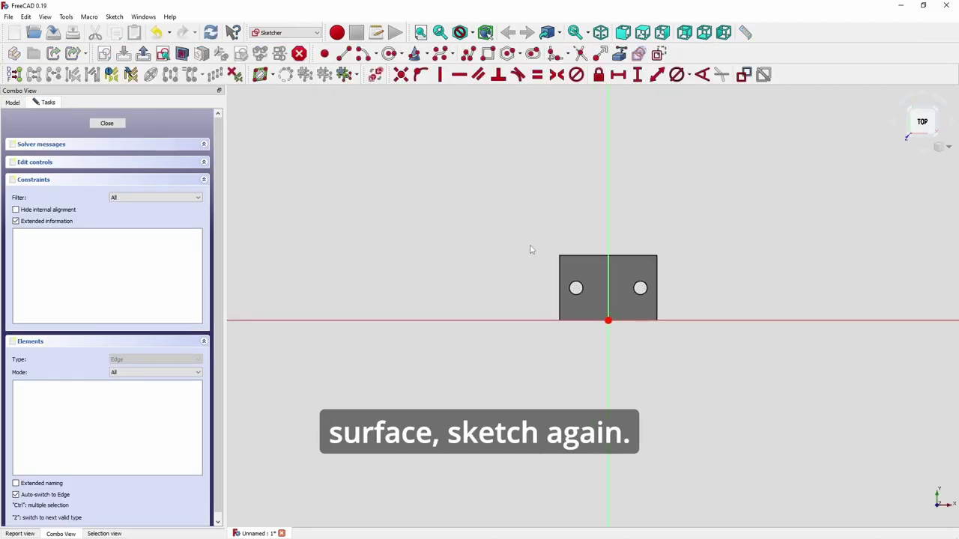
left_click(487, 53)
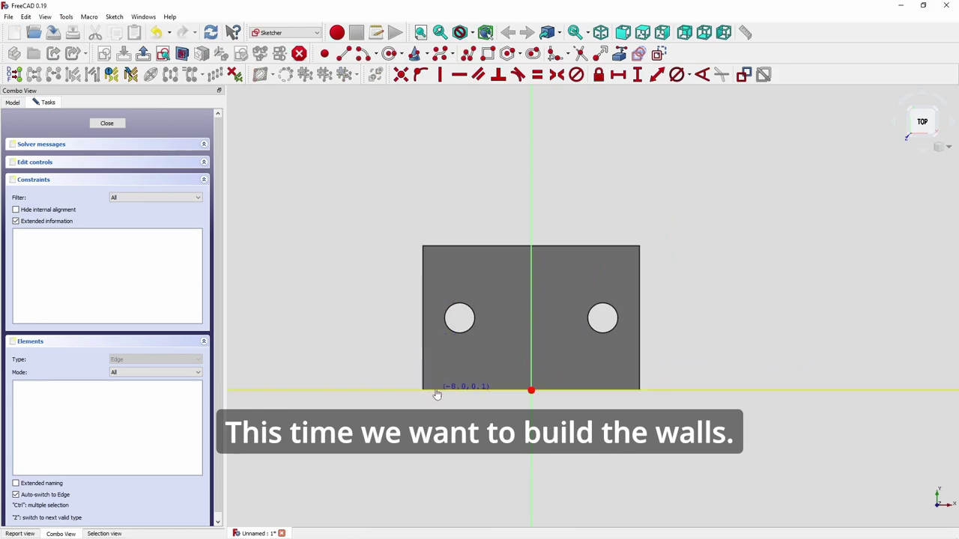
left_click(436, 389)
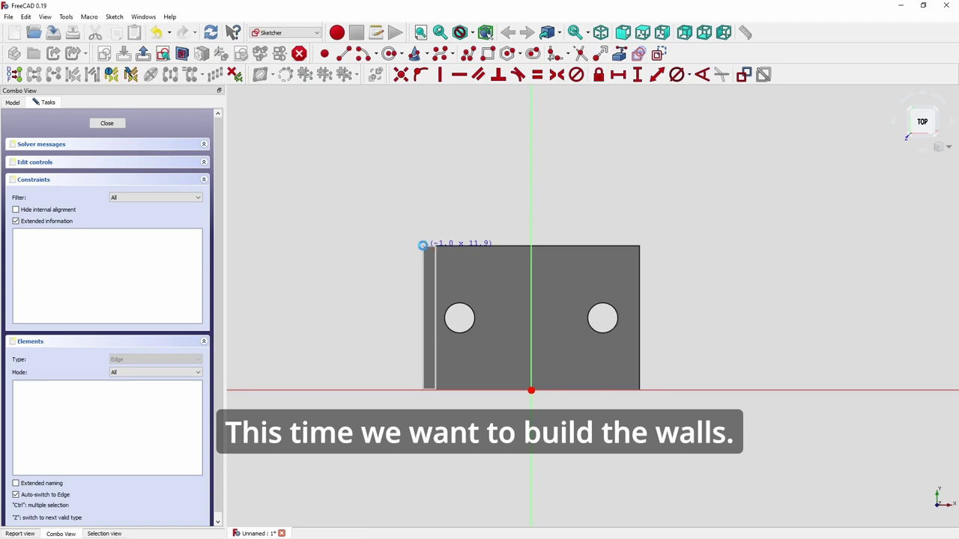
left_click(423, 245)
left_click(626, 390)
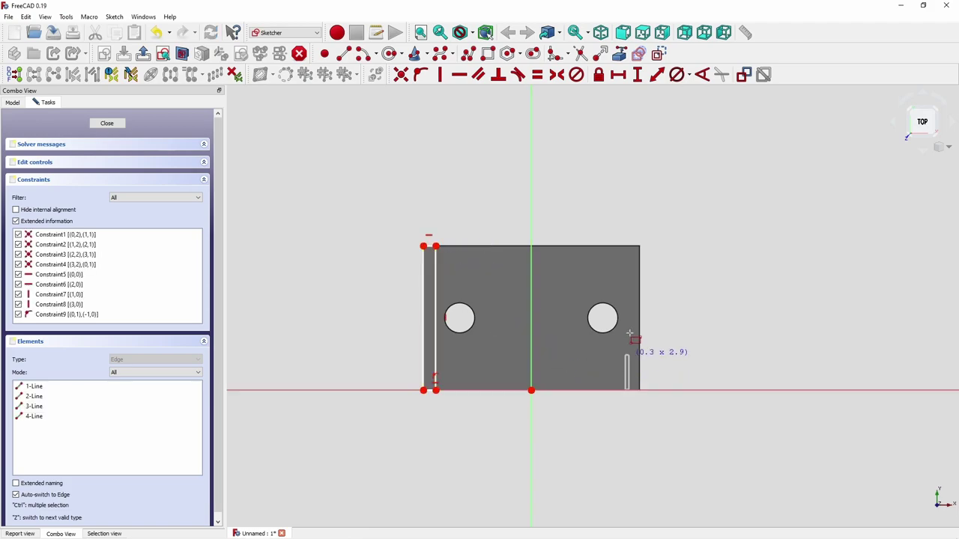
left_click(640, 246)
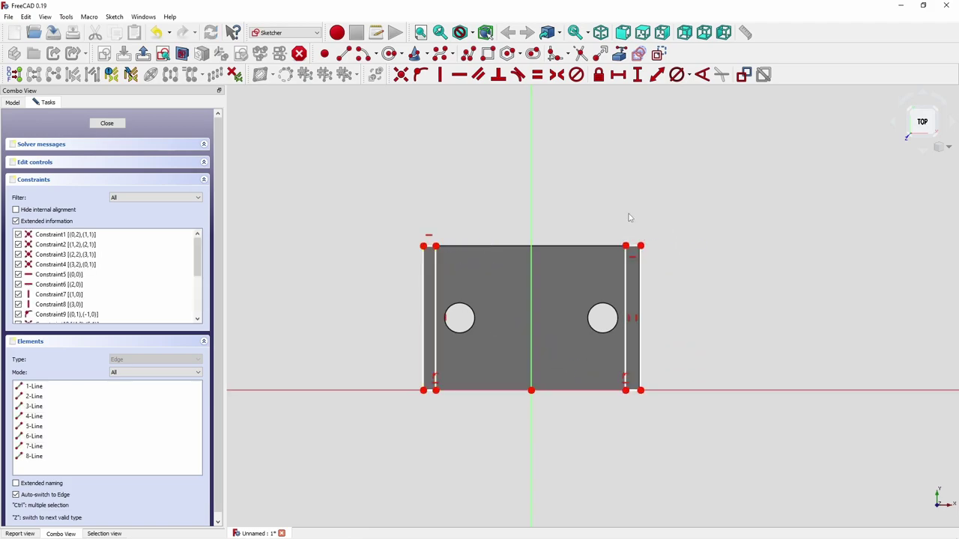
Set the right wall rectangle's height to 12 mm and align the two rectangles' upper inner corners horizontally
left_click(644, 279)
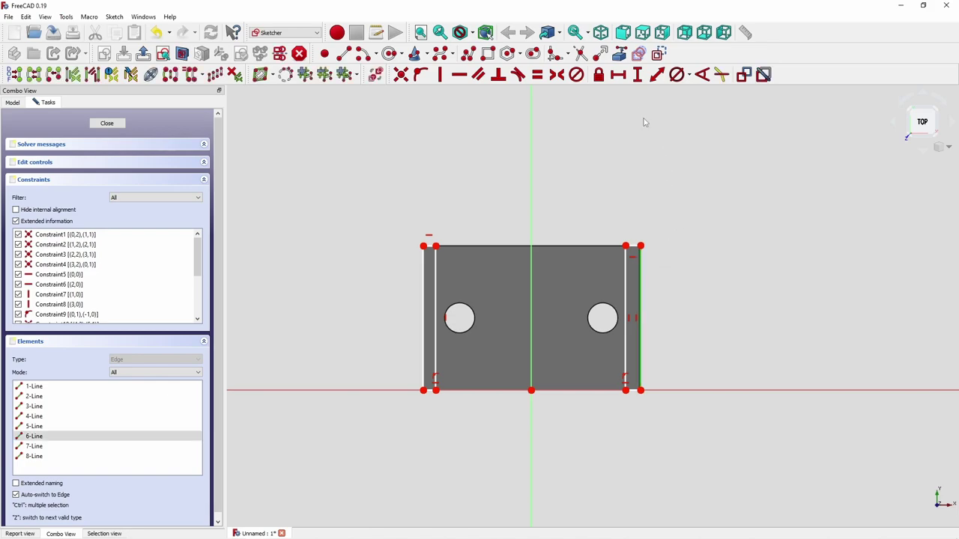
left_click(637, 74)
type("12")
key("Return")
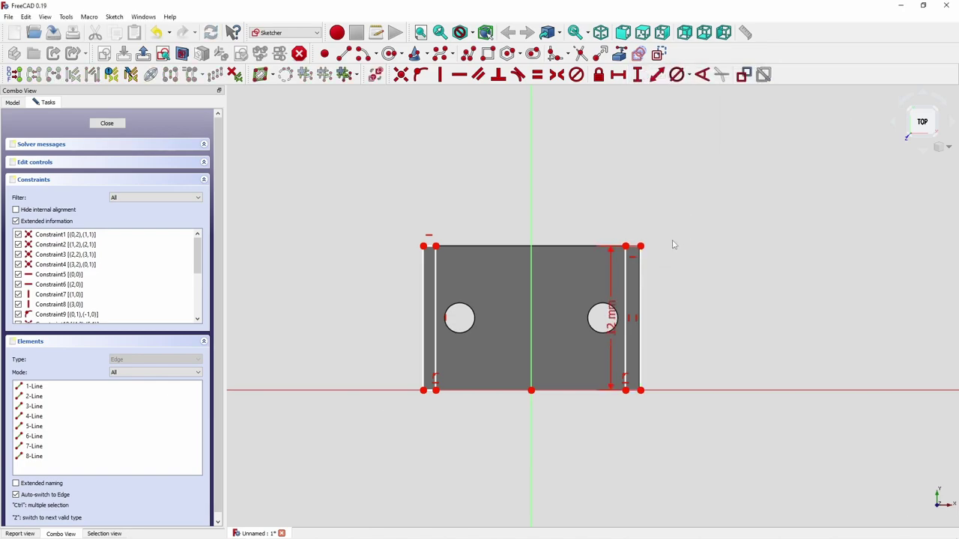
left_click(435, 246)
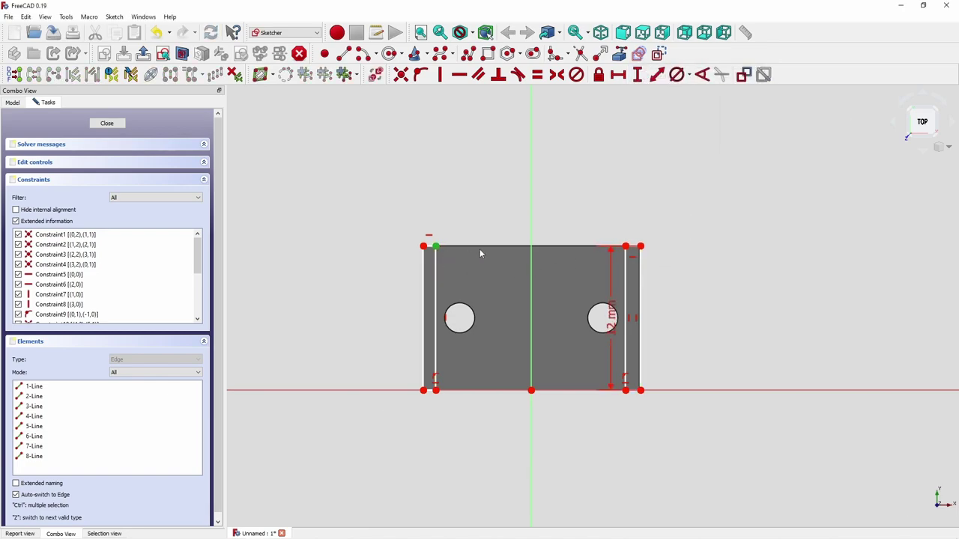
left_click(626, 249)
left_click(460, 74)
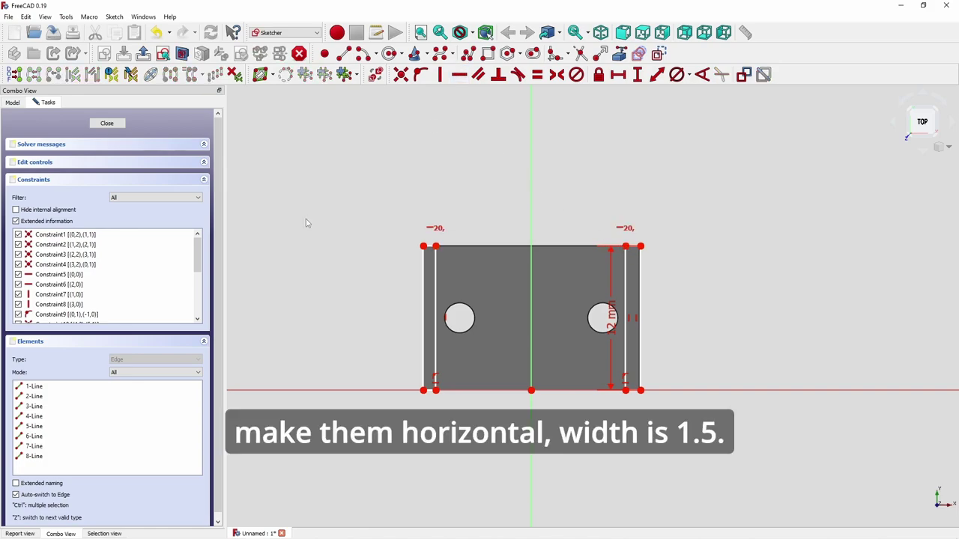
Set the left wall rectangle's width to 1.5 mm
scroll(356, 242, "up", 5)
left_click(551, 251)
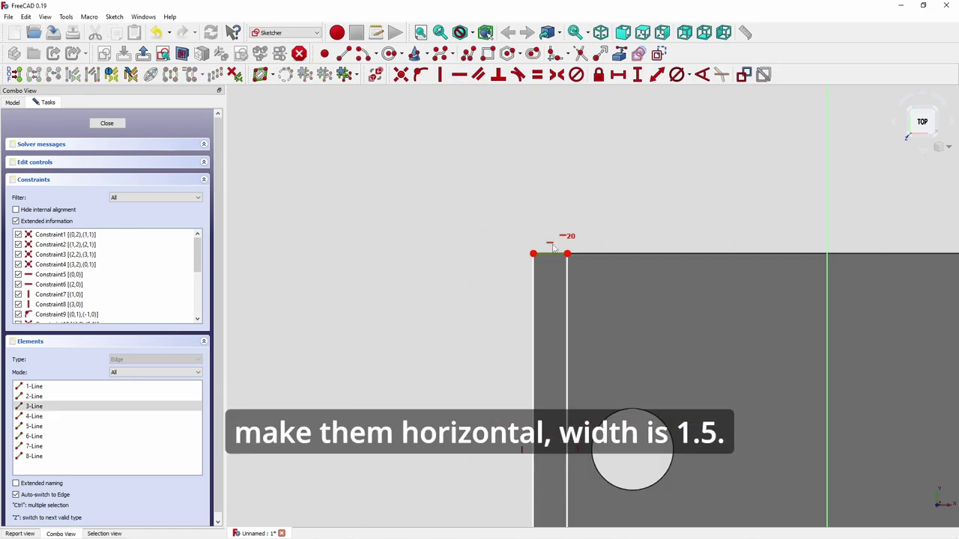
left_click(618, 74)
key("Return")
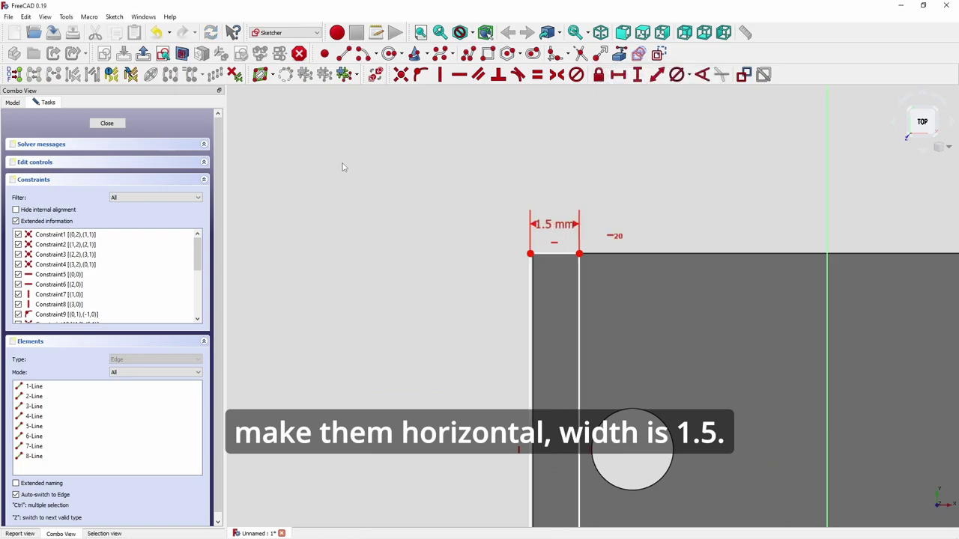
Set the right wall rectangle's width to 1.5 mm
scroll(483, 262, "down", 4)
scroll(694, 239, "up", 2)
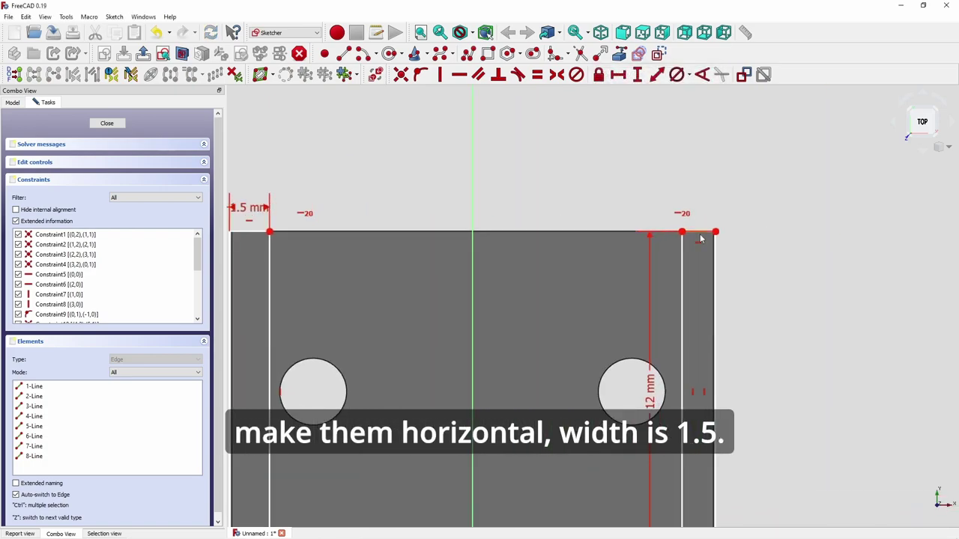
left_click(700, 235)
left_click(618, 75)
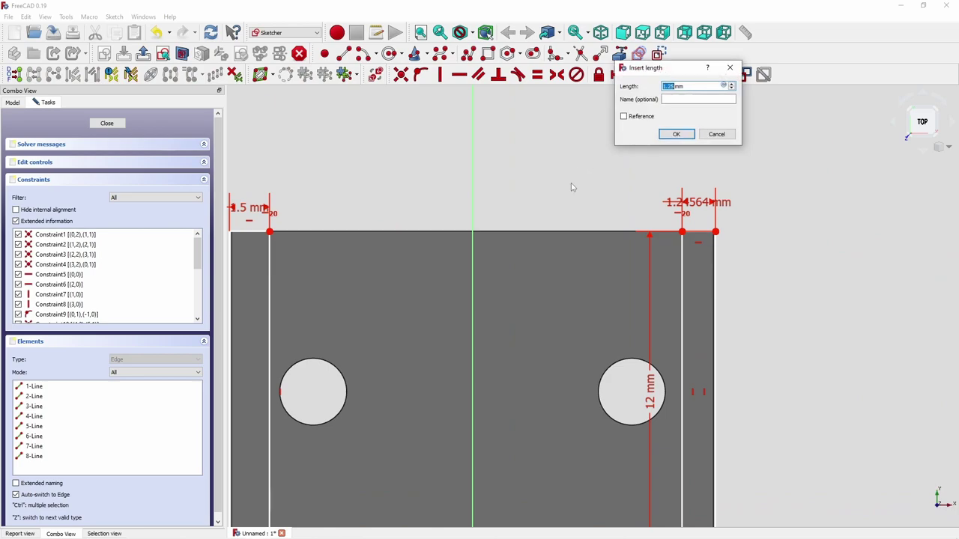
type("1.5")
key("Return")
scroll(570, 225, "down", 3)
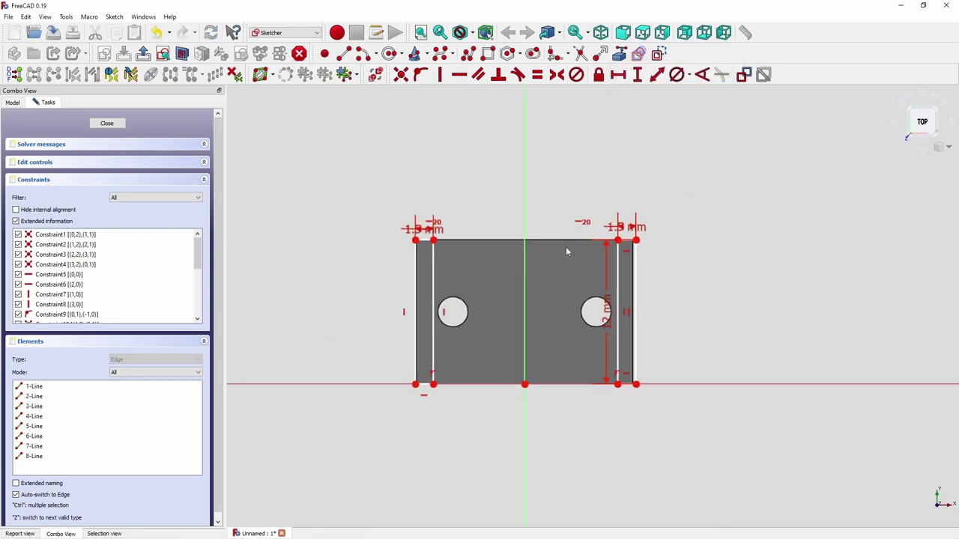
Check the bracket slide and constrain the left wall rectangle's outer lower corner to 9 mm horizontally from the origin
scroll(608, 323, "up", 3)
scroll(609, 307, "down", 3)
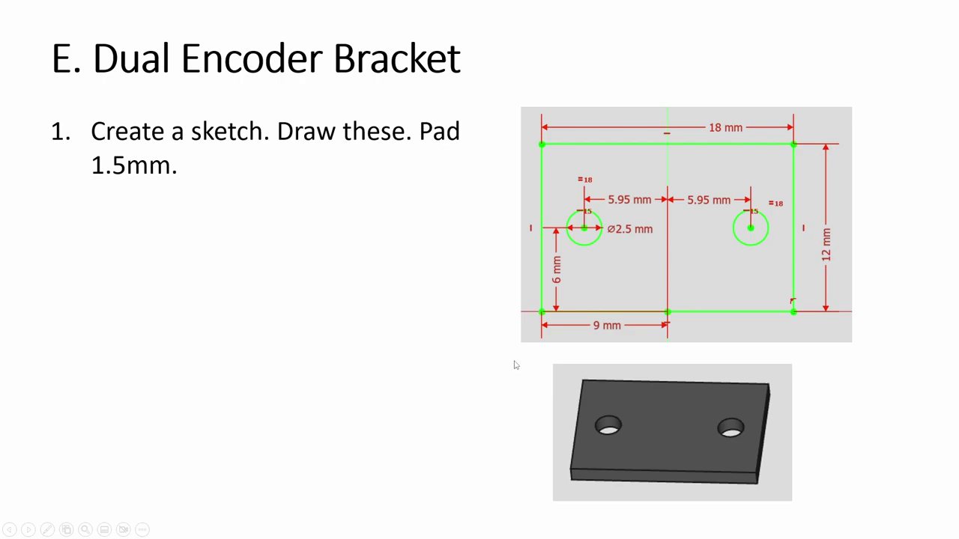
left_click(515, 365)
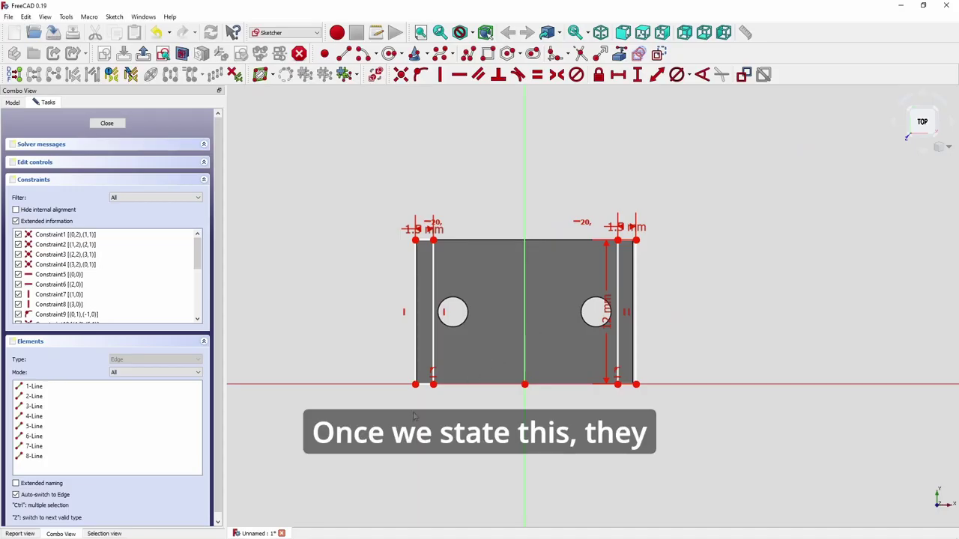
scroll(424, 355, "up", 3)
left_click(418, 354)
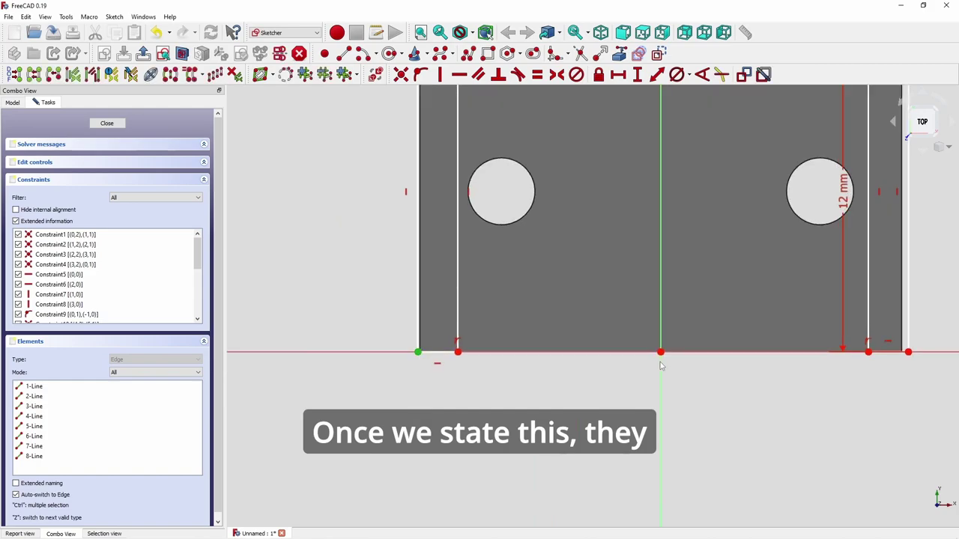
left_click(660, 352)
scroll(422, 255, "up", 2)
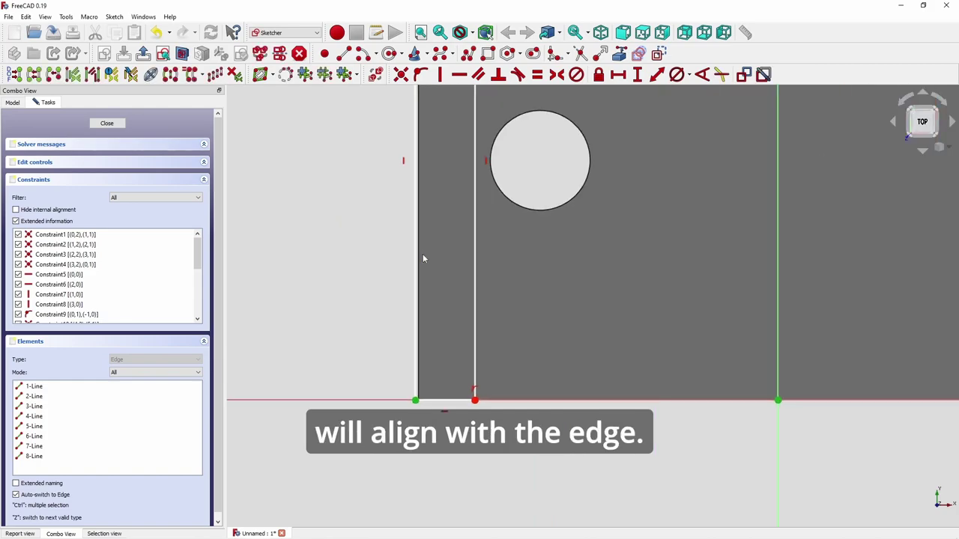
left_click(616, 75)
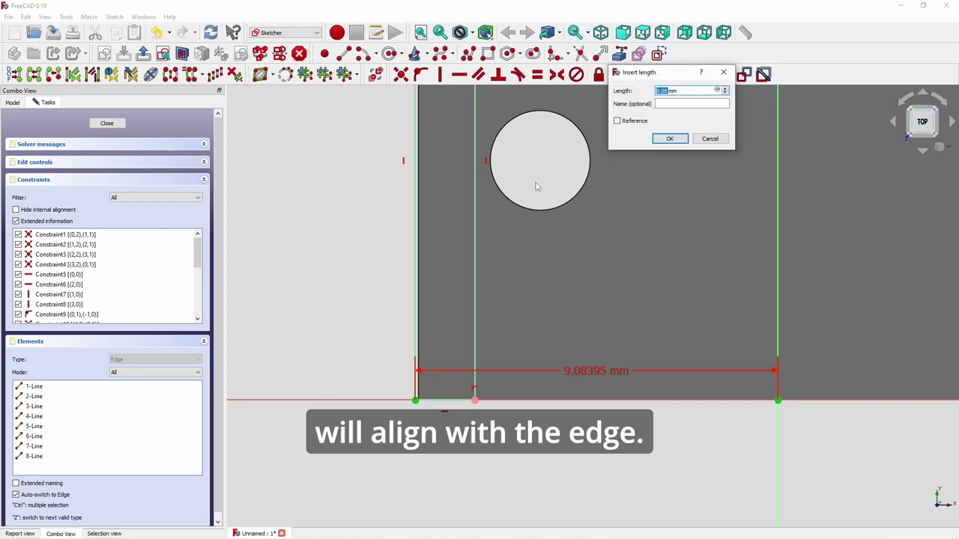
type("9")
key("Return")
scroll(722, 332, "down", 2)
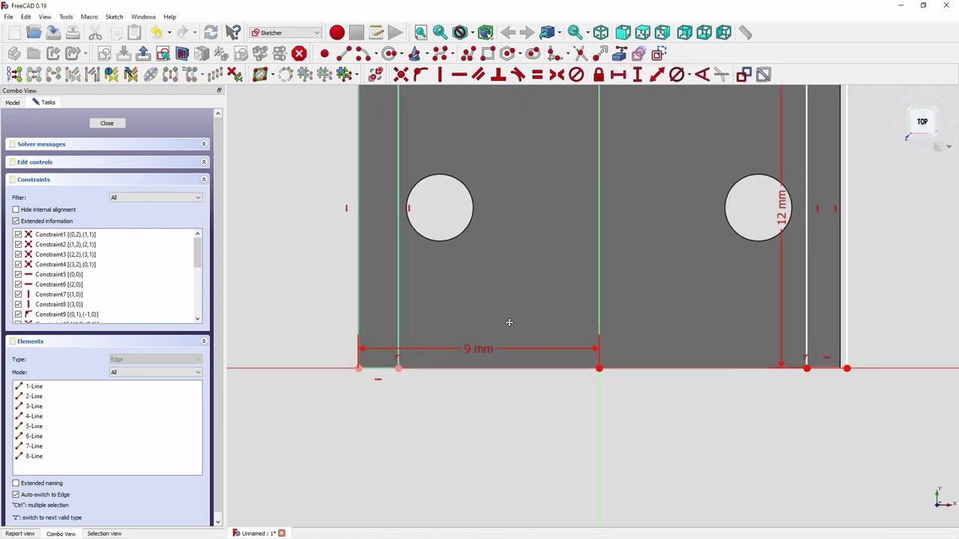
Constrain the right wall rectangle's outer lower corner to 9 mm horizontally from the origin
left_click(535, 370)
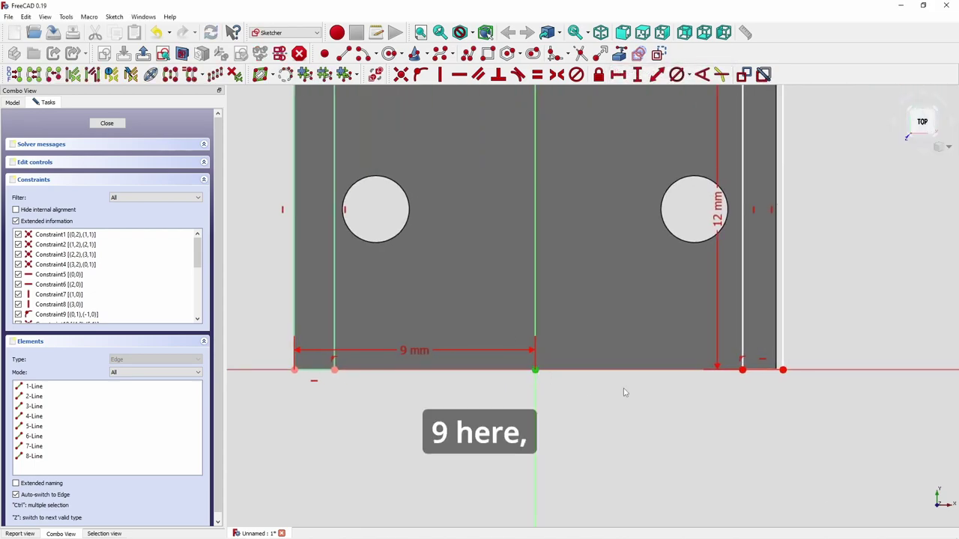
left_click(783, 370)
left_click(616, 76)
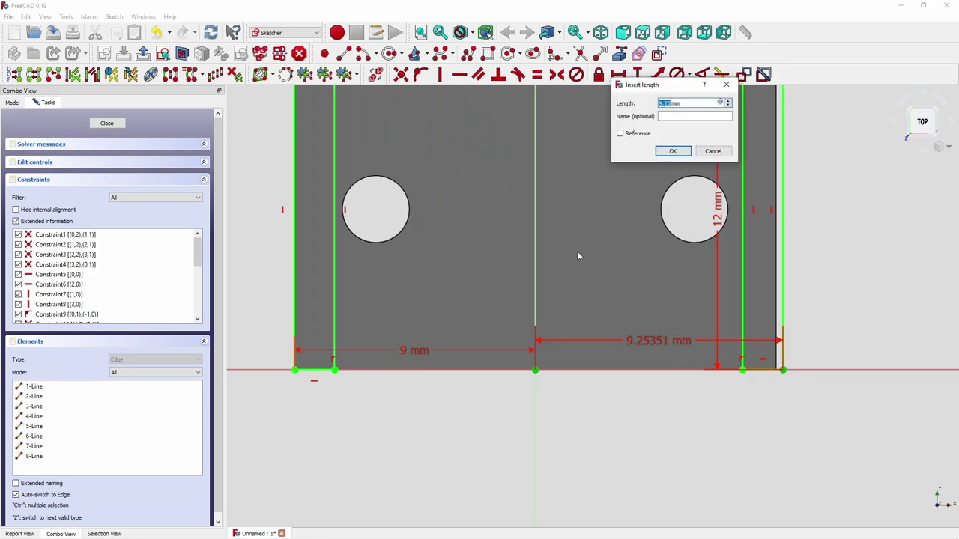
type("9")
key("Return")
Move the two 1.5 mm, two 9 mm and 12 mm dimension labels outside the plate outline
scroll(569, 294, "down", 5)
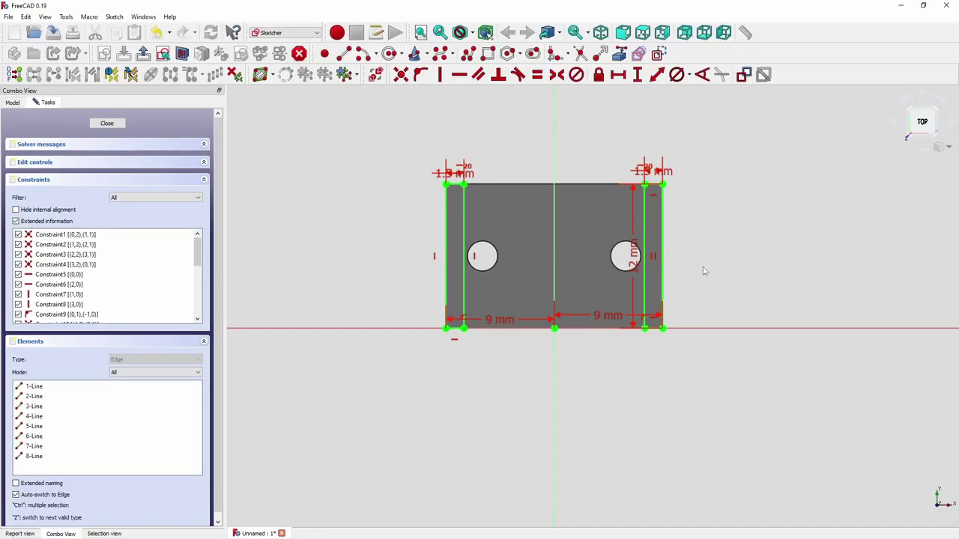
left_click_drag(446, 180, 398, 181)
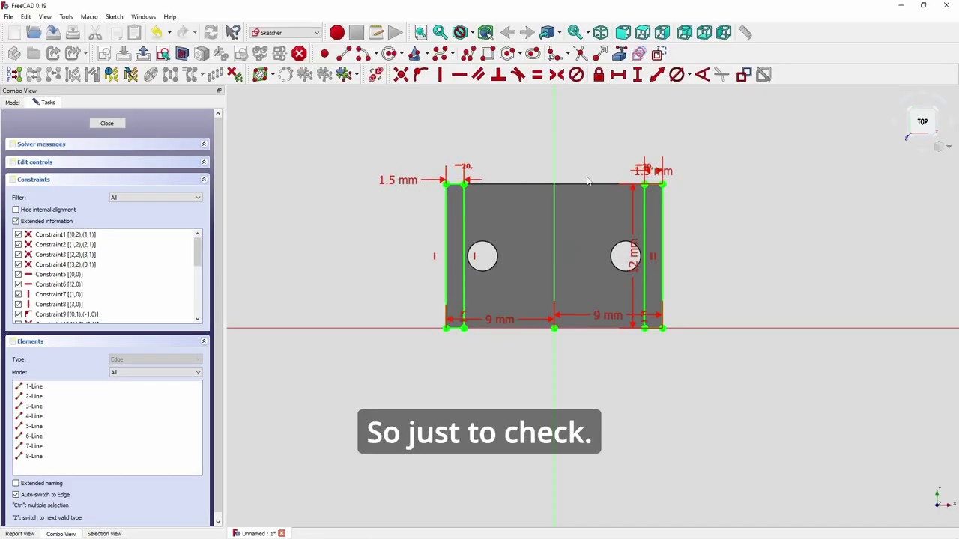
left_click_drag(650, 172, 722, 182)
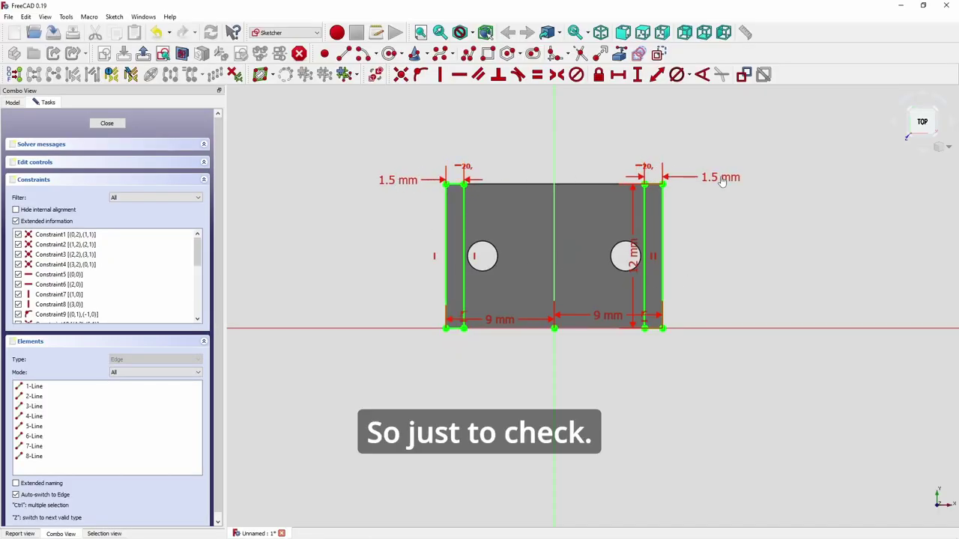
left_click_drag(492, 320, 494, 364)
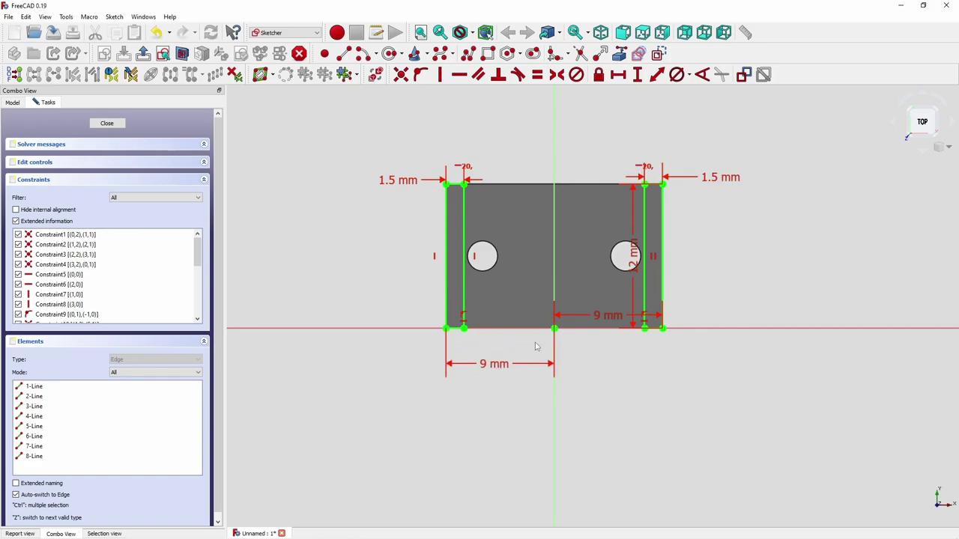
left_click_drag(600, 317, 603, 379)
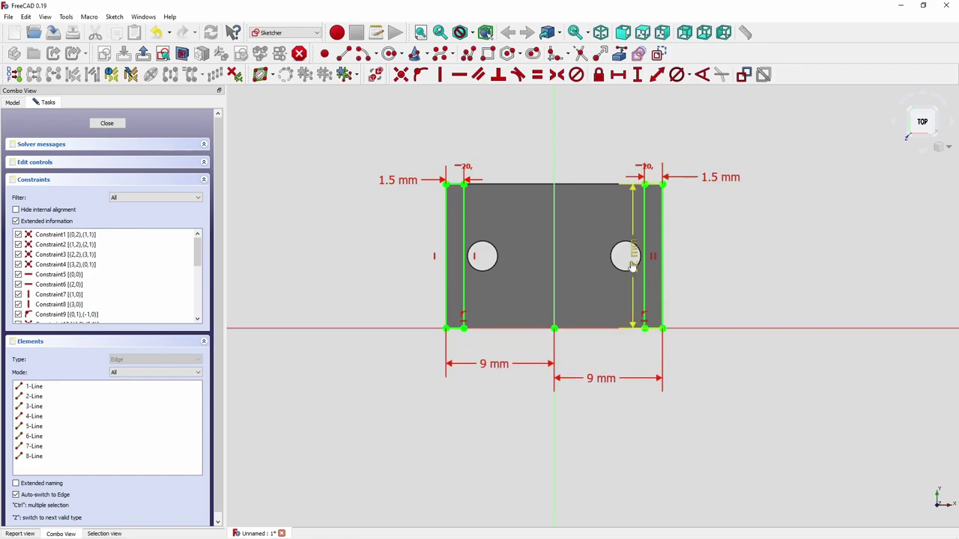
left_click_drag(633, 264, 683, 267)
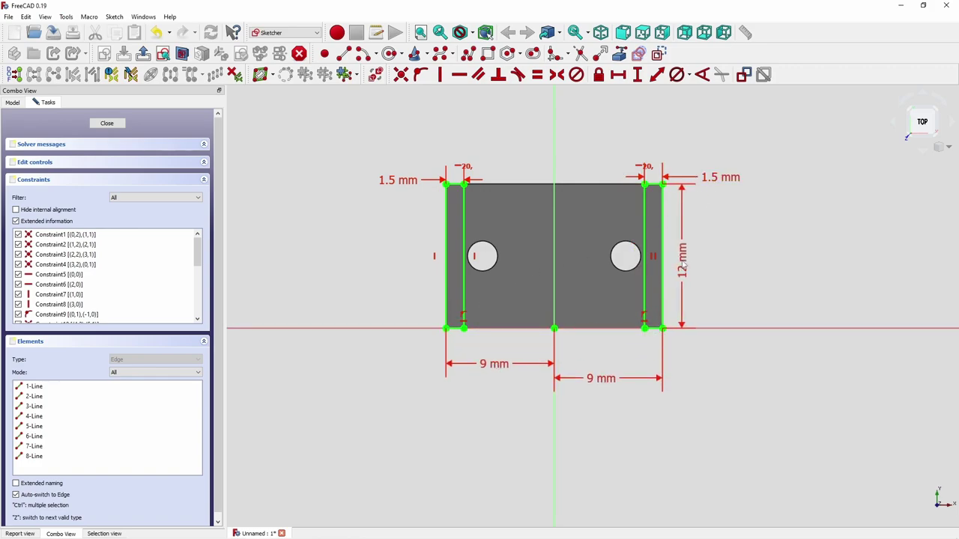
Close the wall sketch, check the slide for the wall height, and pad the sketch 10 mm
left_click(107, 123)
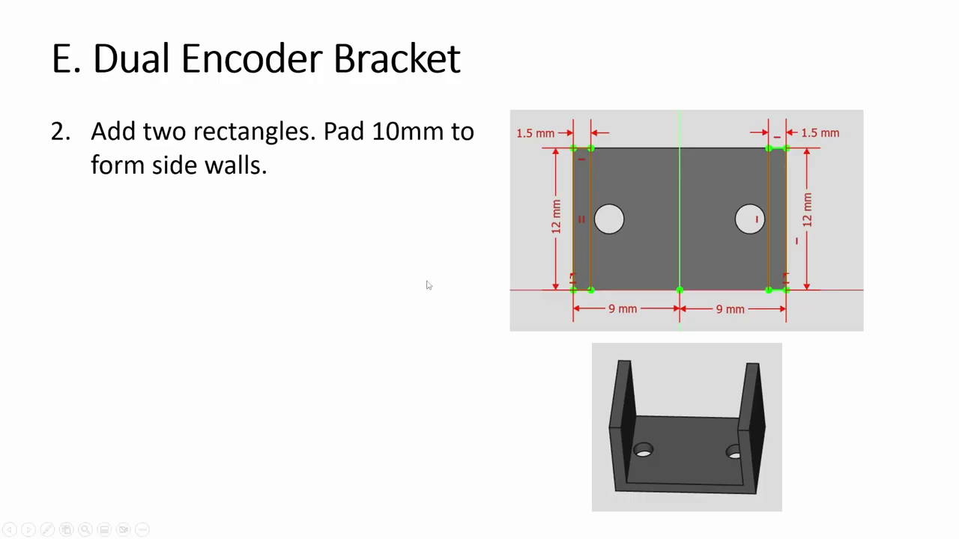
left_click(428, 284)
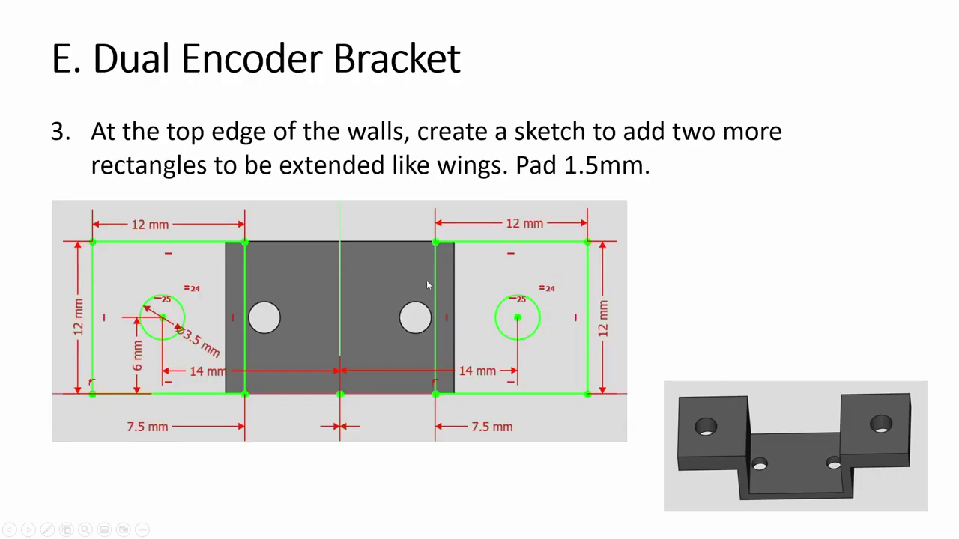
key("Left")
key("alt+Tab")
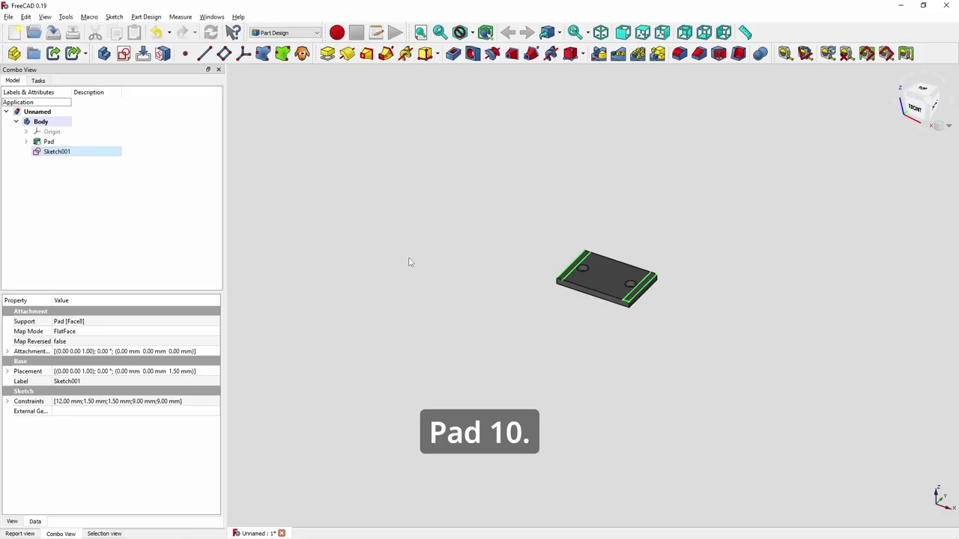
left_click(328, 54)
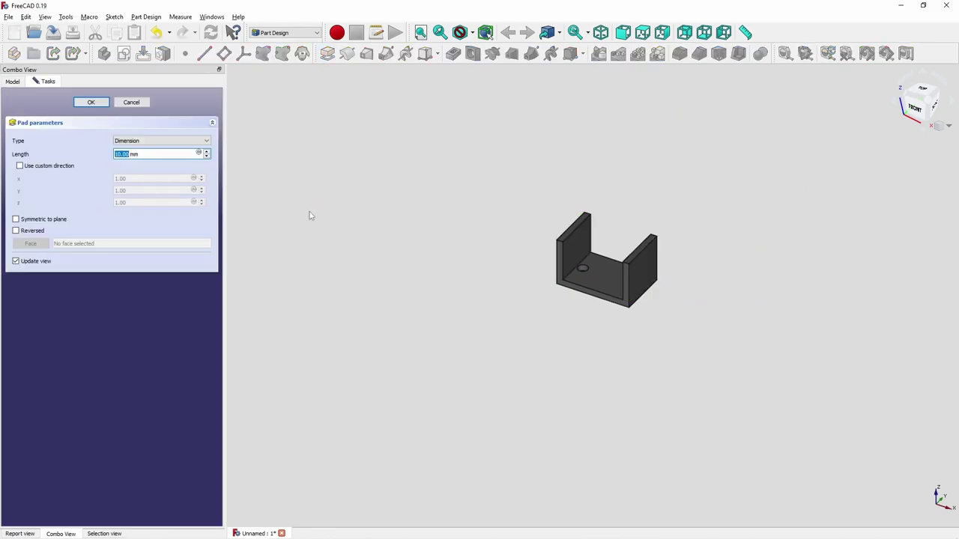
key("Return")
View the wing instructions on the bracket slide and start a sketch on the left wall's top face
key("alt+Tab")
left_click(427, 274)
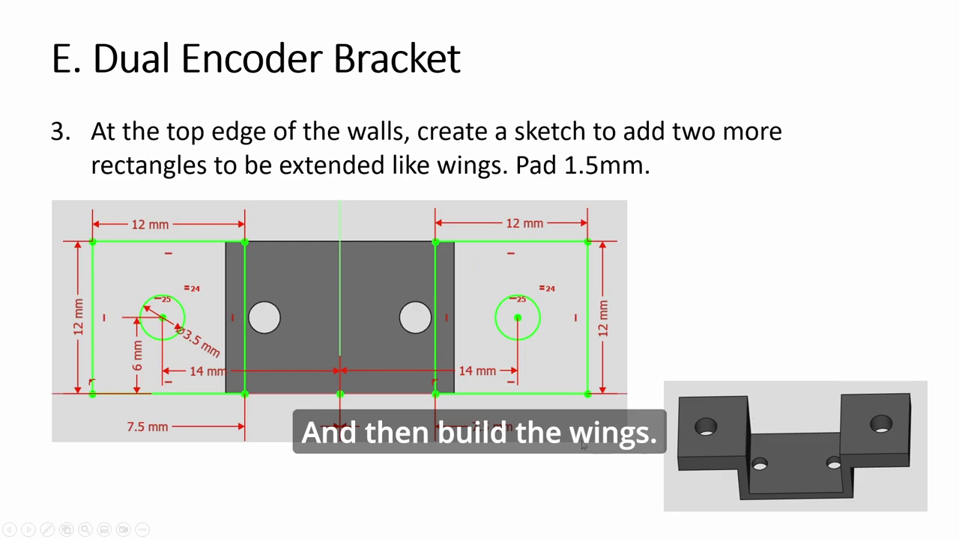
key("alt+Tab")
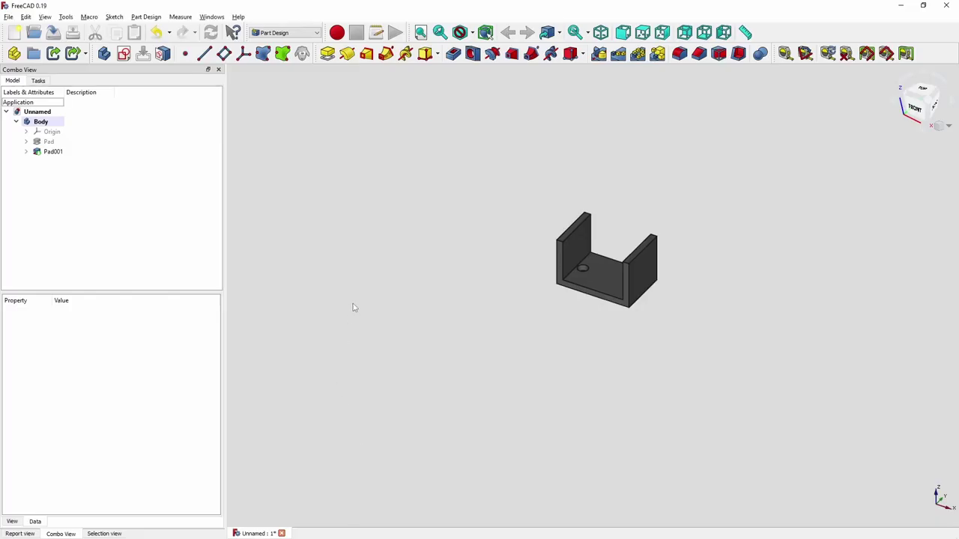
scroll(522, 180, "up", 2)
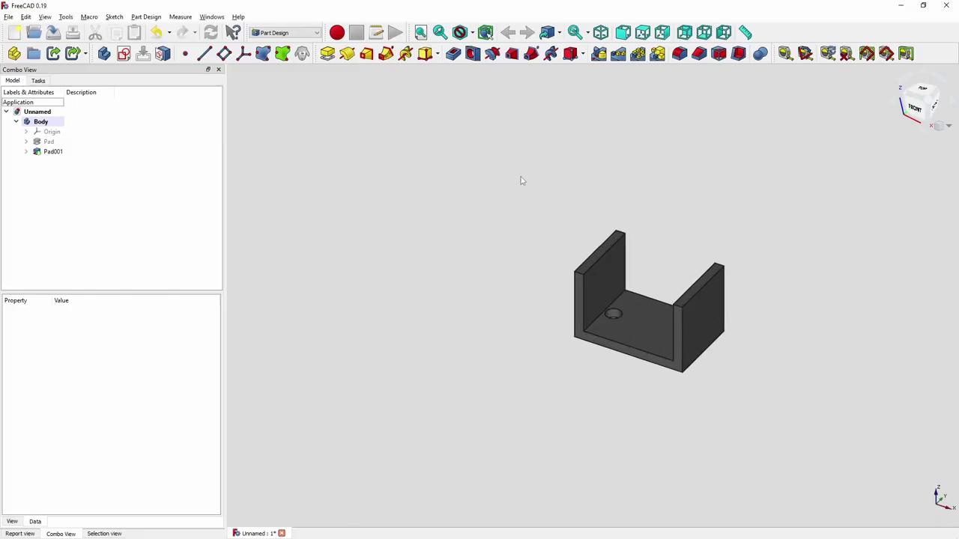
left_click(615, 236)
left_click(125, 54)
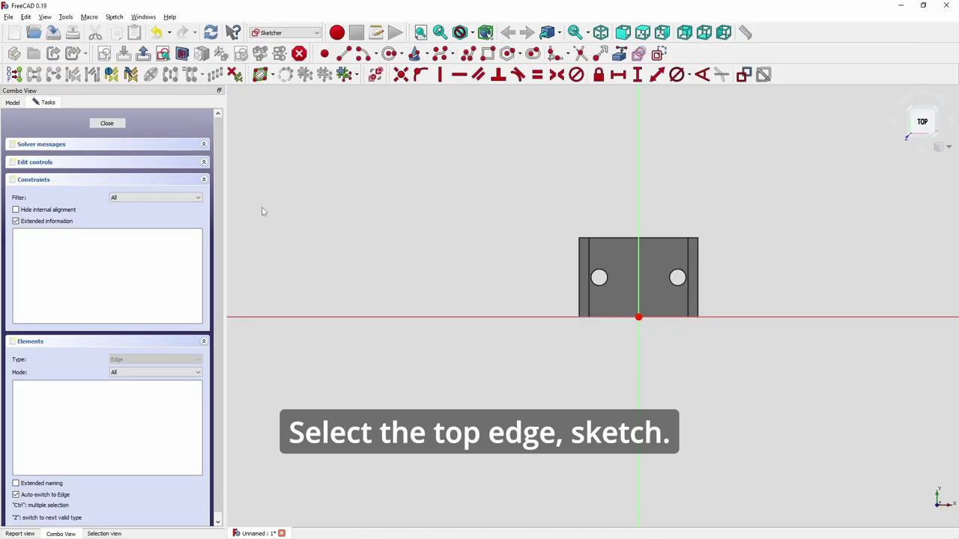
Draw two wing rectangles about 12 mm tall from the horizontal axis, each extending outward from its wall's inner edge
left_click(488, 53)
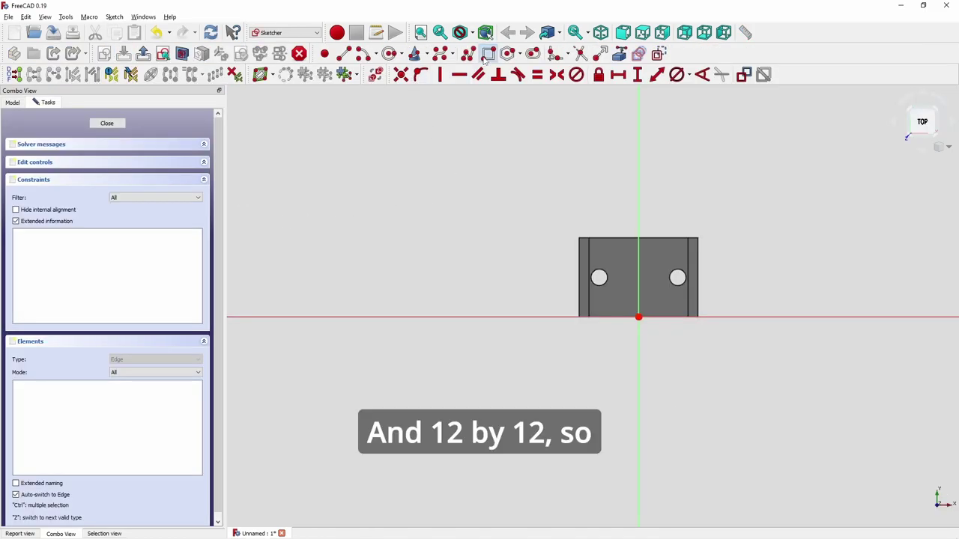
scroll(567, 316, "up", 4)
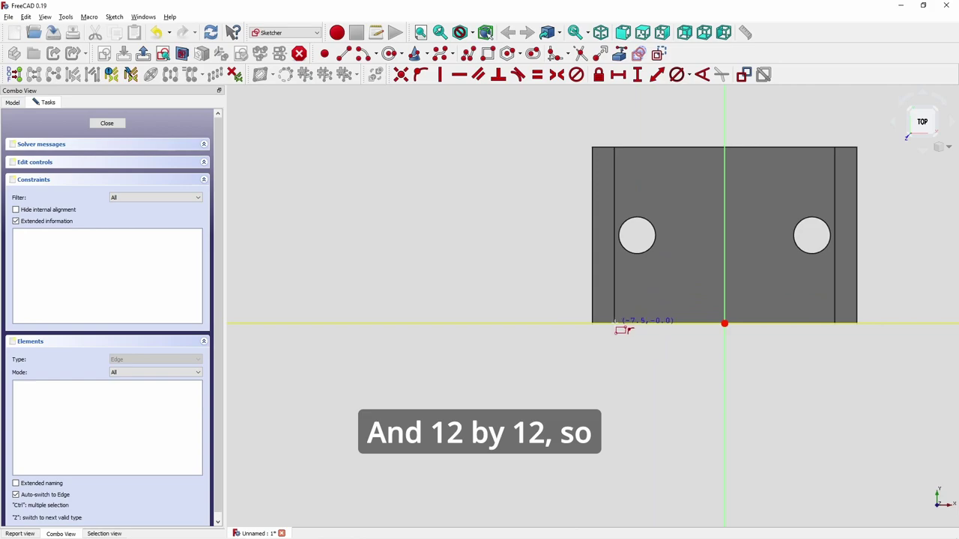
left_click(615, 323)
left_click(447, 150)
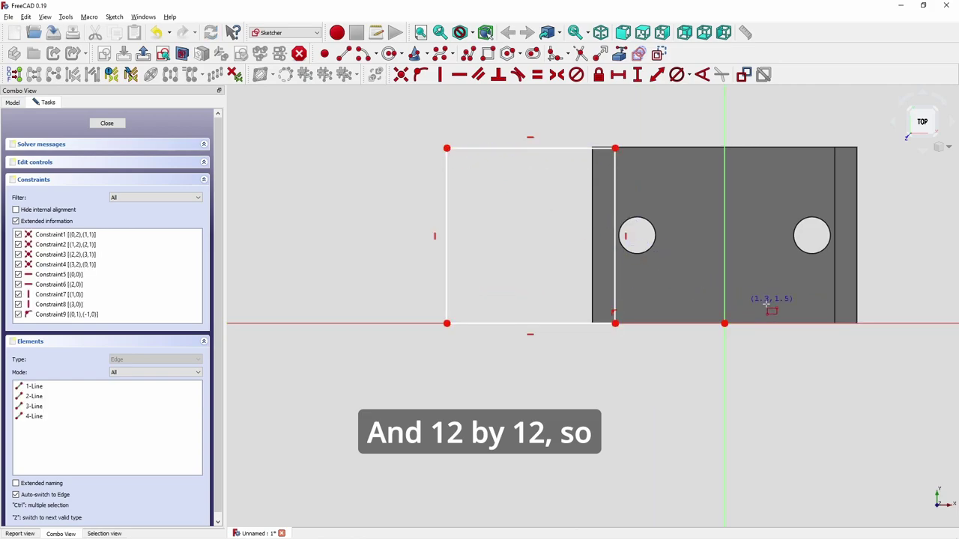
left_click(836, 324)
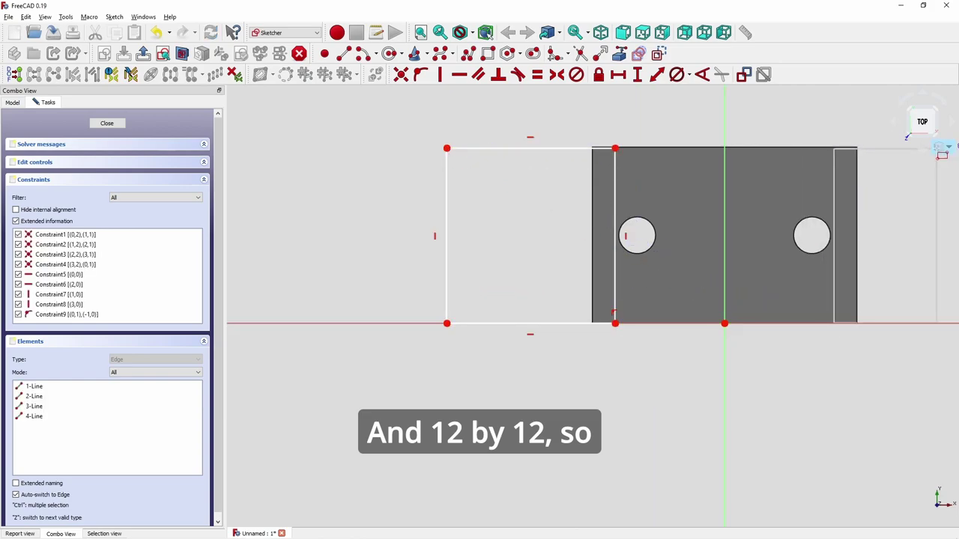
scroll(942, 154, "down", 2)
mouse_move(943, 154)
middle_mouse_down()
mouse_move(791, 213)
mouse_move(657, 230)
middle_mouse_up()
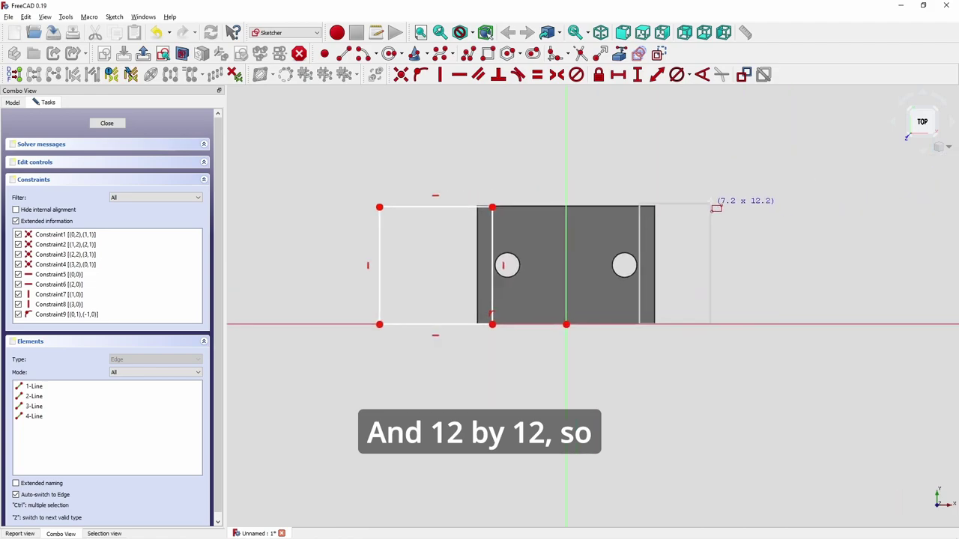
left_click(740, 206)
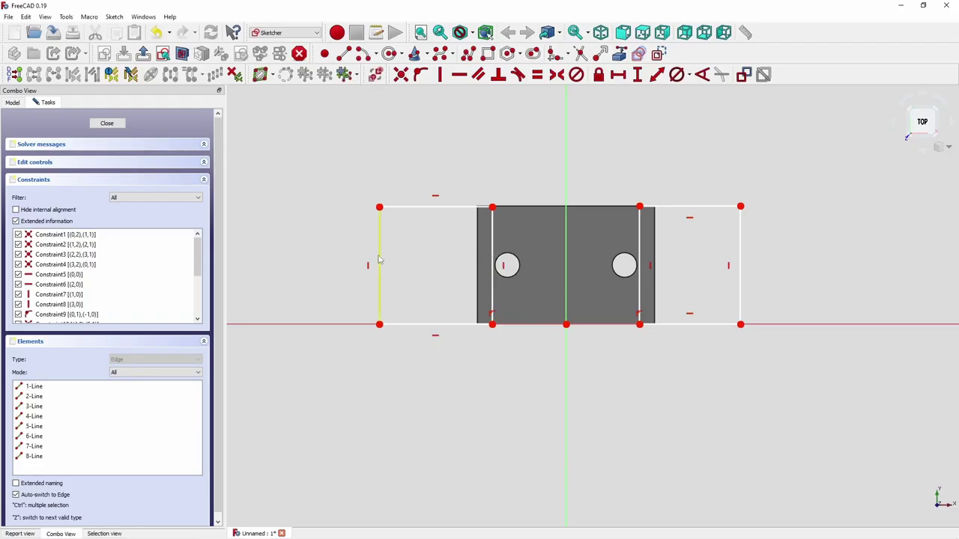
Set the left wing rectangle's height to 12 mm and align the two rectangles' upper inner corners horizontally
left_click(379, 262)
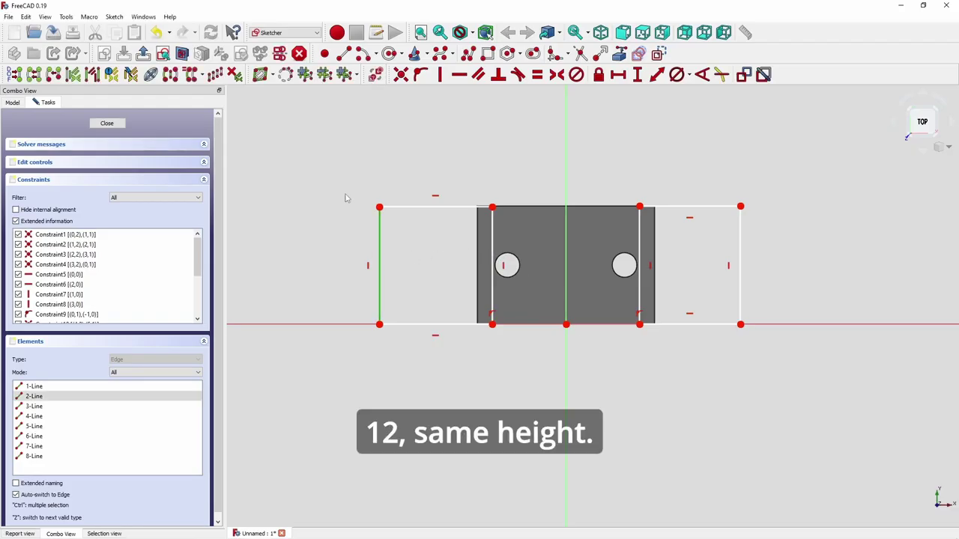
left_click(637, 75)
type("12")
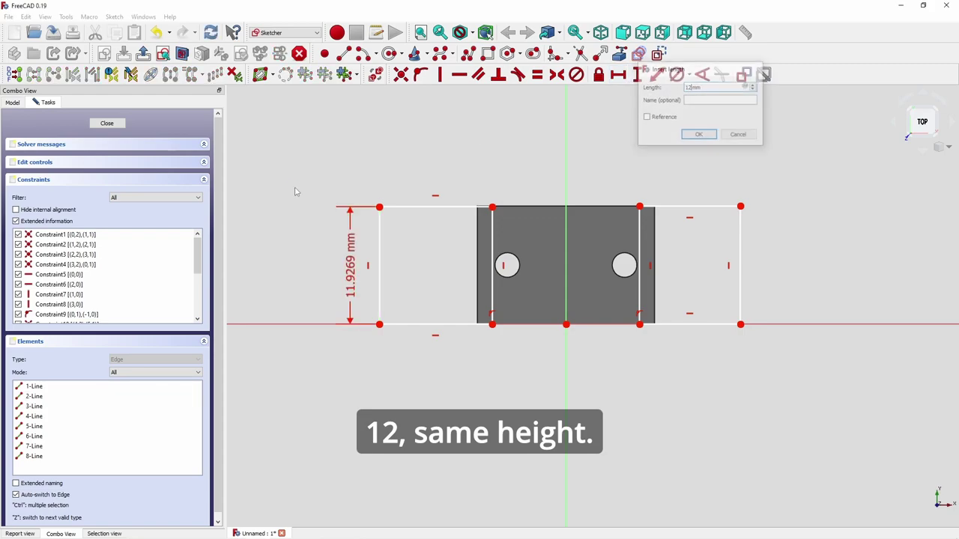
key("Return")
left_click(493, 206)
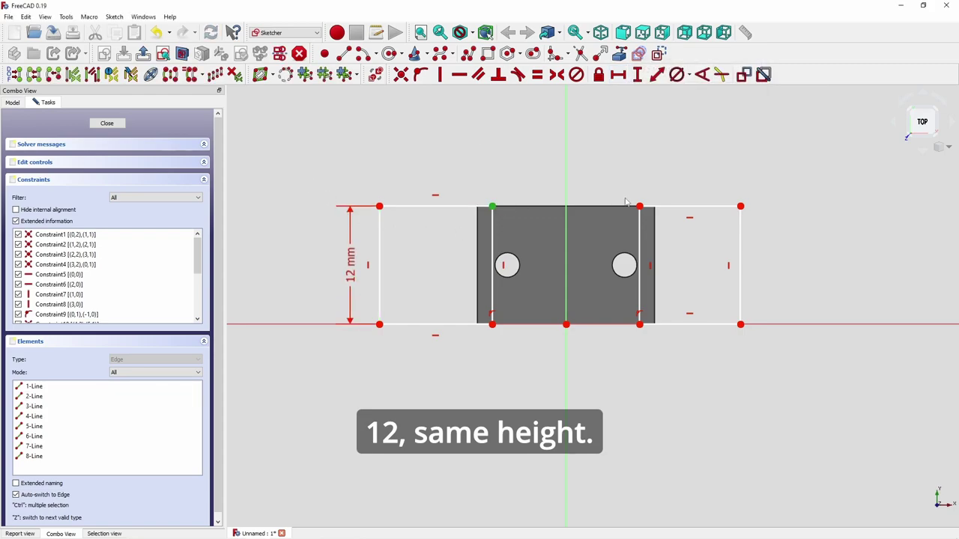
left_click(640, 207)
left_click(459, 75)
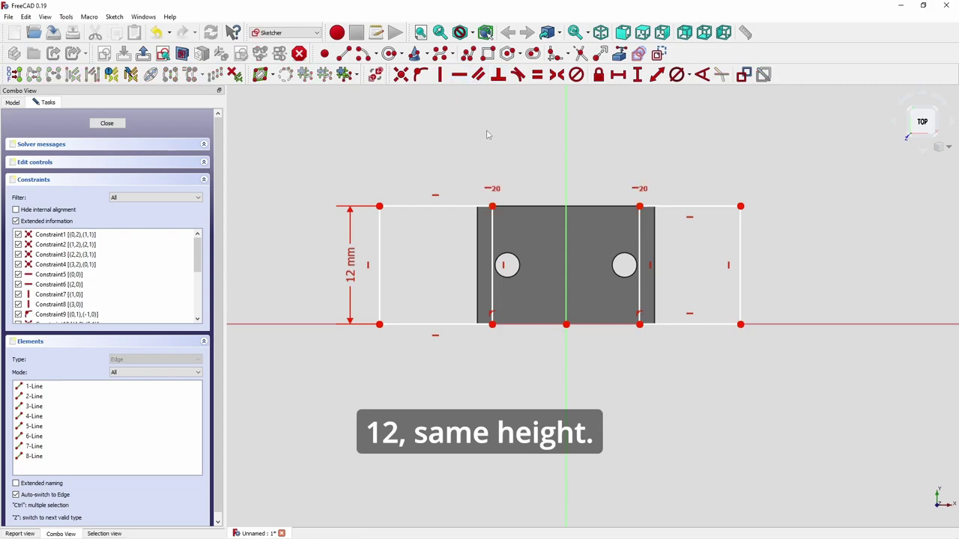
Set the widths of both wing rectangles to 12 mm
left_click(438, 207)
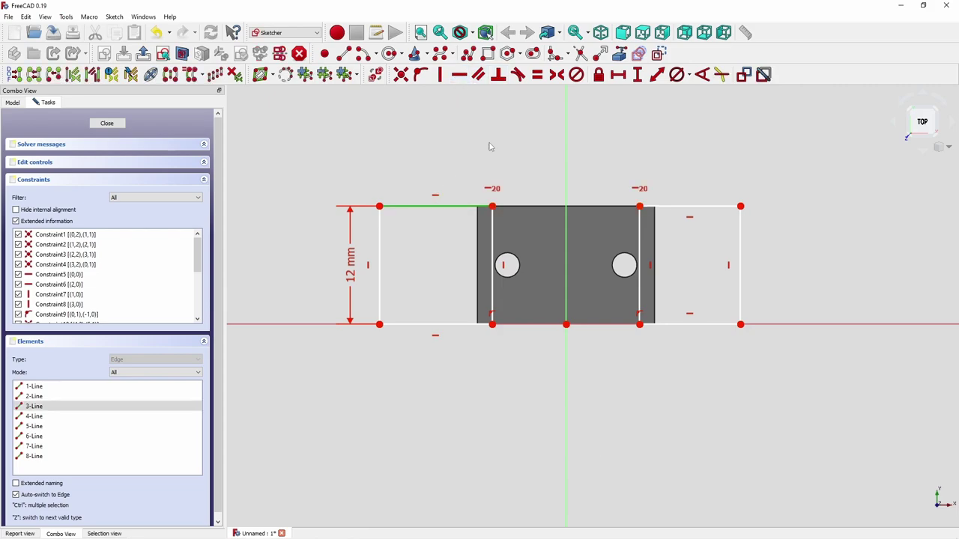
left_click(618, 74)
type("12")
key("Return")
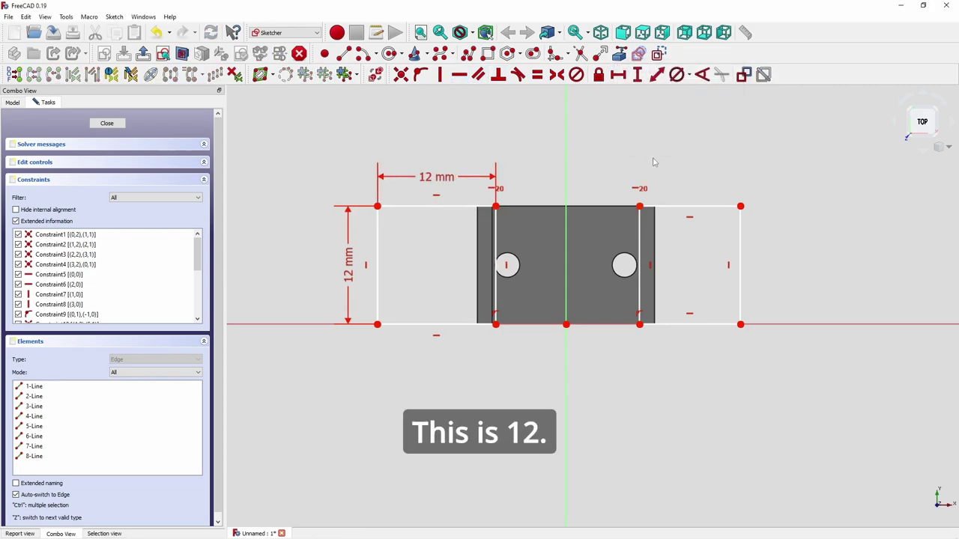
left_click(668, 206)
left_click(618, 74)
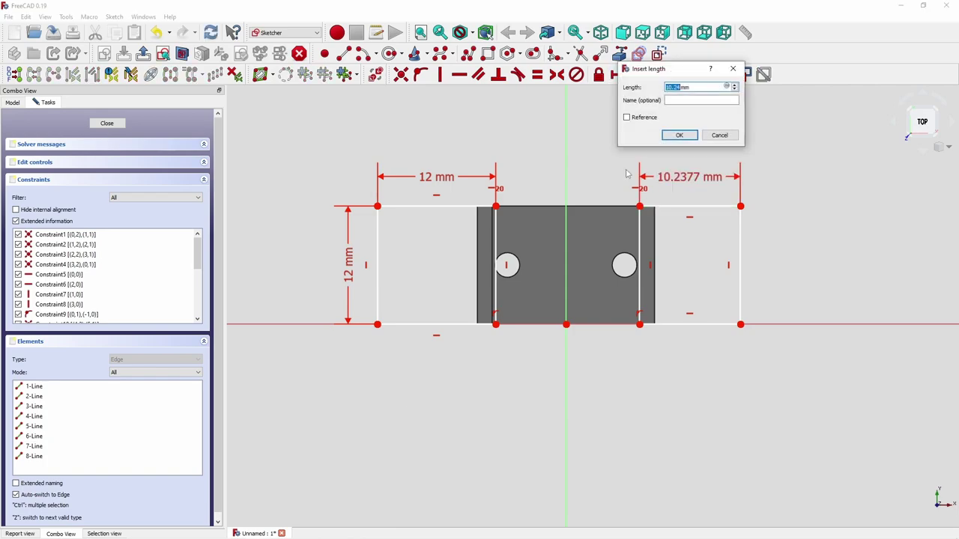
type("12")
key("Return")
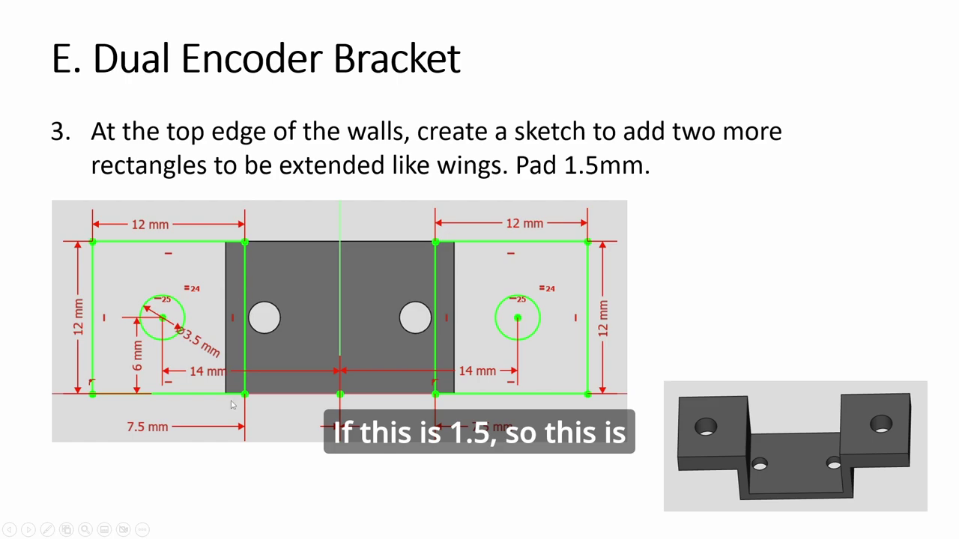
Check the slide for the wing offset and place the left wing's lower inner corner 7.5 mm horizontally from the origin
key("alt+Tab")
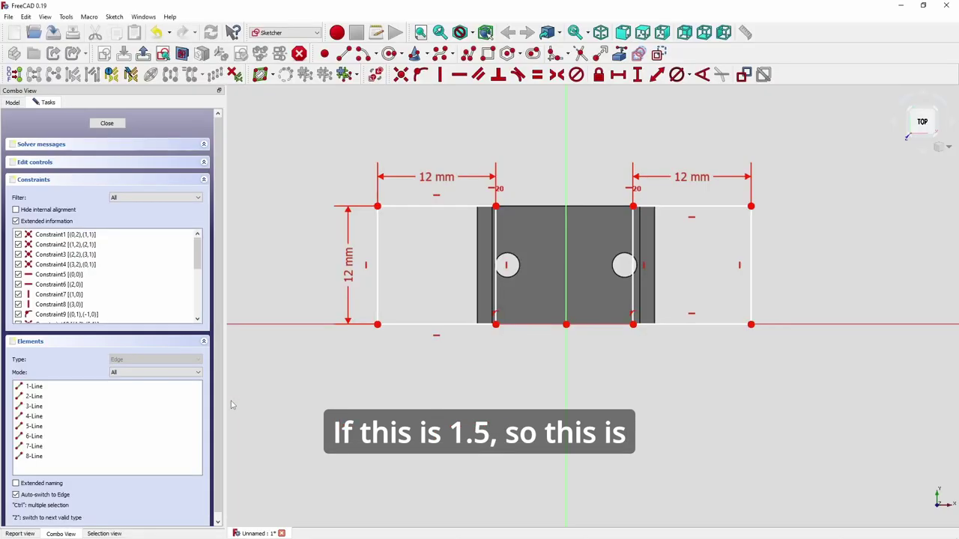
left_click(495, 324)
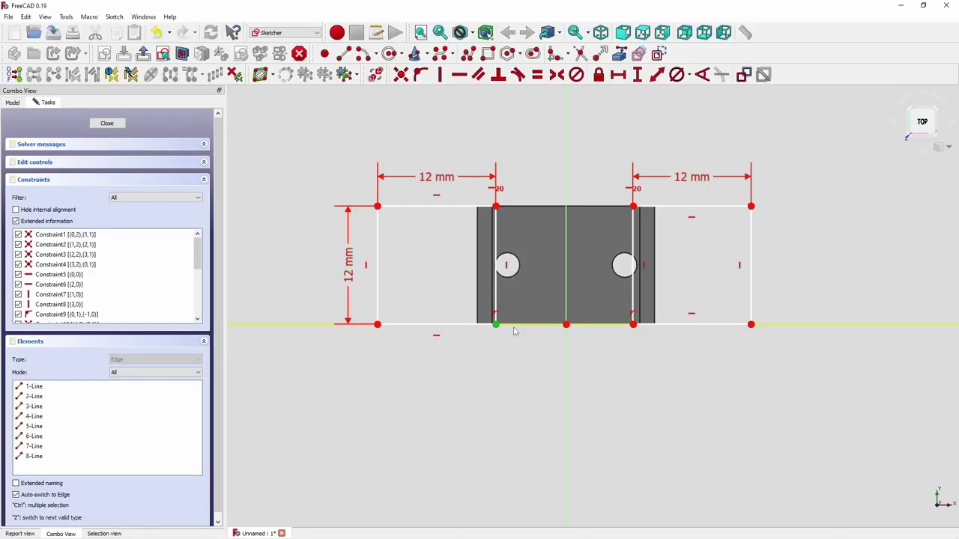
left_click(566, 325)
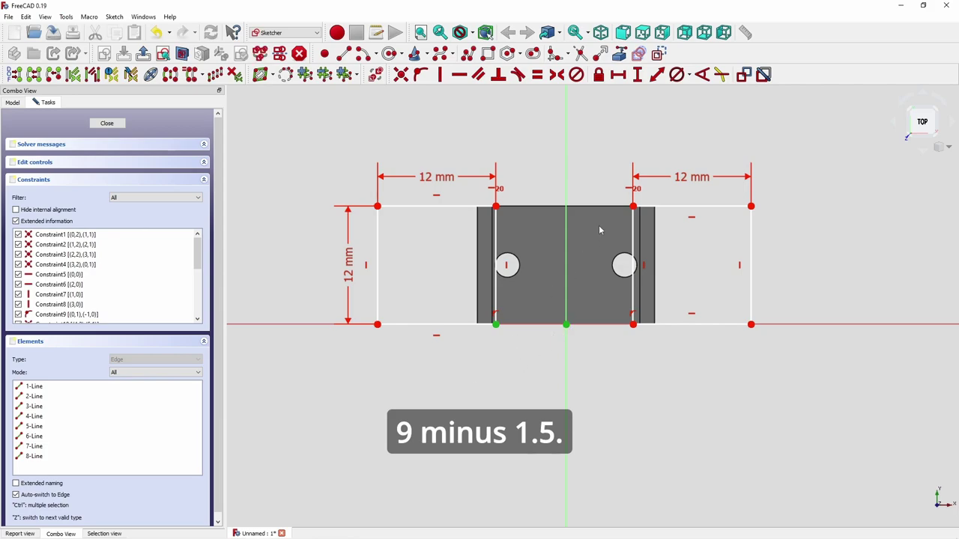
left_click(618, 74)
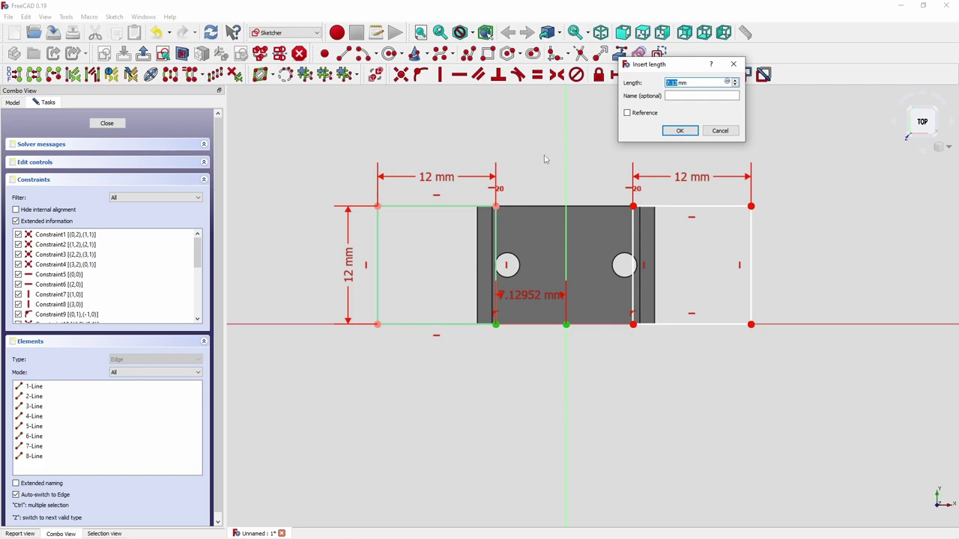
type("7")
key("Return")
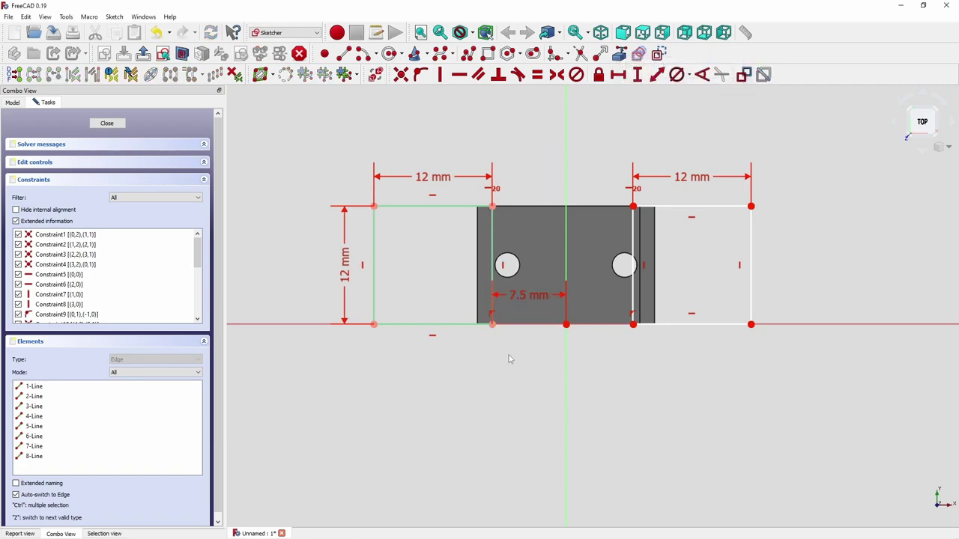
Set the horizontal distance from the origin to the right wing's lower inner corner to 7.5 mm
left_click(566, 325)
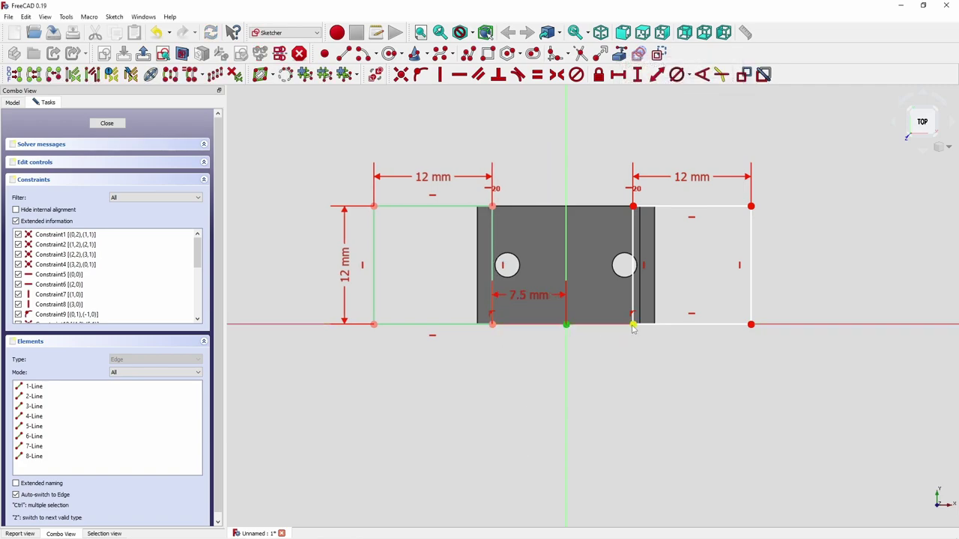
left_click(633, 324)
key("shift+h")
type("7")
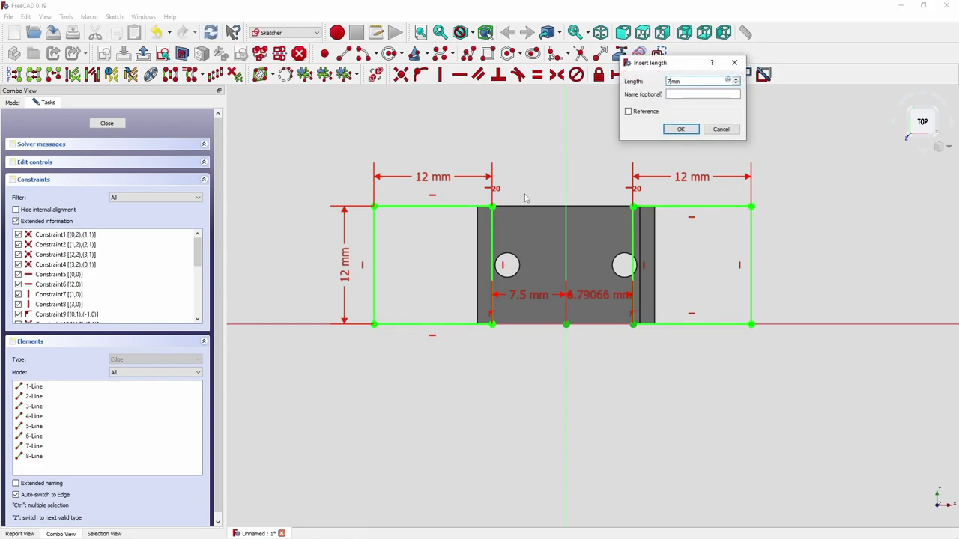
type(".5")
key("Return")
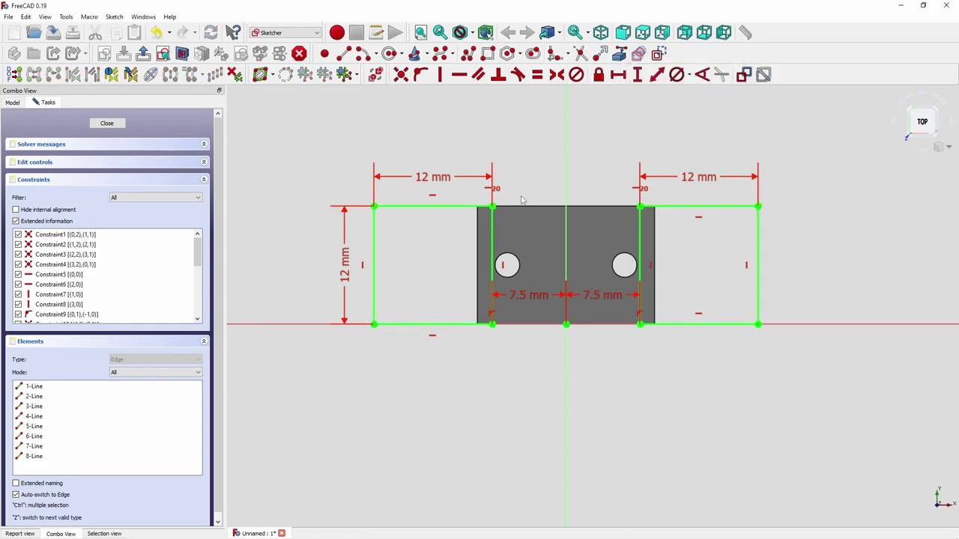
Draw one circle inside each wing rectangle and align the two circle centres horizontally
left_click(389, 53)
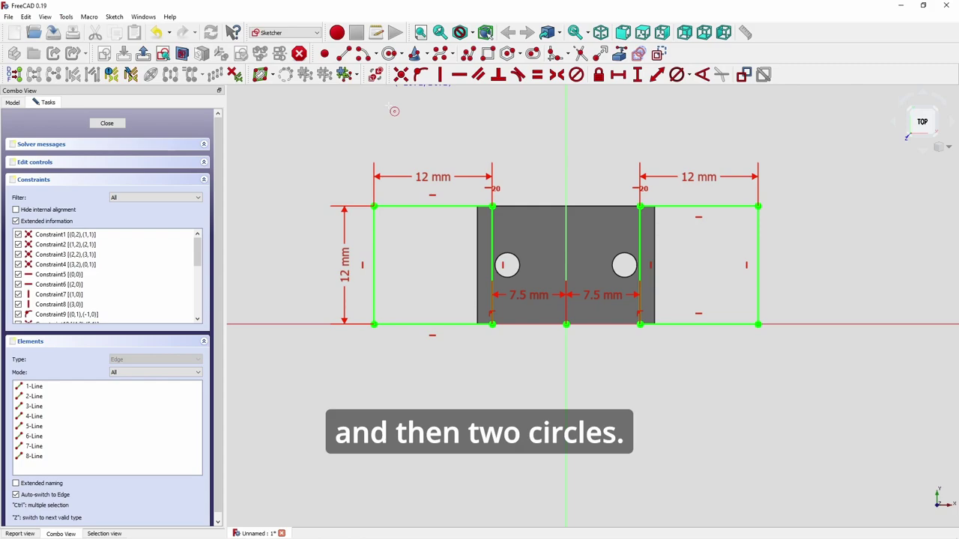
left_click(425, 264)
left_click(437, 276)
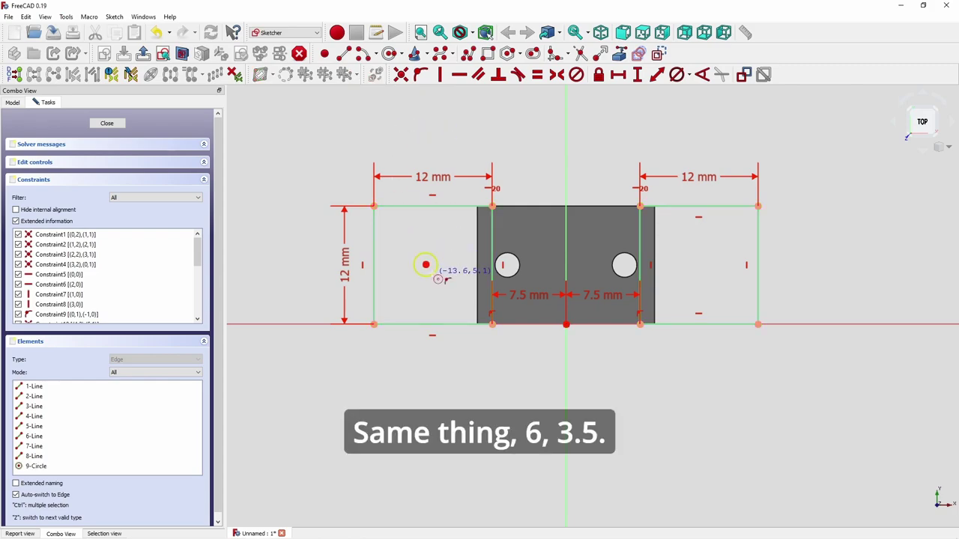
left_click(725, 281)
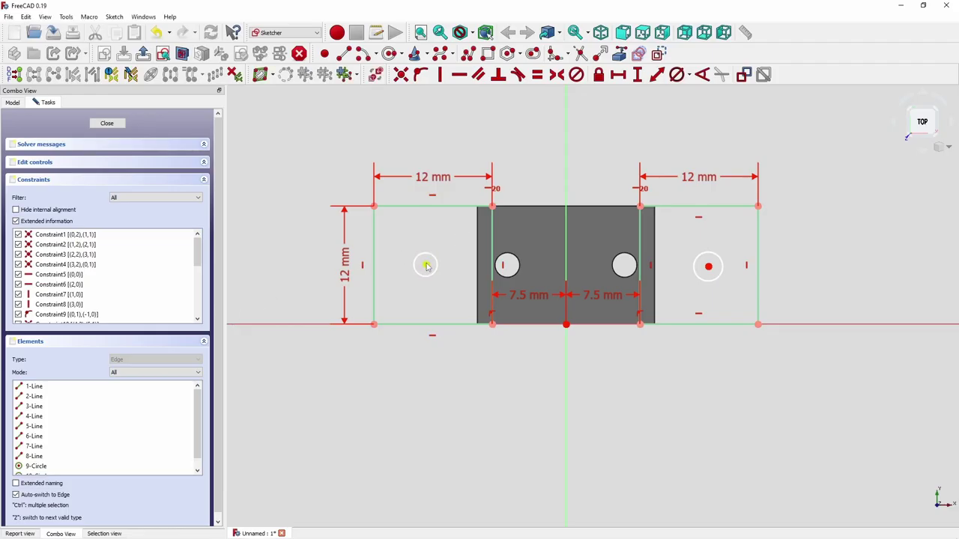
left_click(425, 265)
left_click(710, 266)
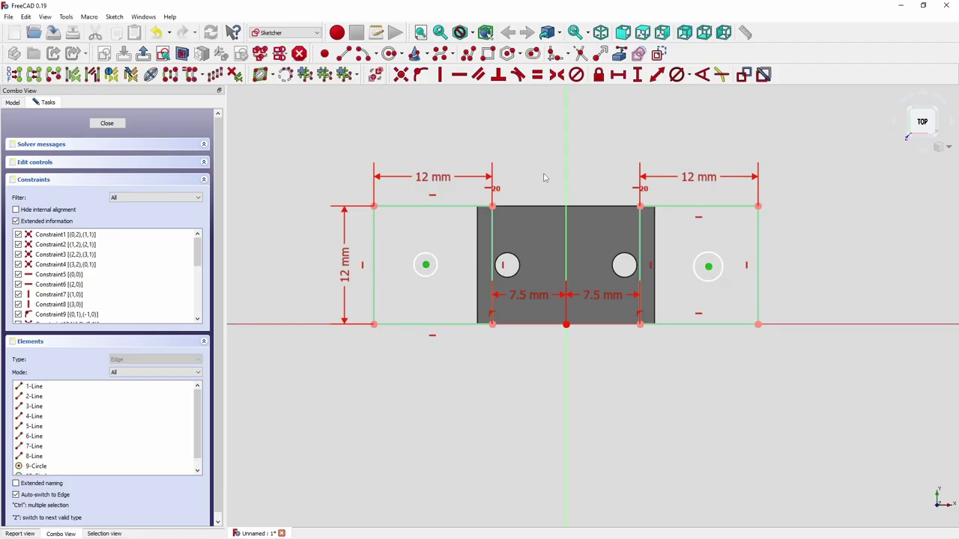
left_click(459, 75)
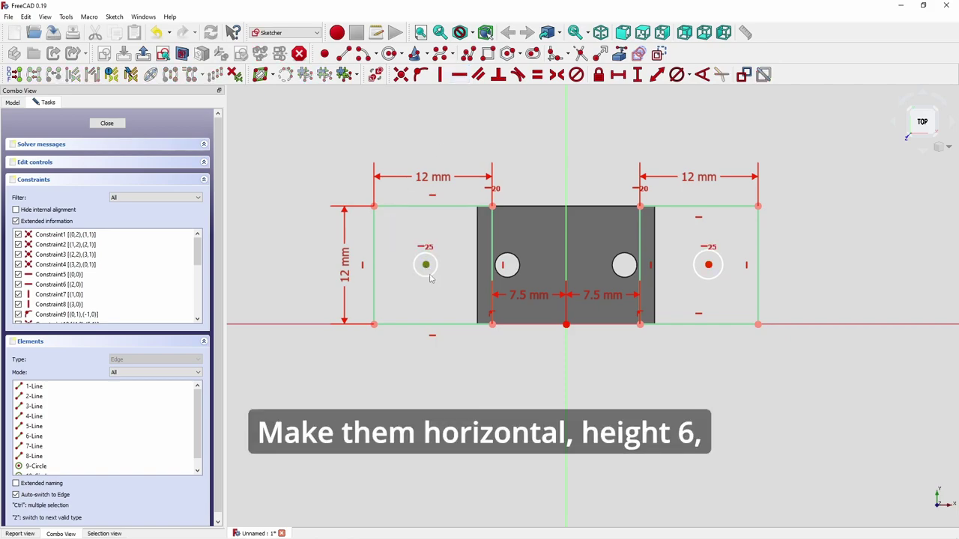
Set the left circle's centre 6 mm vertically above the left wing's lower inner corner
left_click(425, 264)
left_click(492, 324)
left_click(637, 75)
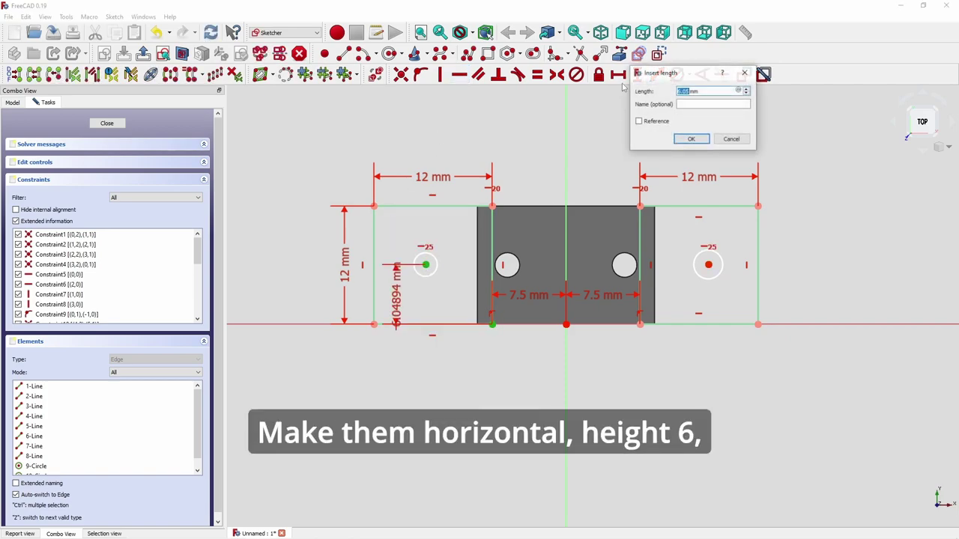
type("6")
key("Return")
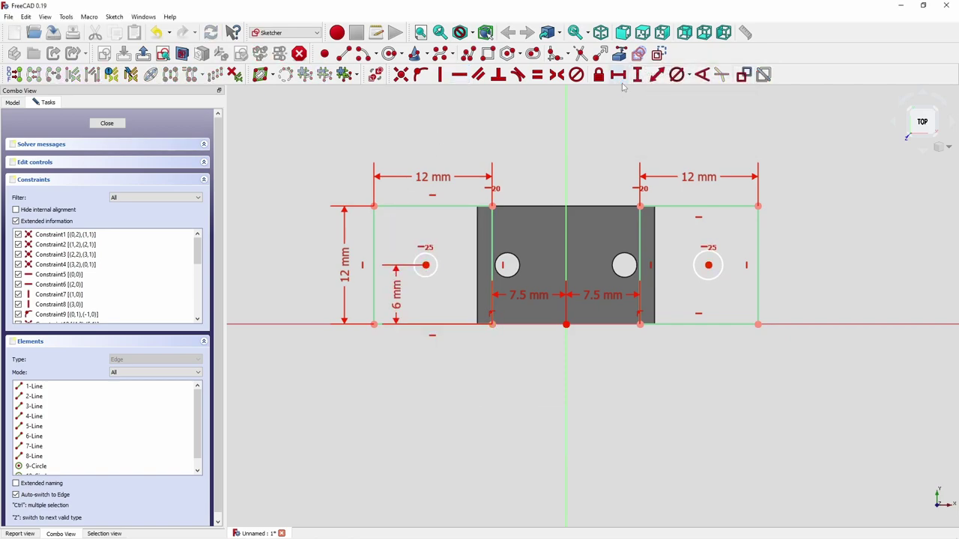
Constrain both wing circles to an equal diameter of 3.5 mm
left_click(414, 266)
left_click(697, 255)
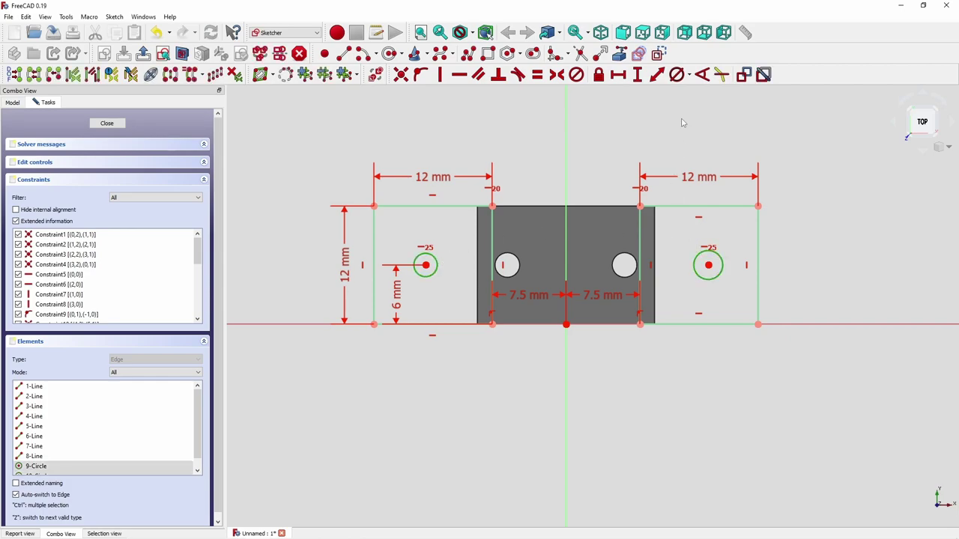
left_click(677, 75)
key("Return")
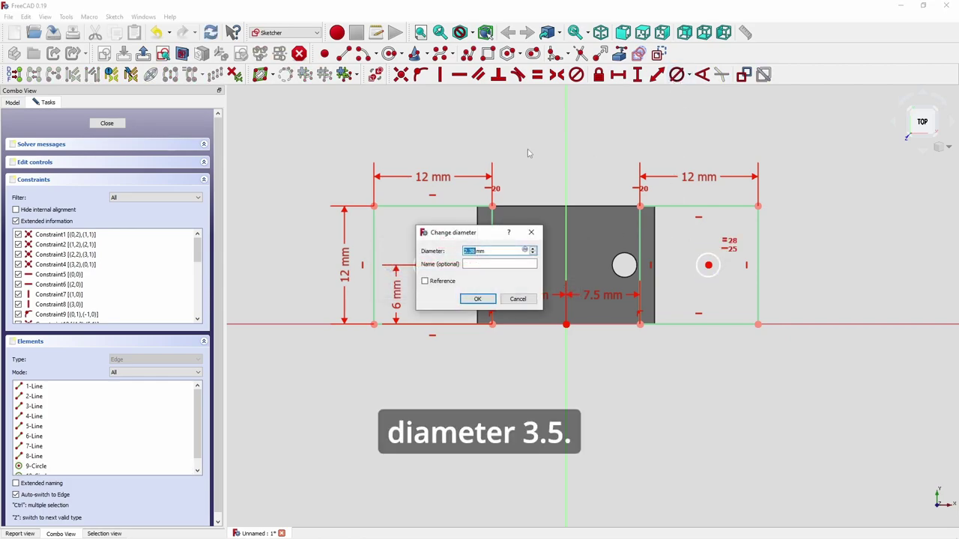
type("3")
key("Return")
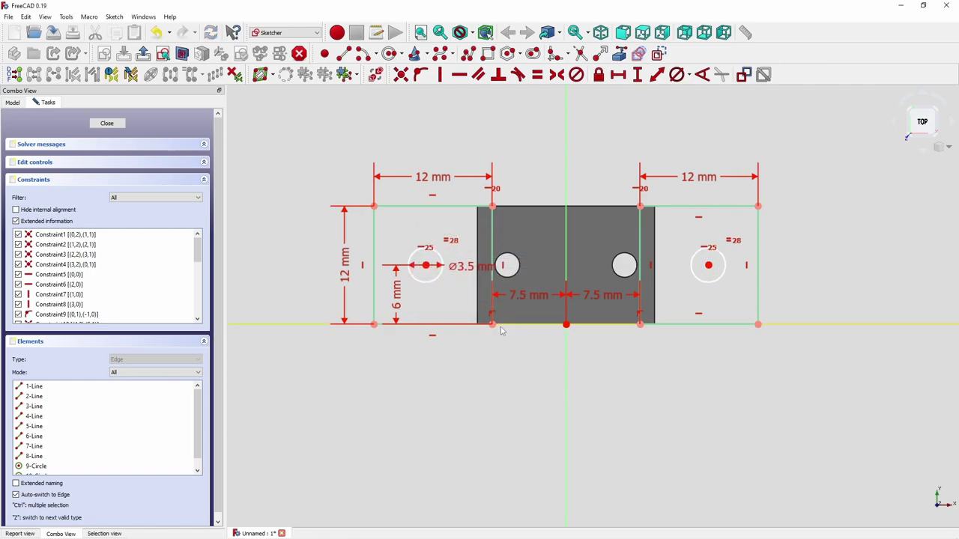
Check the slide for the hole spacing and set the left circle's centre 14 mm horizontally from the origin
key("alt+Tab")
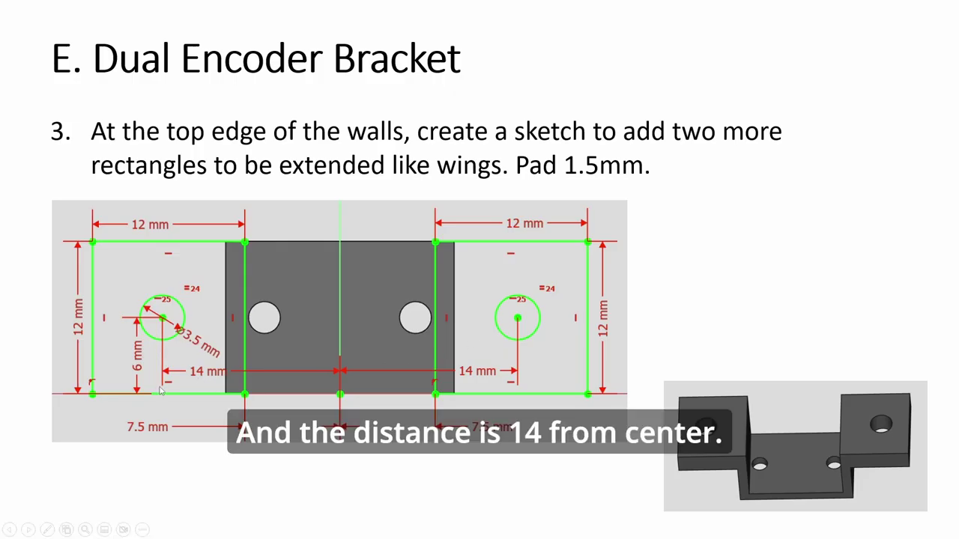
key("alt+Tab")
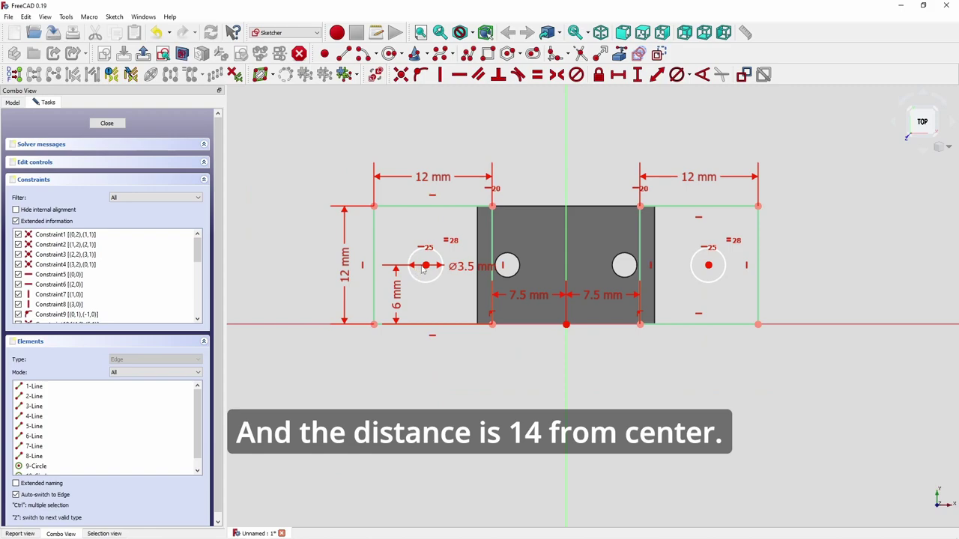
left_click(566, 324)
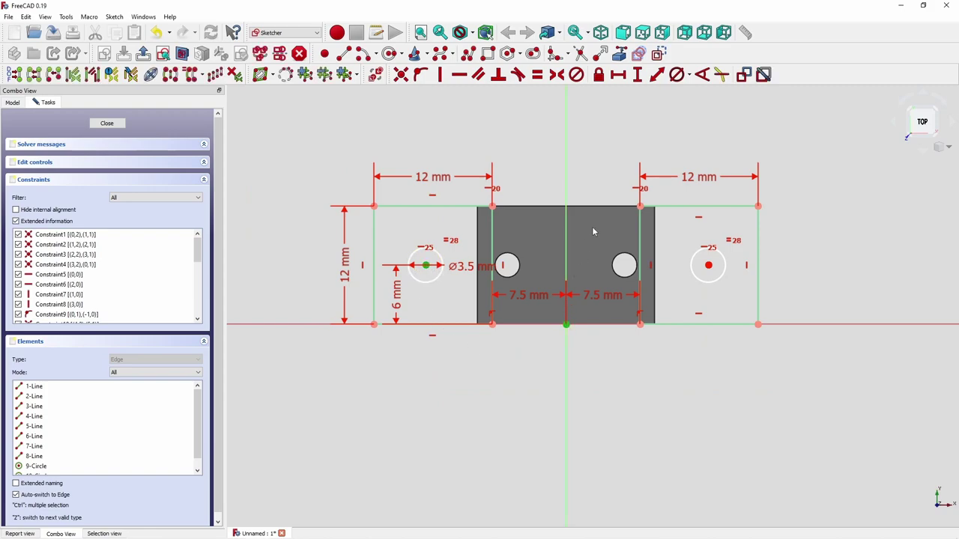
left_click(618, 74)
type("14")
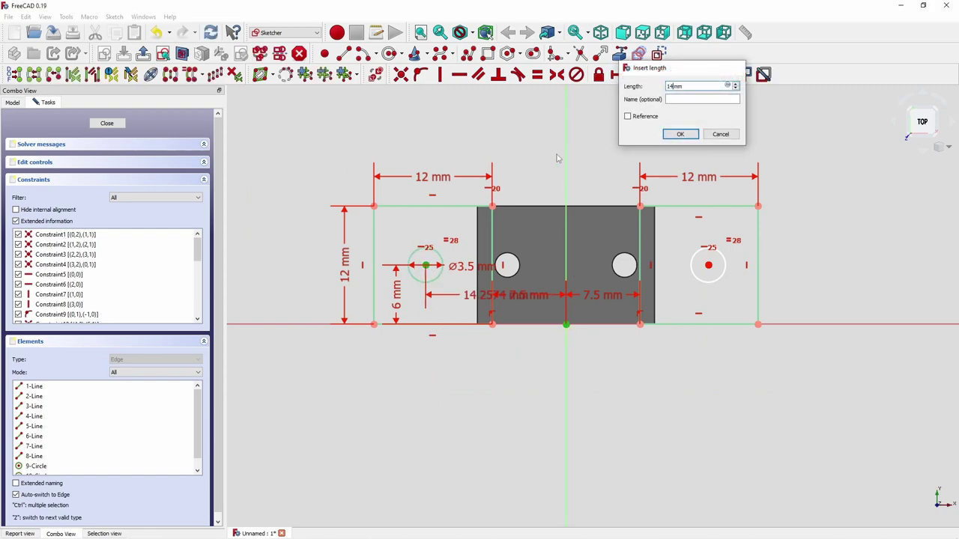
key("Return")
Set the right circle's centre 14 mm horizontally from the origin and move the overlapping 7.5 mm and 14 mm dimensions apart
left_click(566, 324)
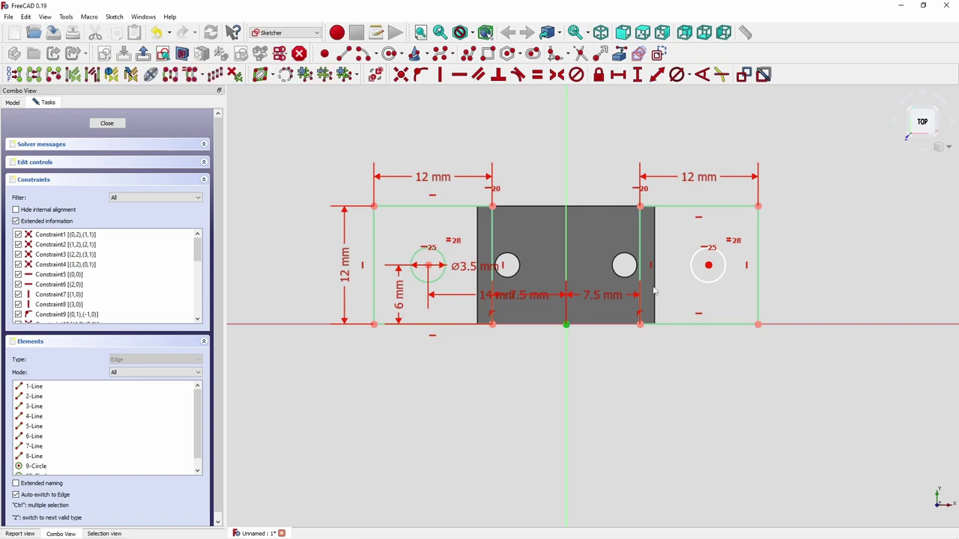
left_click(708, 265)
left_click(618, 75)
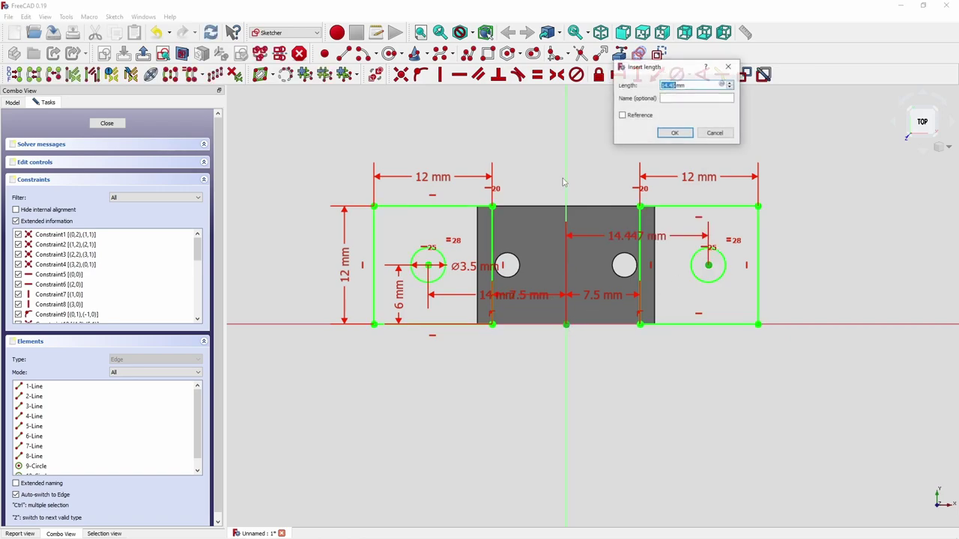
type("14")
key("Return")
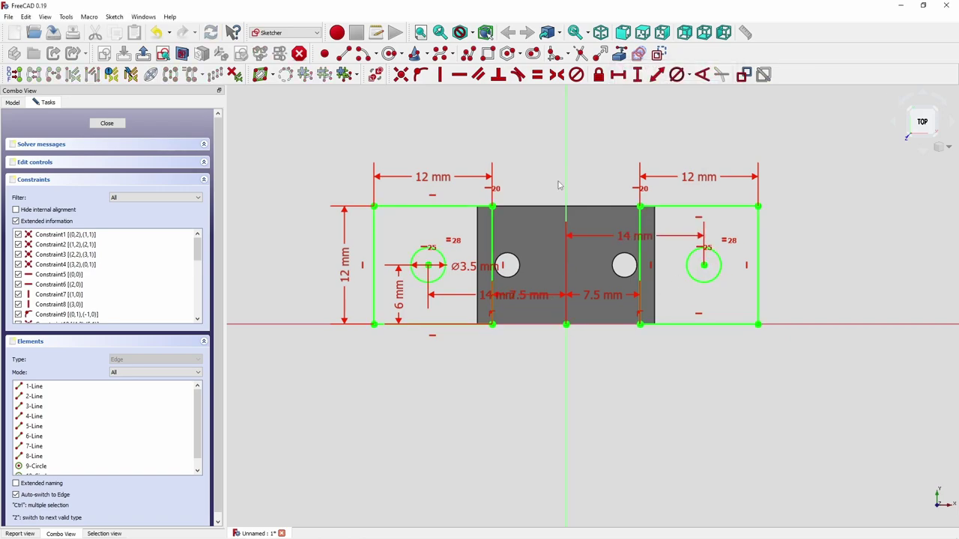
left_click_drag(539, 303, 538, 356)
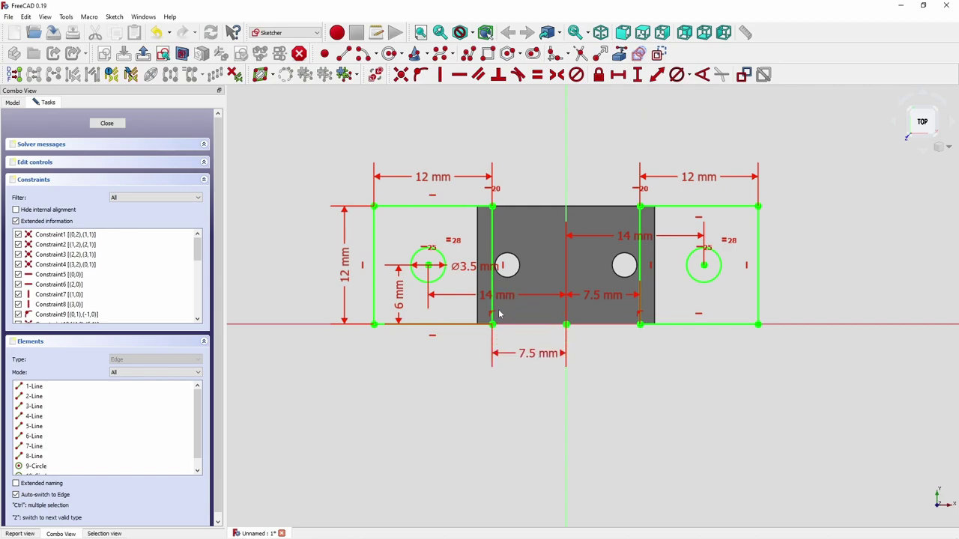
mouse_move(503, 298)
left_mouse_down()
mouse_move(503, 343)
mouse_move(525, 298)
left_mouse_up()
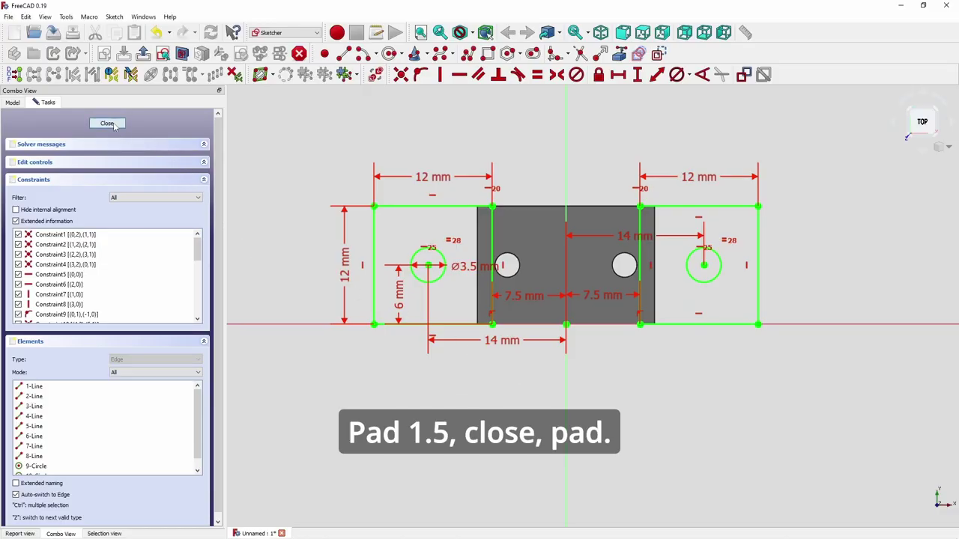
Close the wing sketch and pad it 1.5 mm
left_click(105, 123)
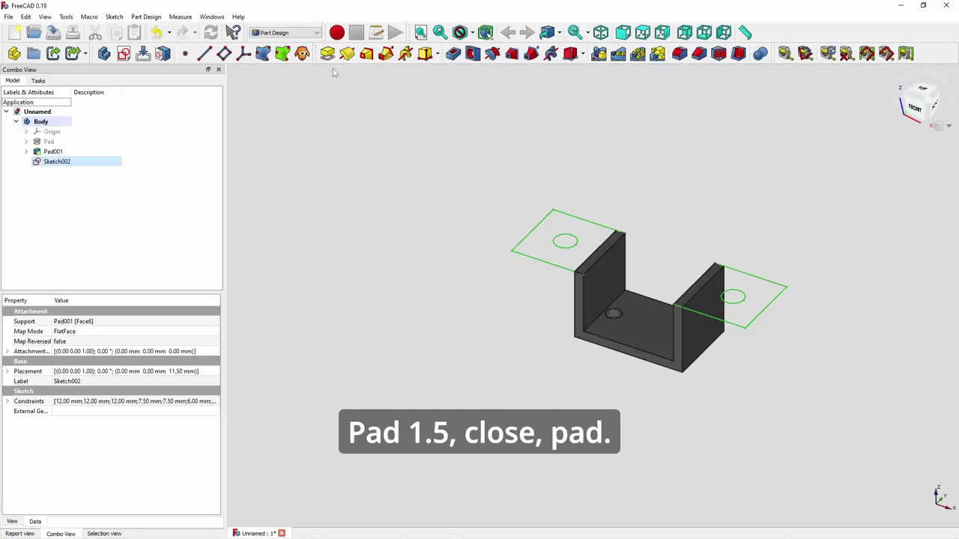
left_click(328, 54)
type("1.5mm")
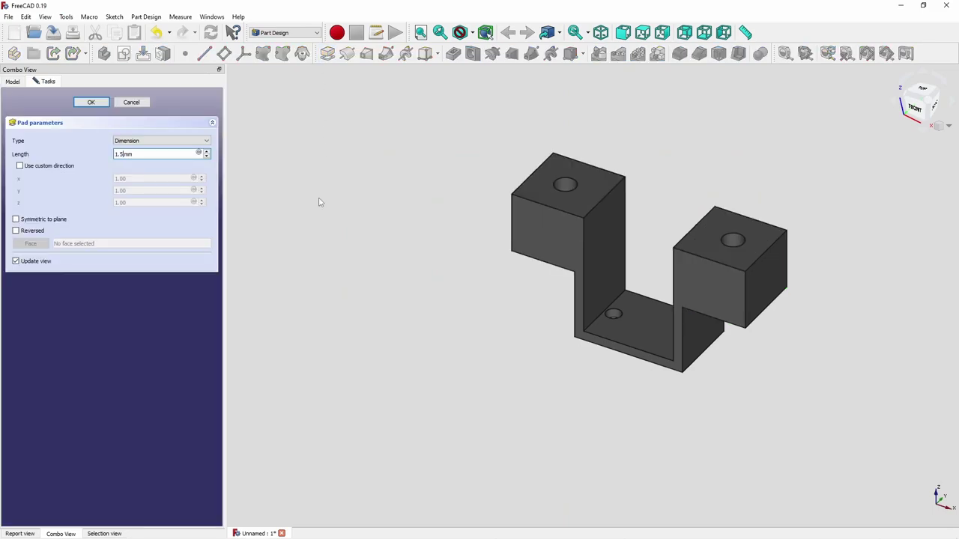
key("Return")
middle_click_drag(610, 352, 683, 357)
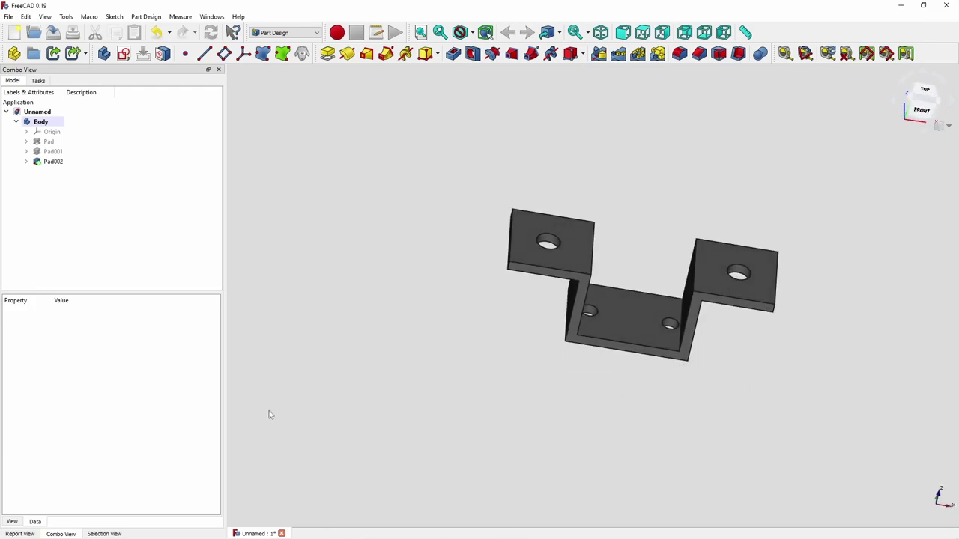
Select the finished bracket body for saving and exporting and open the file commands
left_click(31, 124)
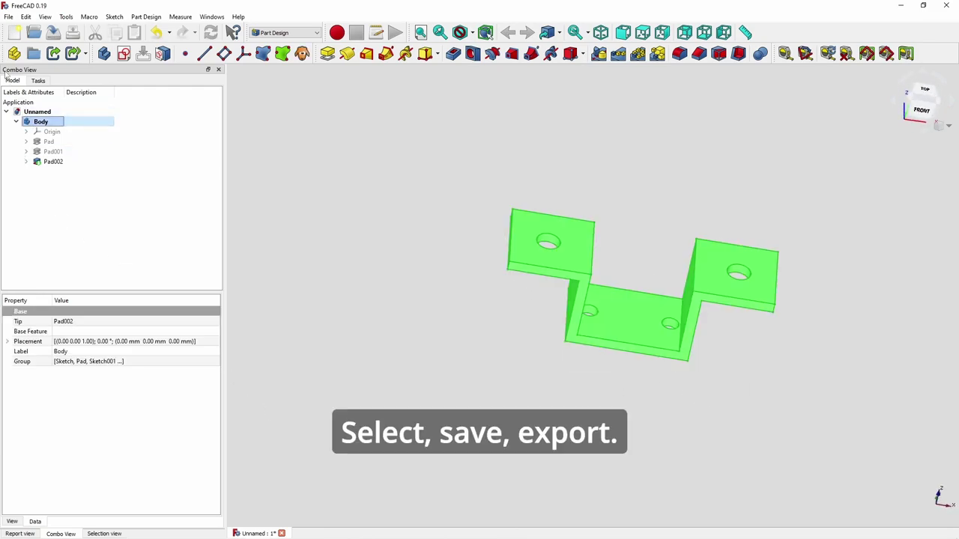
left_click(8, 17)
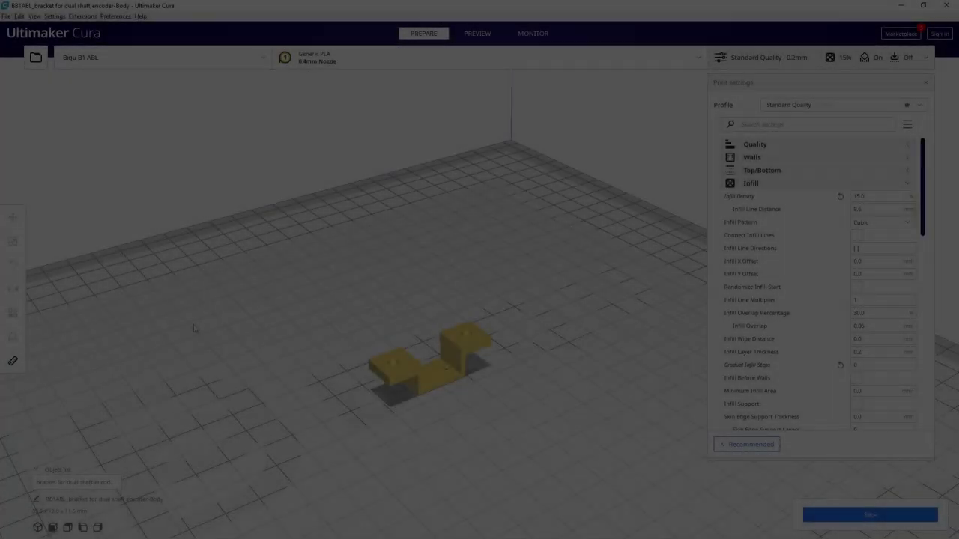
Switch to Ultimaker Cura and rotate the bracket with the red ring so it rests on its side edge, needing no supports
scroll(324, 431, "up", 2)
scroll(353, 304, "up", 2)
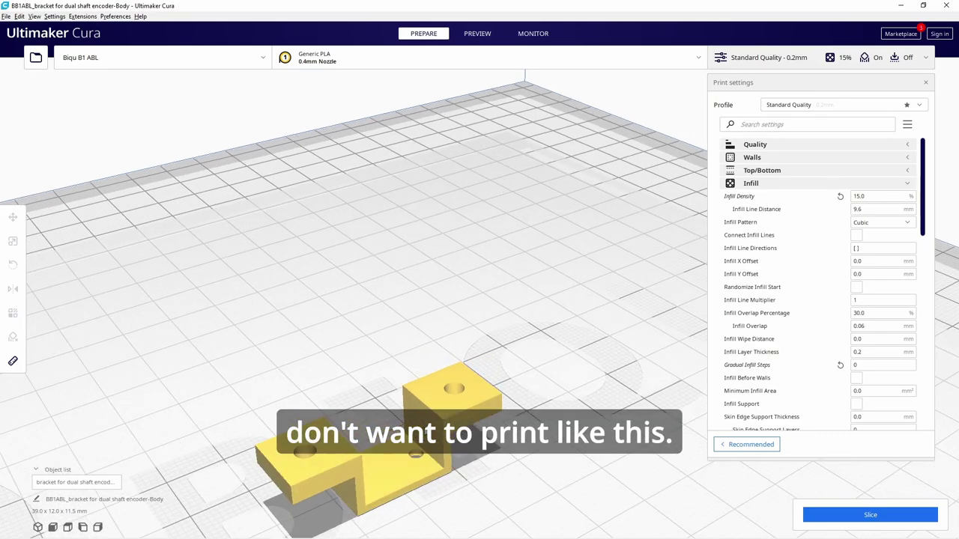
scroll(409, 452, "down", 4)
scroll(443, 372, "up", 2)
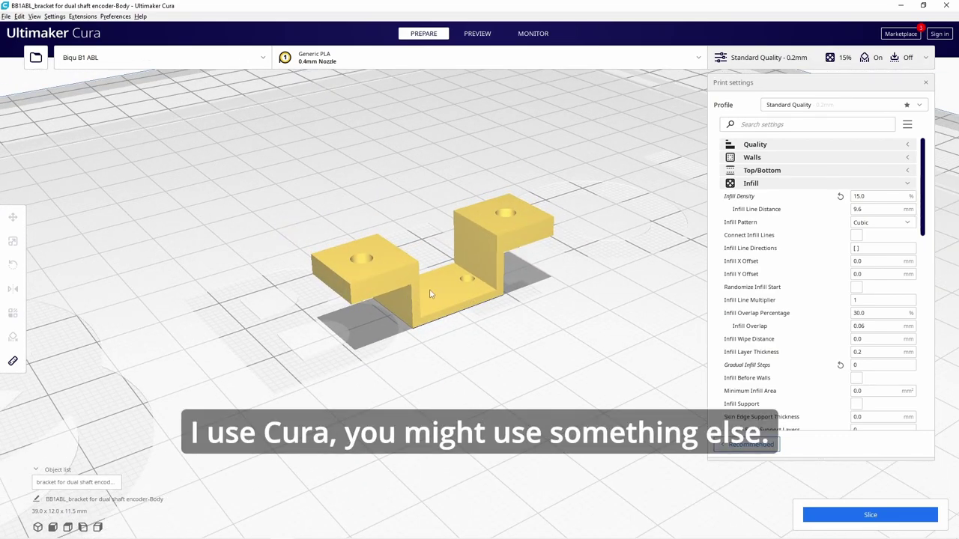
left_click(387, 282)
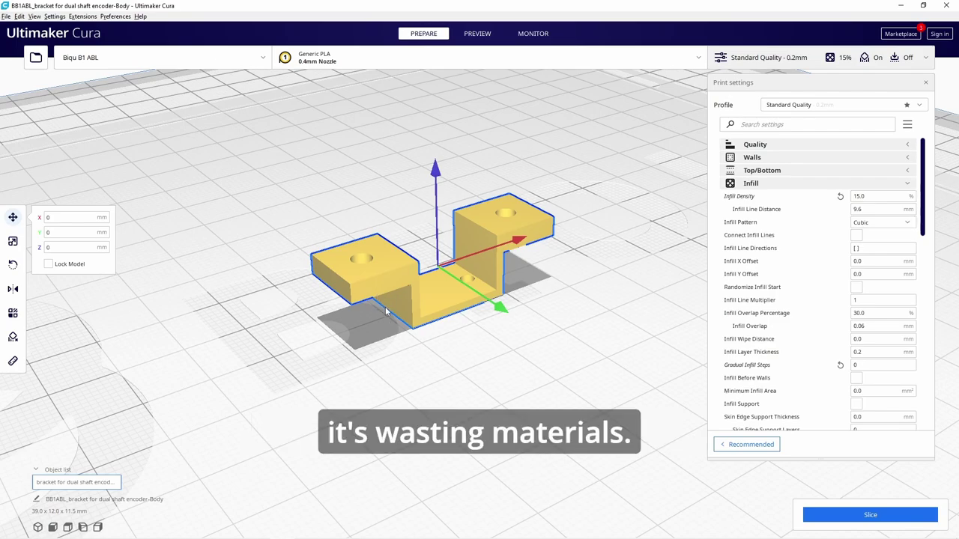
left_click(13, 266)
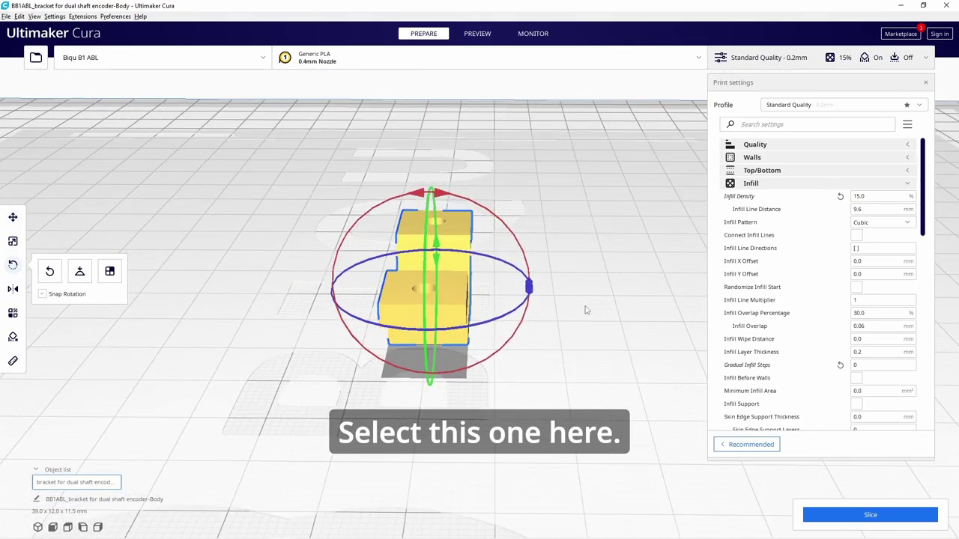
right_click_drag(592, 307, 468, 256)
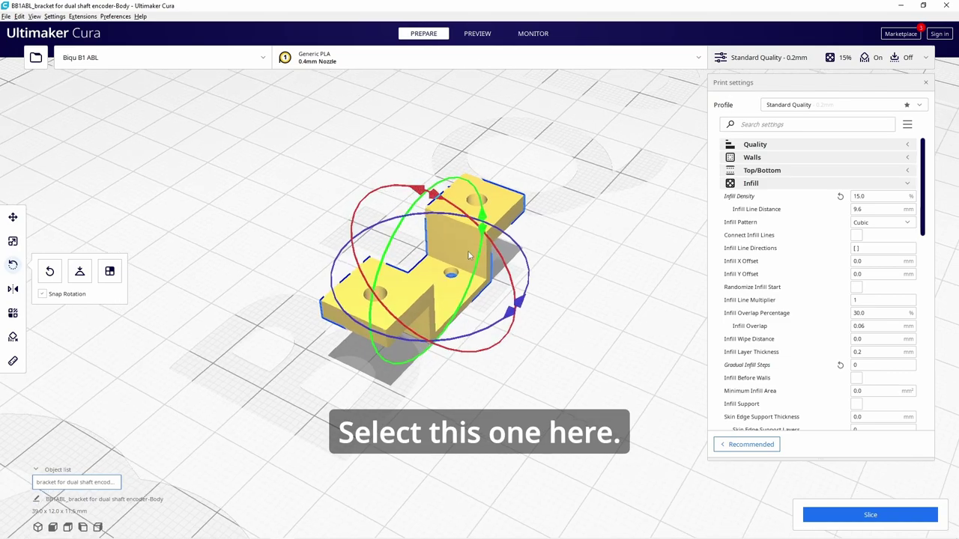
left_click_drag(420, 193, 249, 325)
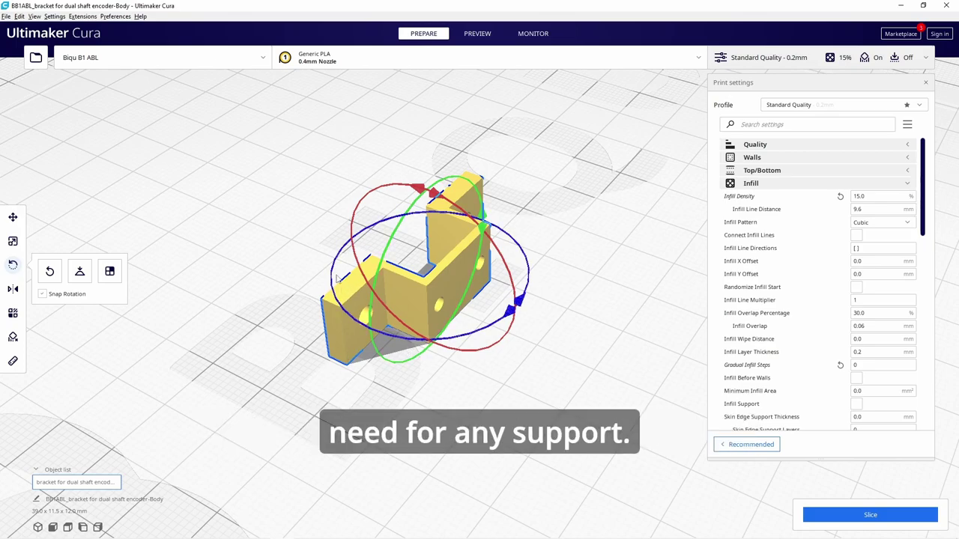
left_click(240, 291)
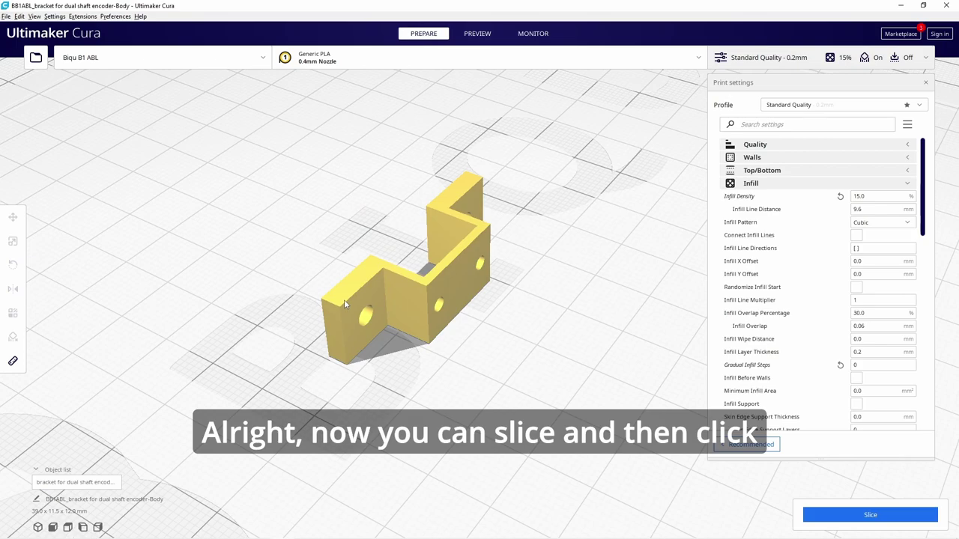
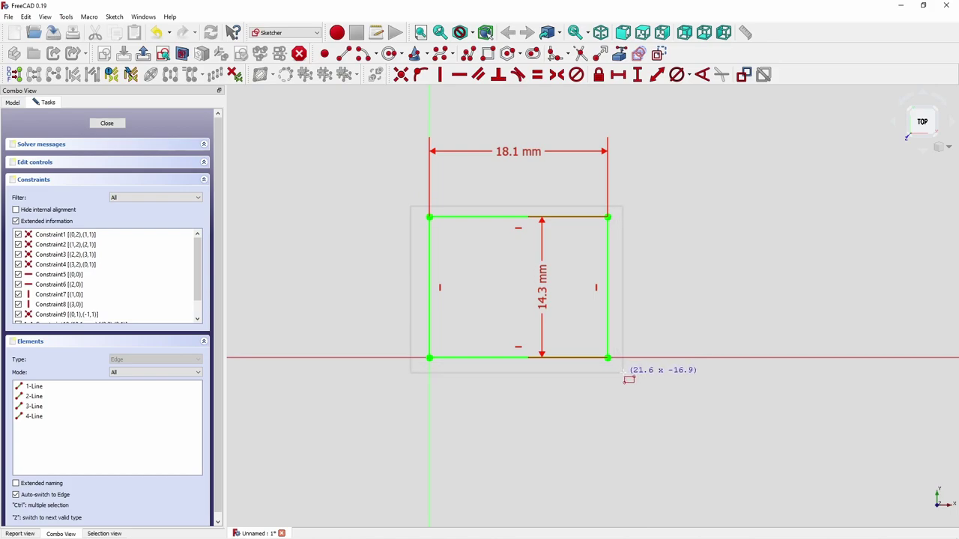
Draw an outer rectangle about 21.6 by 16.9 mm around the inner one and set the horizontal offset between their upper-left corners to 1 mm
left_click(623, 373)
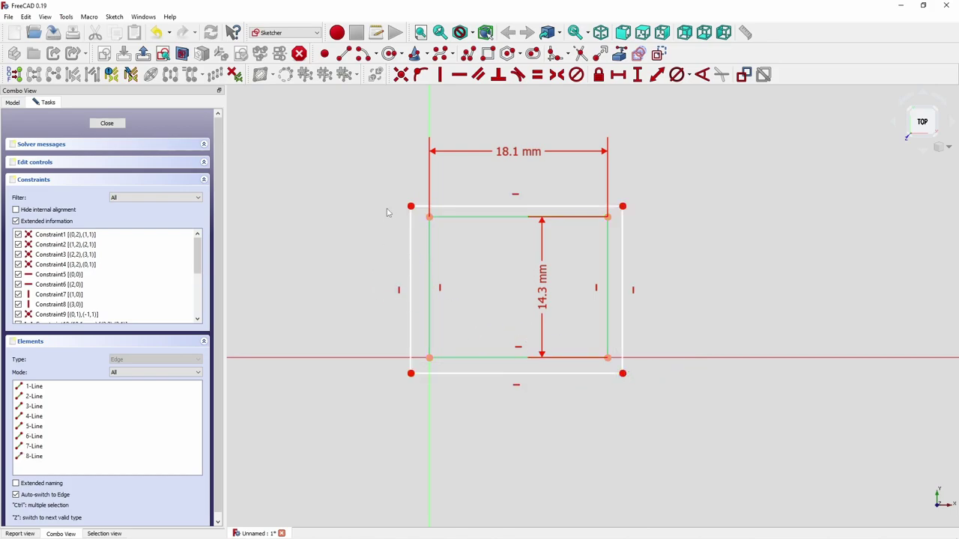
left_click(410, 207)
left_click(429, 217)
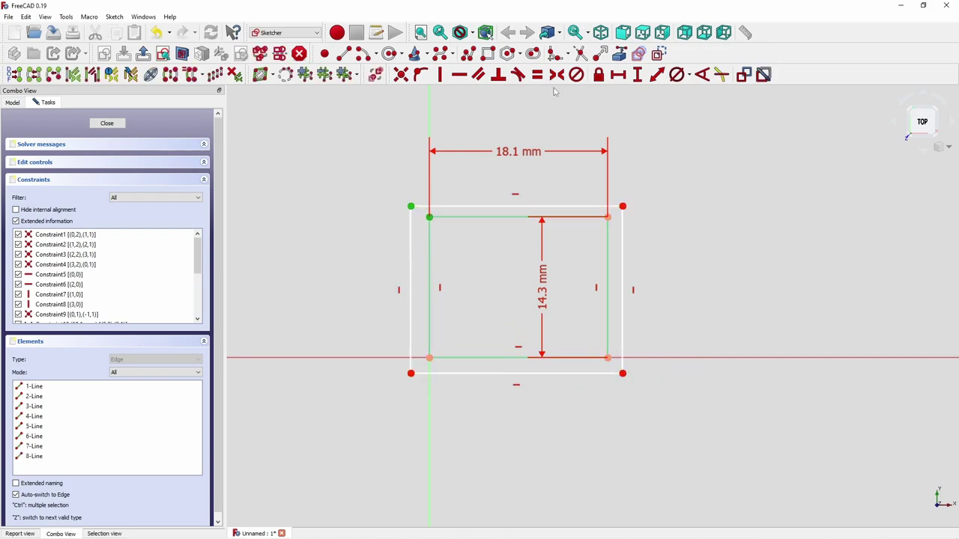
left_click(618, 74)
type("1")
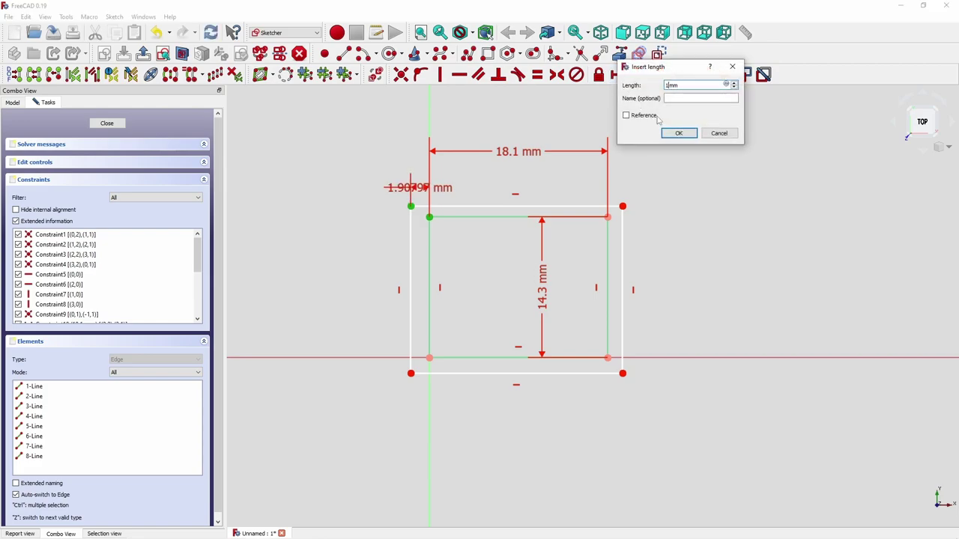
left_click(678, 132)
Set the horizontal offset between the upper-right corners of the inner and outer rectangles to 1 mm
scroll(636, 215, "up", 2)
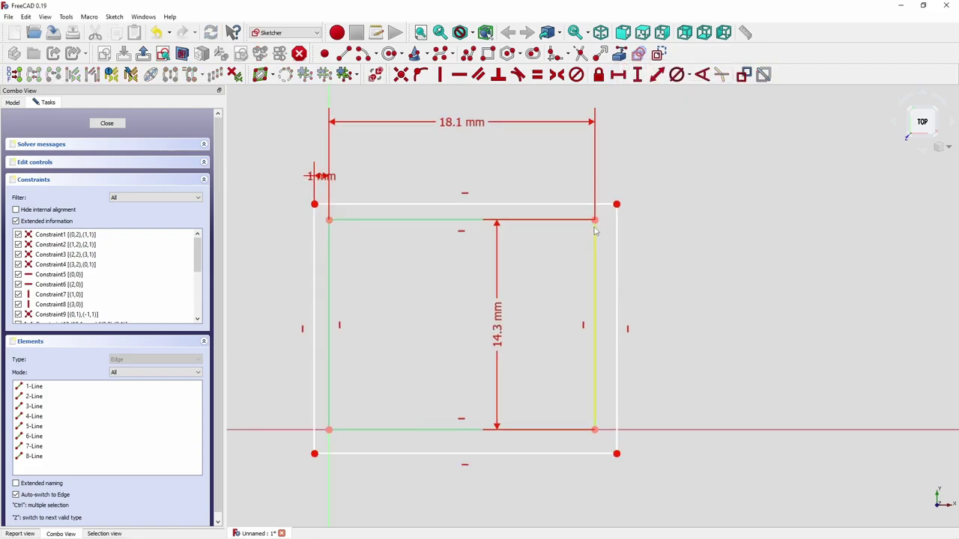
left_click(594, 219)
left_click(616, 203)
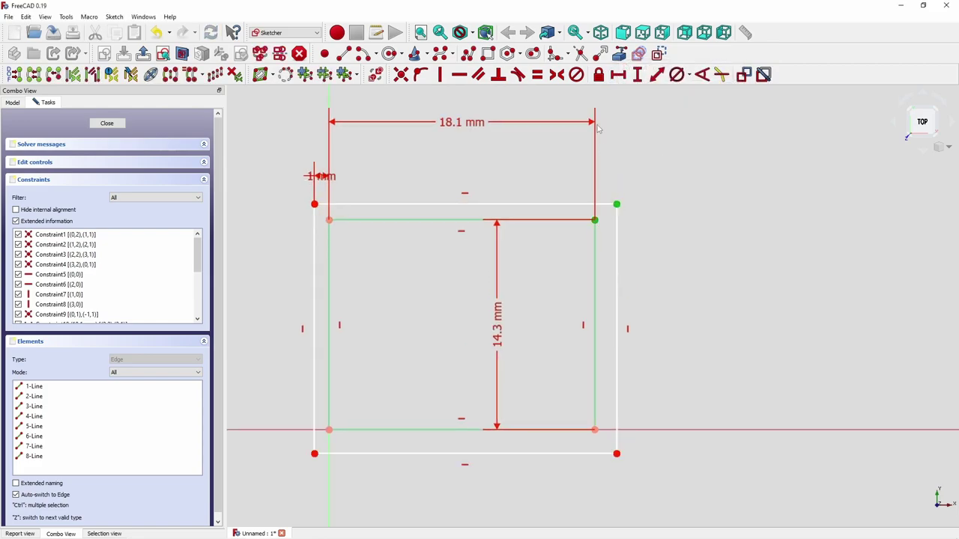
left_click(618, 74)
type("1mm")
left_click(680, 132)
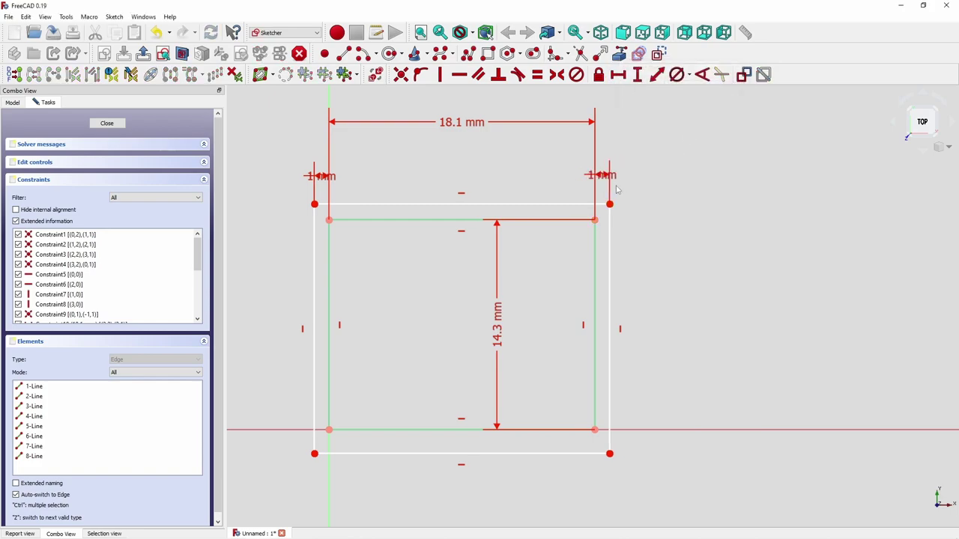
Constrain the vertical offsets between the inner and outer rectangles to 1 mm at both the upper and lower edges
left_click(595, 219)
left_click(609, 204)
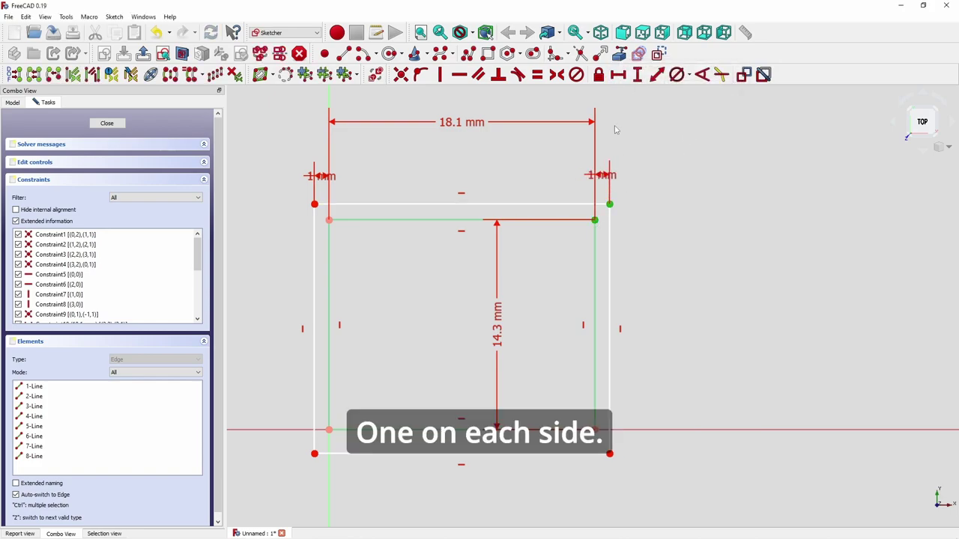
left_click(637, 74)
type("1")
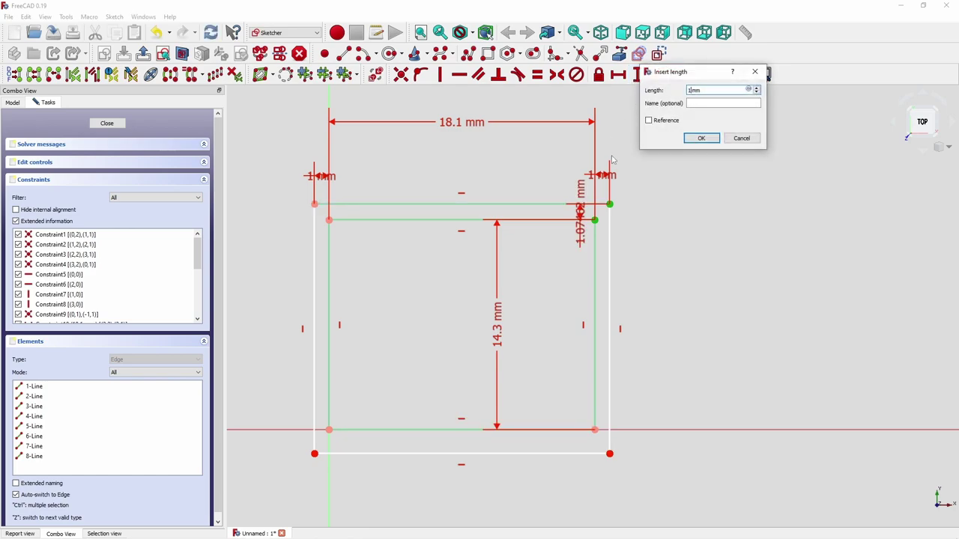
left_click(697, 140)
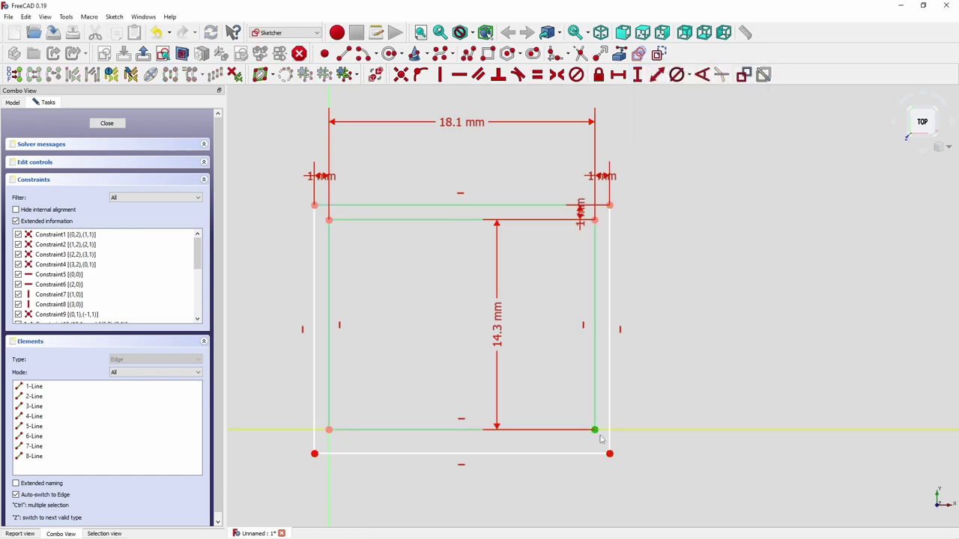
left_click(609, 453)
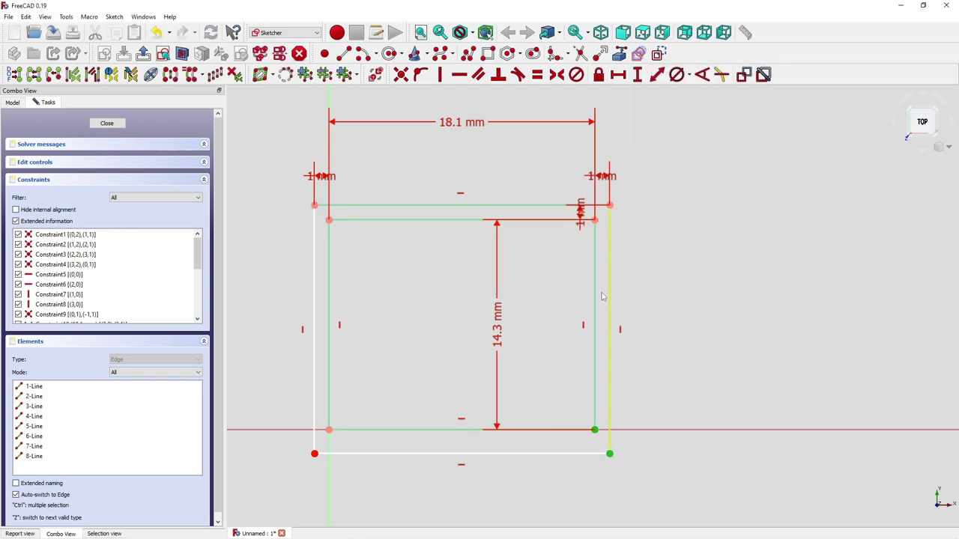
left_click(638, 78)
type("1")
left_click(698, 140)
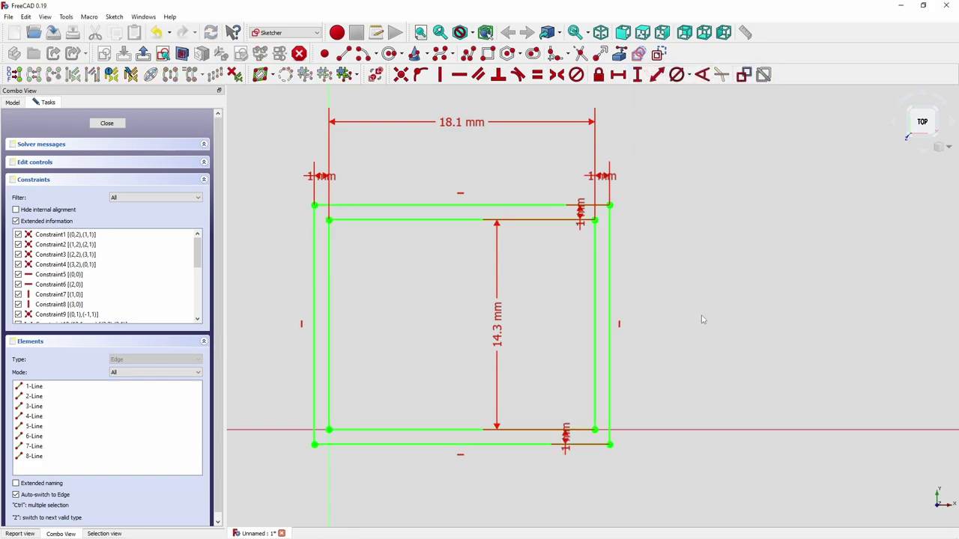
Close the double-rectangle sketch and pad it 8 mm
left_click(120, 123)
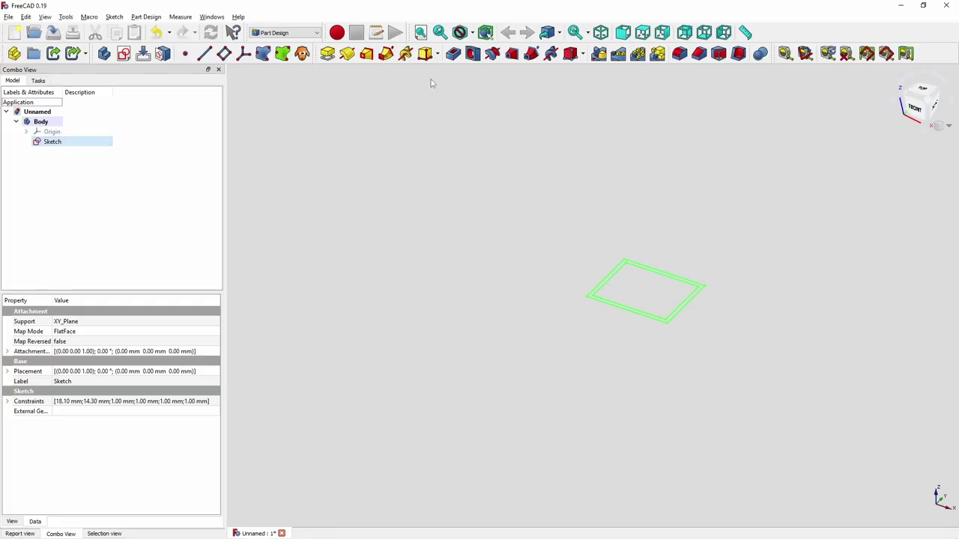
left_click(328, 56)
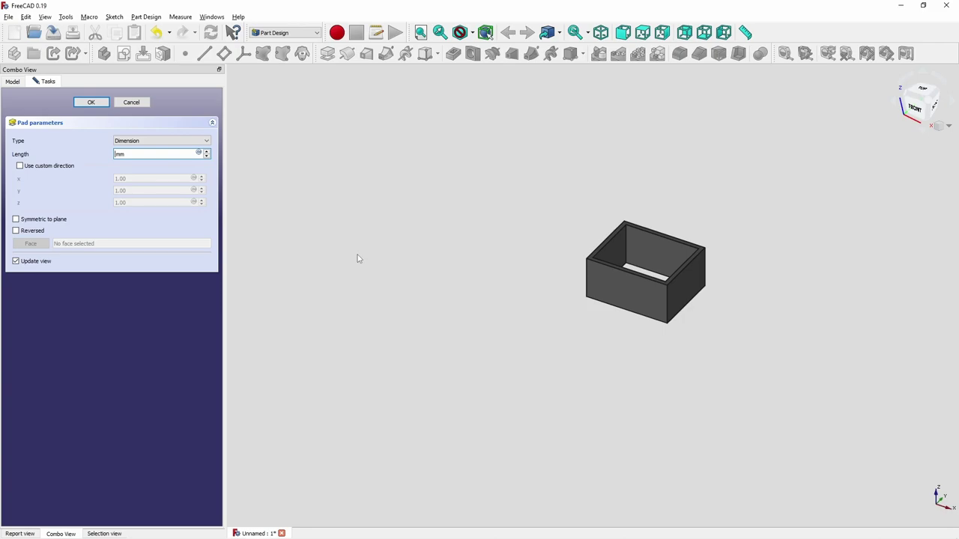
key("Return")
Start a sketch on the frame's top face and draw a rectangle about 23 by 19.5 mm around its outline, following the slide
scroll(617, 278, "up", 3)
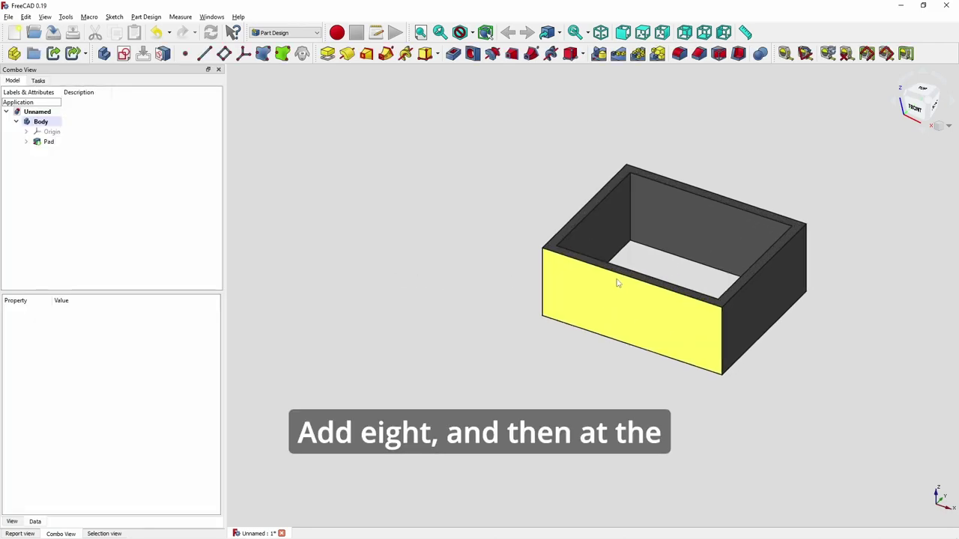
left_click(564, 235)
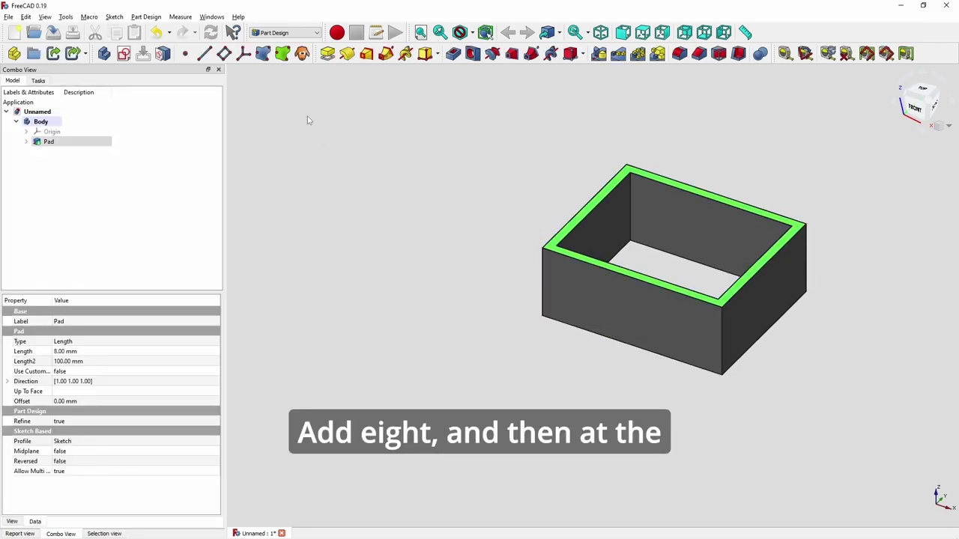
left_click(123, 53)
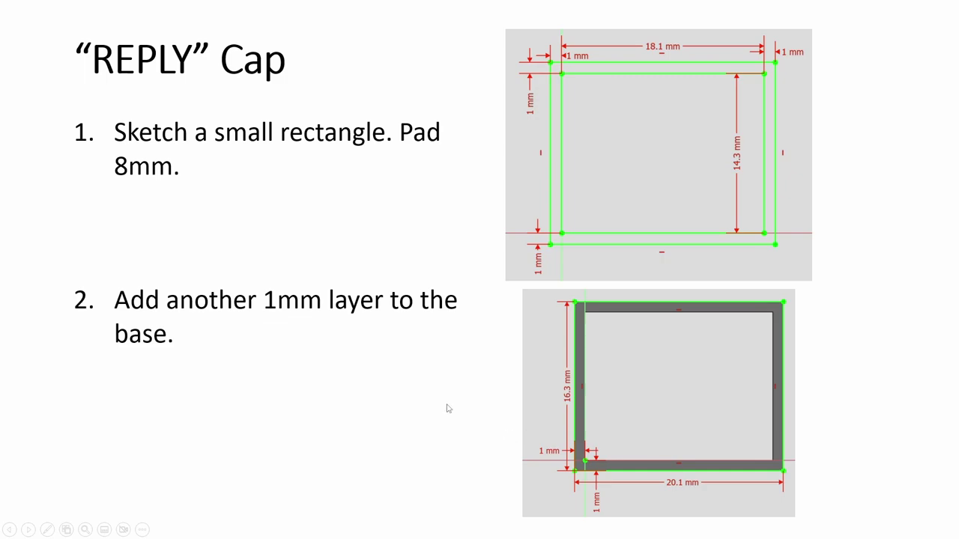
key("alt+Tab")
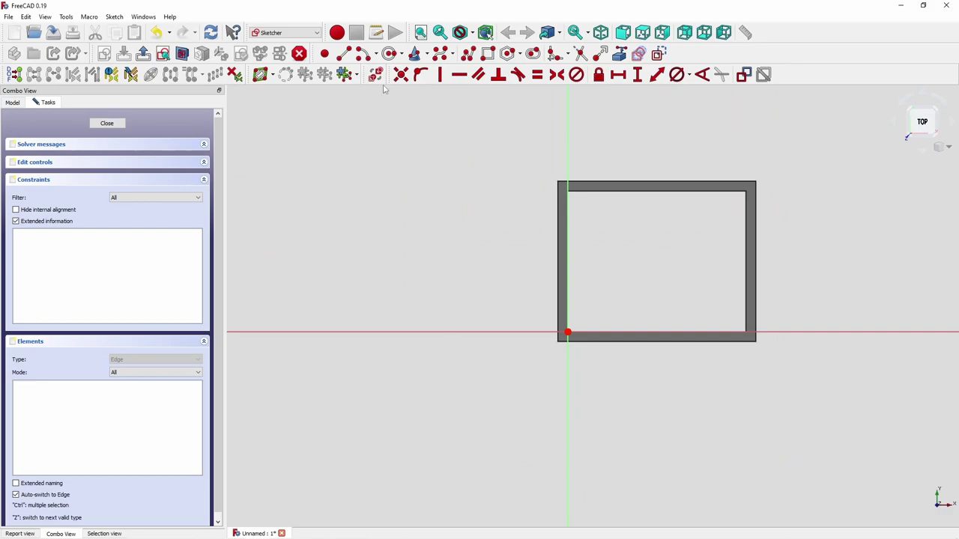
left_click(488, 53)
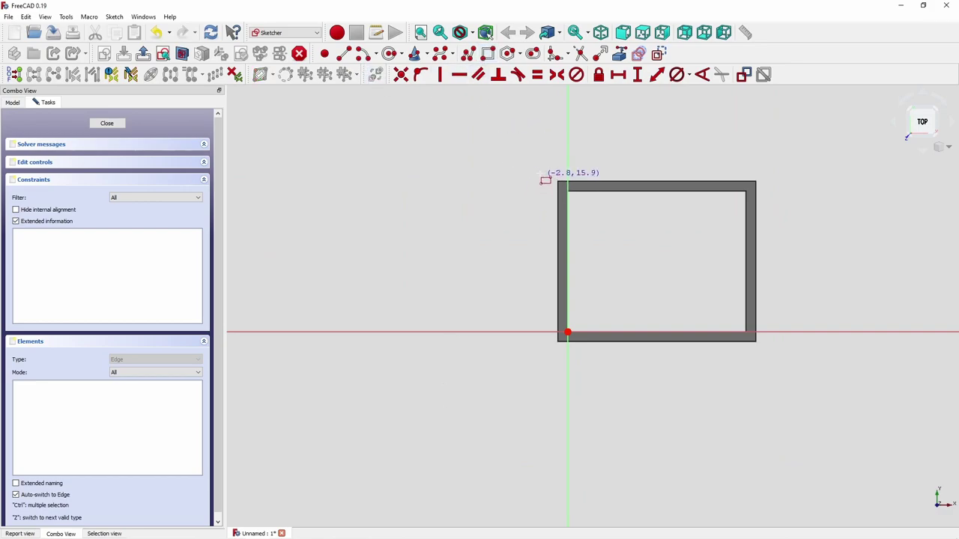
left_click(543, 170)
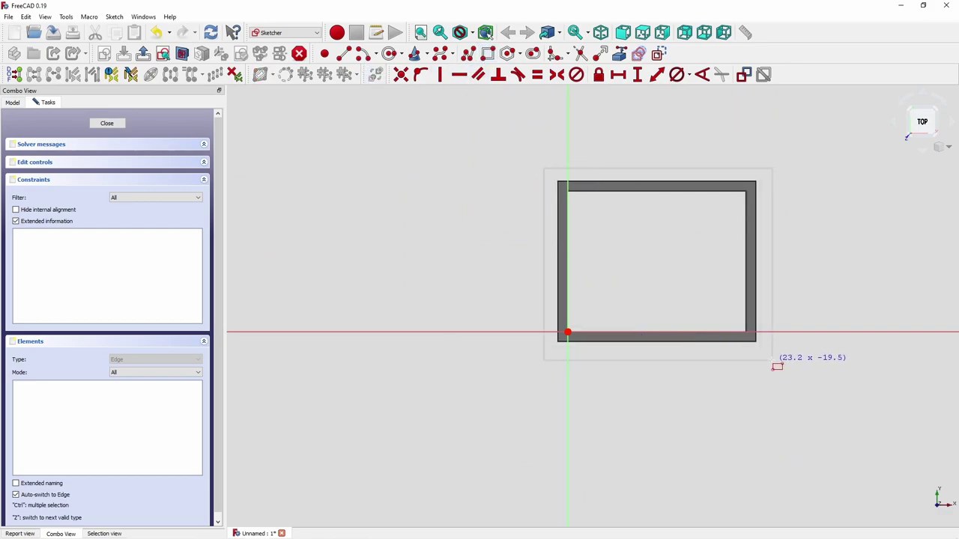
left_click(771, 359)
Set the base rectangle's width to 20.1 mm per the slide and move its left edge just outside the frame
key("alt+Tab")
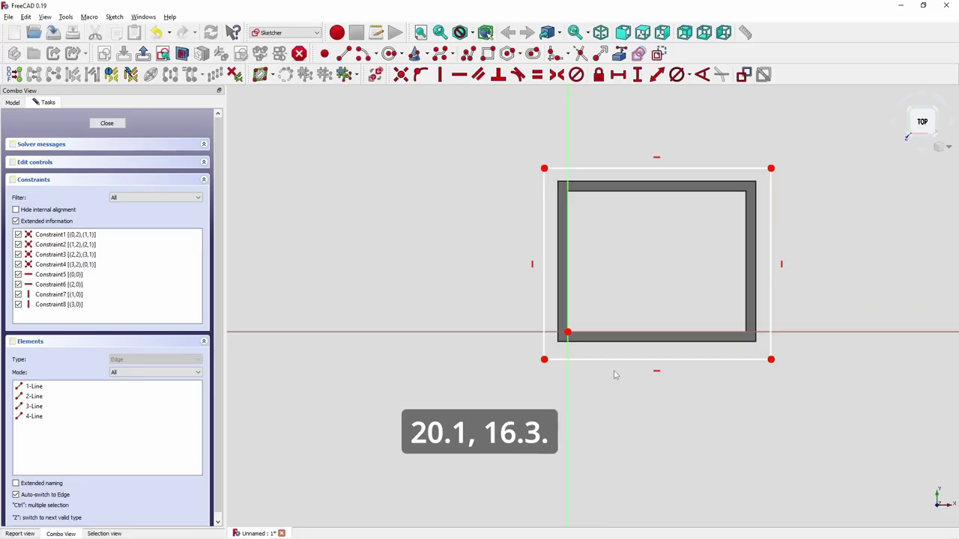
left_click(621, 360)
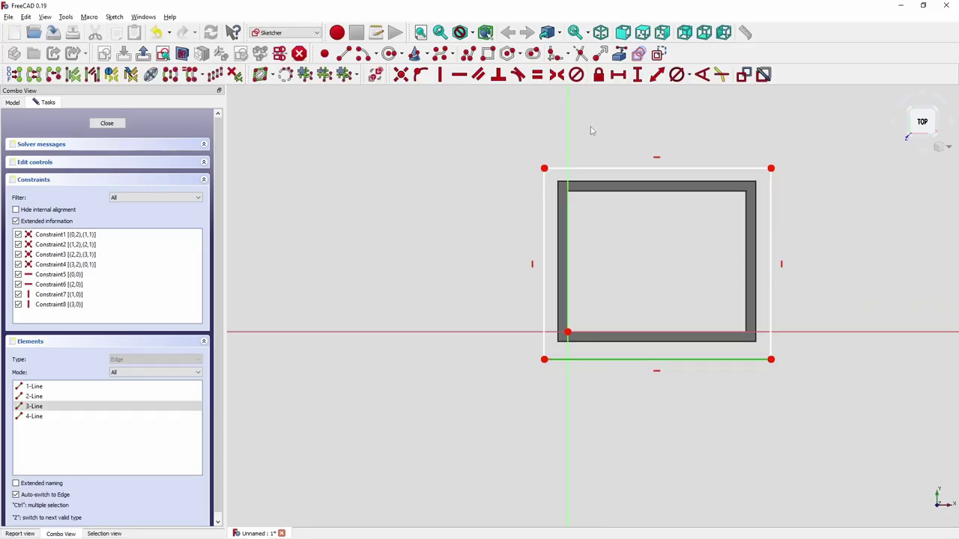
left_click(619, 76)
type("2")
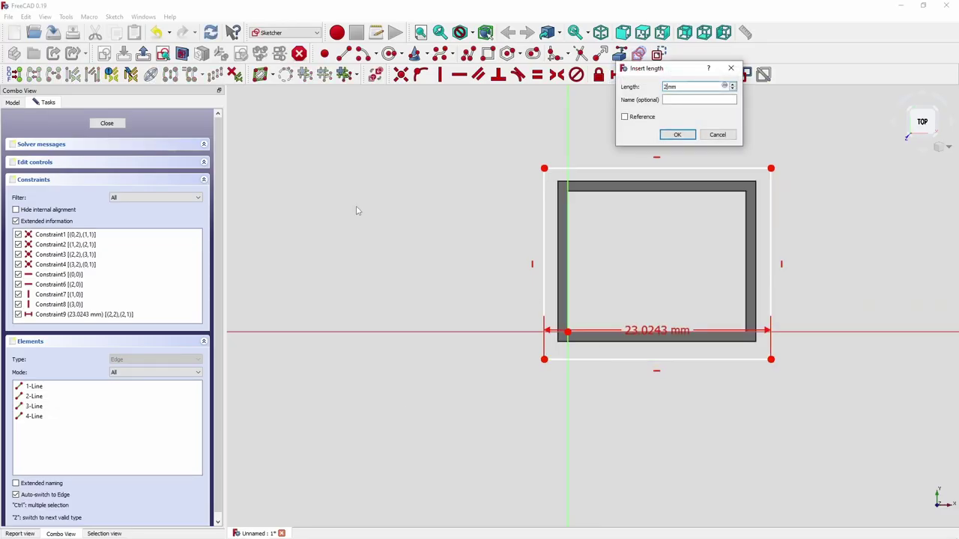
type("0.1")
key("Return")
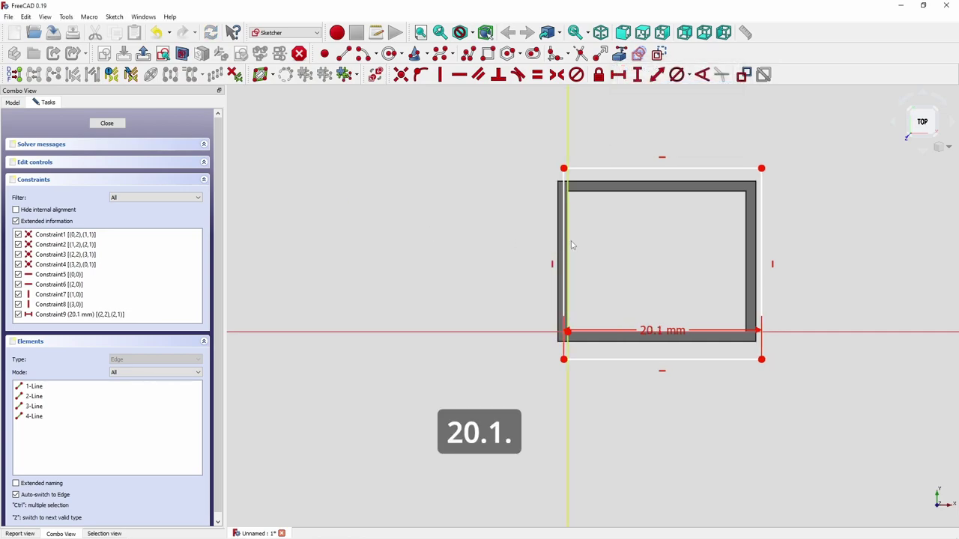
left_click_drag(564, 245, 550, 244)
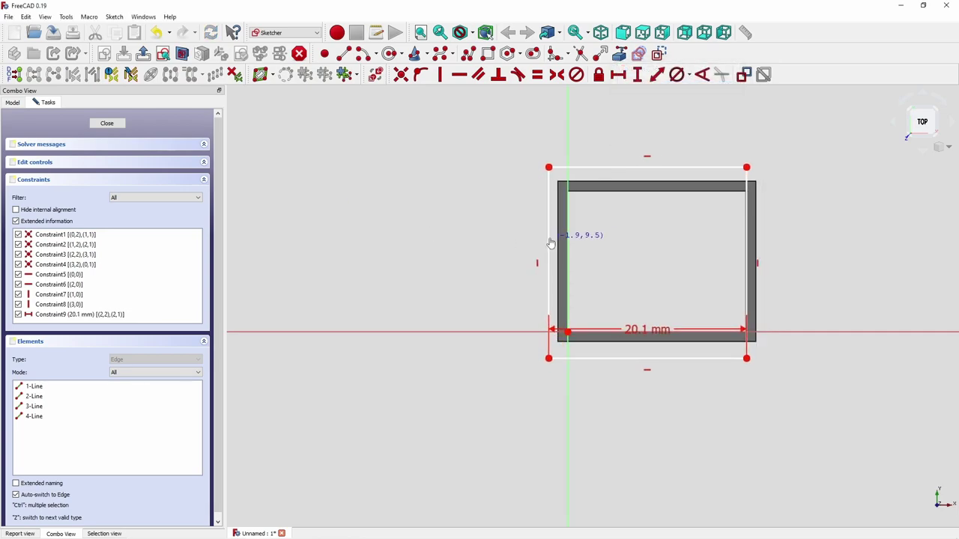
key("alt+Tab")
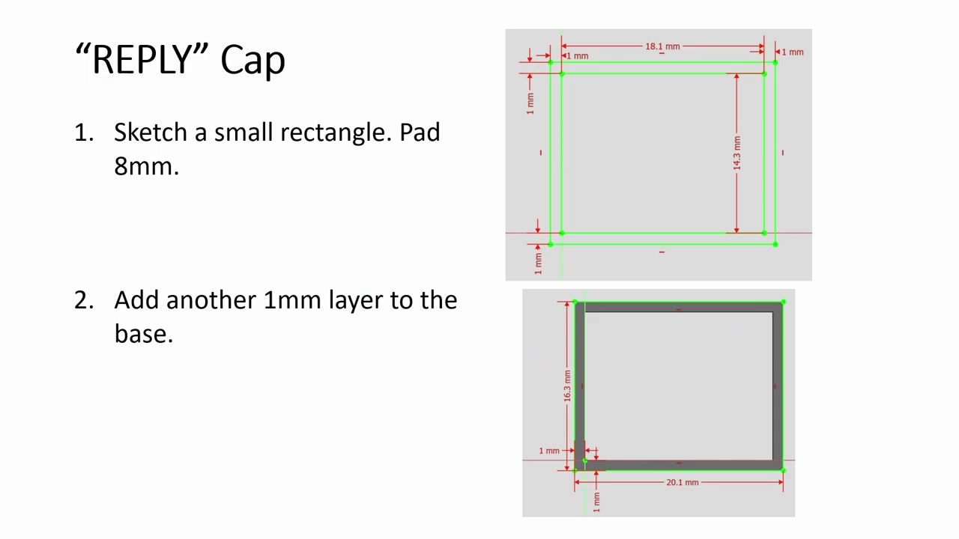
Set the base rectangle's height to 16.3 mm per the slide and move its left edge onto the frame's outer outline
key("alt+Tab")
left_click(550, 244)
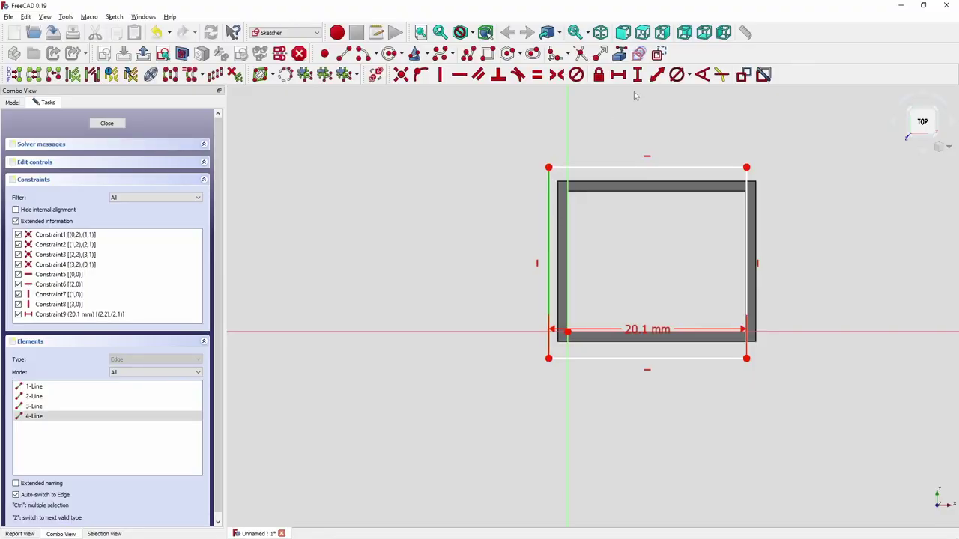
left_click(637, 74)
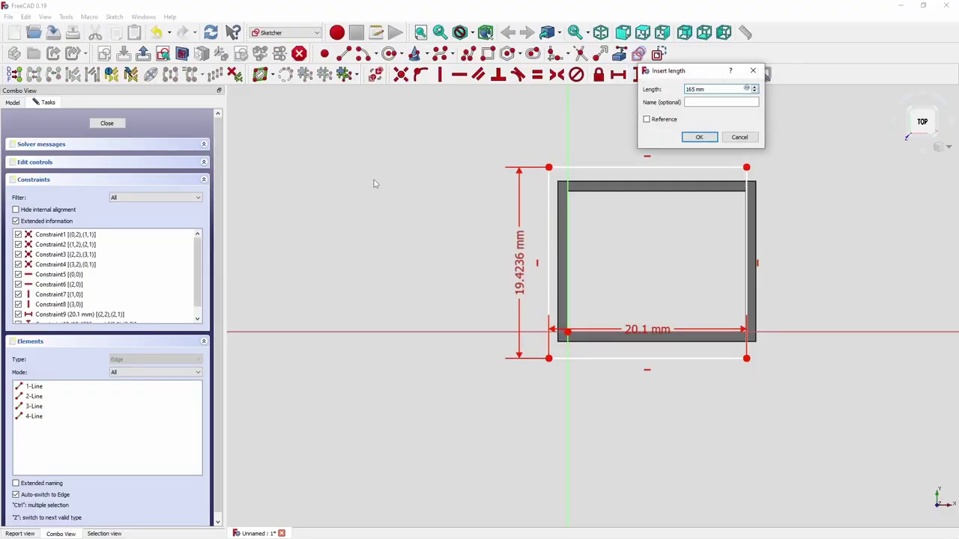
type("16.3")
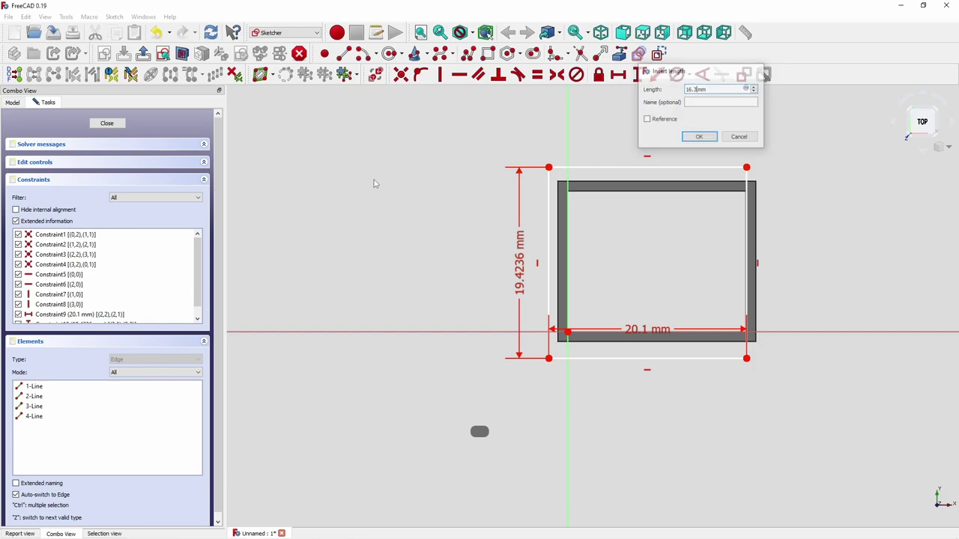
key("Return")
scroll(597, 227, "up", 3)
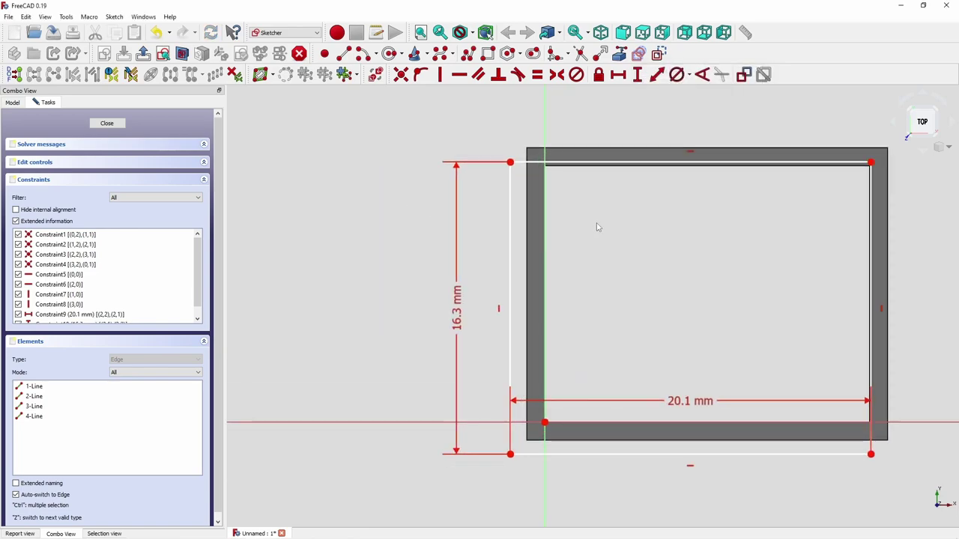
left_click_drag(512, 264, 530, 249)
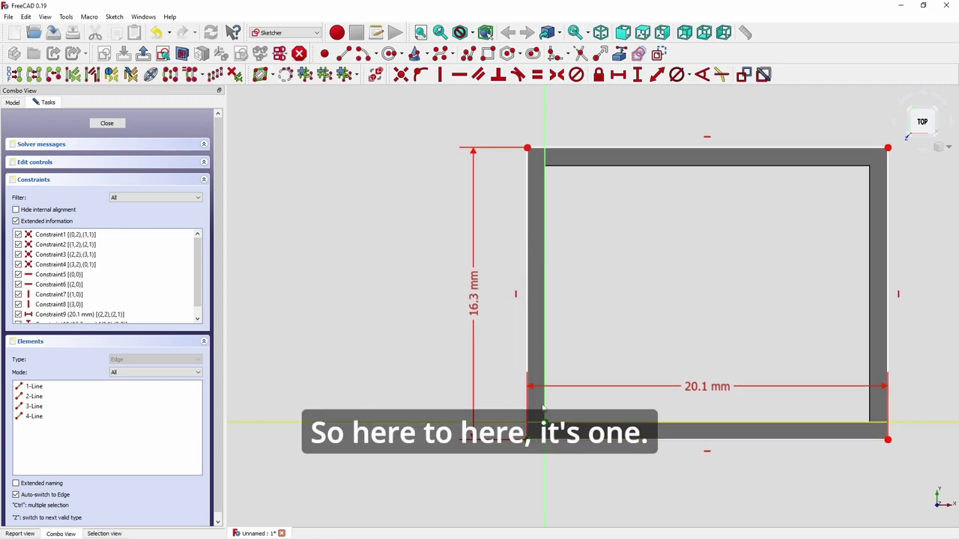
Constrain the base rectangle's lower-left corner to 1 mm horizontally and 1 mm vertically from the origin
left_click(620, 76)
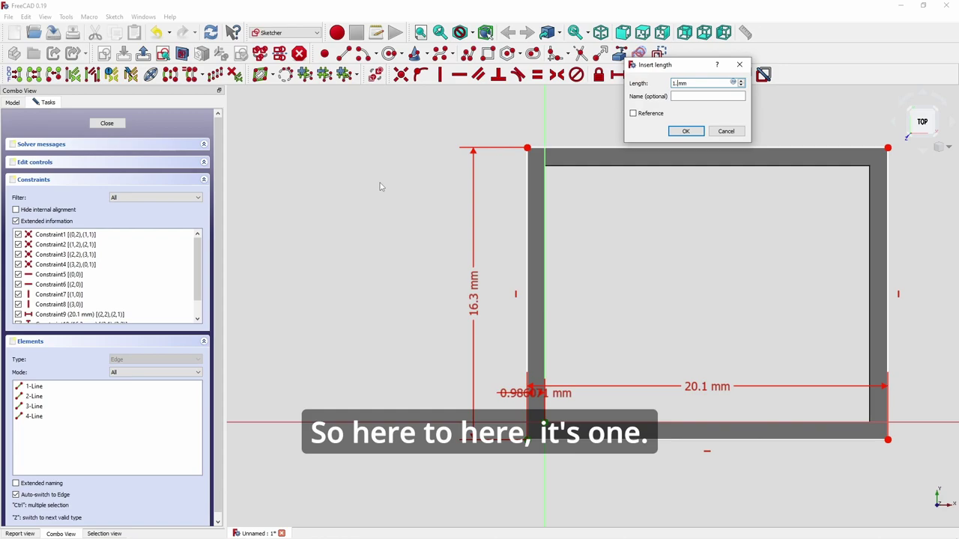
type("1")
key("Return")
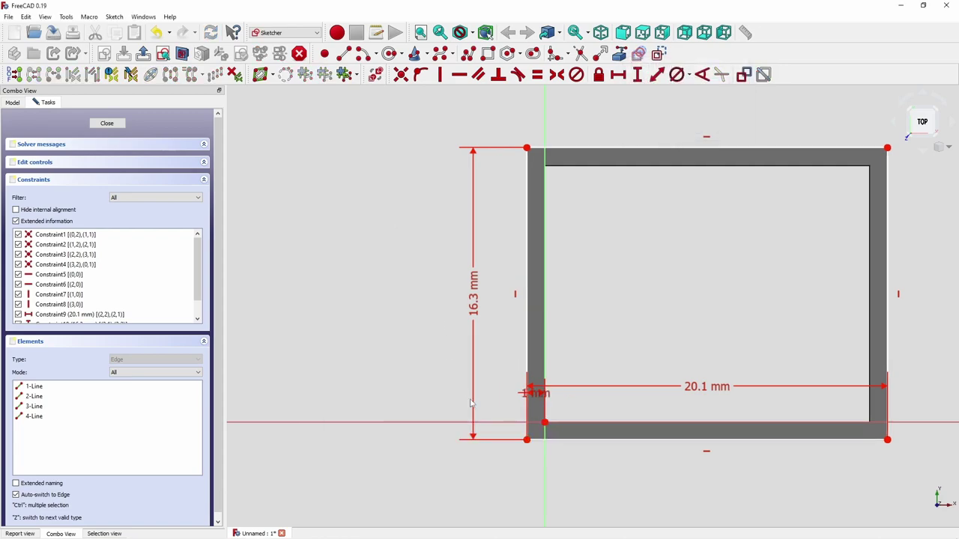
left_click(528, 441)
left_click(544, 422)
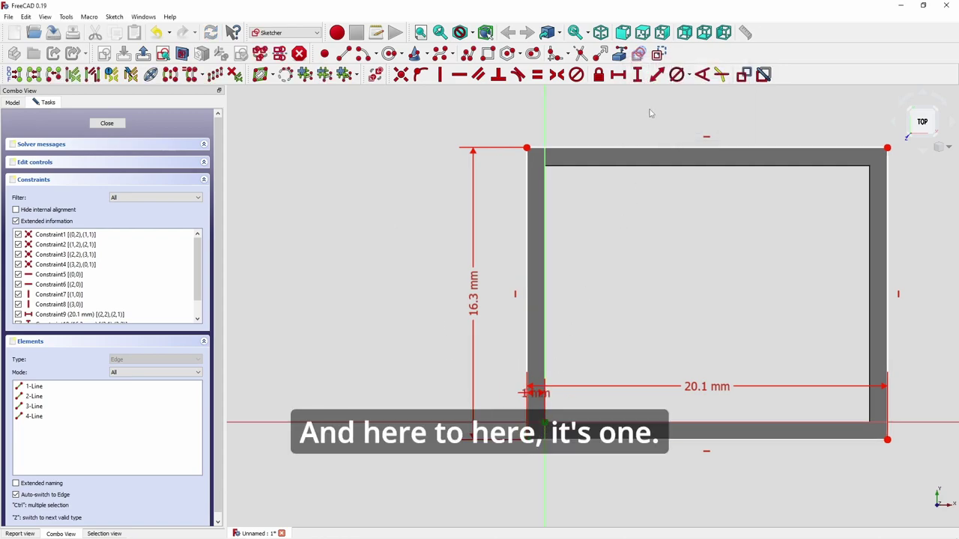
left_click(638, 75)
type("1mm")
key("Return")
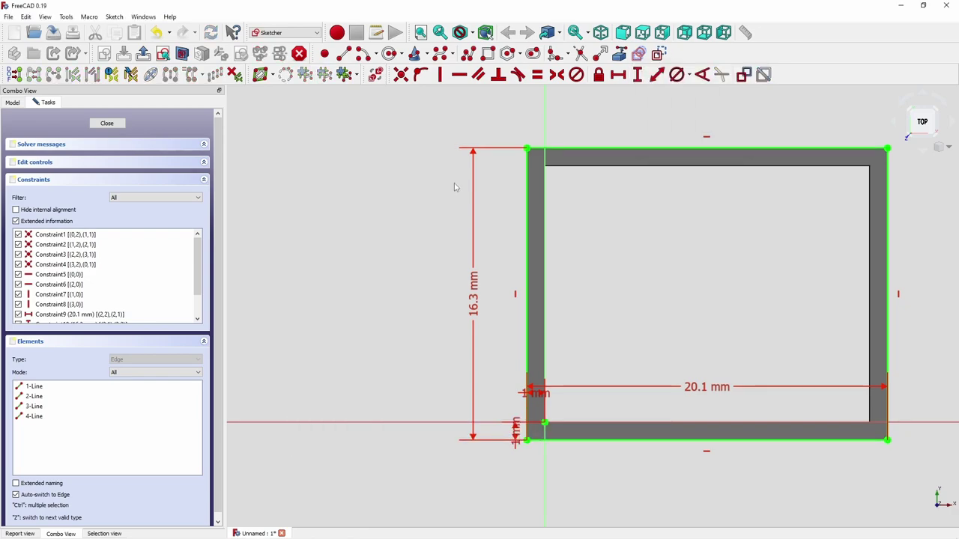
Close the base rectangle sketch and pad it 1 mm
scroll(816, 133, "up", 2)
scroll(816, 133, "down", 3)
middle_click_drag(784, 180, 616, 179)
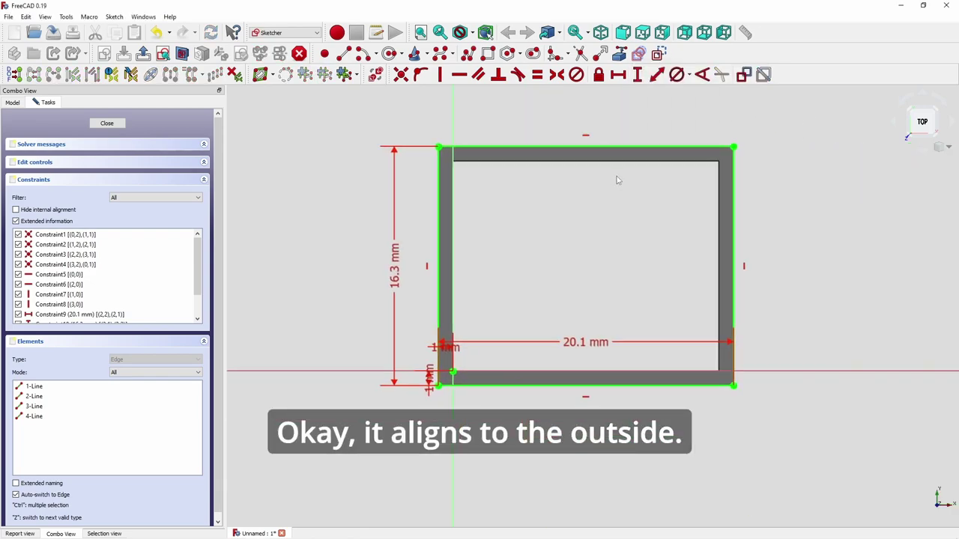
left_click(106, 123)
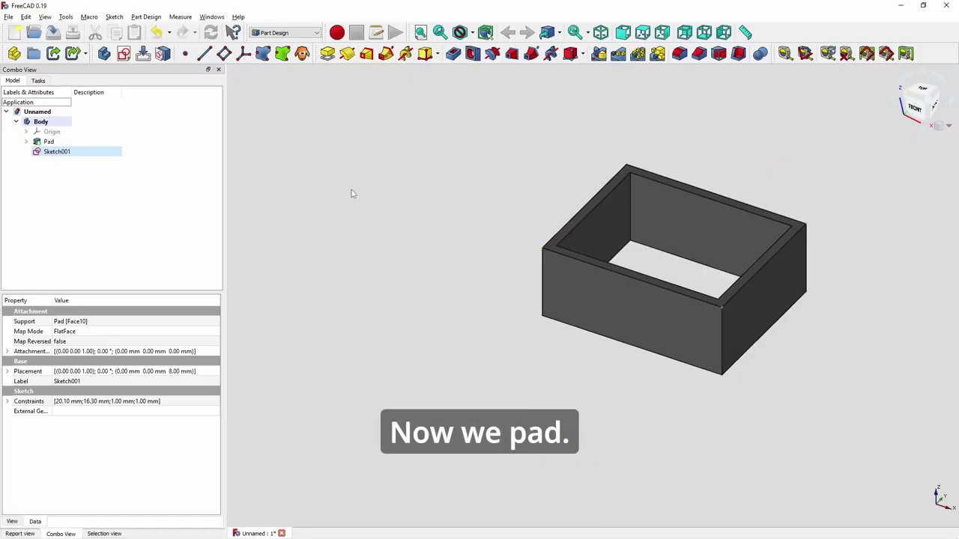
left_click(328, 54)
type("5")
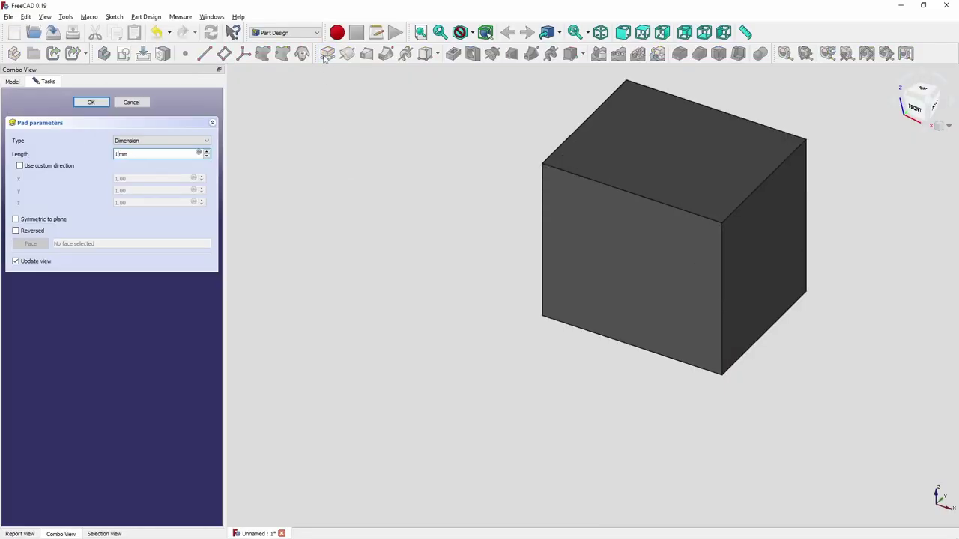
left_click(91, 102)
Select the cap's closed top face in a straight top view and switch to the Draft workbench
middle_click_drag(583, 307, 601, 237)
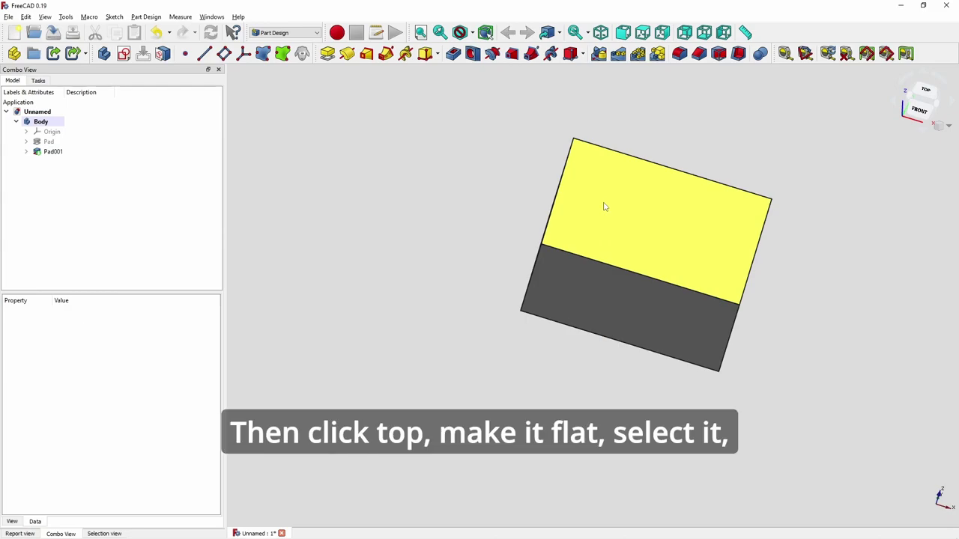
left_click(932, 93)
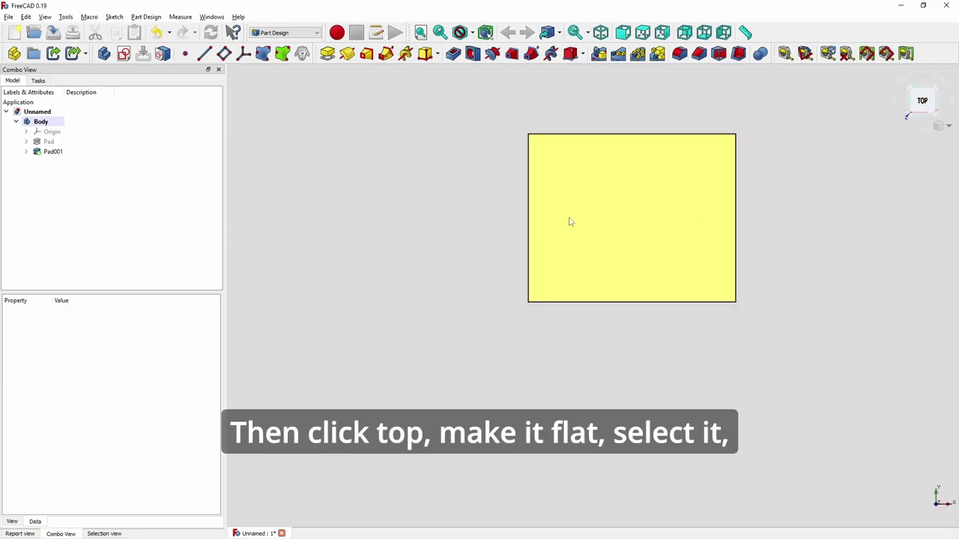
left_click(605, 218)
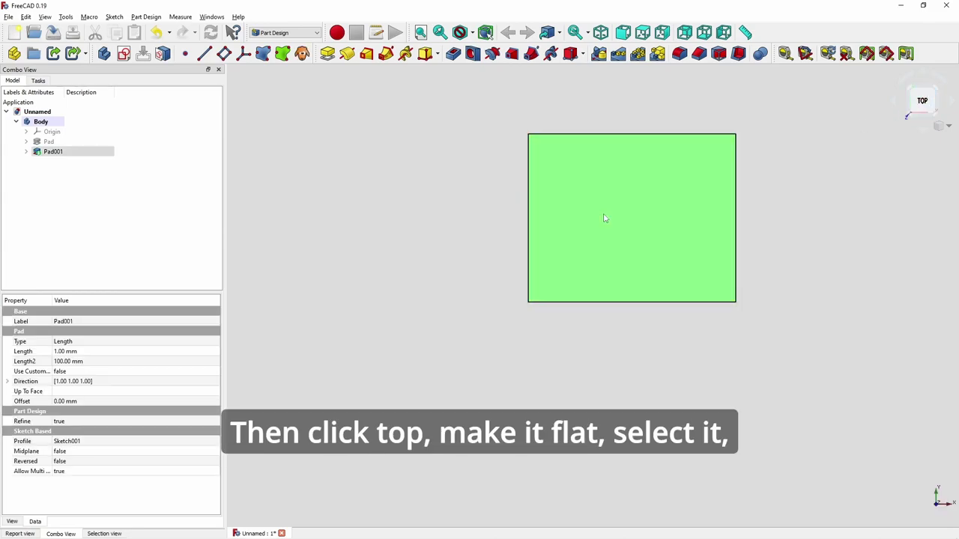
left_click(314, 33)
left_click(292, 50)
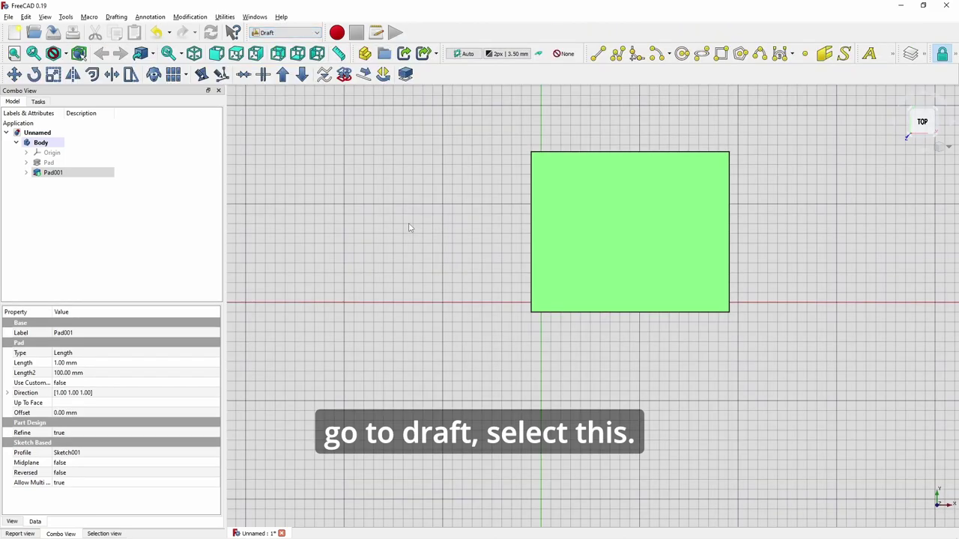
Start a ShapeString at about X 1.2 mm, Y 9 mm on the top face, with text REPLY and height 4.5 mm
left_click(845, 53)
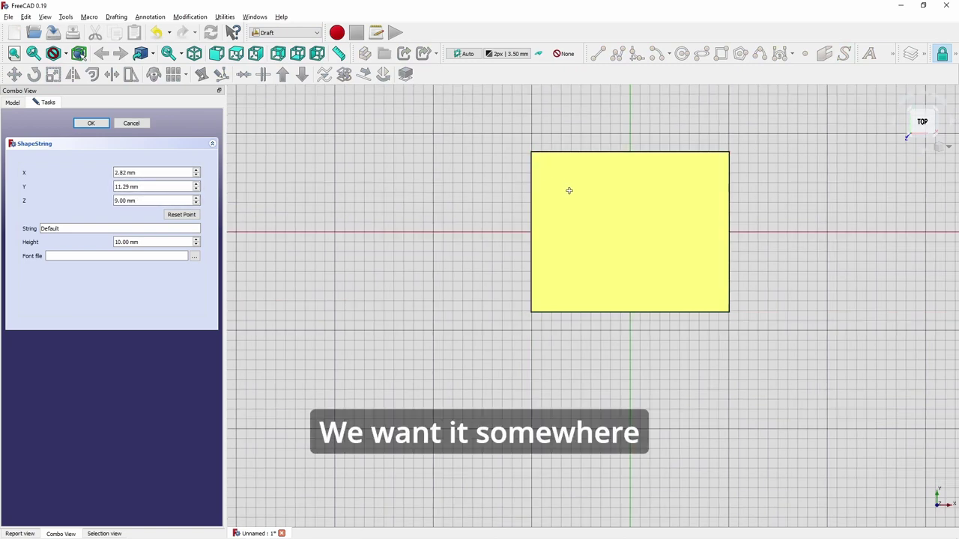
left_click(554, 217)
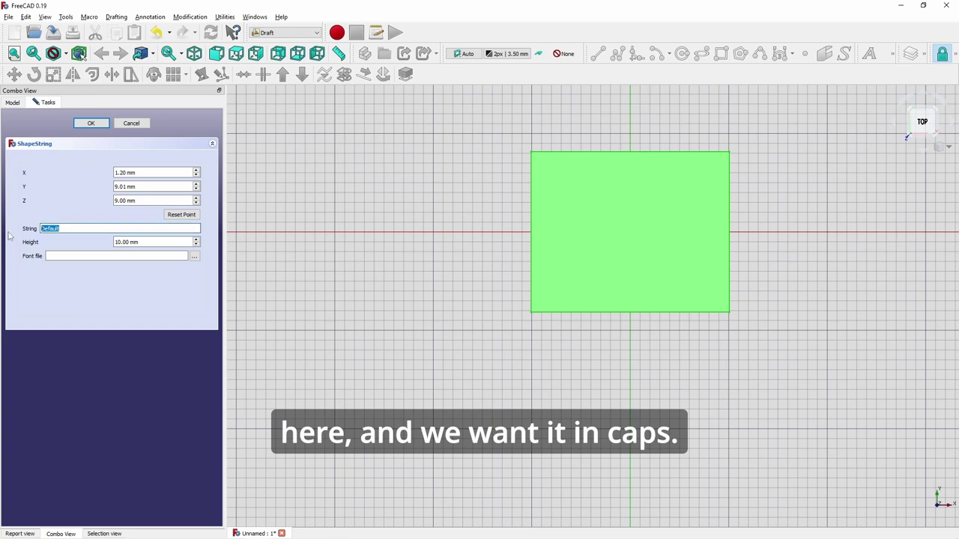
type("REPLY")
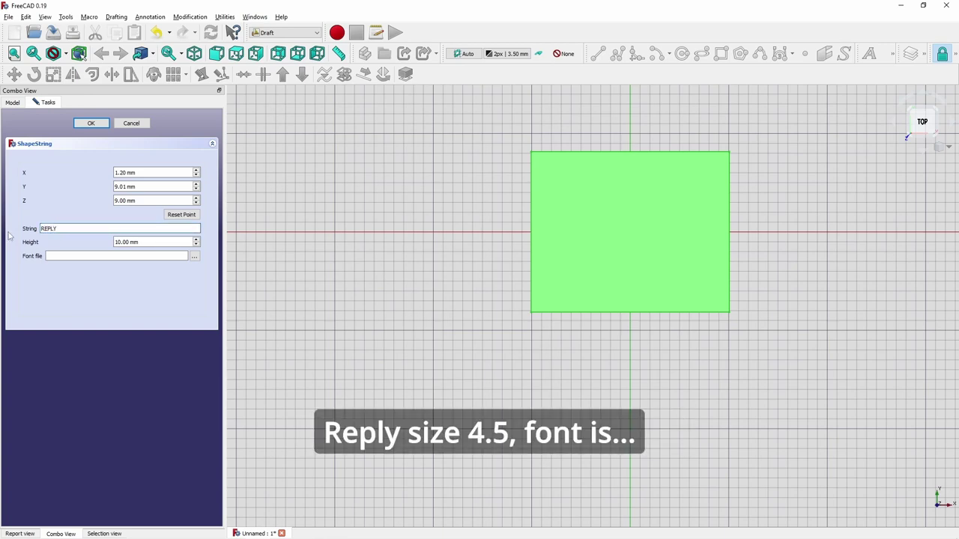
key("Tab")
Browse for the ShapeString's font file in the C:\Windows\Fonts folder
left_click(194, 256)
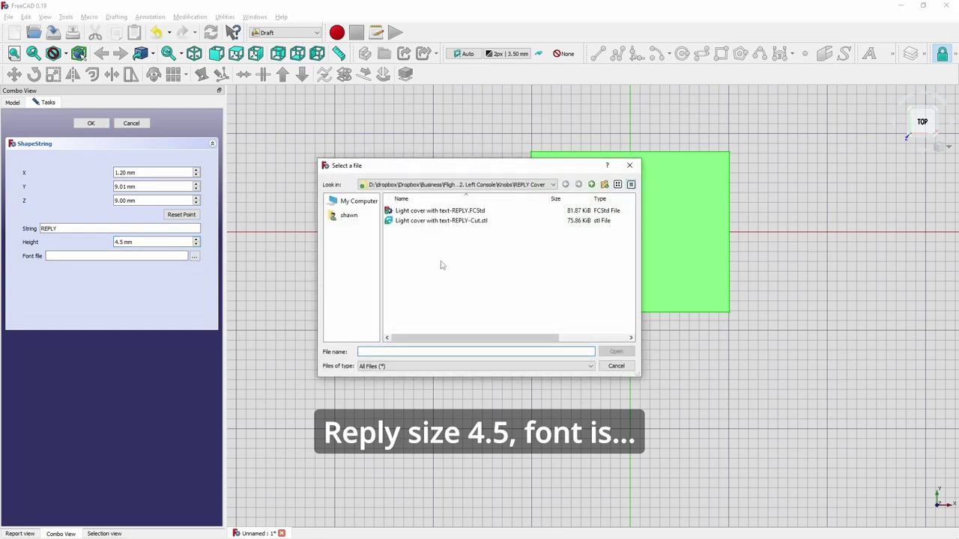
left_click(530, 186)
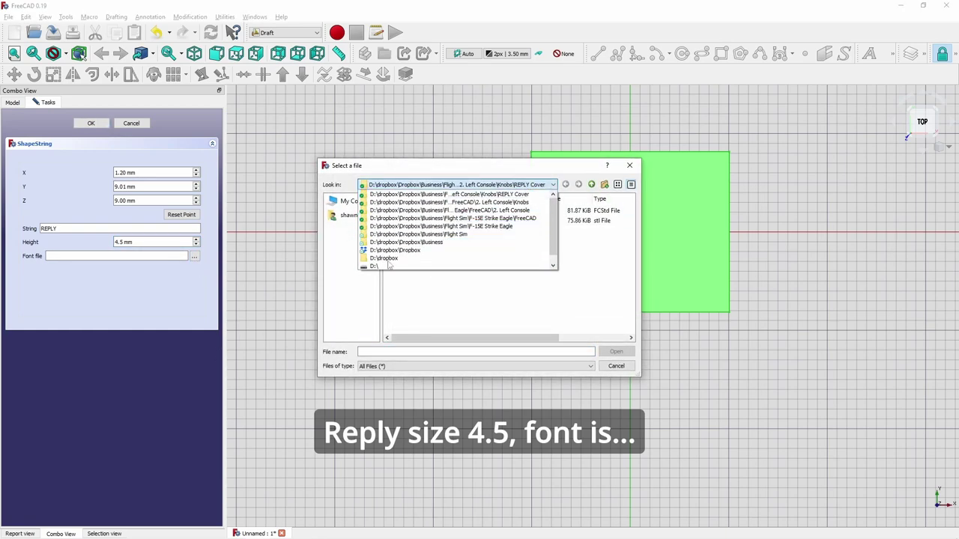
left_click(342, 251)
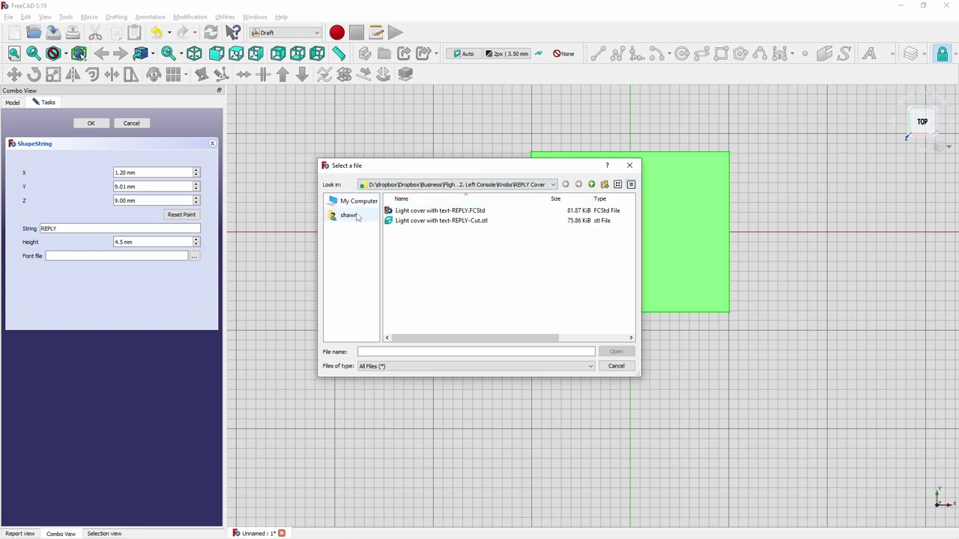
left_click(373, 186)
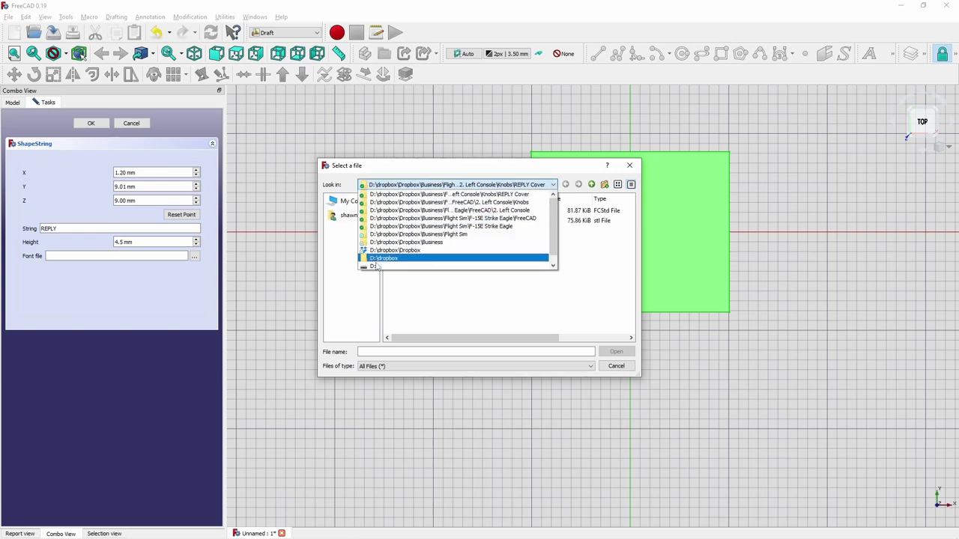
left_click(387, 255)
scroll(387, 244, "down", 1)
left_click(375, 185)
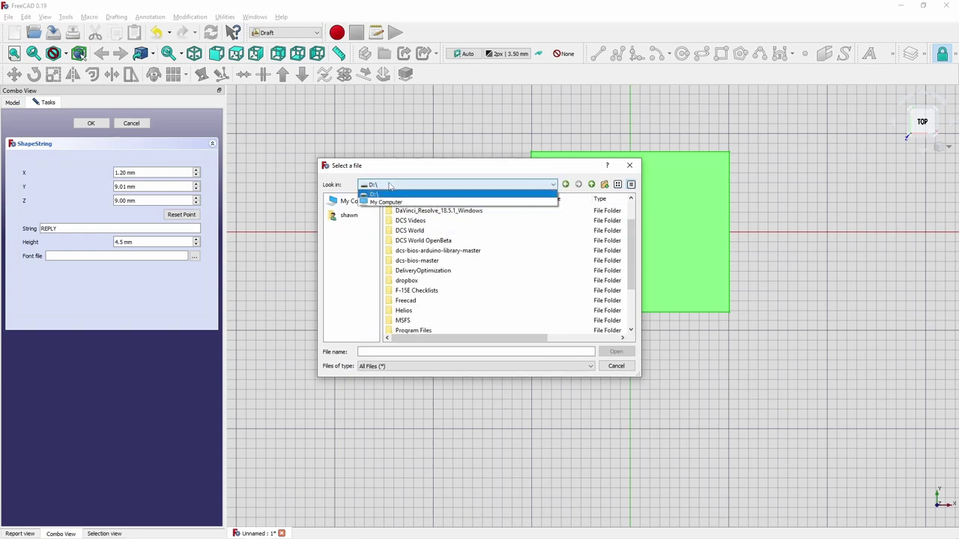
left_click(386, 203)
double_click(408, 210)
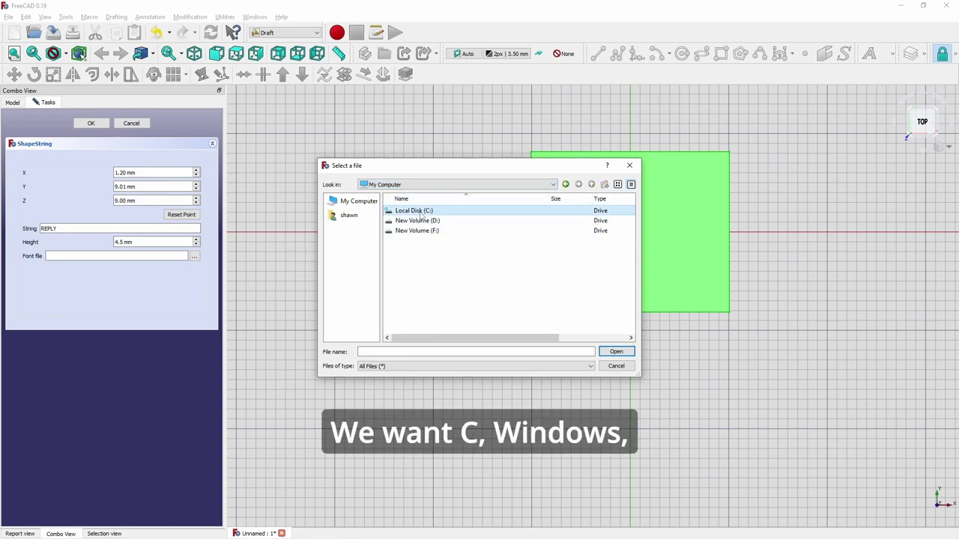
double_click(408, 280)
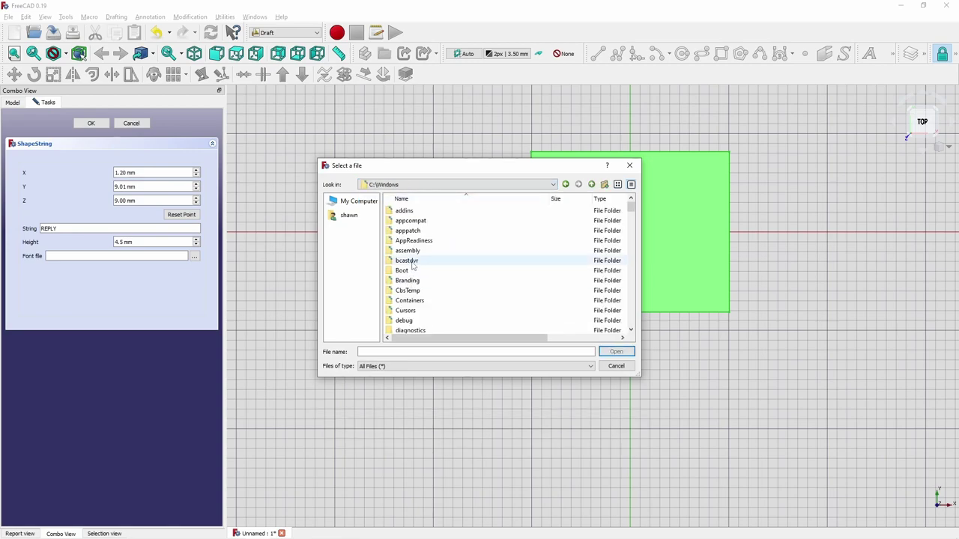
scroll(462, 290, "down", 2)
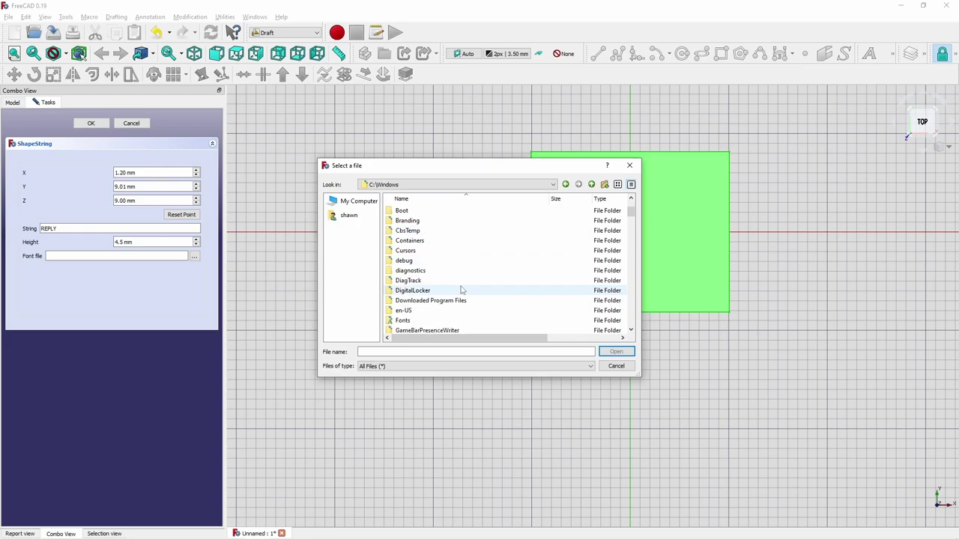
left_click(409, 312)
double_click(405, 319)
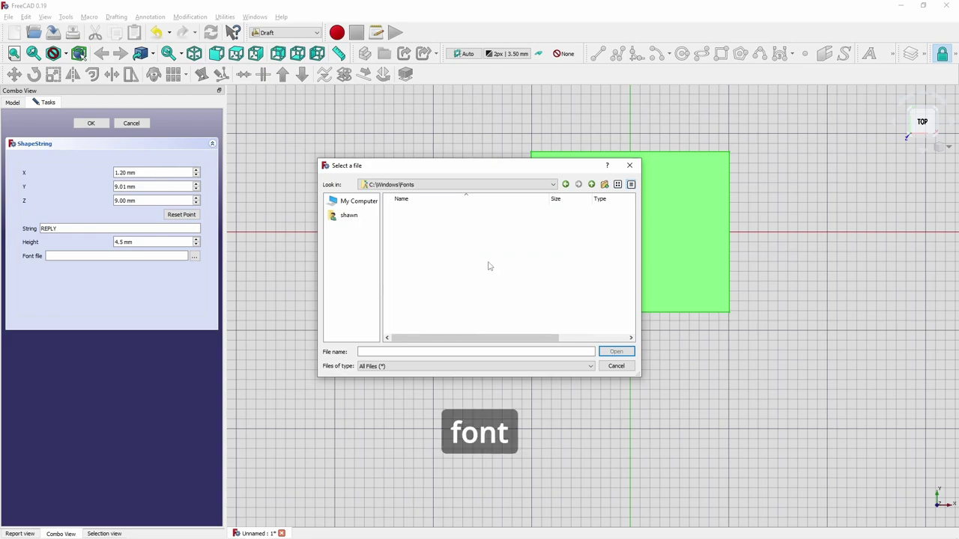
Choose ARIALNB.TTF as the font file and create the REPLY ShapeString
scroll(633, 296, "down", 10)
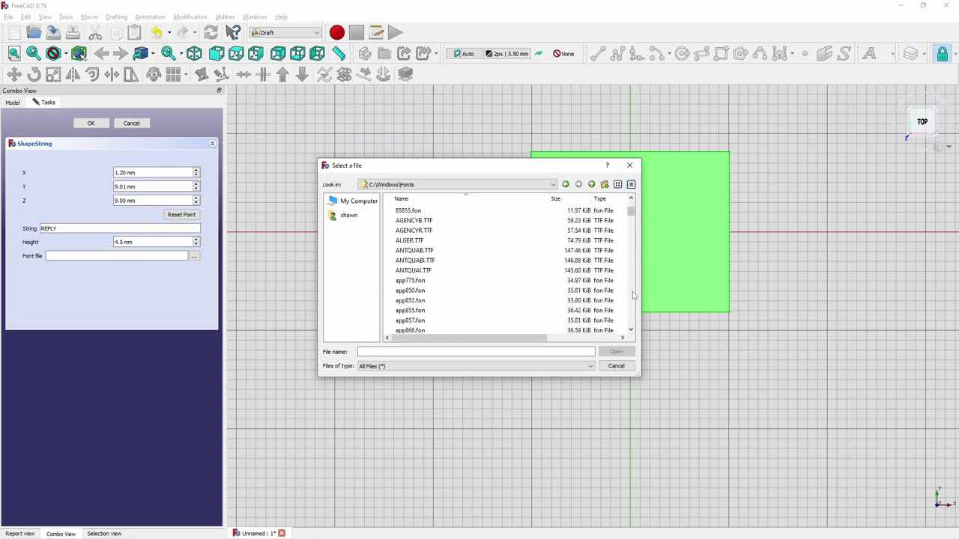
left_click(414, 312)
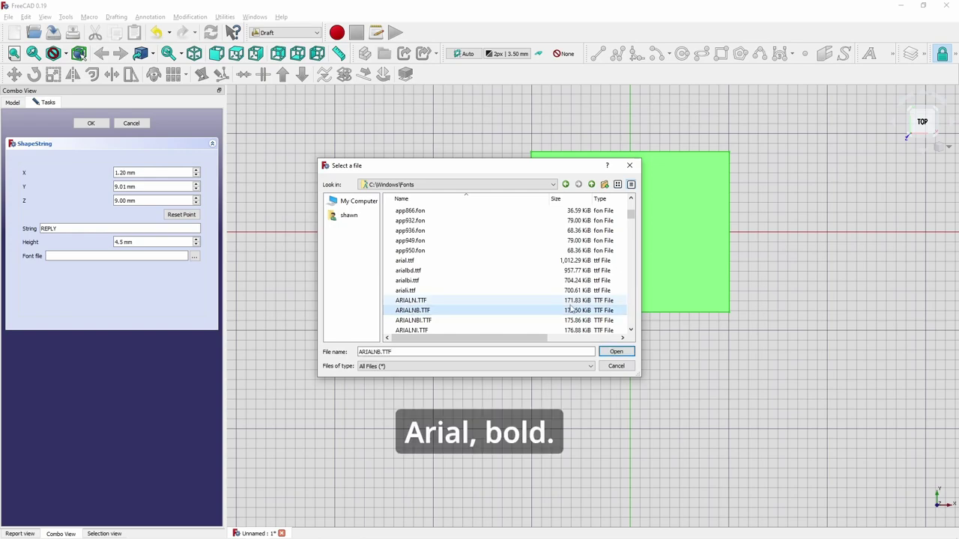
left_click(616, 351)
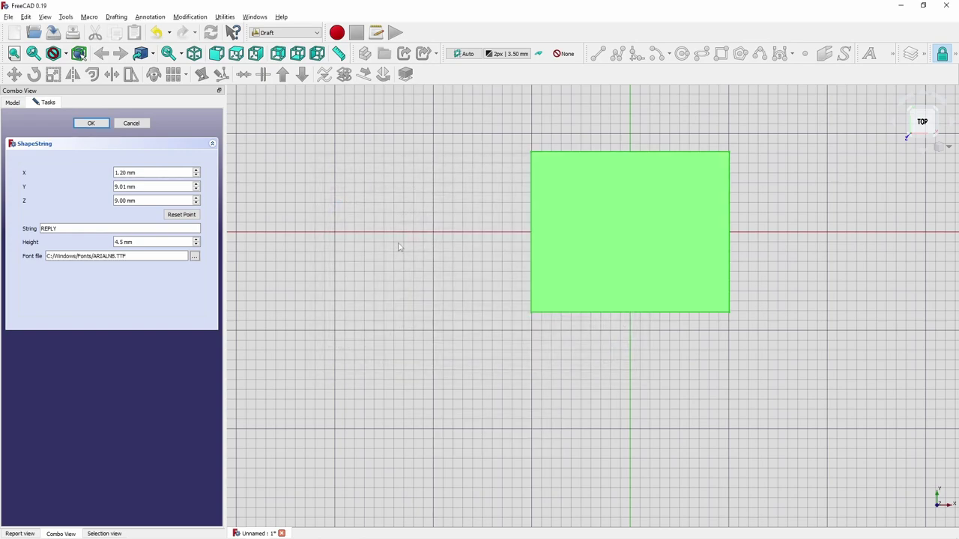
left_click(90, 123)
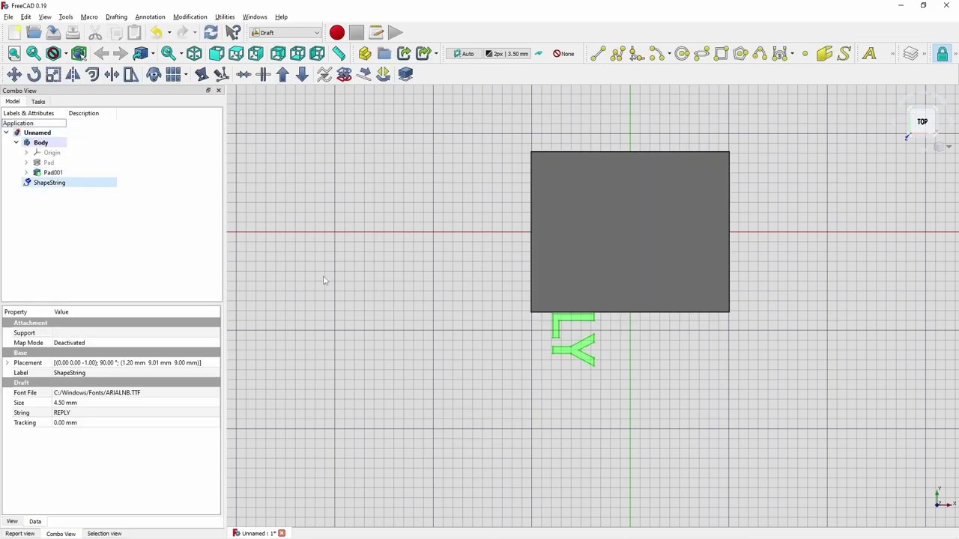
Open the REPLY ShapeString's placement and set its rotation around the z-axis to 0°
scroll(577, 337, "up", 3)
middle_click_drag(577, 337, 500, 341)
left_click(487, 292)
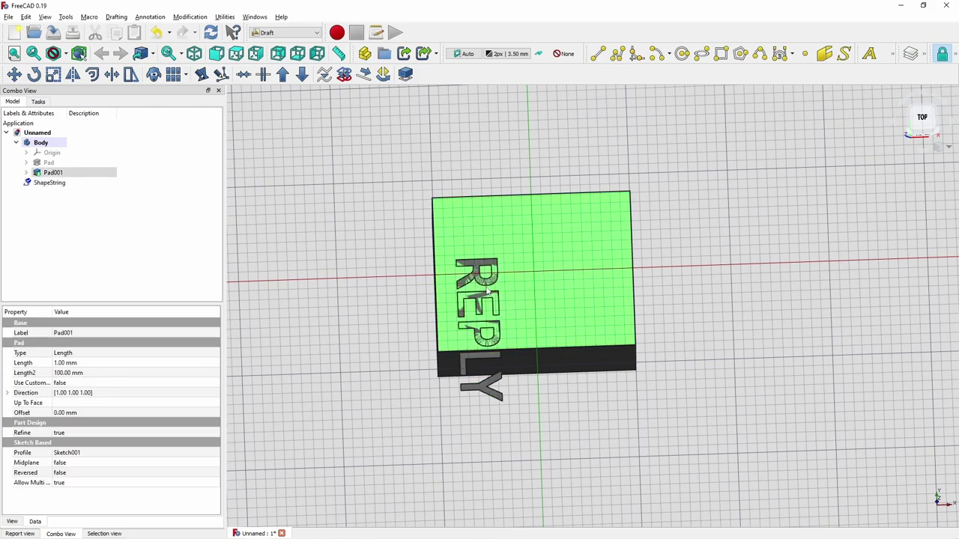
left_click(34, 183)
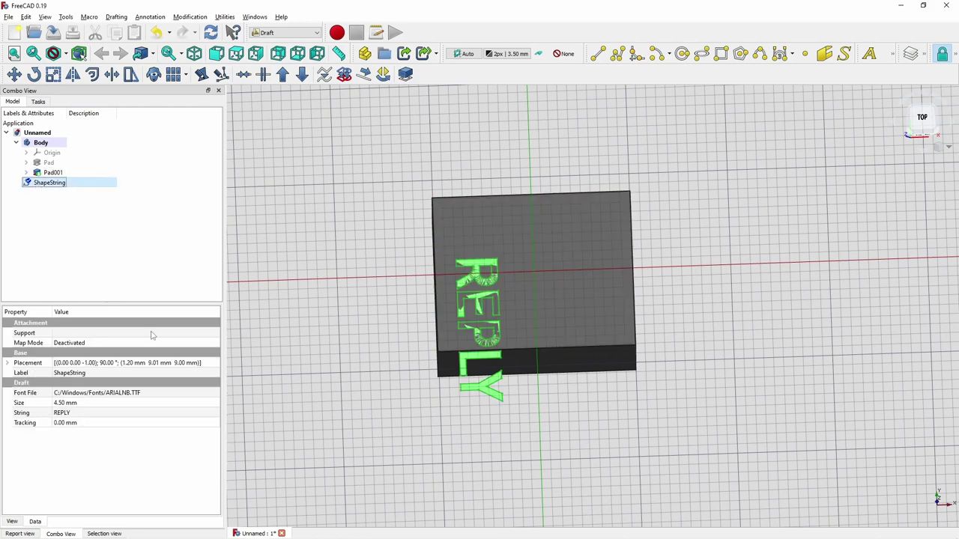
left_click(213, 366)
left_click(215, 364)
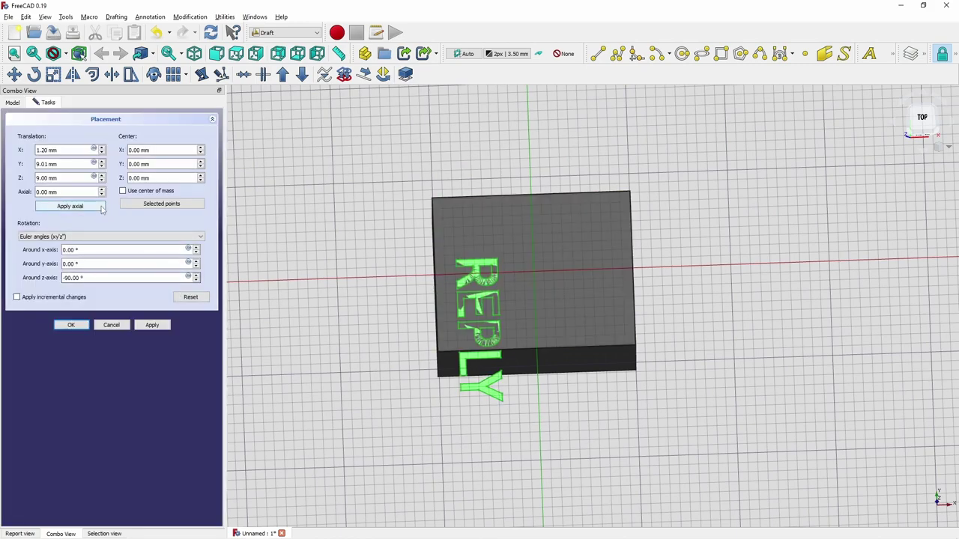
triple_click(82, 277)
type("0")
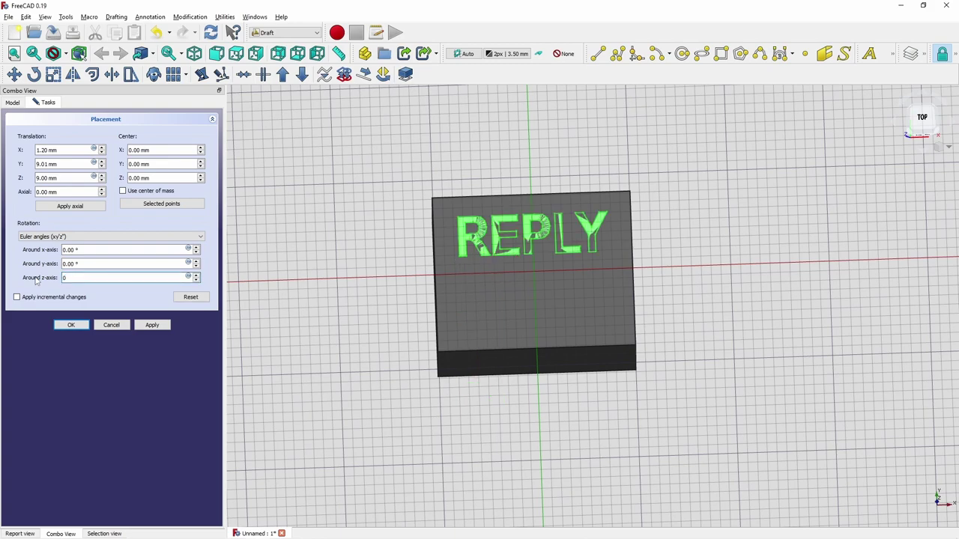
Shift the REPLY text along Y to 5.01 mm so it sits near the middle of the cap's face
left_click(102, 167)
left_click(102, 167)
left_click(102, 167)
left_click(102, 167)
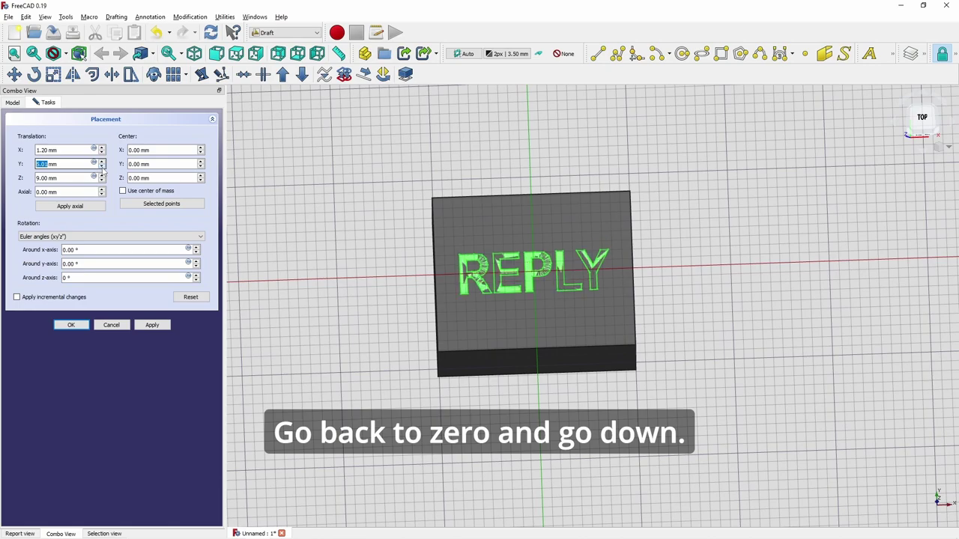
left_click(102, 167)
scroll(505, 278, "up", 2)
left_click(920, 114)
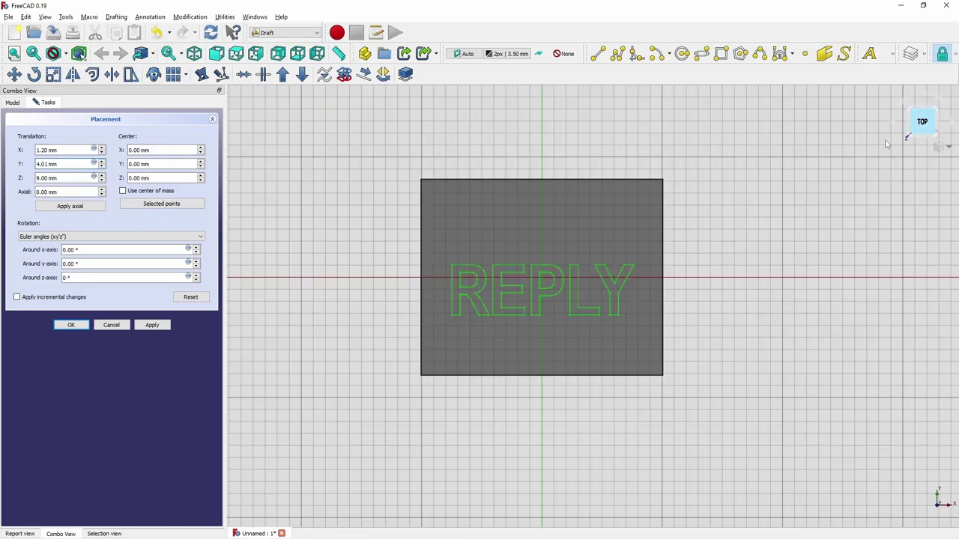
scroll(540, 322, "up", 3)
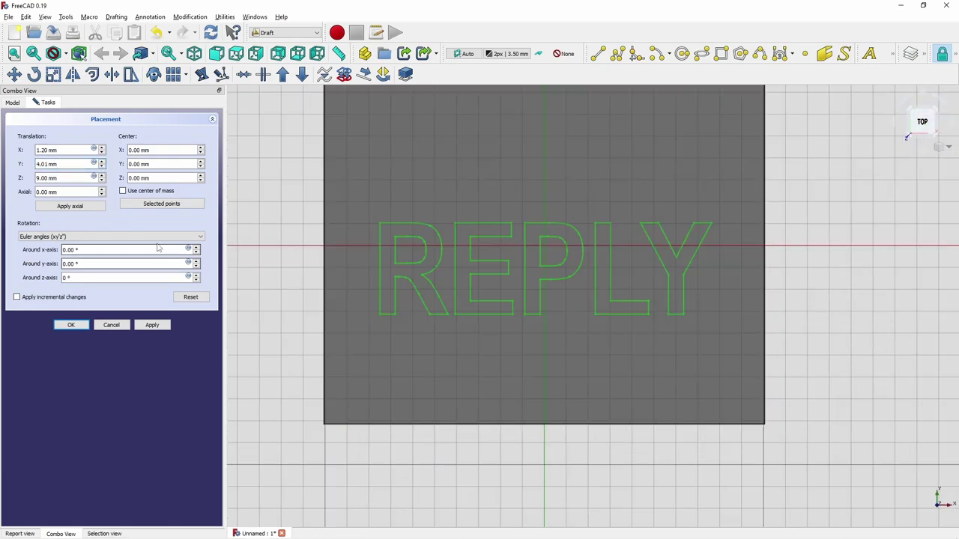
left_click(102, 162)
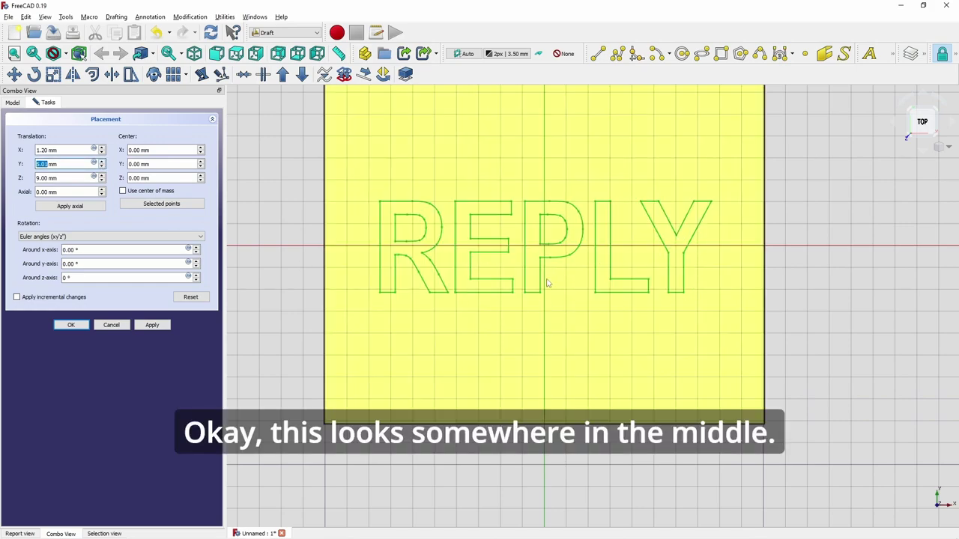
Consult the "REPLY" Cap slide for the extrusion instructions, return to FreeCAD and close the ShapeString's placement settings
key("alt+Tab")
key("Right")
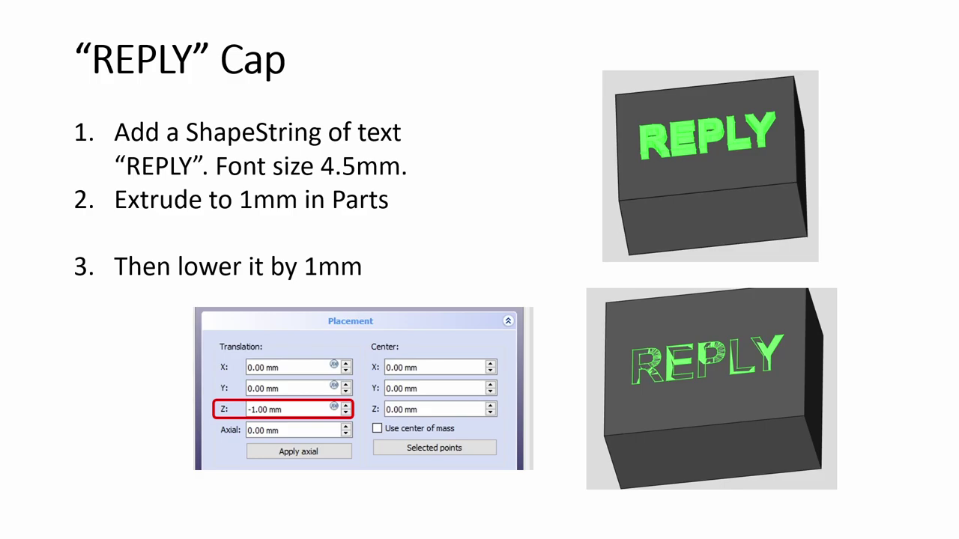
key("alt+Tab")
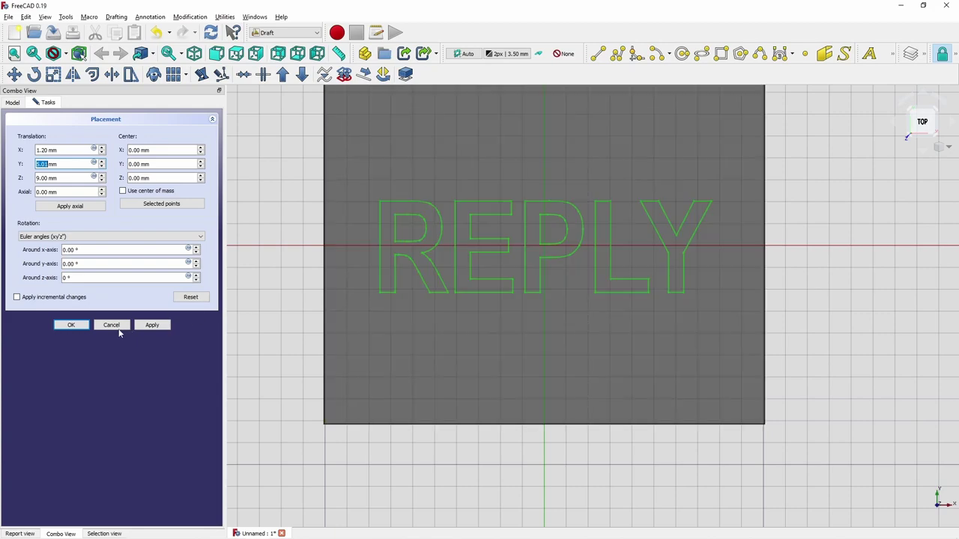
left_click(117, 325)
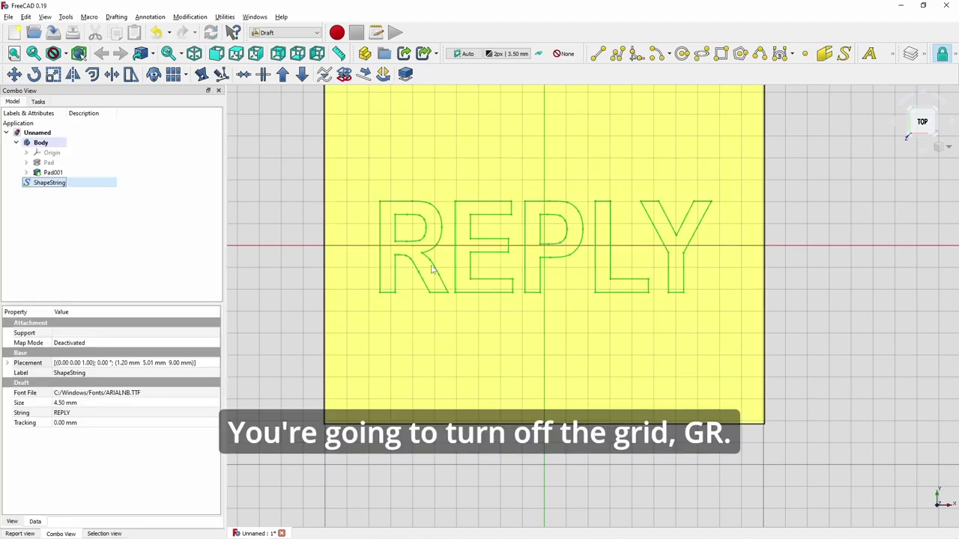
Turn the drawing grid off and on again
key("g")
key("r")
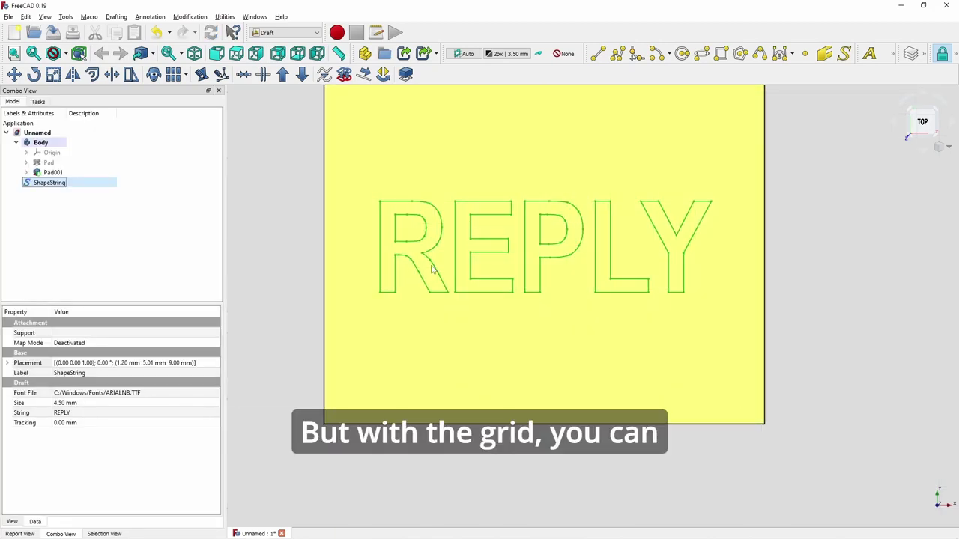
key("g")
key("r")
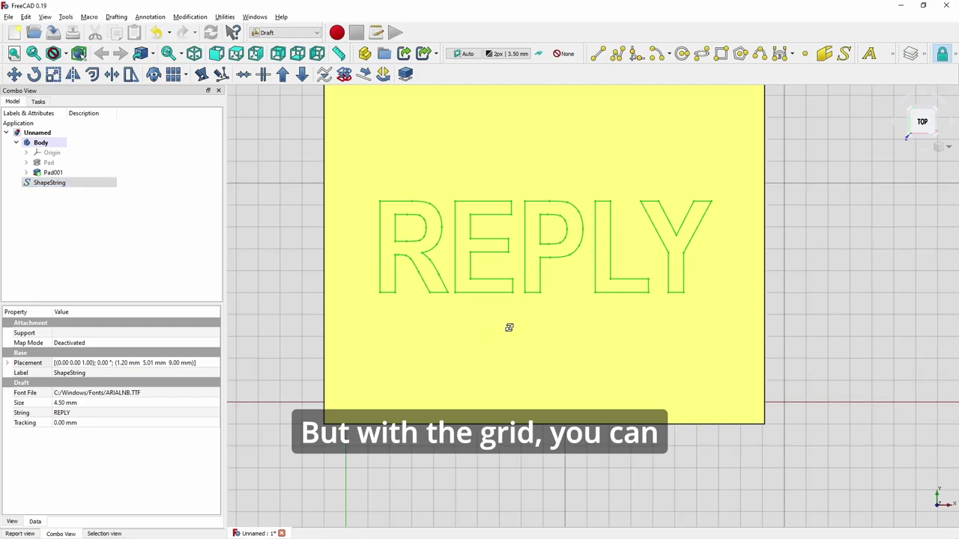
middle_click_drag(510, 325, 508, 325)
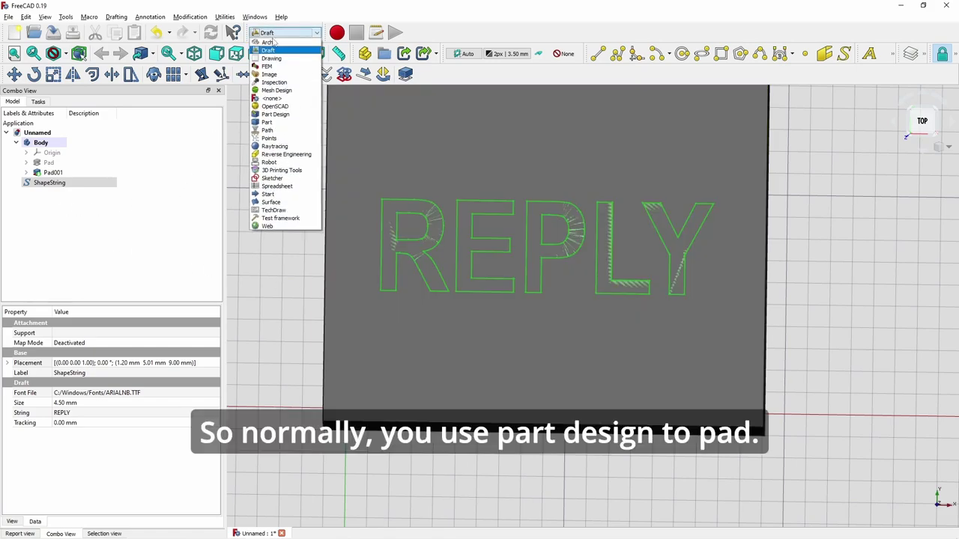
Switch to the Part workbench and extrude the REPLY ShapeString 1 mm along its normal
left_click(280, 116)
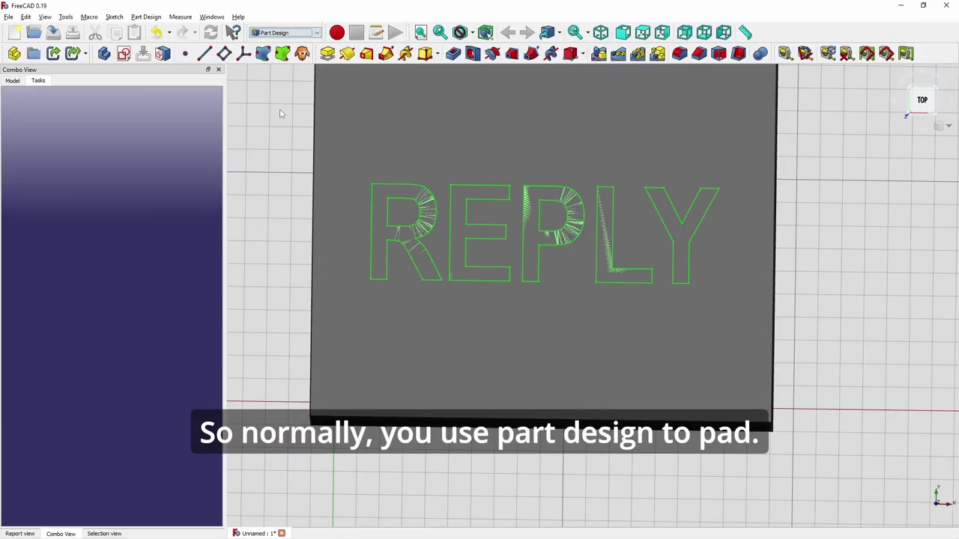
left_click(316, 34)
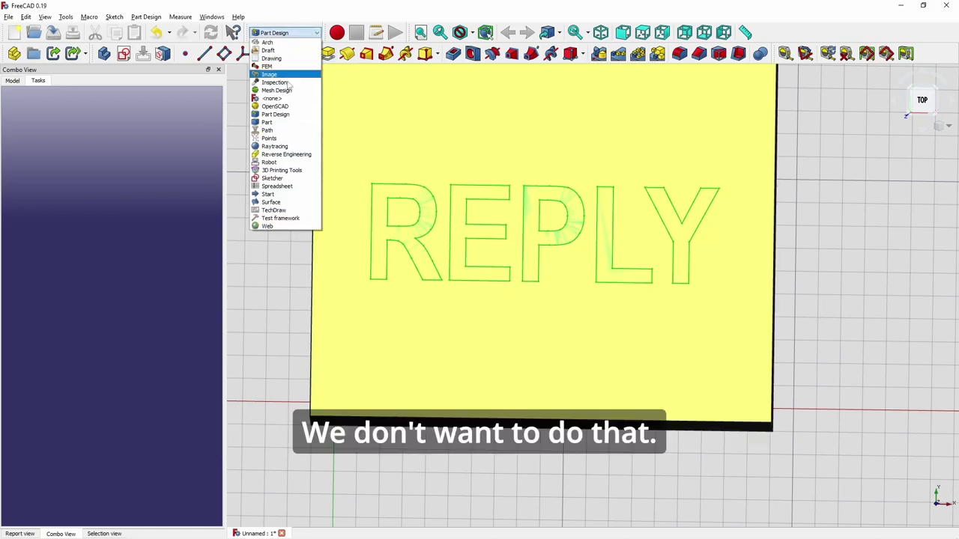
left_click(281, 117)
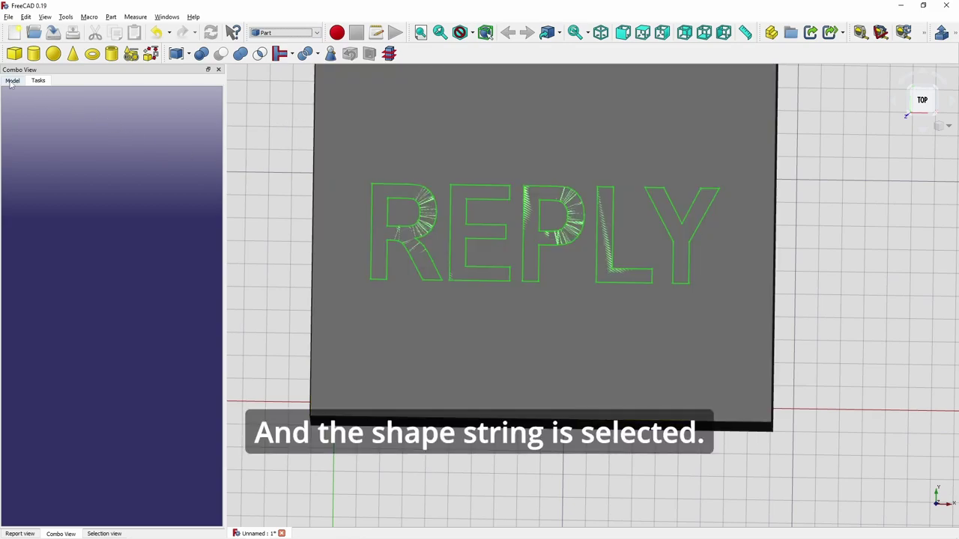
left_click(12, 80)
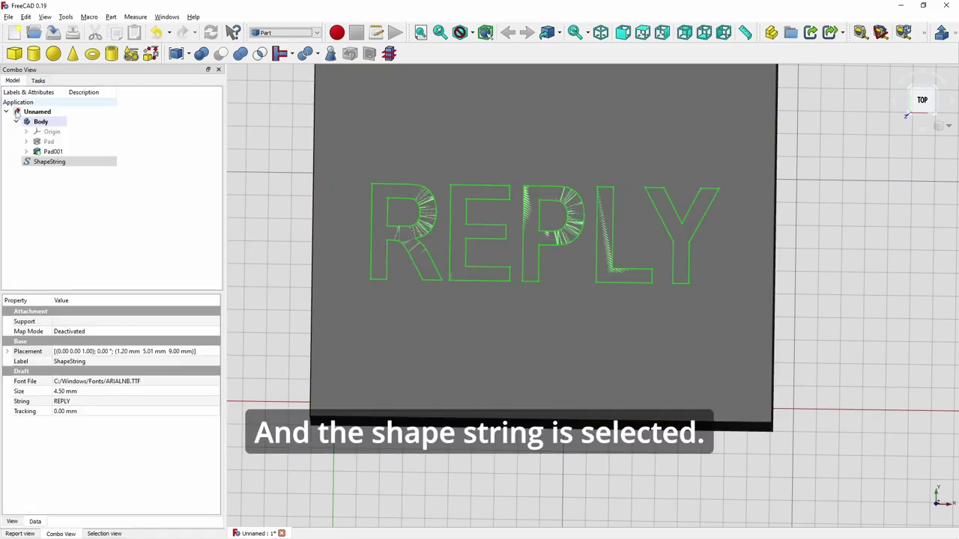
left_click(41, 165)
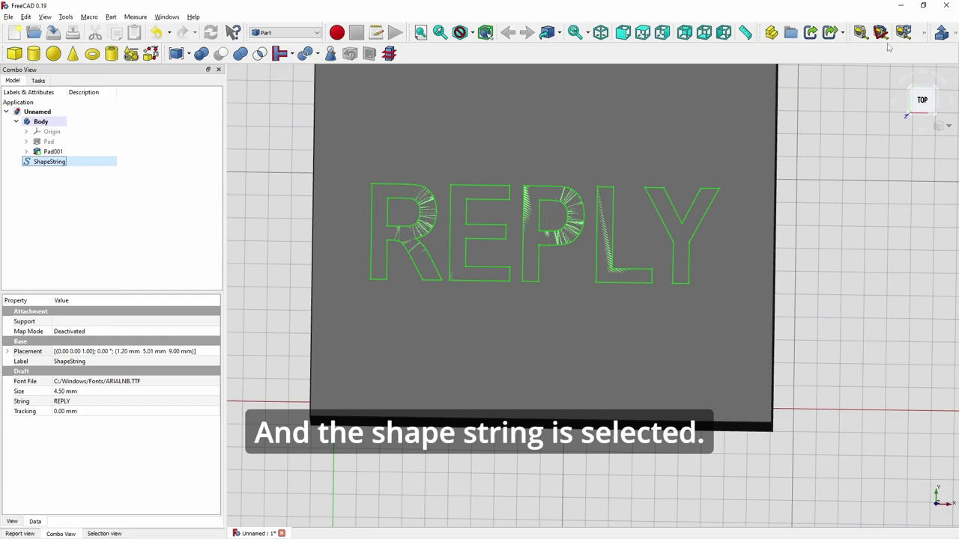
left_click(942, 32)
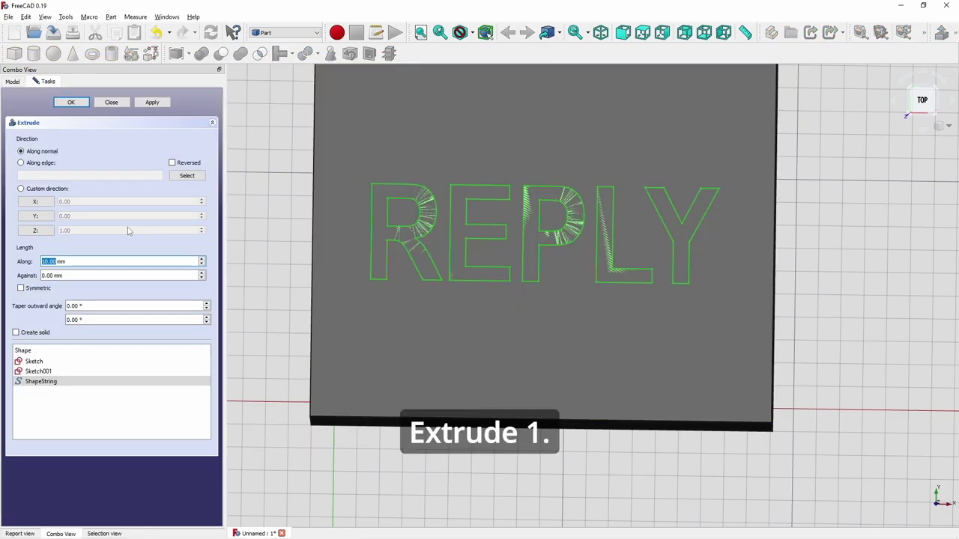
type("1")
left_click(71, 102)
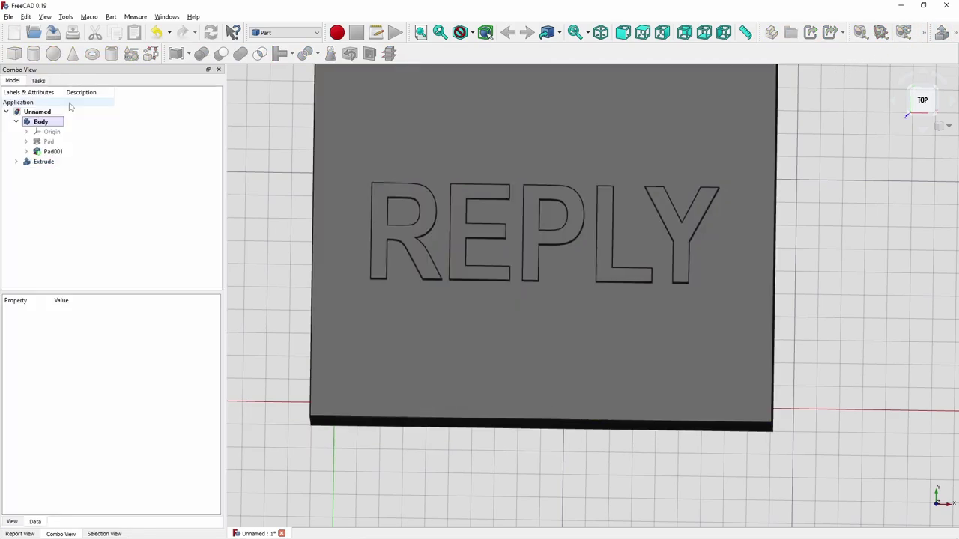
Lower the extruded REPLY text into the cap by setting its placement Z to -1 mm
middle_click_drag(405, 300, 545, 207)
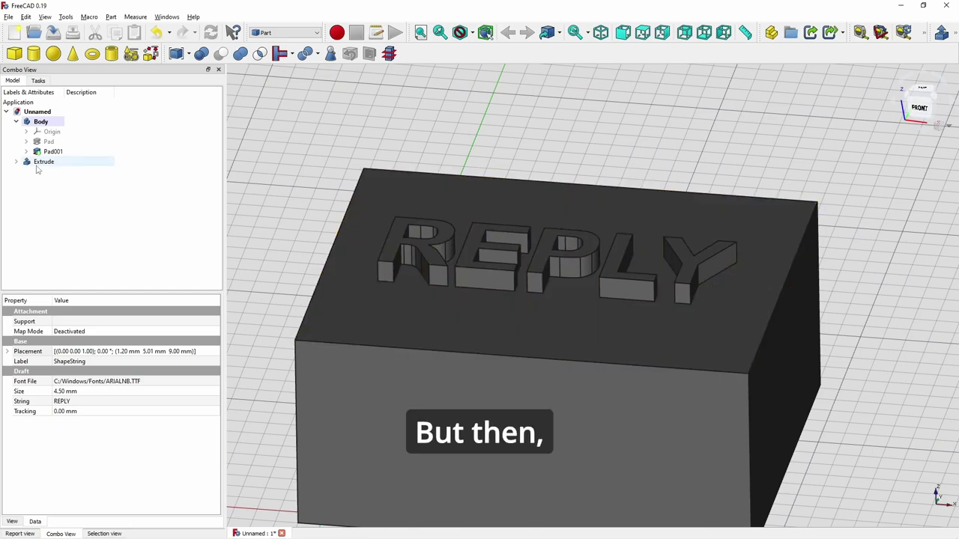
left_click(211, 355)
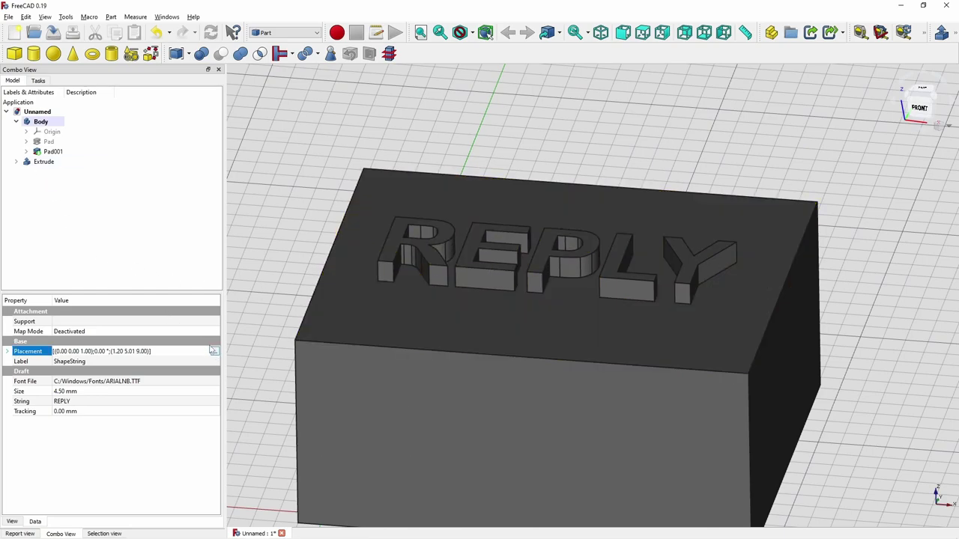
left_click(50, 165)
left_click(135, 321)
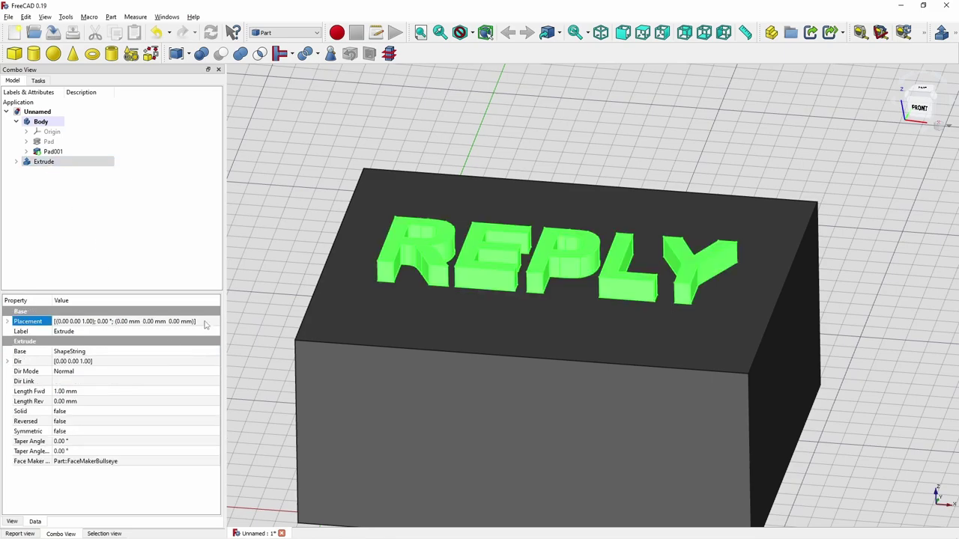
left_click(215, 321)
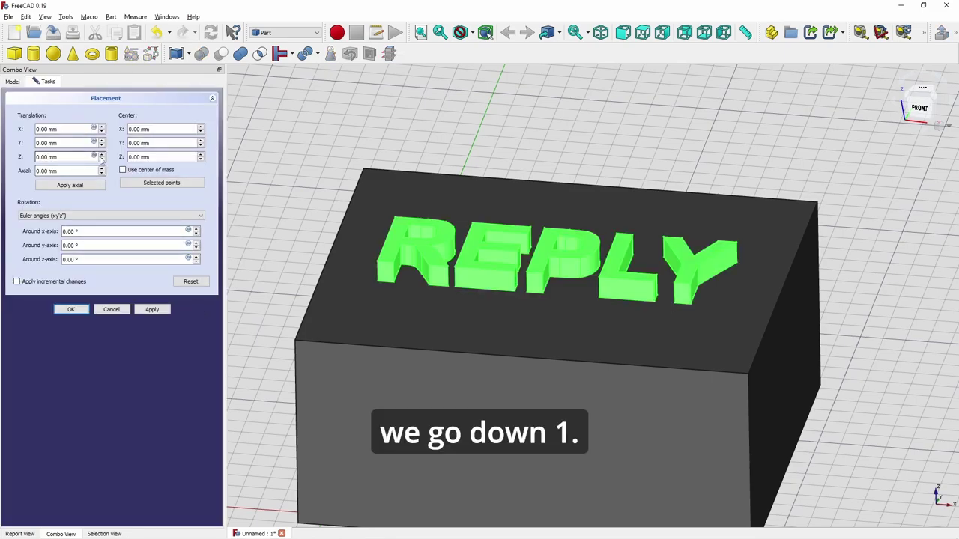
left_click(102, 160)
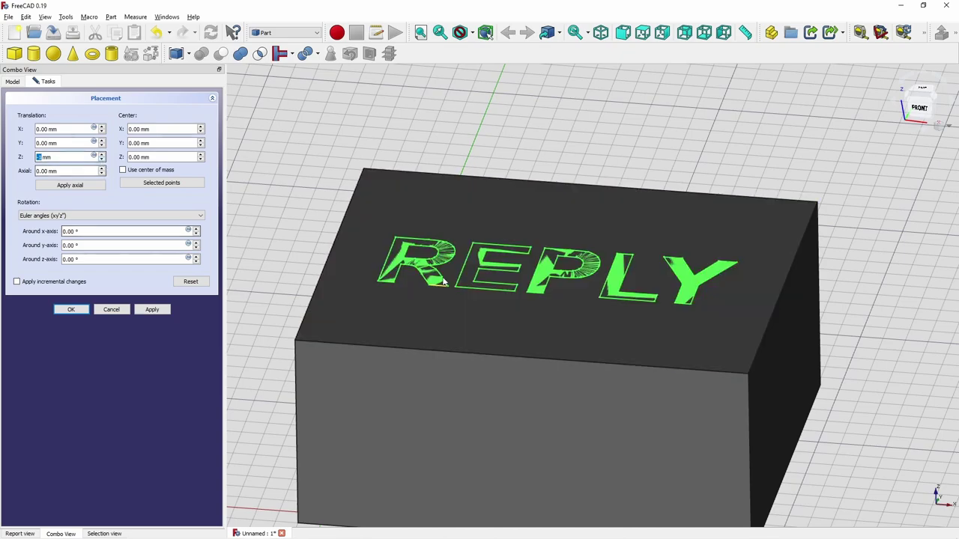
left_click(72, 309)
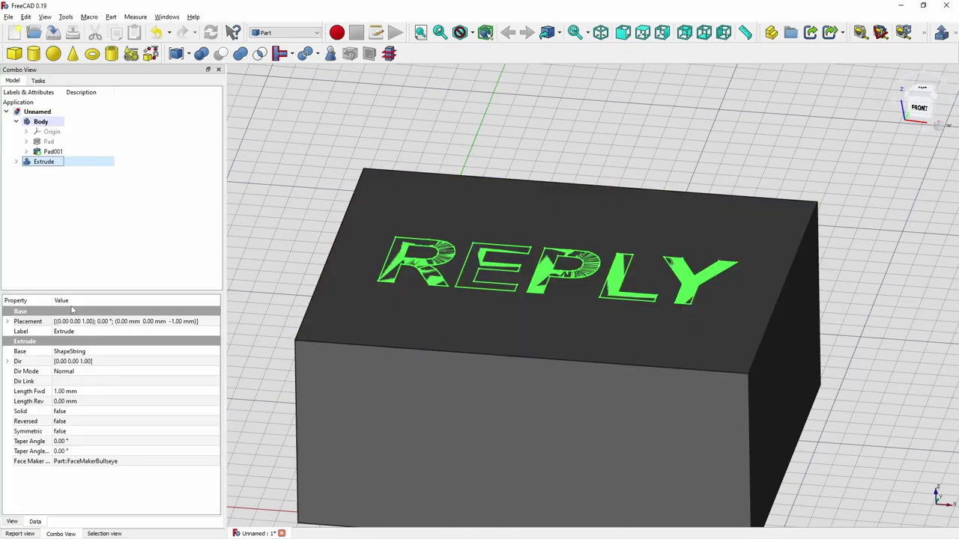
Cut the extruded REPLY text out of the cap body, with the body as the base shape
left_click(37, 122)
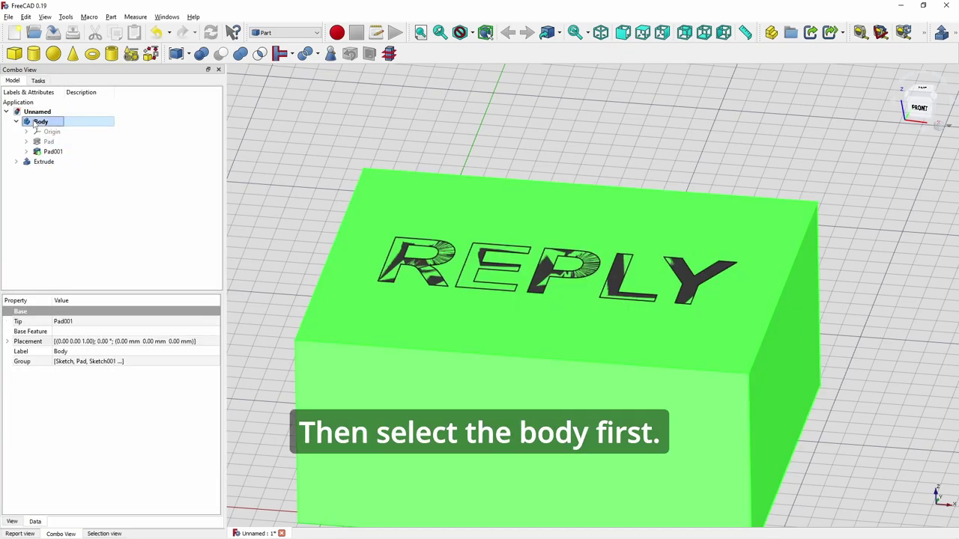
left_click(42, 162, "ctrl")
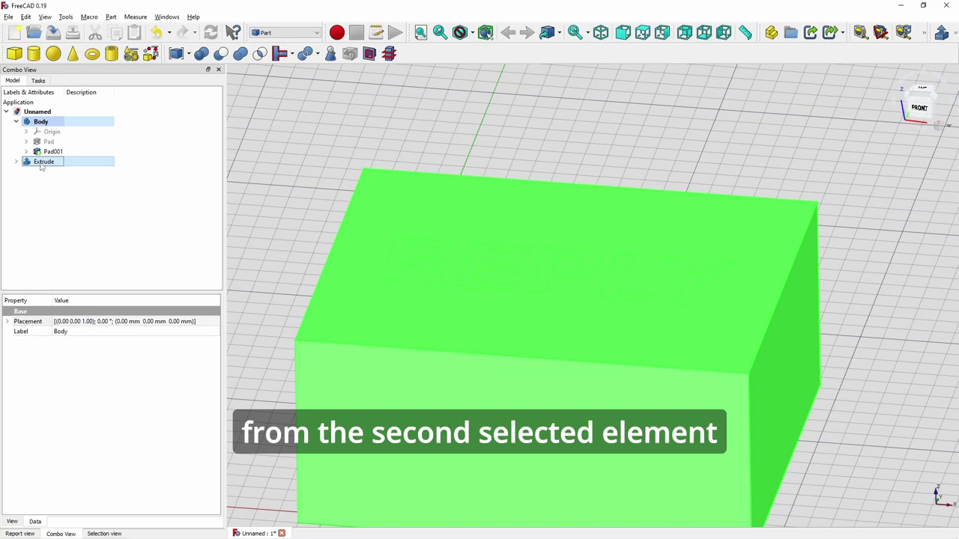
left_click(222, 57)
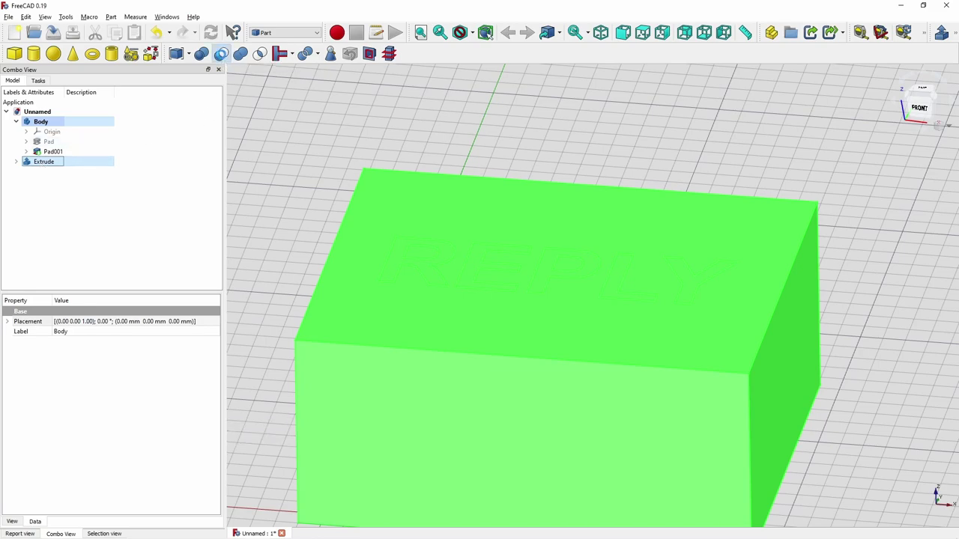
middle_click_drag(614, 280, 690, 353)
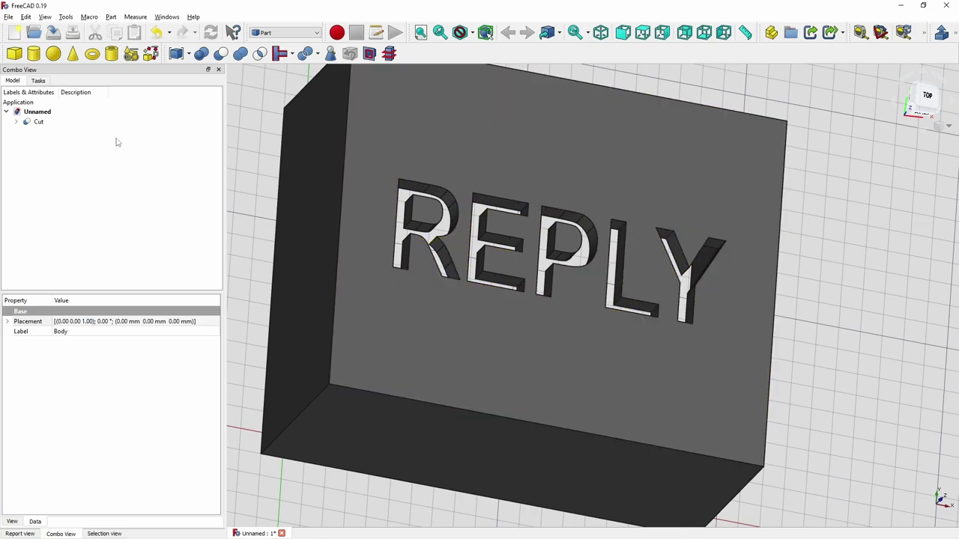
Select the finished cut cap in the model tree and begin exporting it
left_click(38, 124)
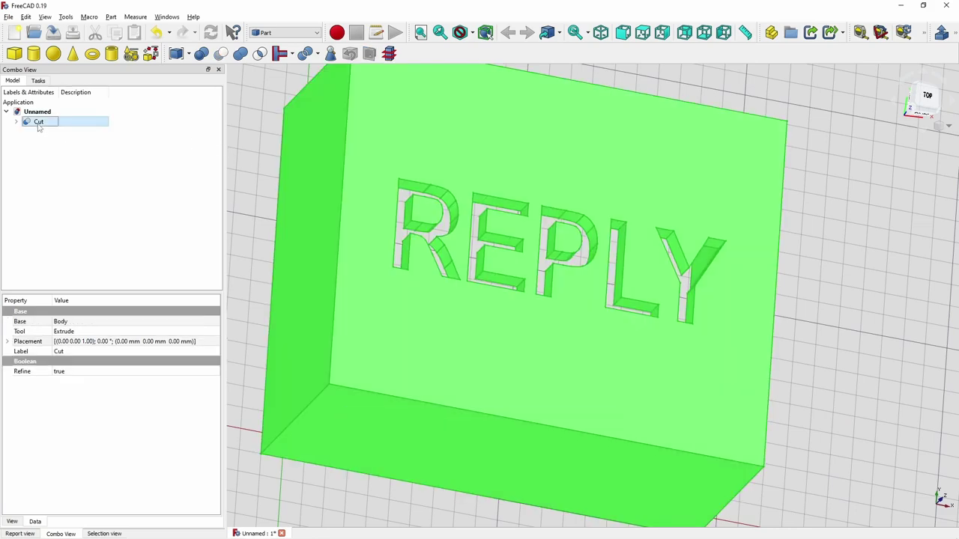
left_click(8, 16)
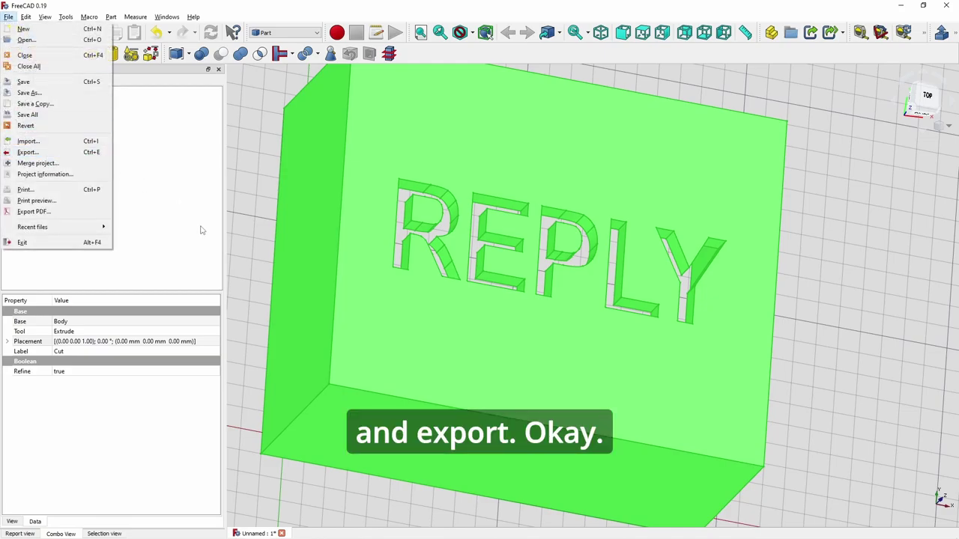